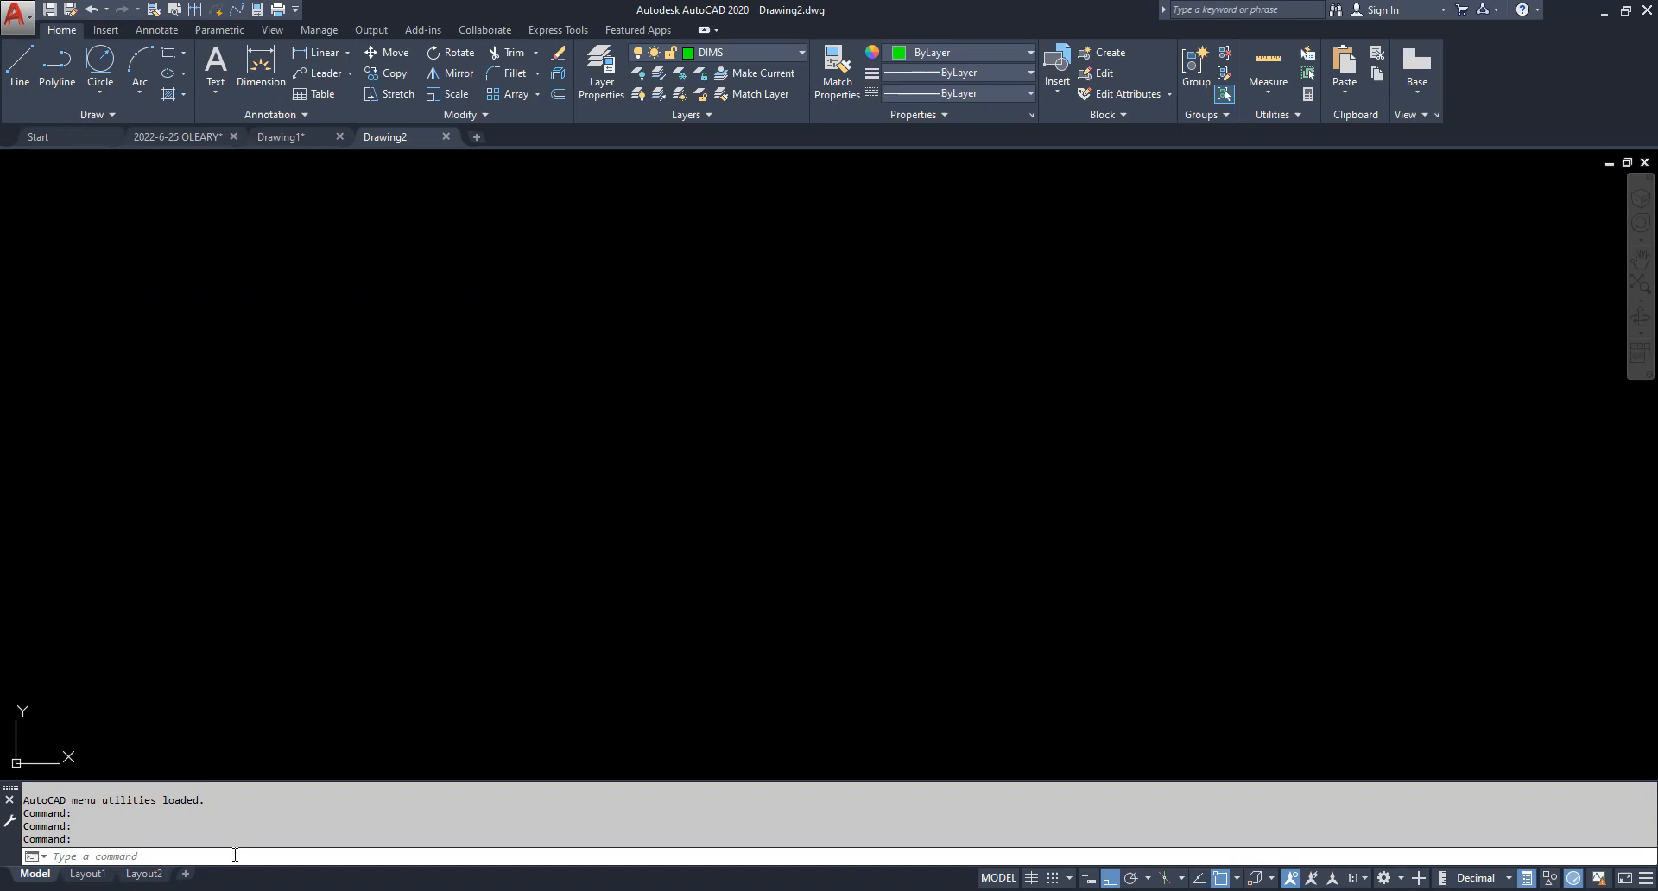
Set the drawing units' length precision to three decimal places (0.000), keeping the decimal type
left_click(152, 858)
type("units")
key("Return")
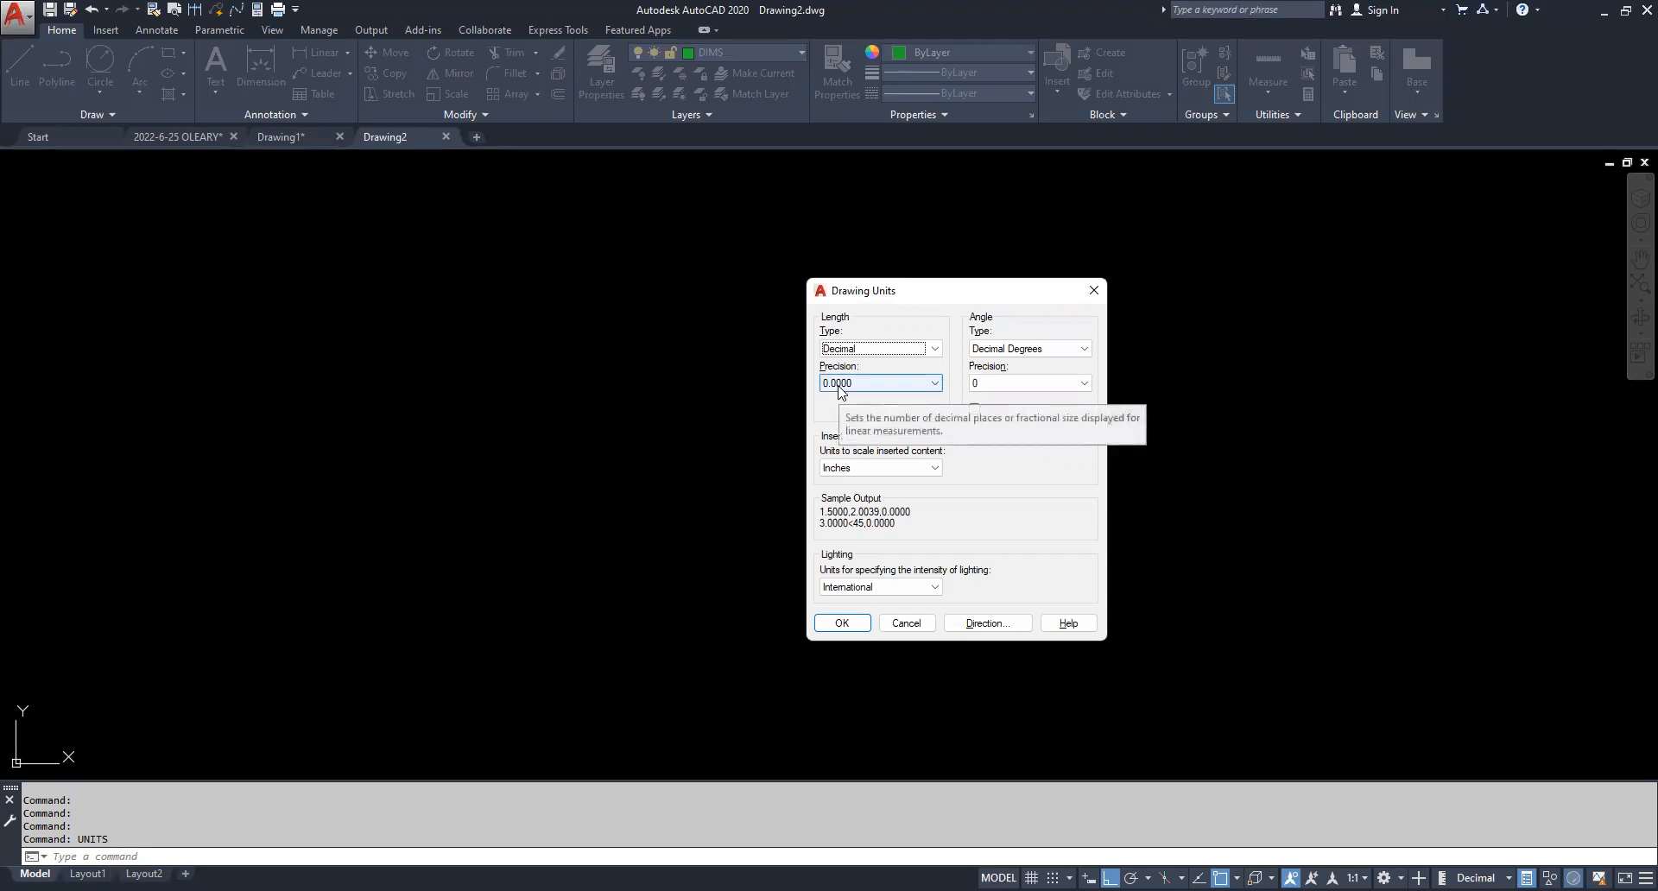
left_click(902, 388)
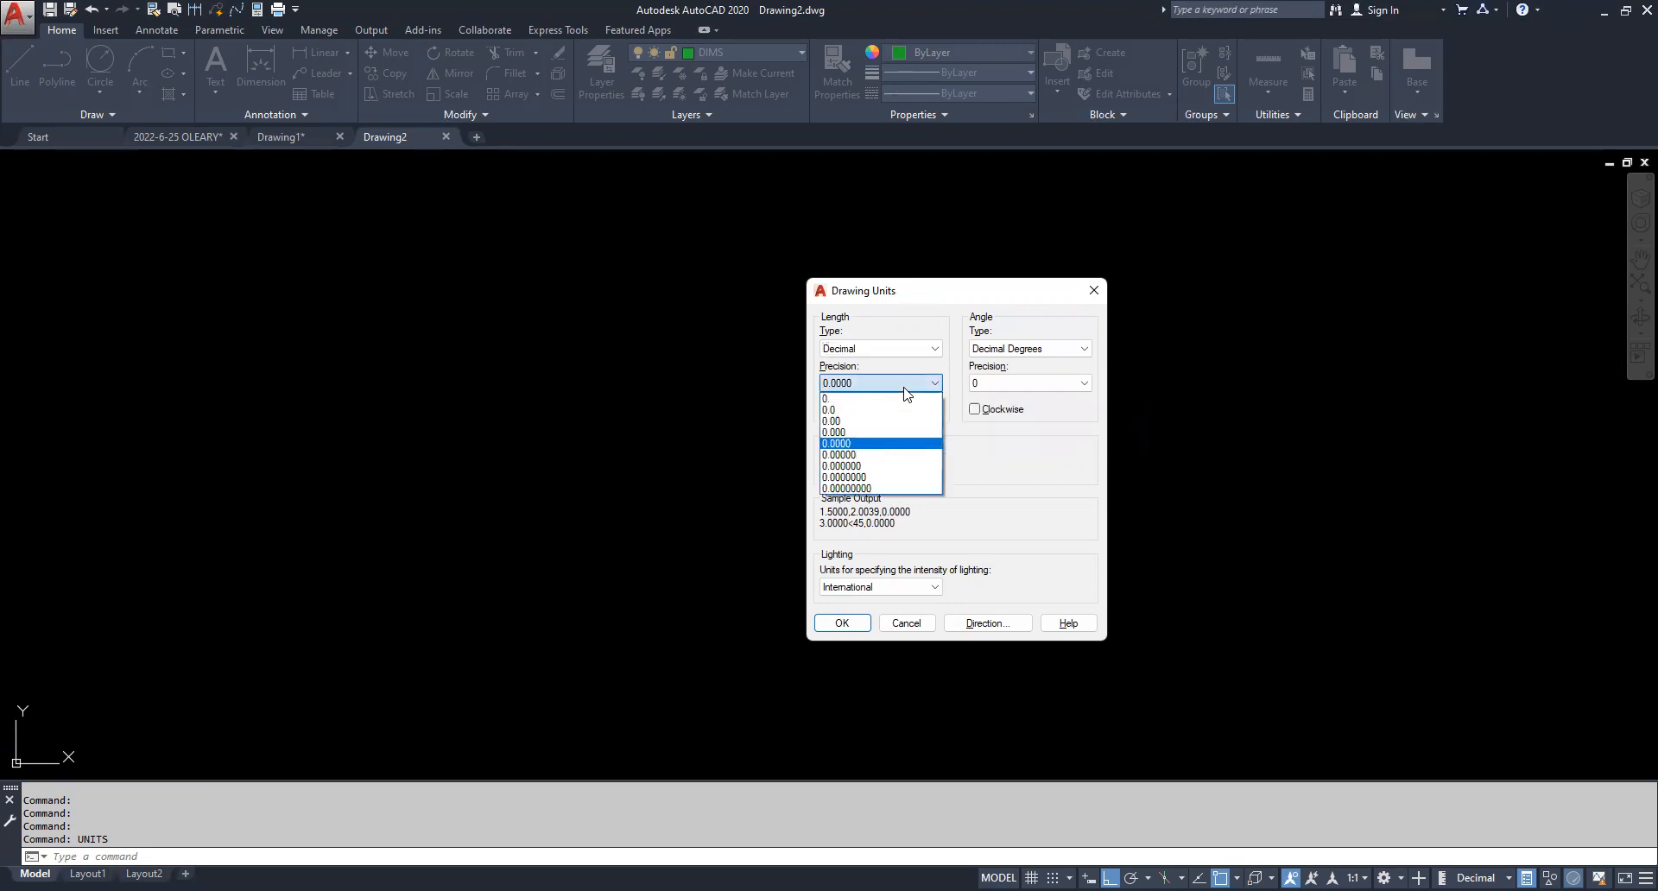
left_click(858, 437)
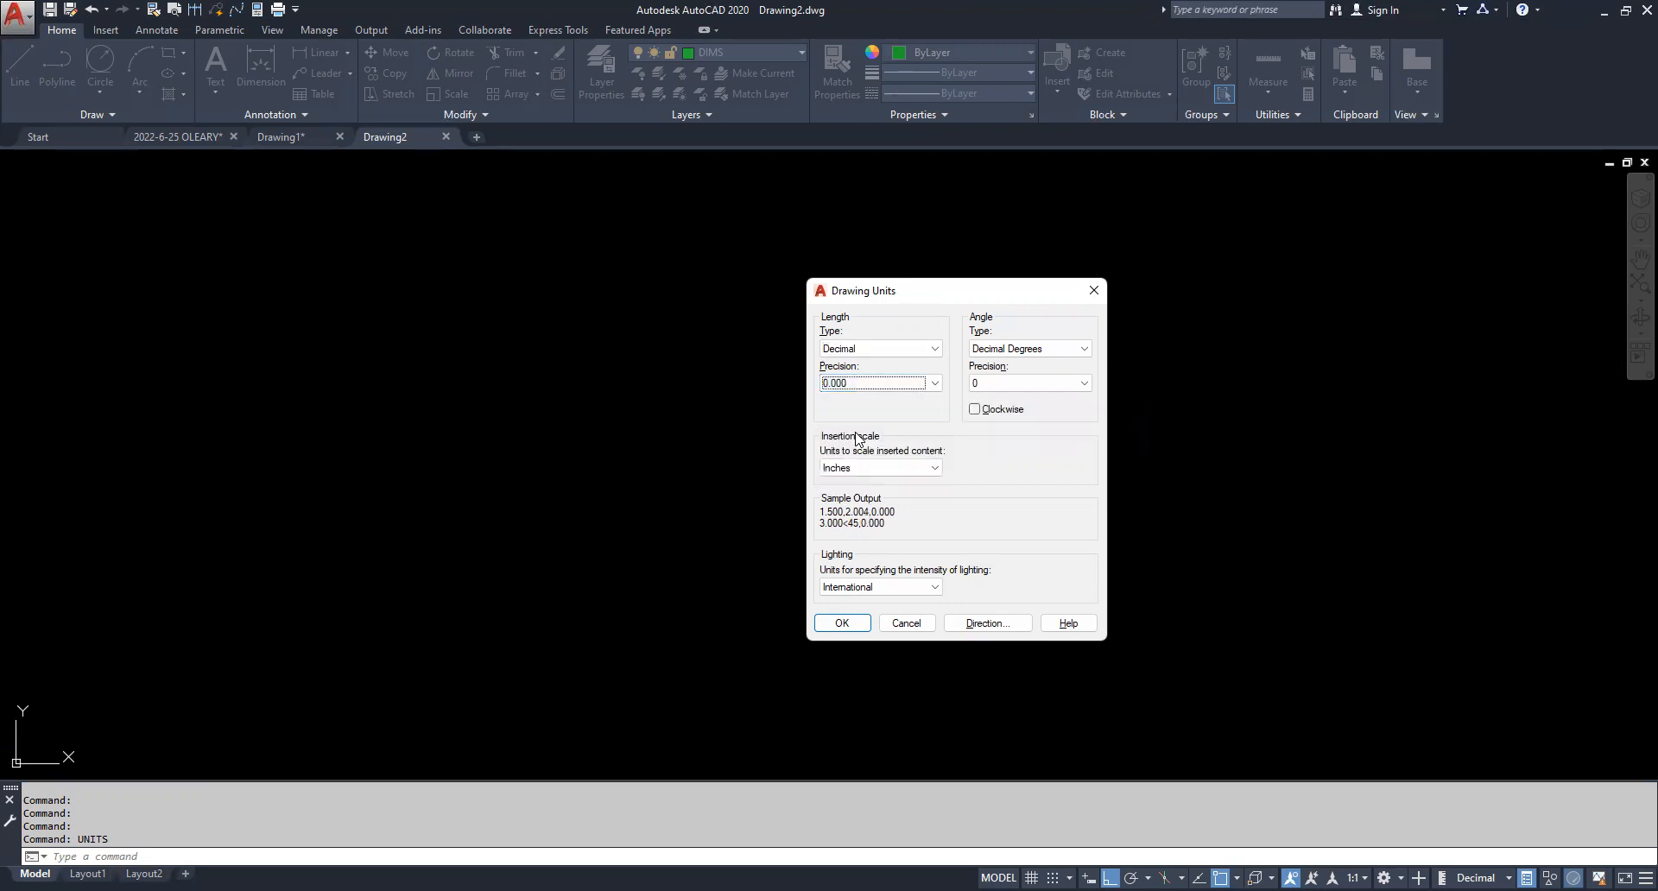
left_click(849, 626)
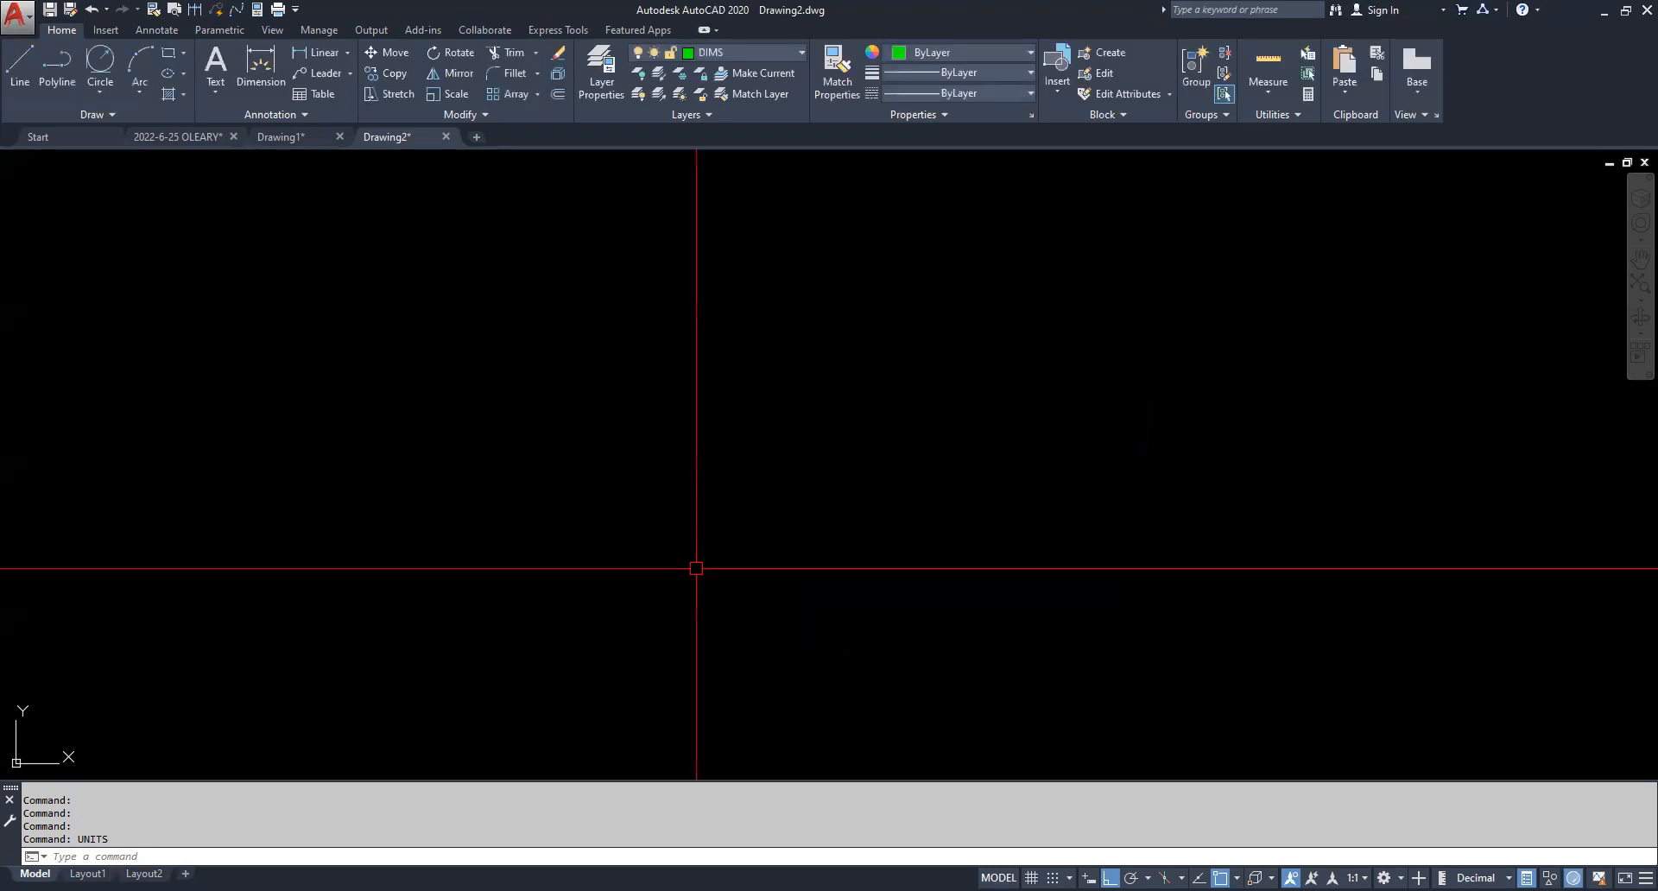
Make OBJECT the current layer and draw a circle of diameter 4 centred at 16,13
left_click(755, 51)
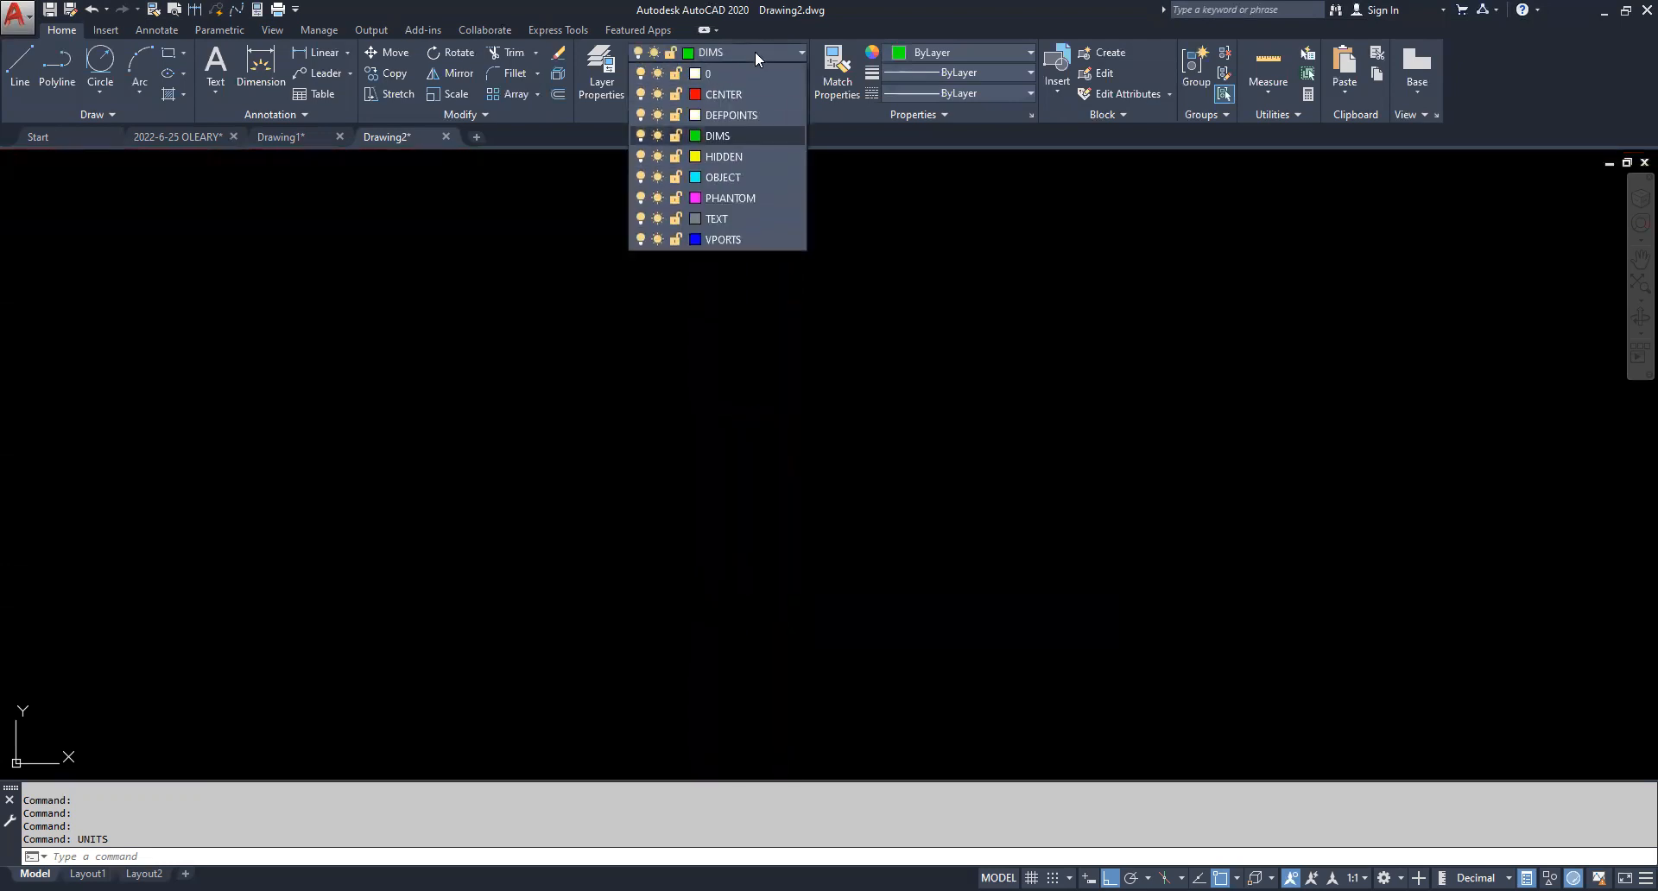
left_click(745, 177)
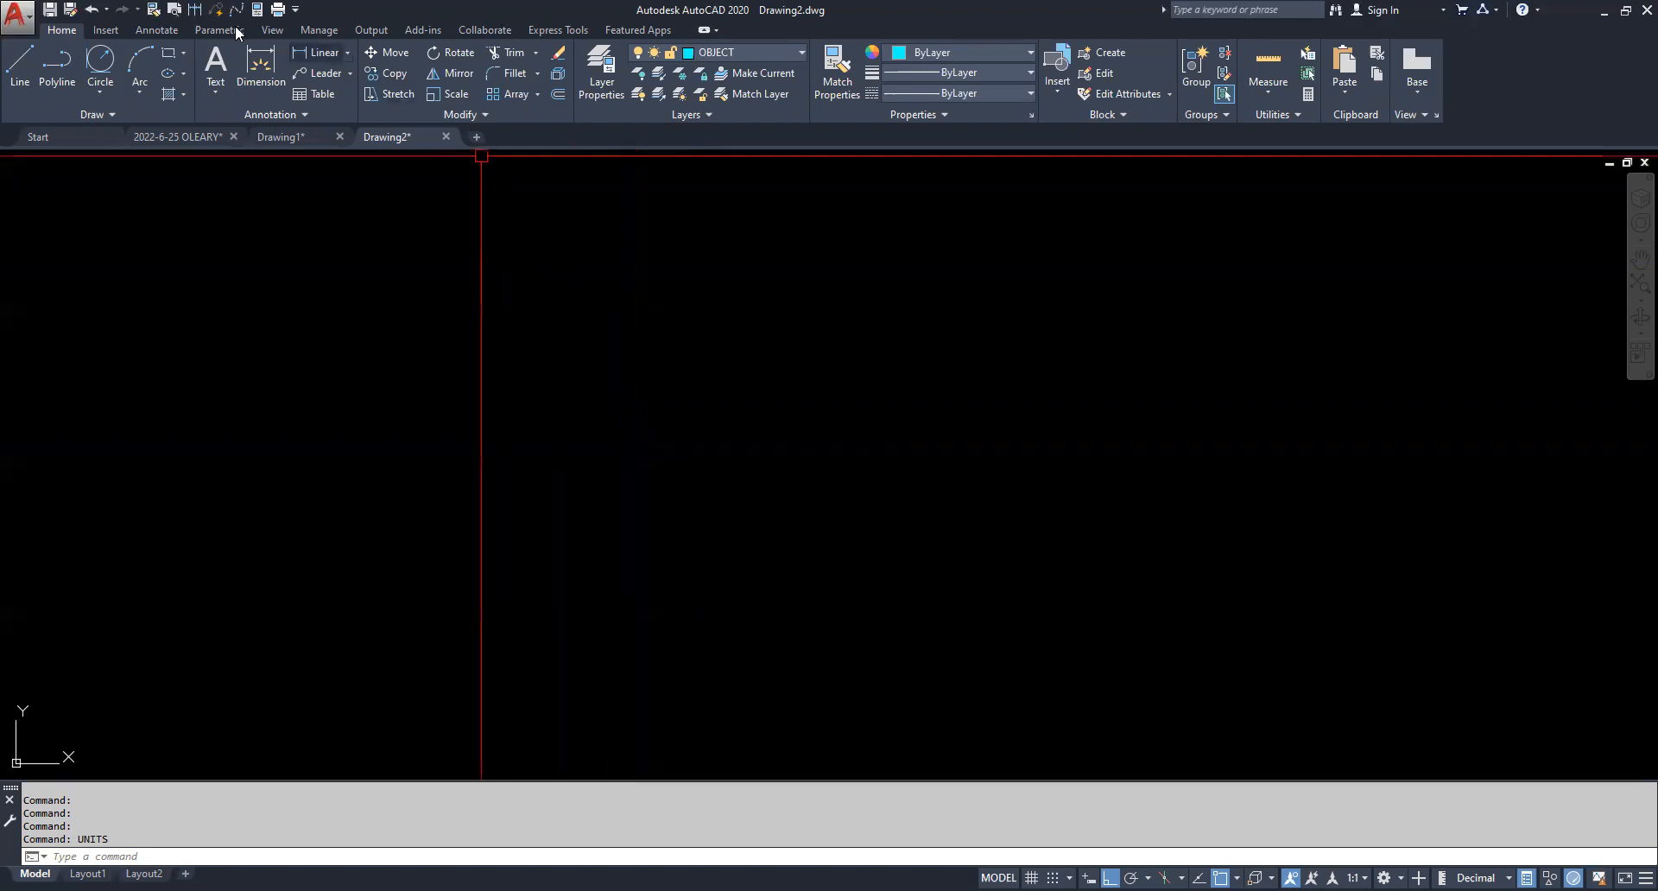
left_click(103, 91)
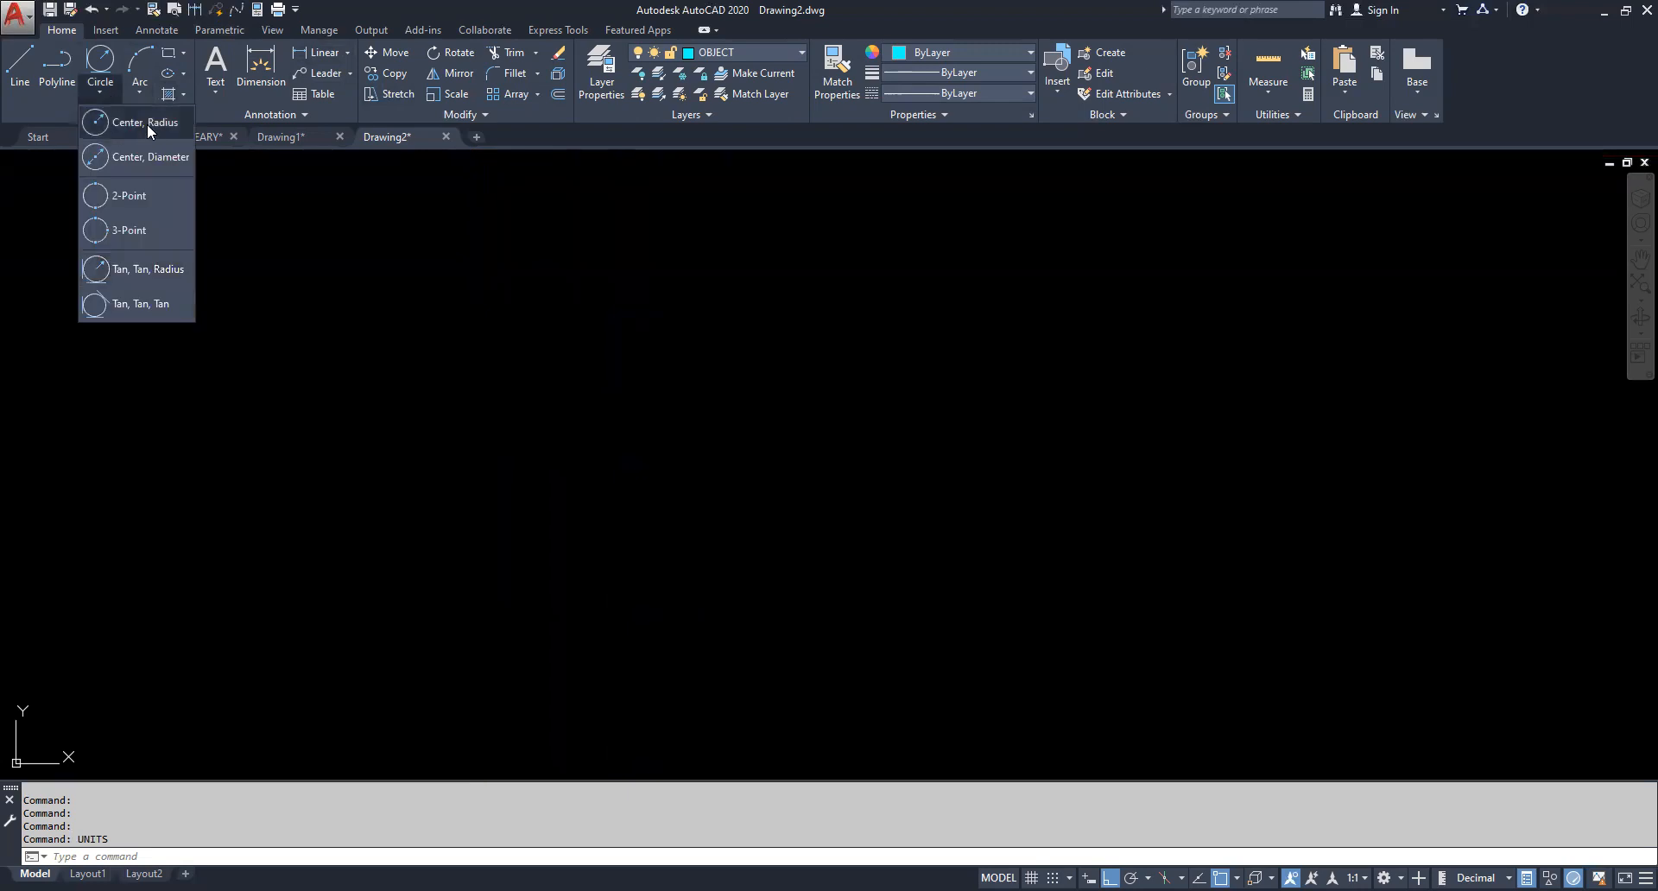
left_click(147, 122)
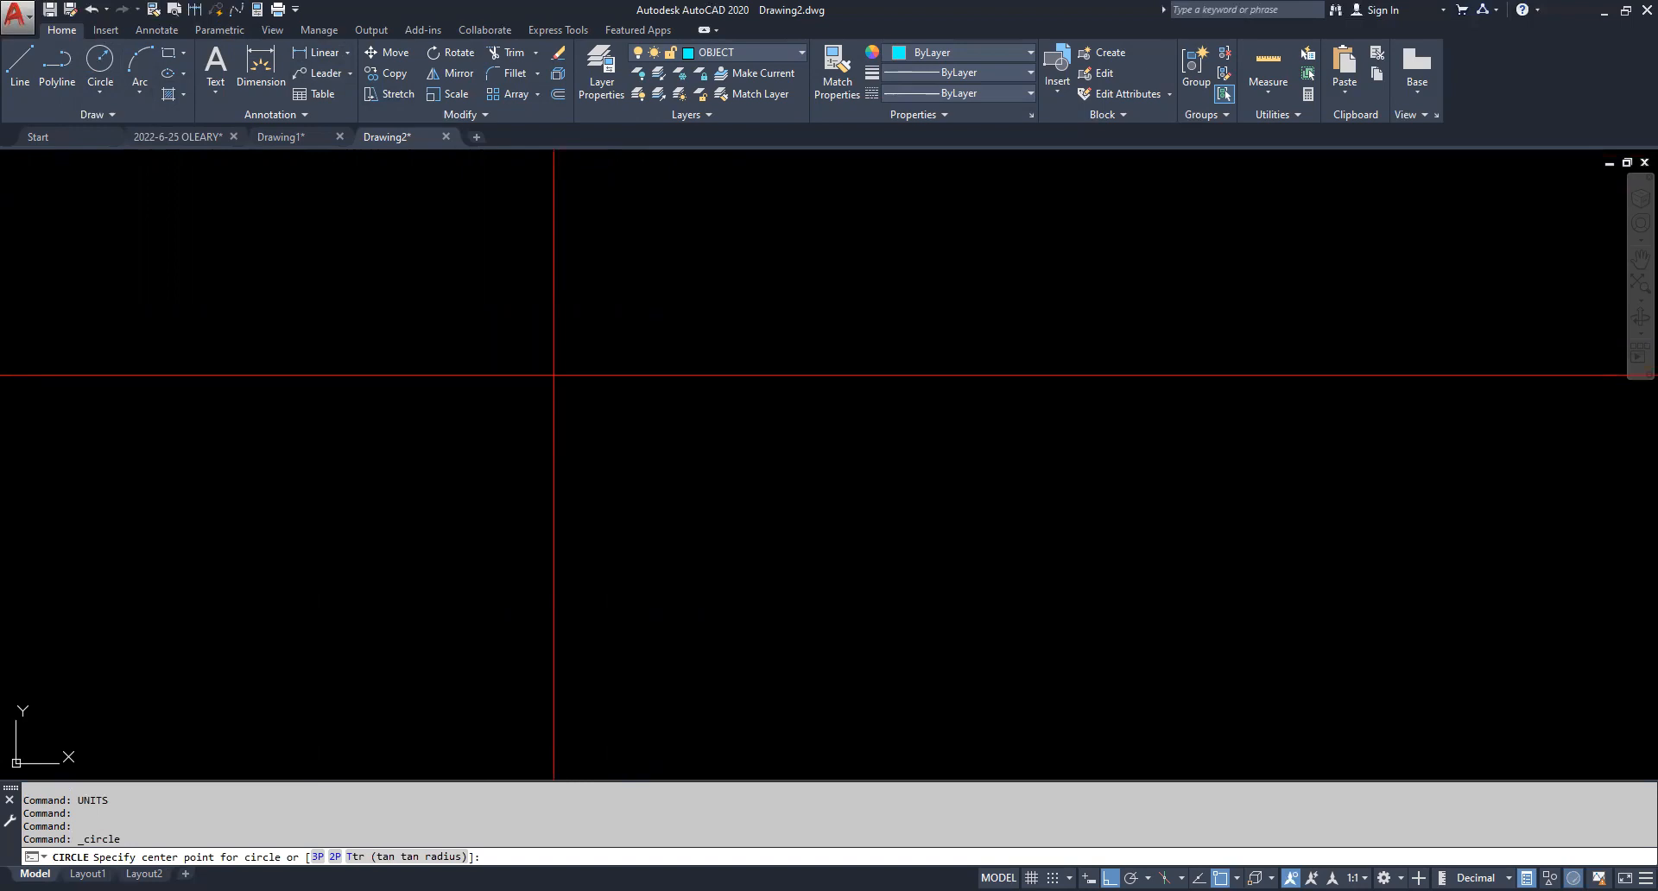
type("16,13")
key("Return")
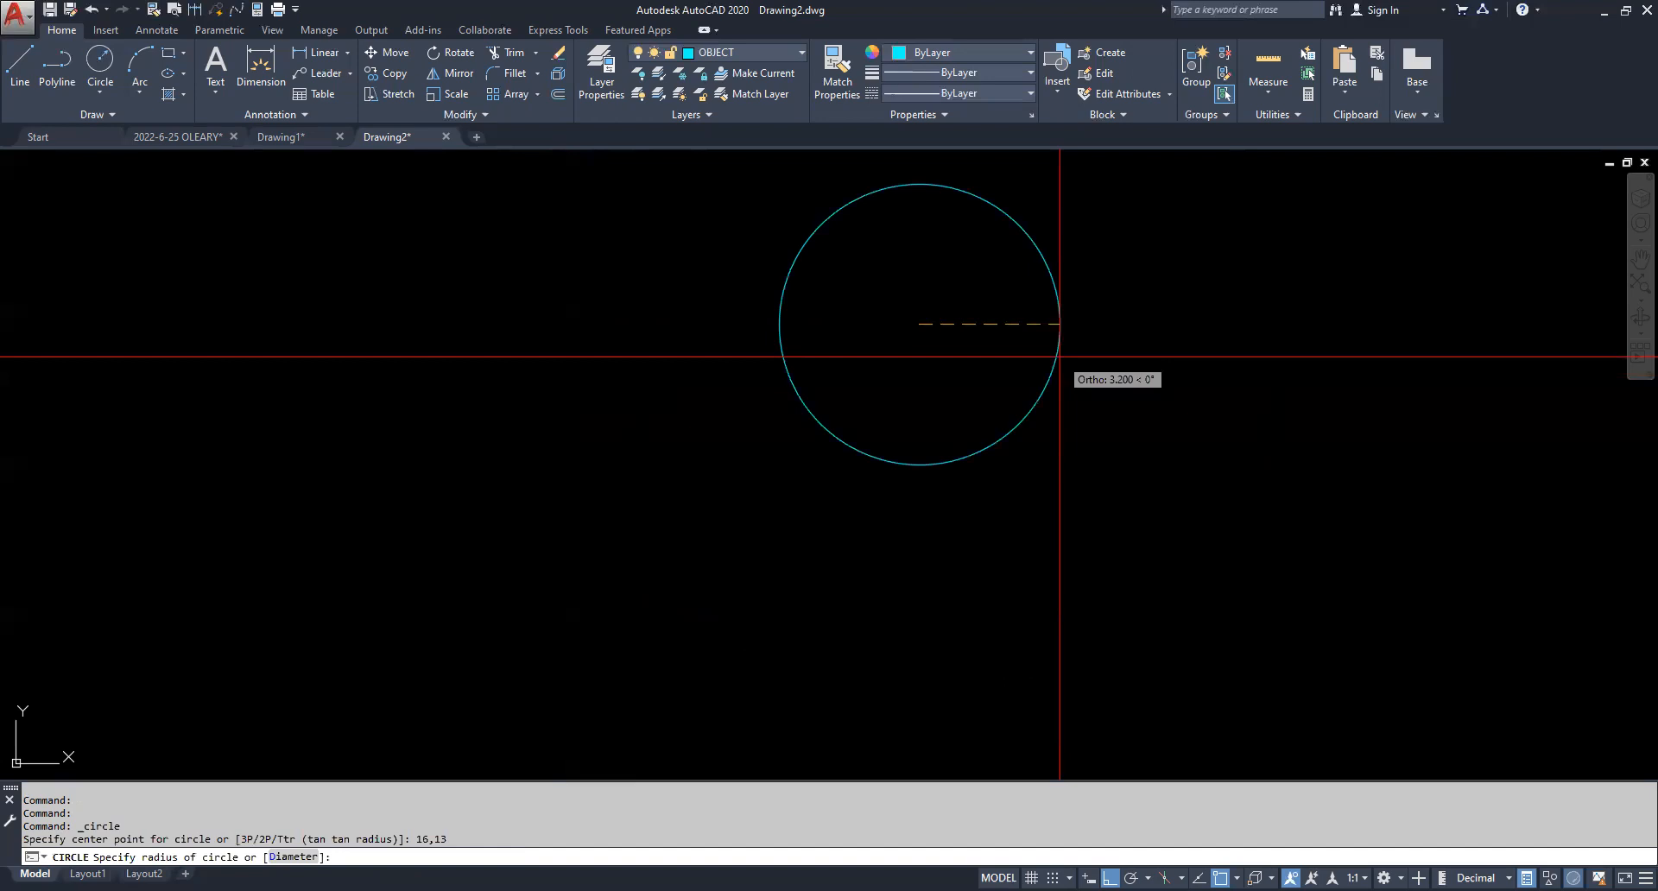
type("D")
key("Return")
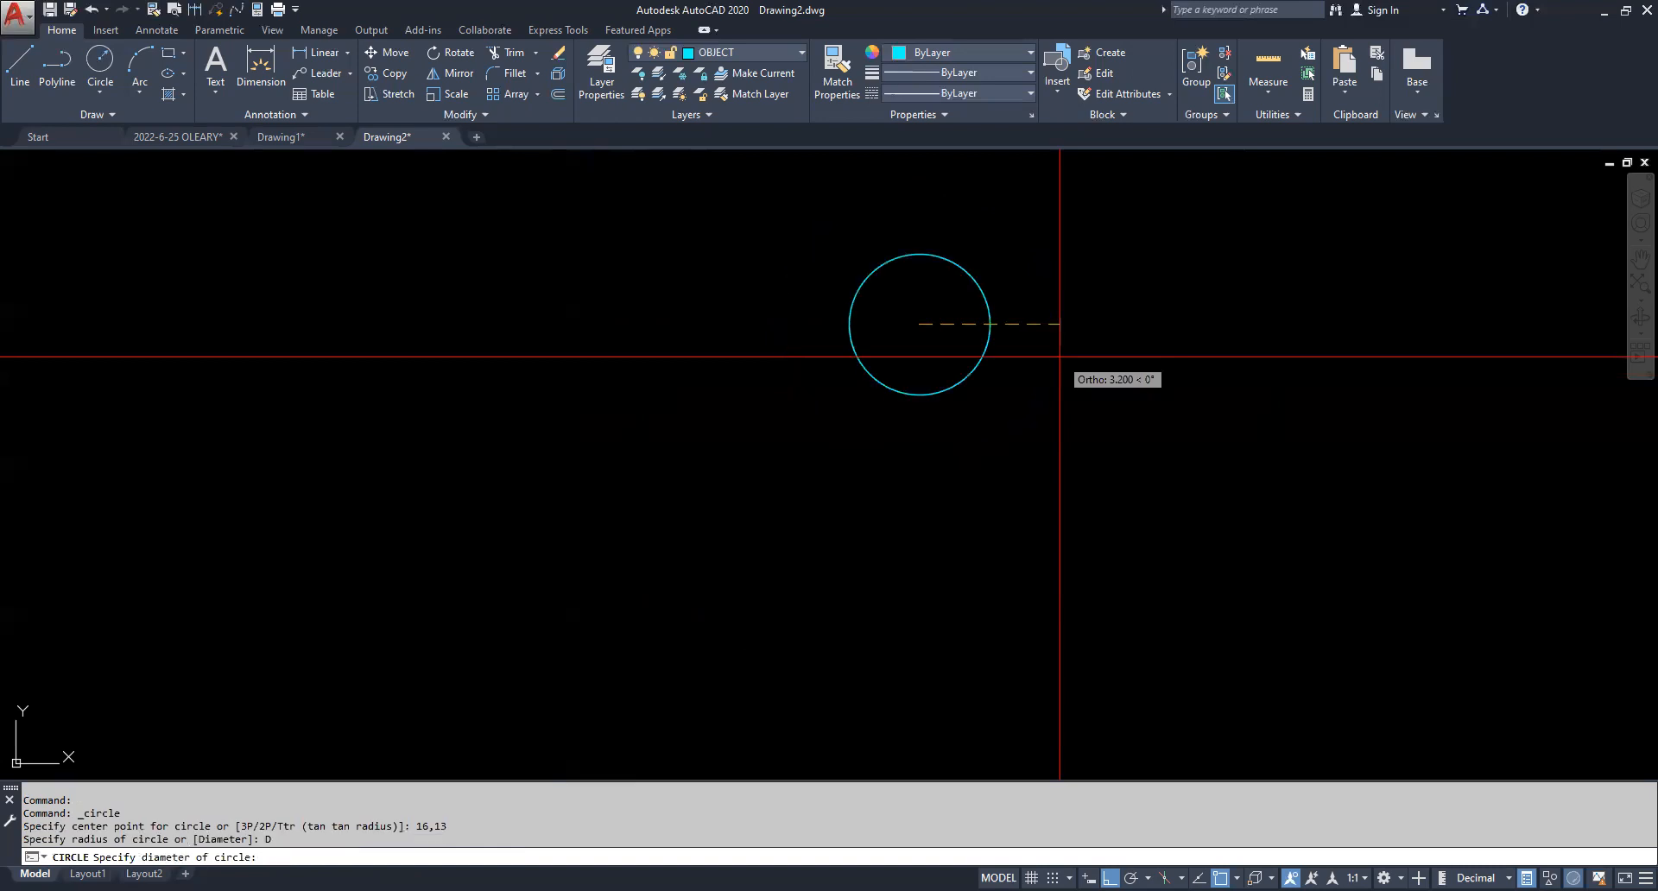
type("4")
key("Return")
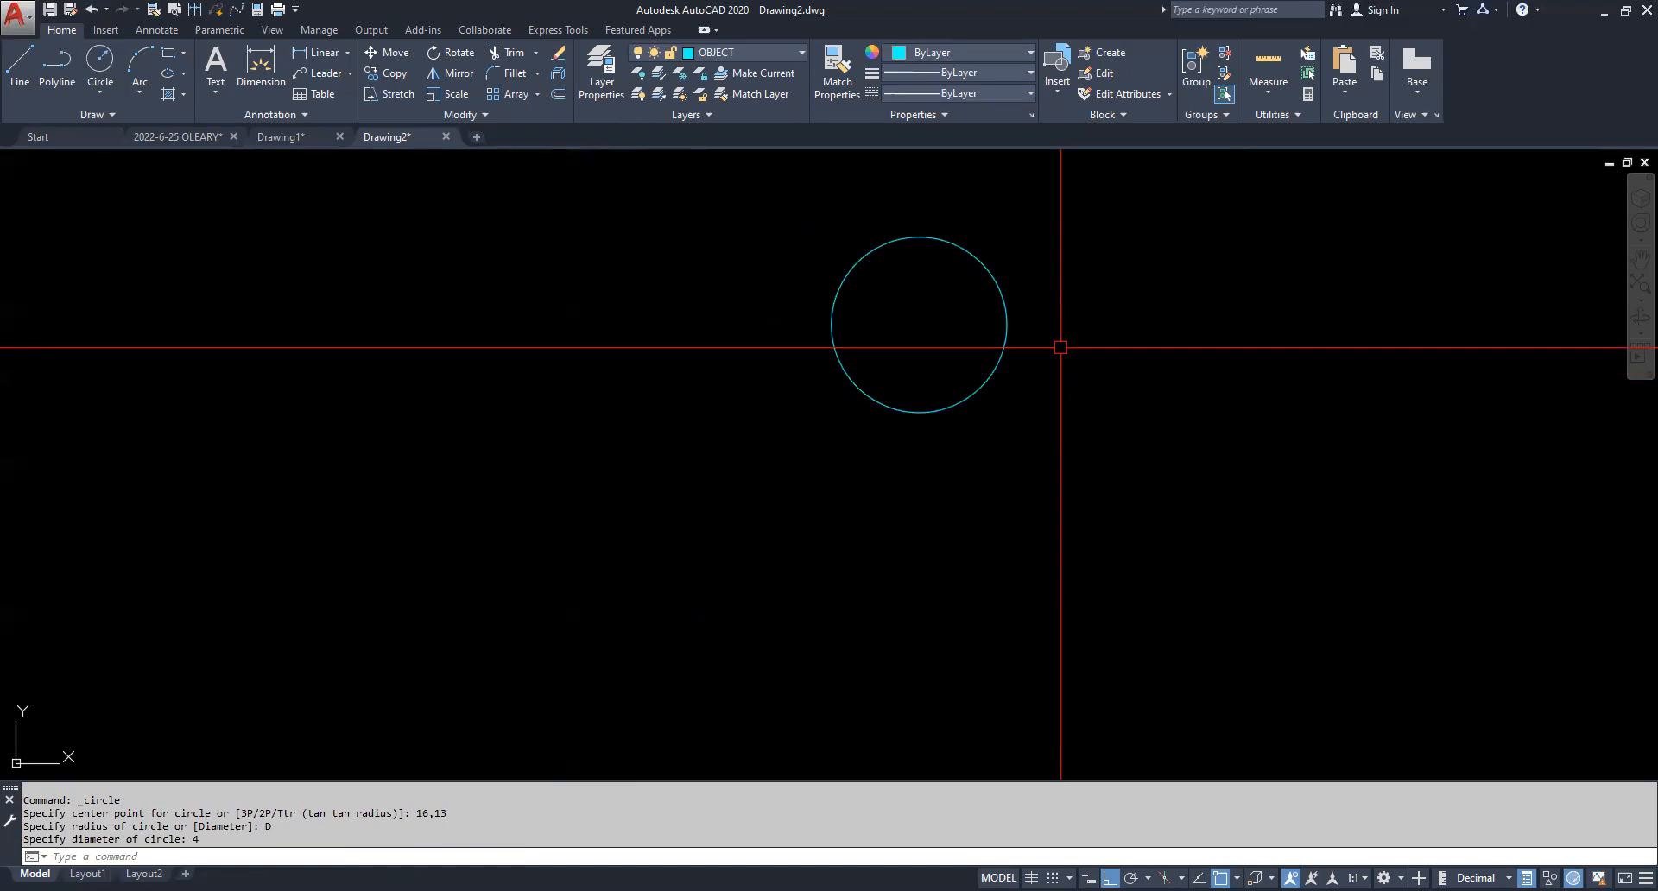
Draw a circle of radius 8 concentric with the diameter 4 circle
middle_click_drag(925, 296, 827, 373)
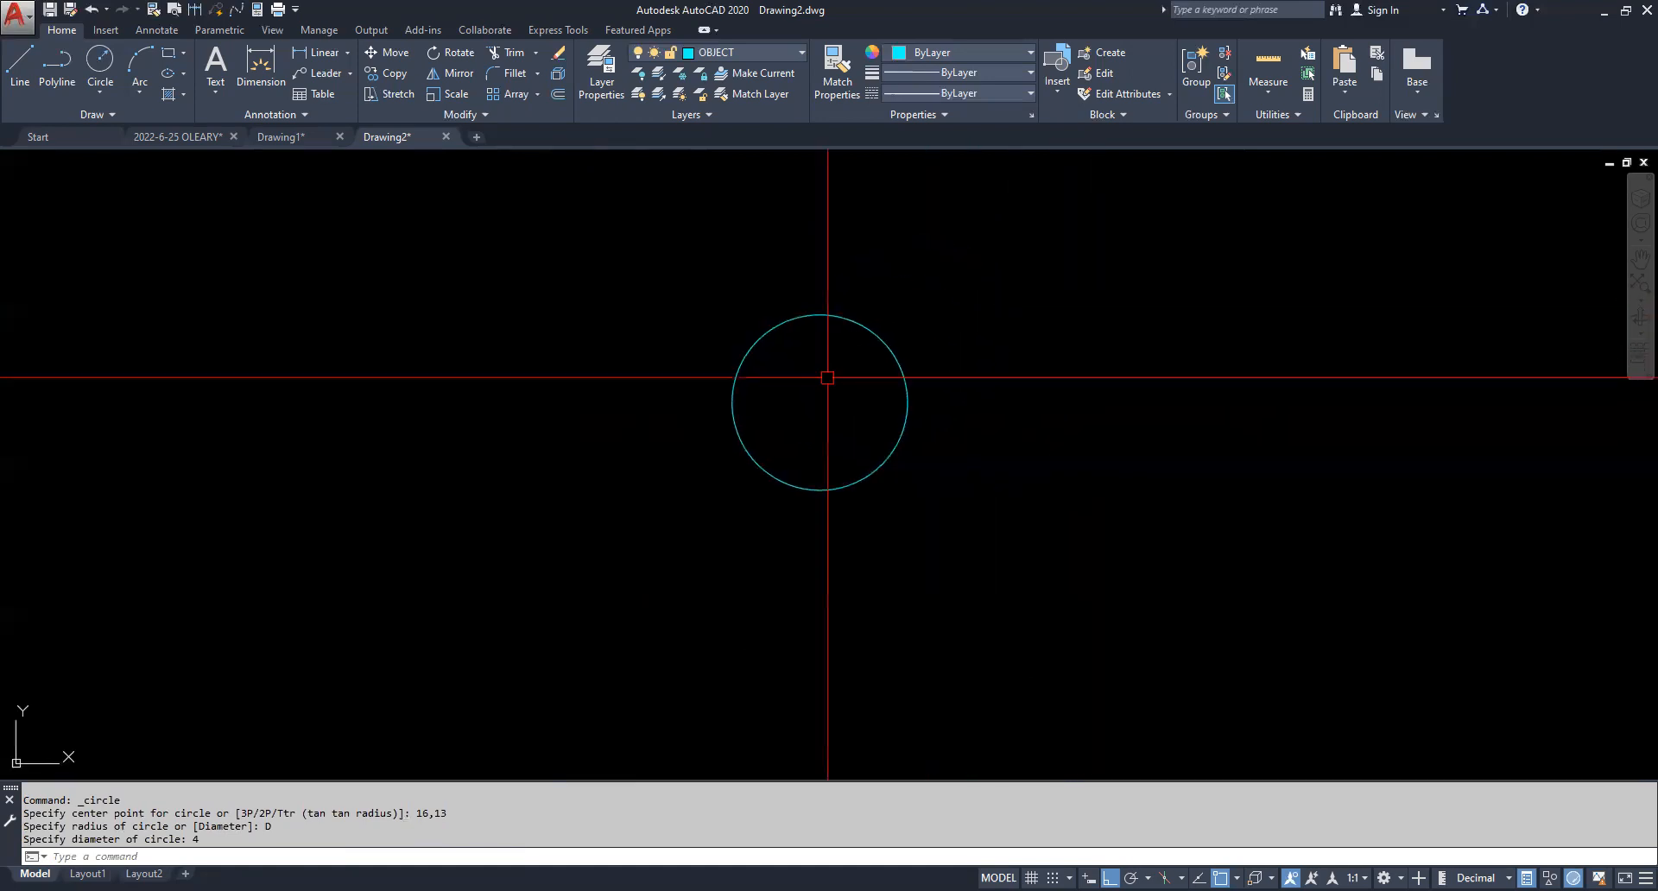
left_click(101, 59)
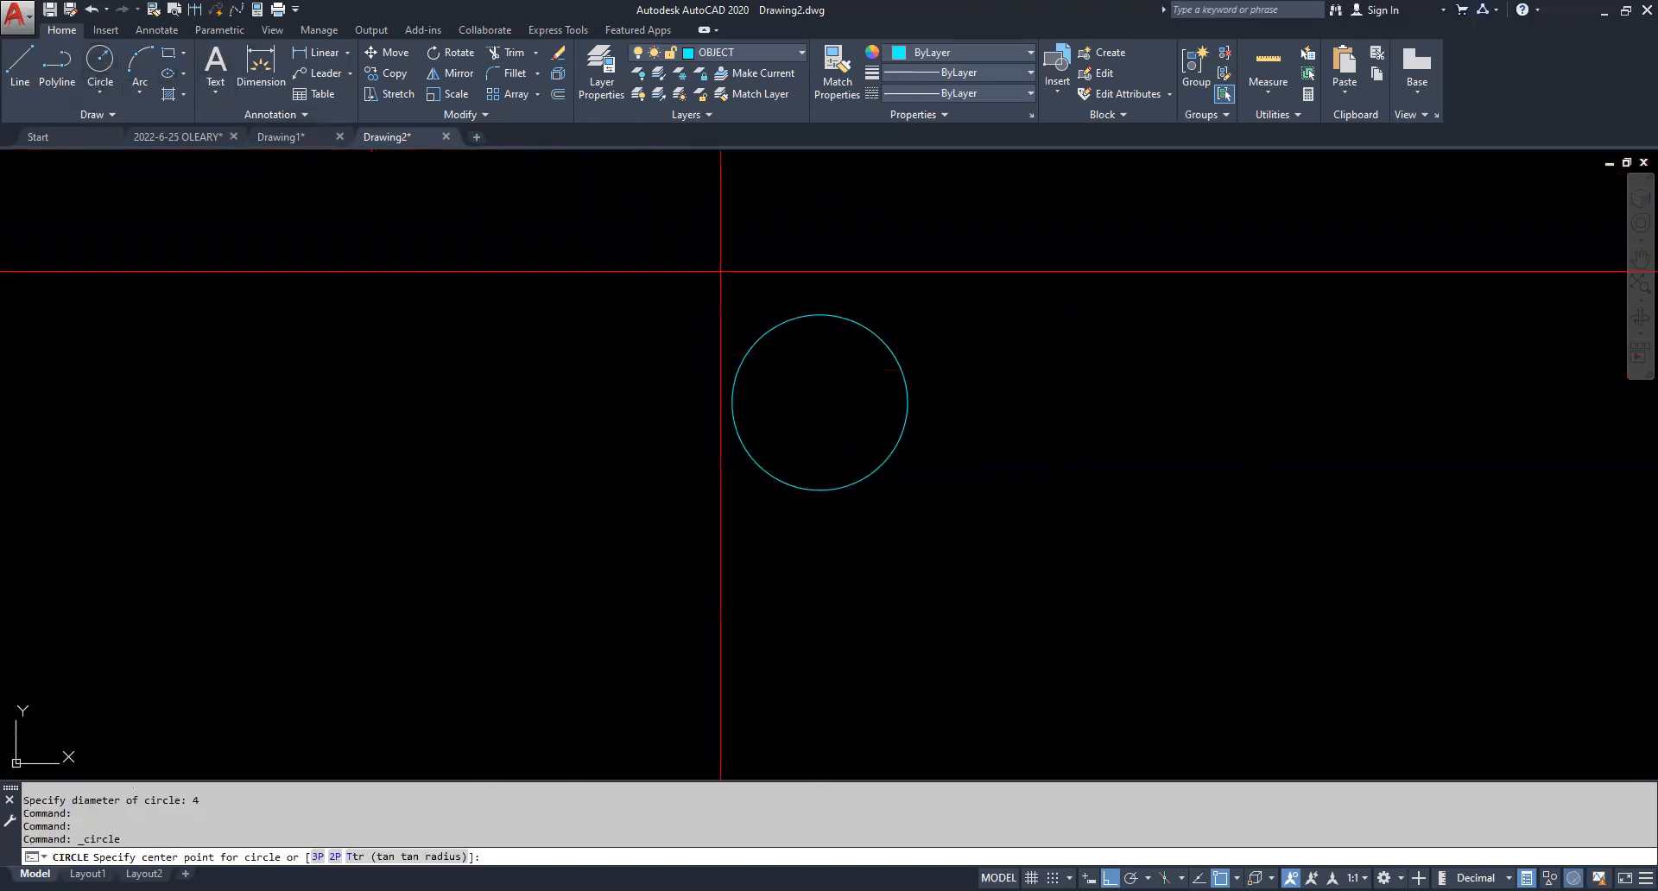
left_click(819, 401)
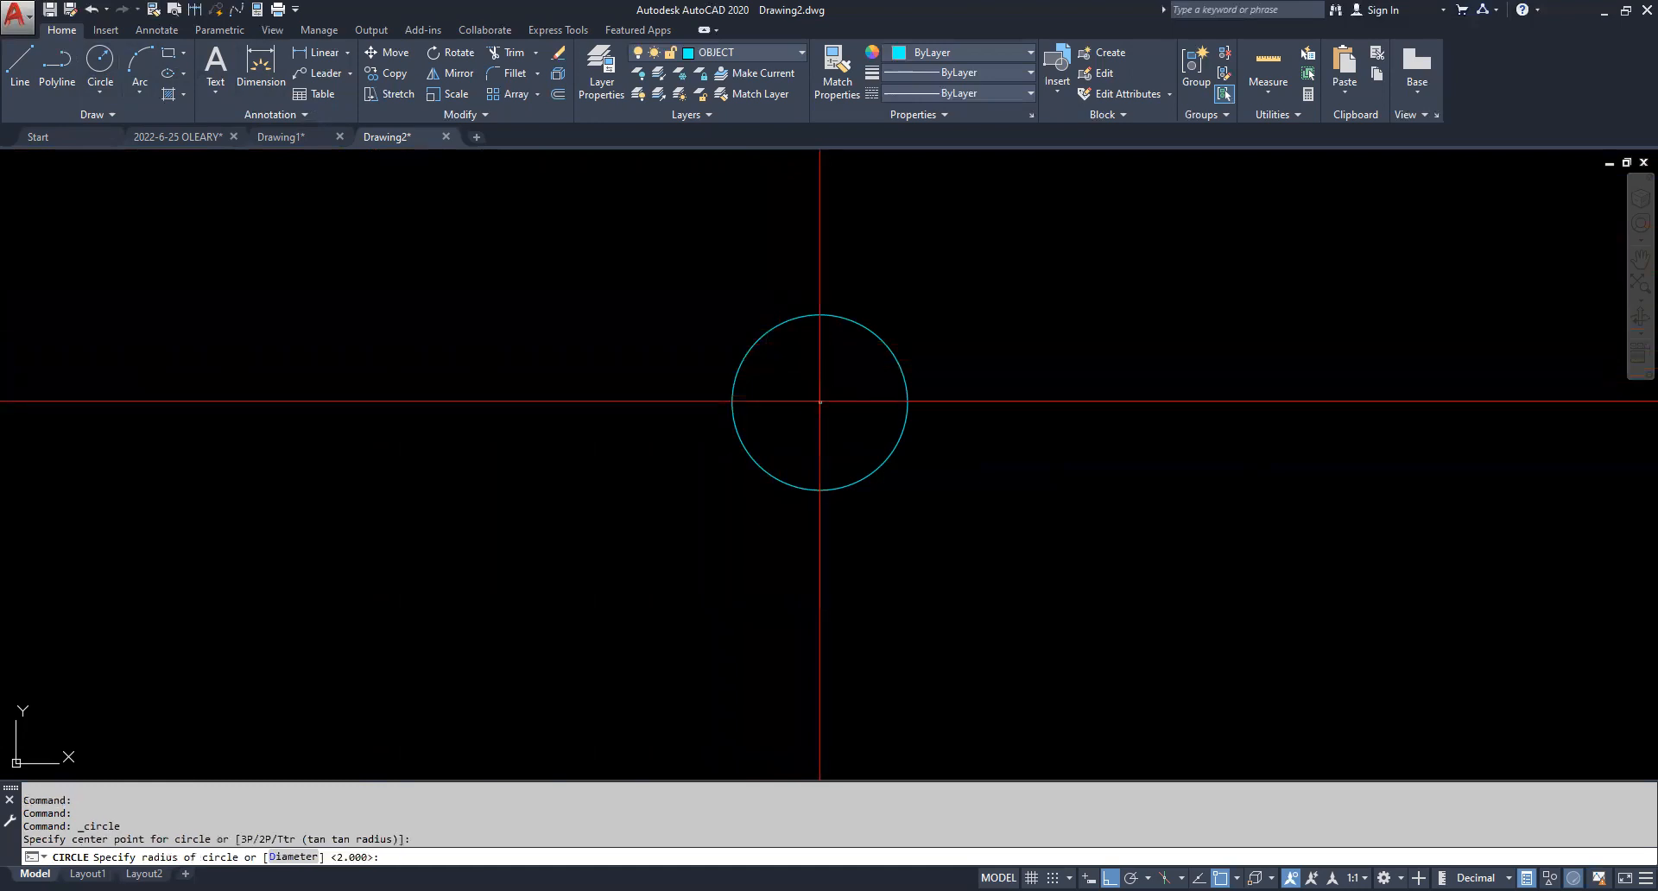
type("8")
key("Return")
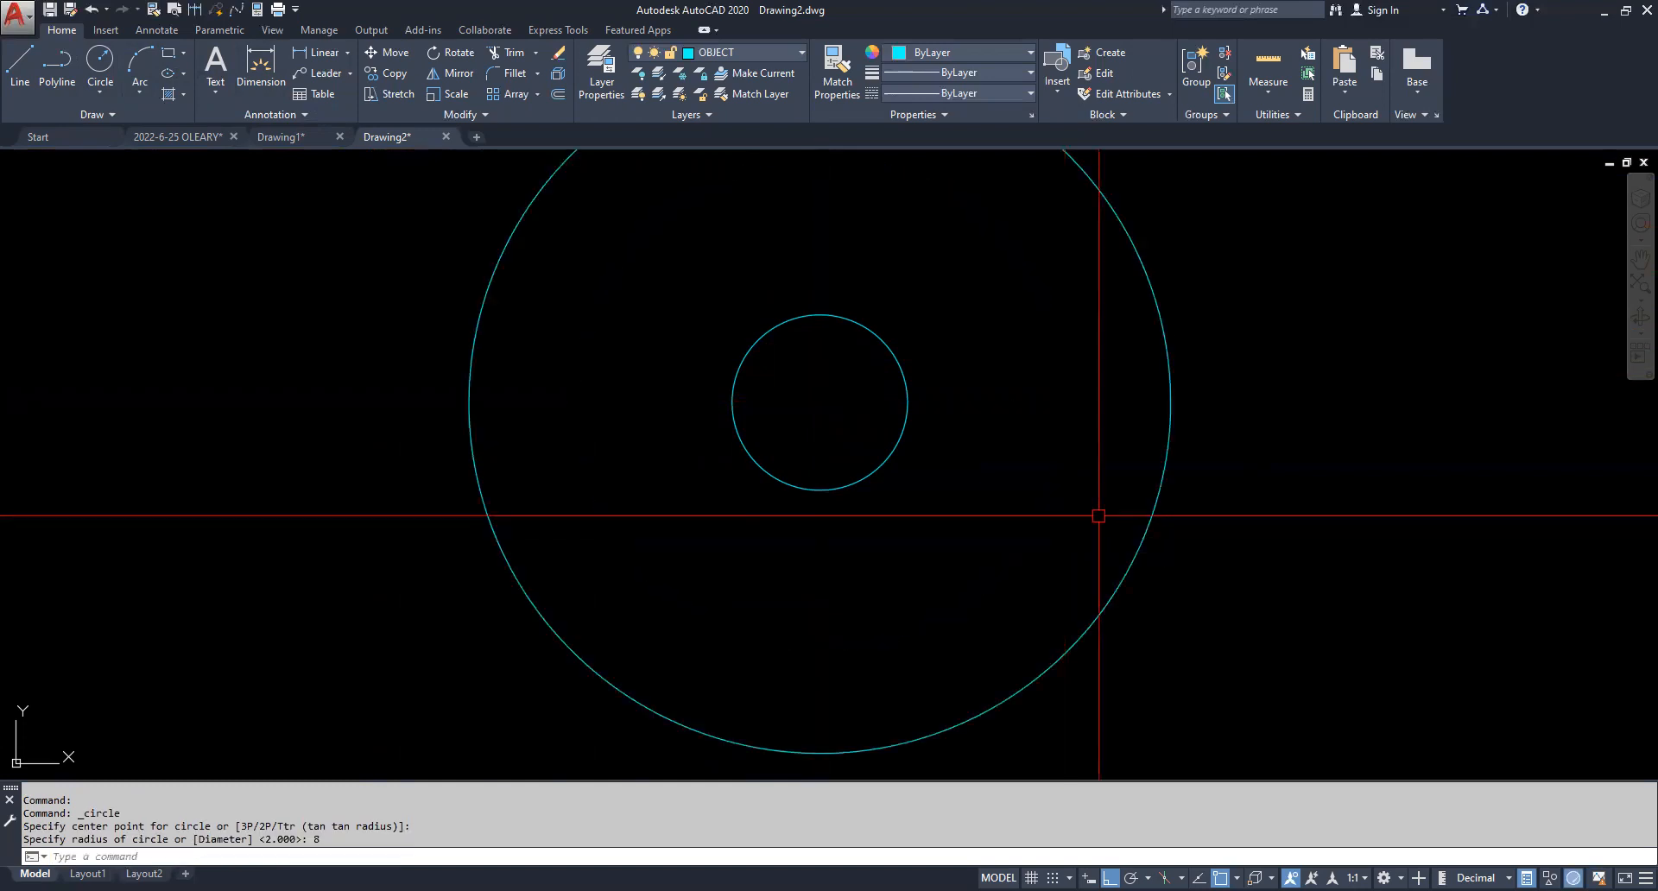
Check which object snap modes are enabled in the drafting settings
middle_click_drag(1114, 512, 1073, 705)
scroll(793, 298, "down", 2)
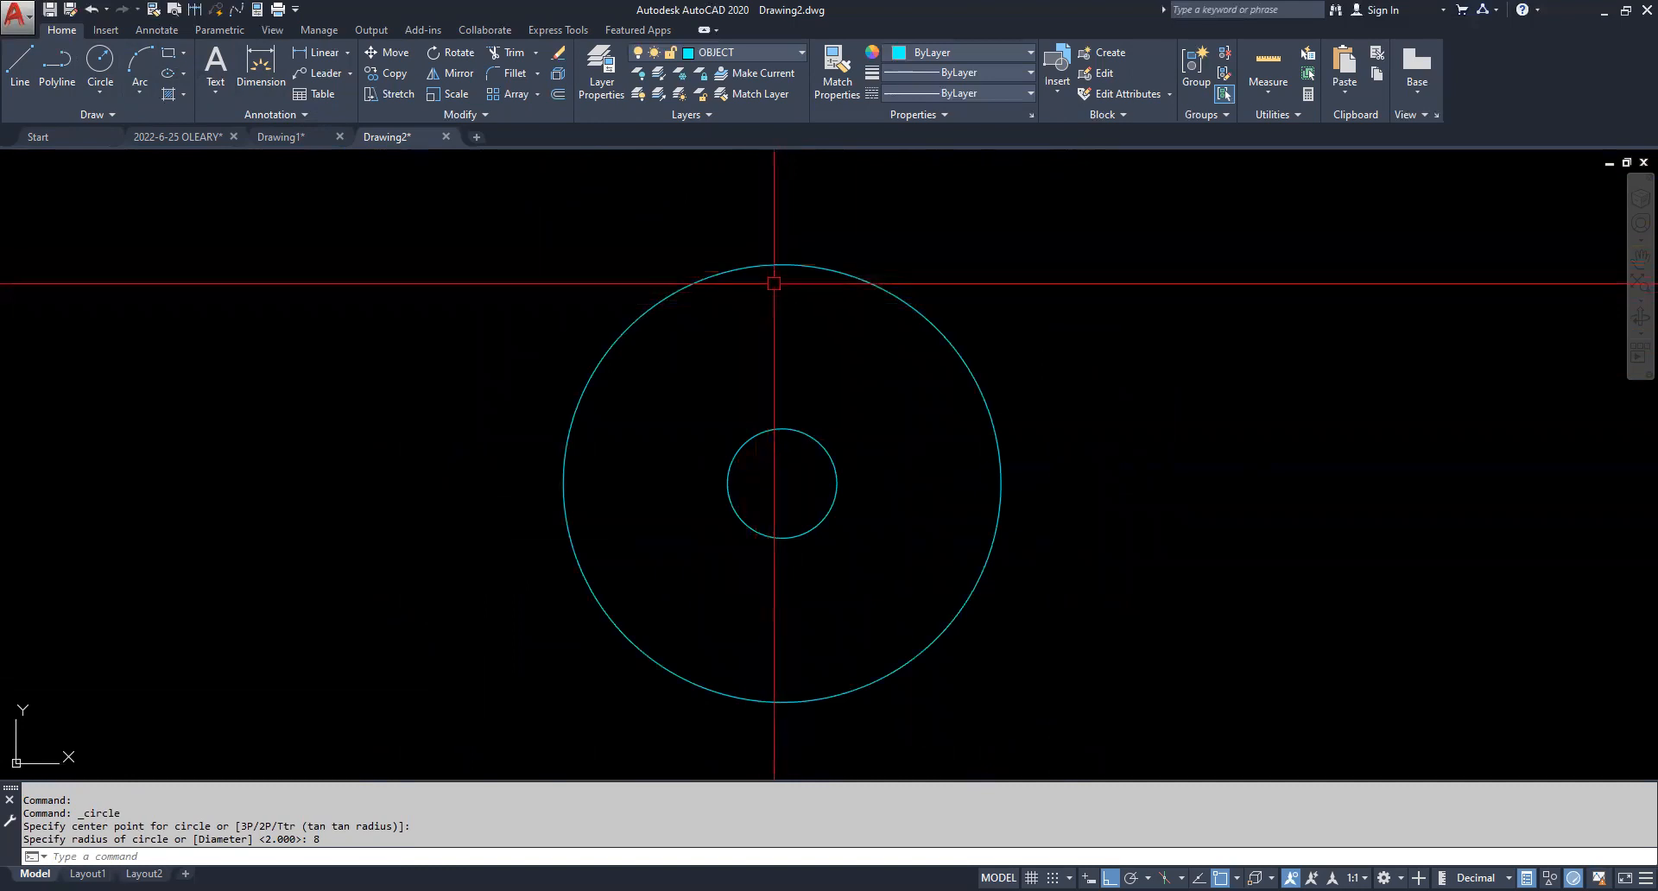
left_click(100, 64)
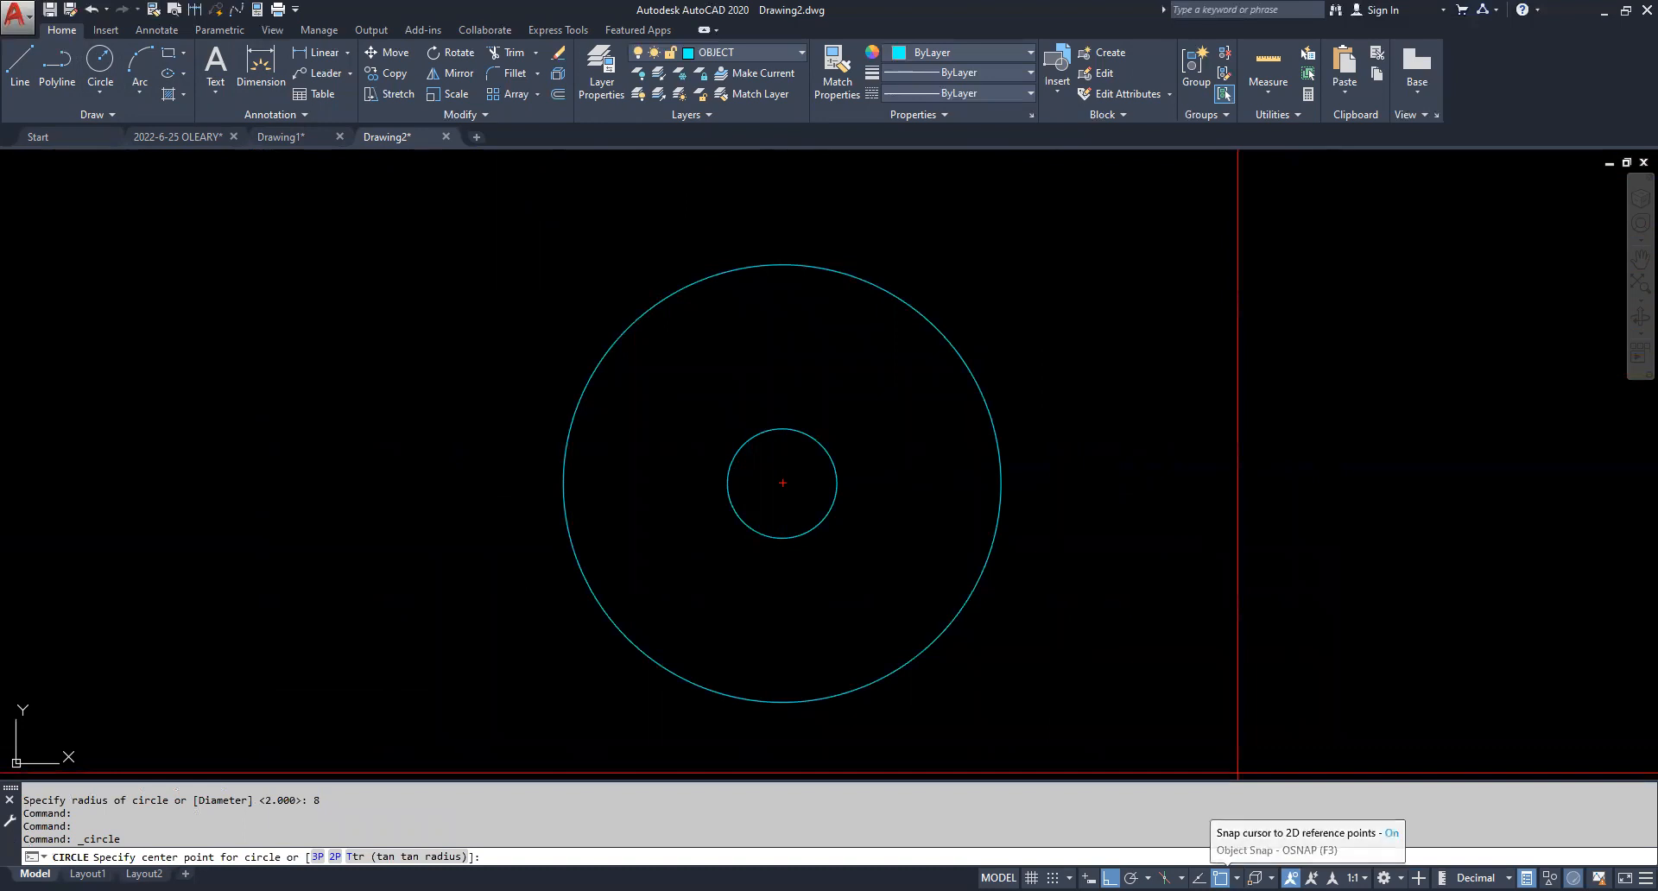
left_click(1237, 878)
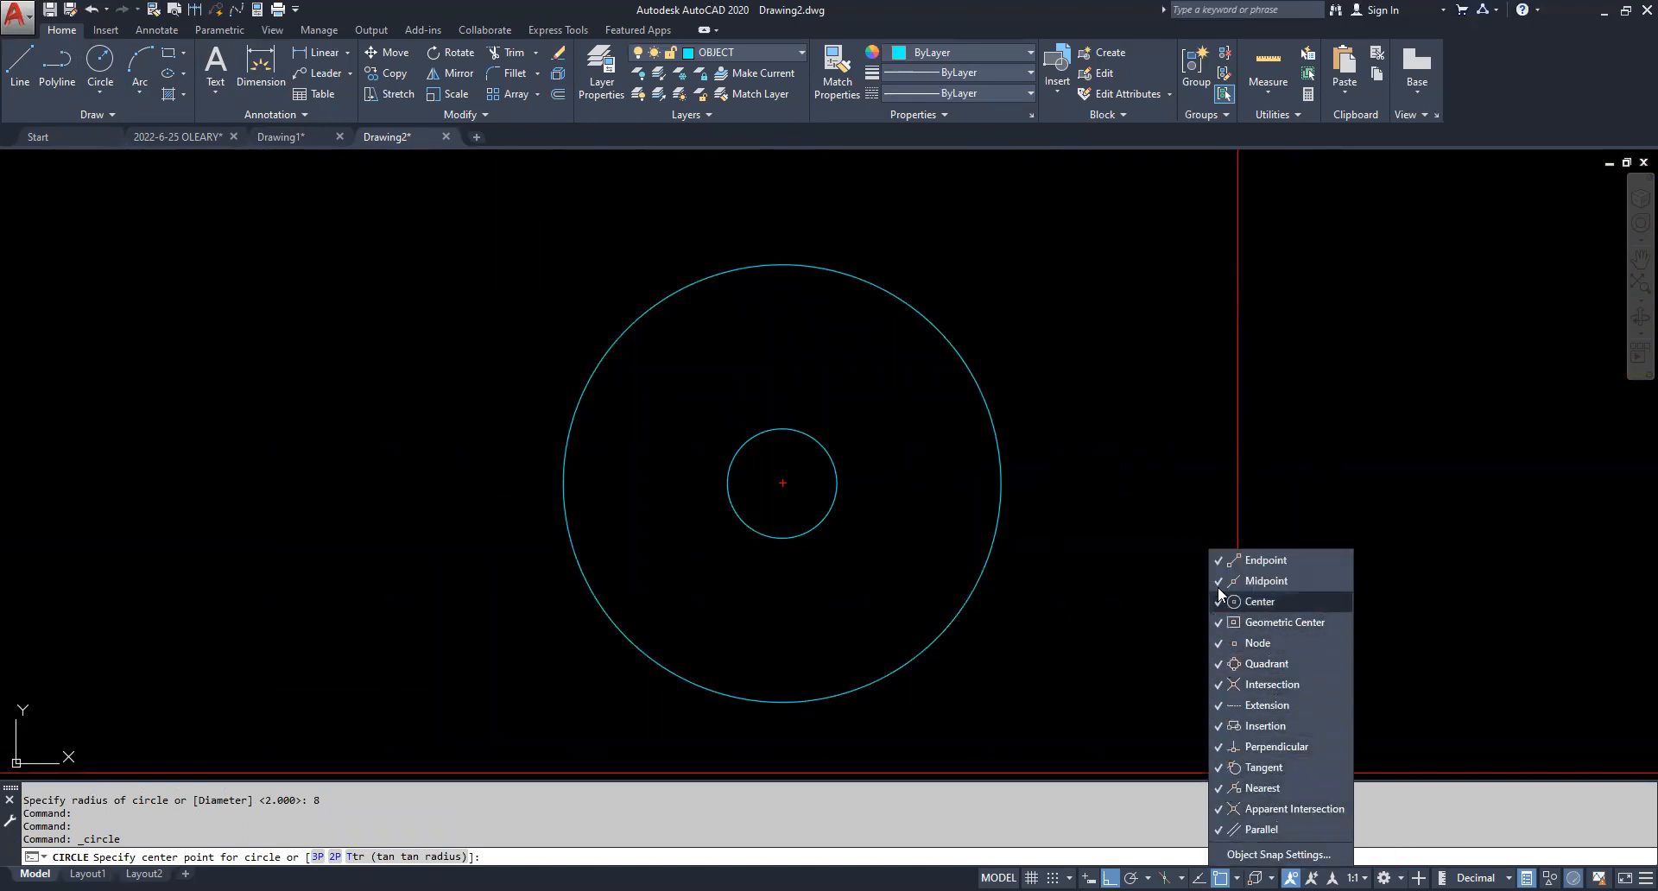
left_click(1279, 855)
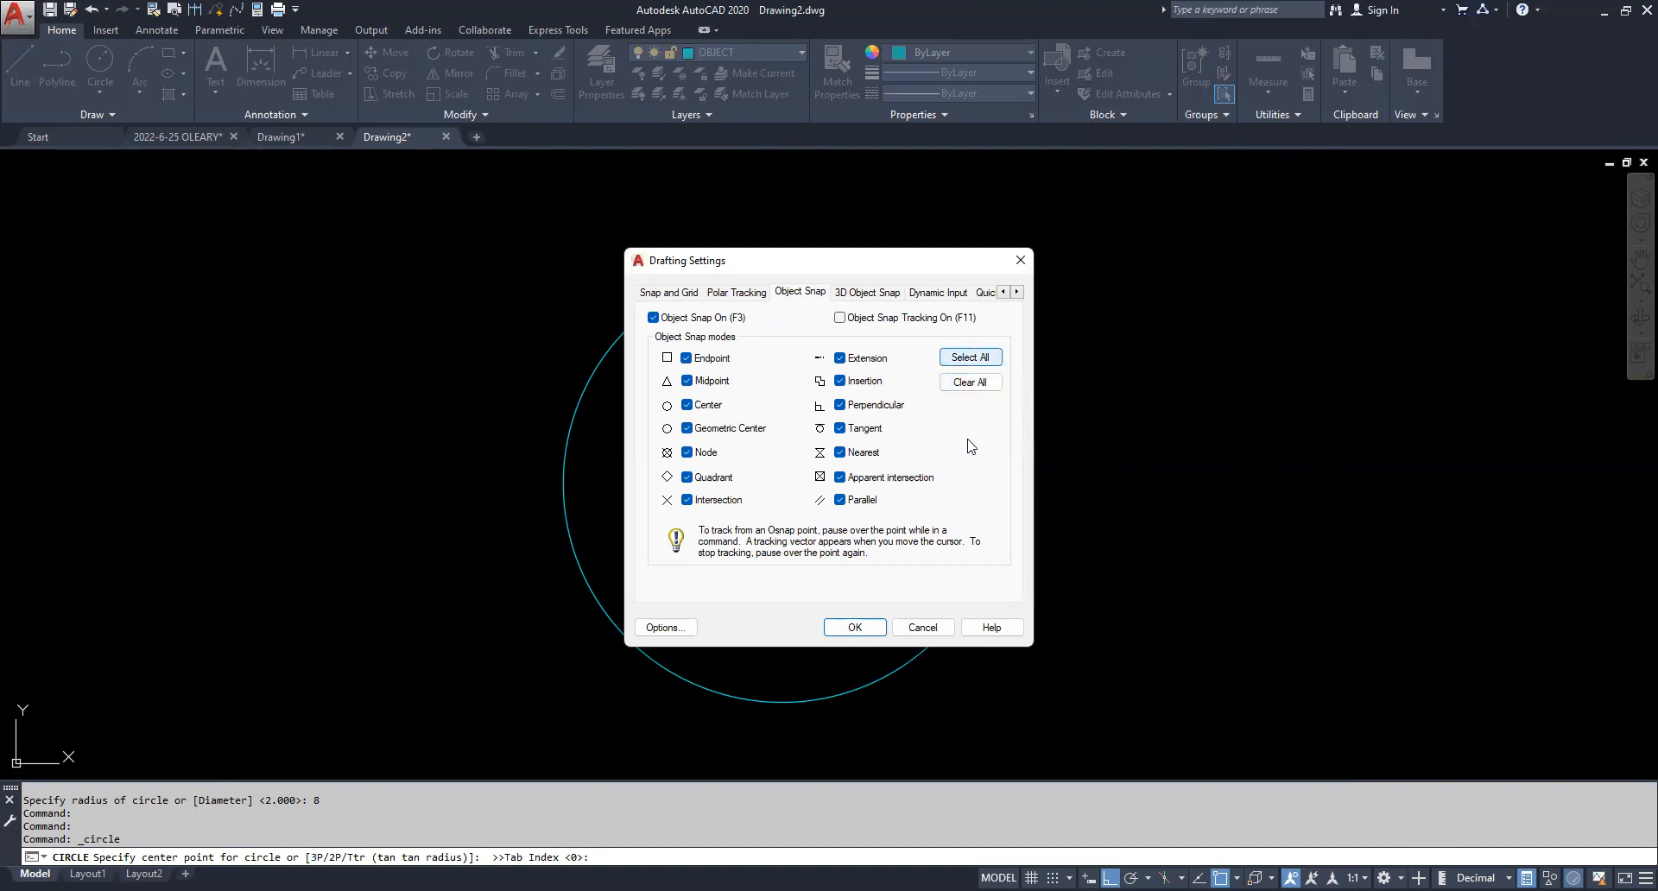
left_click(870, 627)
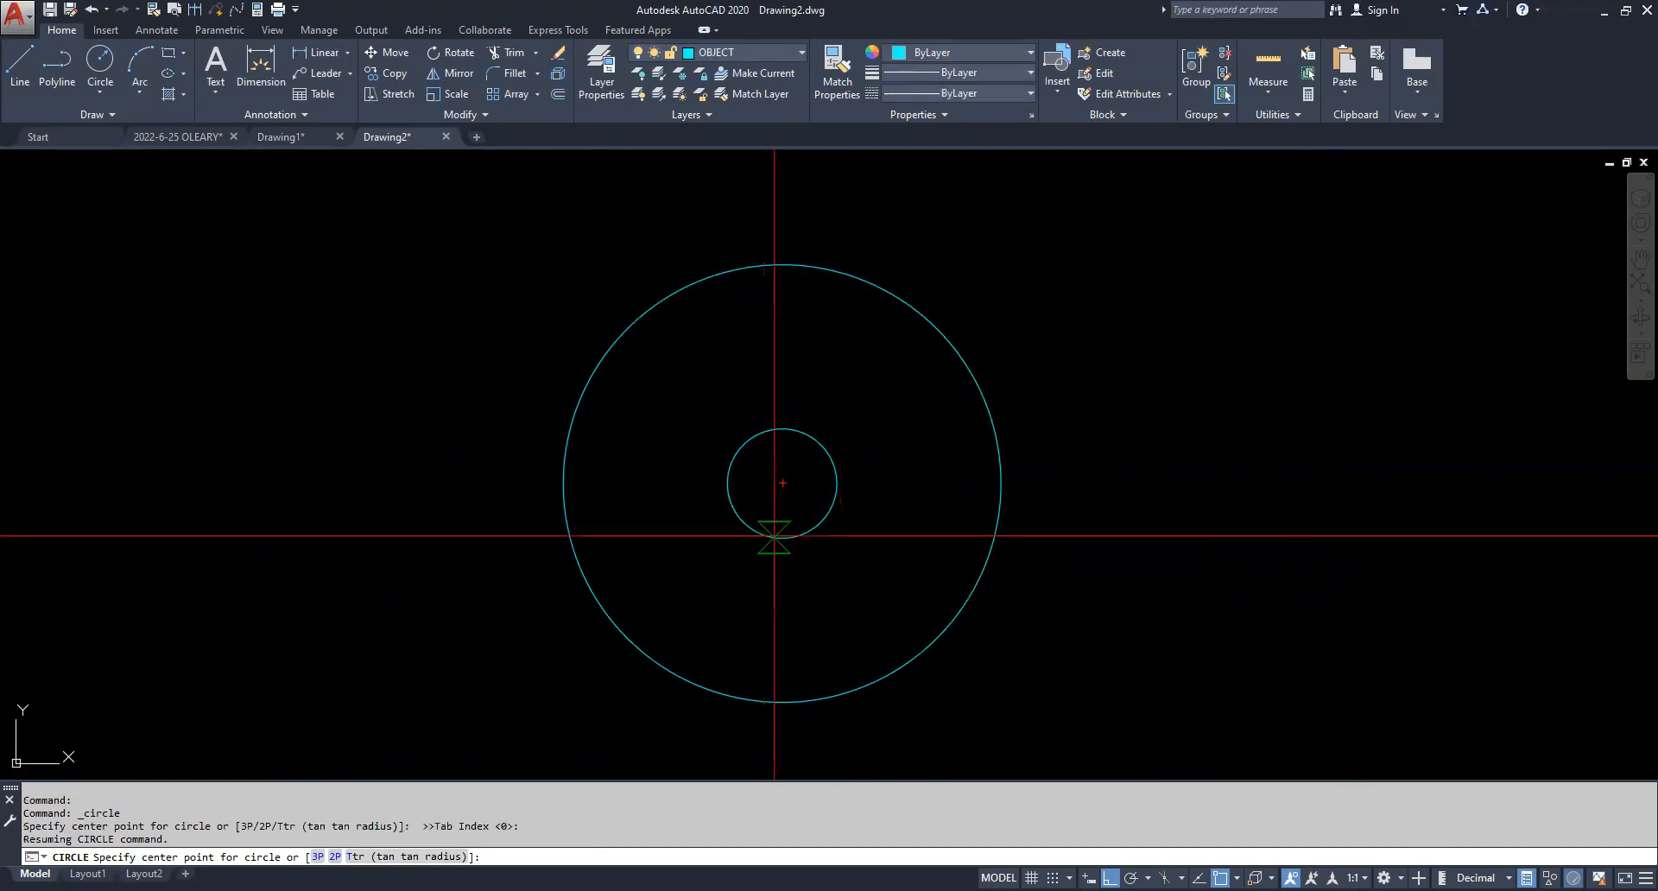
Draw a circle of diameter 2.125 centred on the top quadrant of the radius 8 circle
left_click(100, 61)
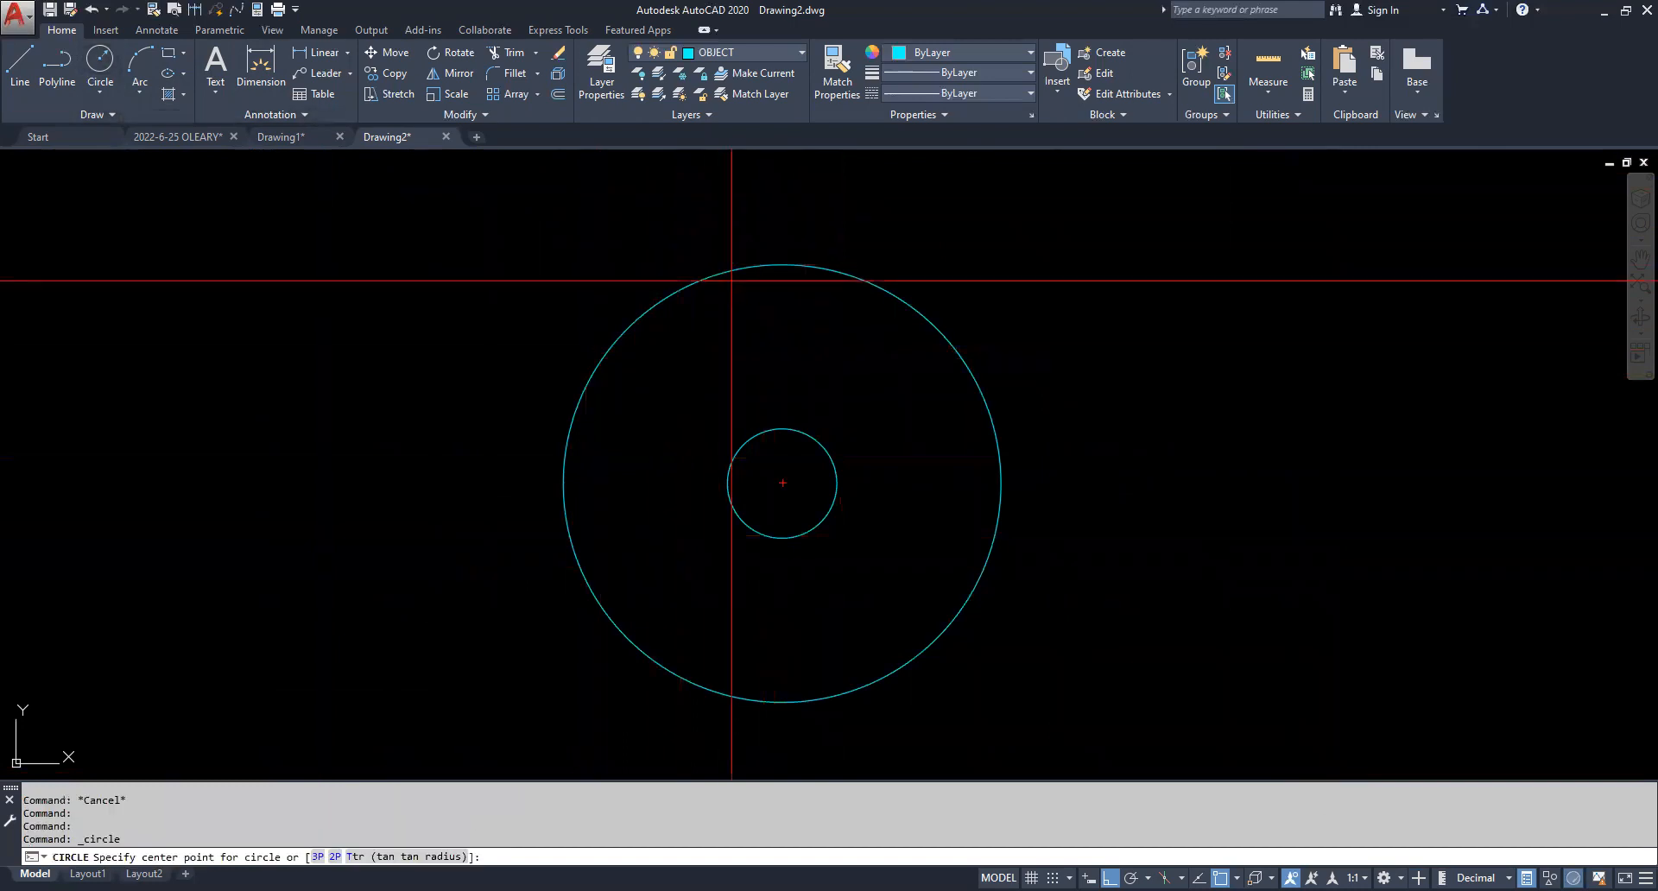
left_click(782, 263)
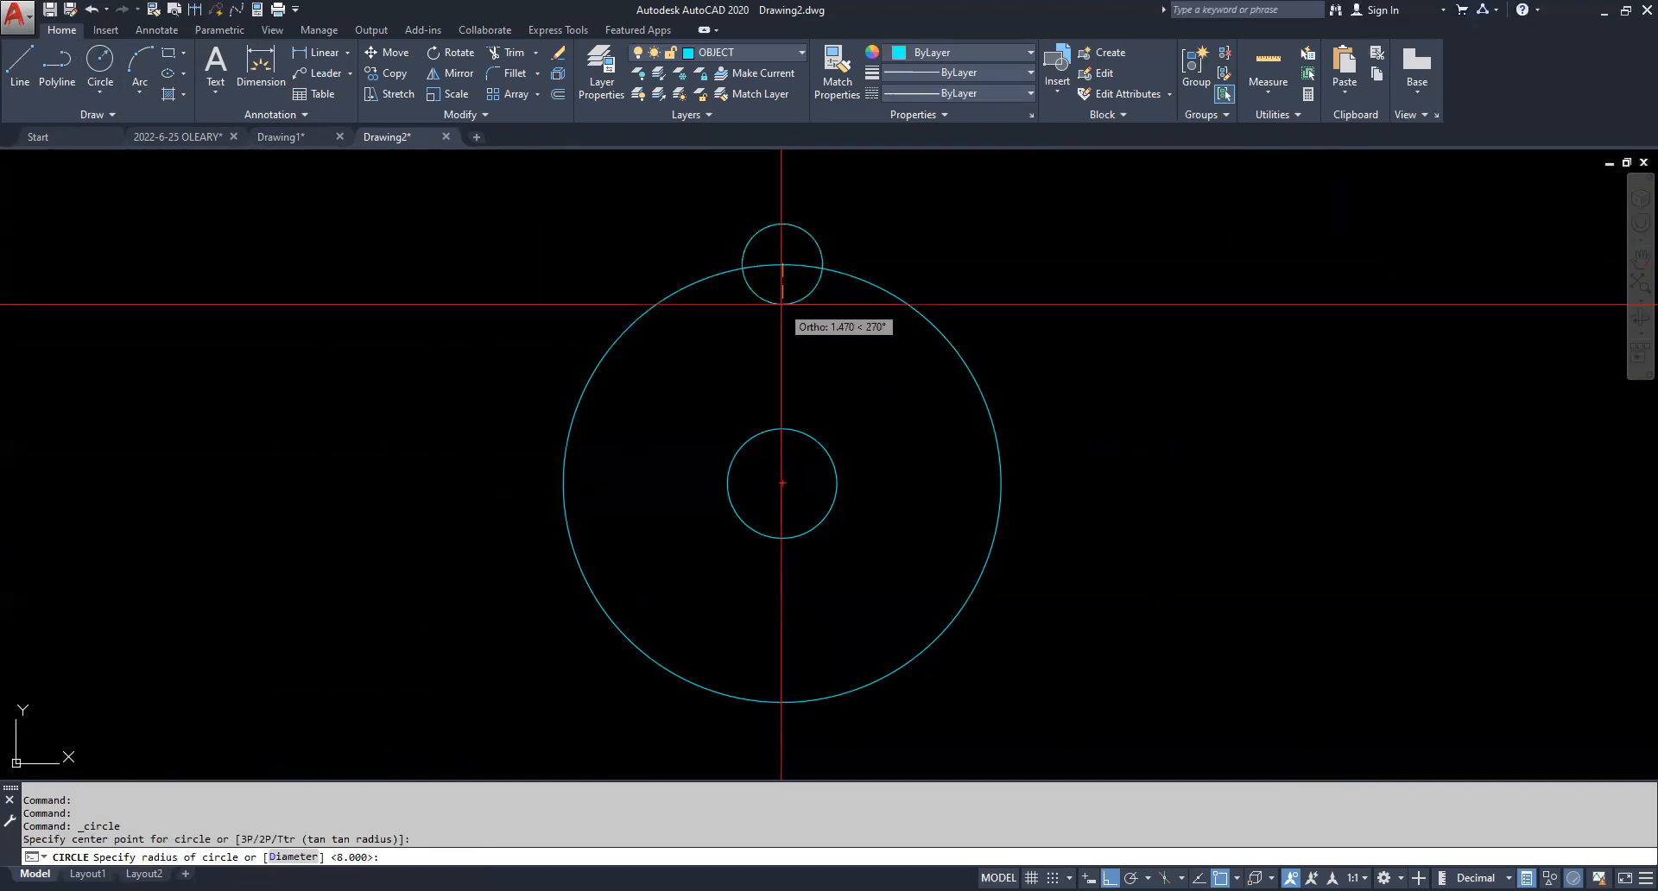
type("D")
key("Return")
type("2.")
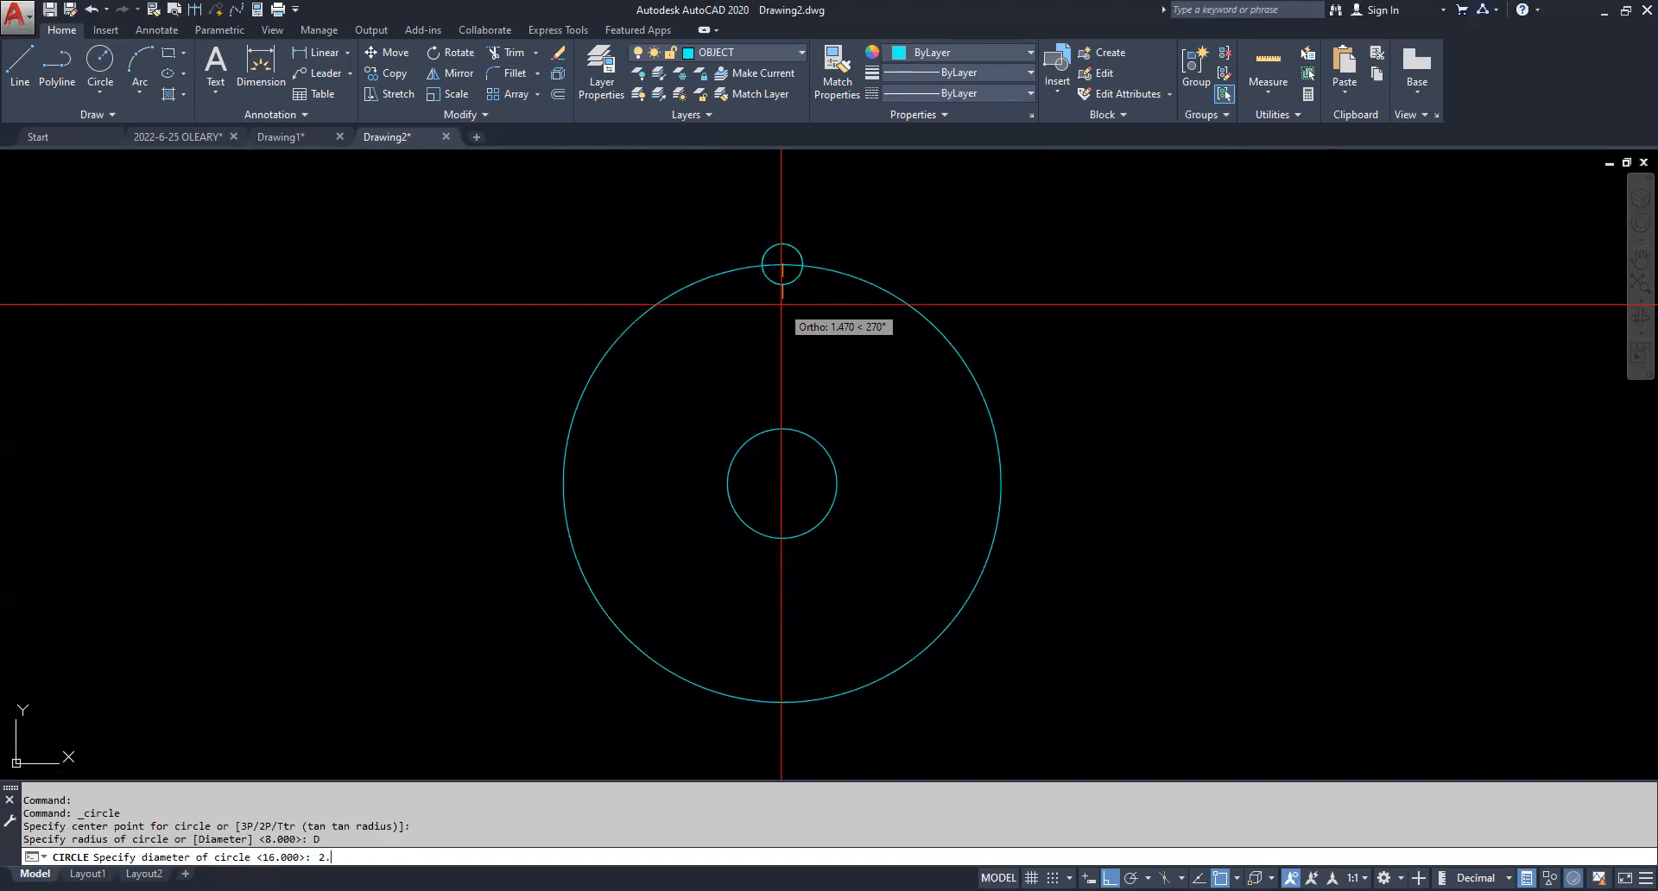
type("125")
key("Return")
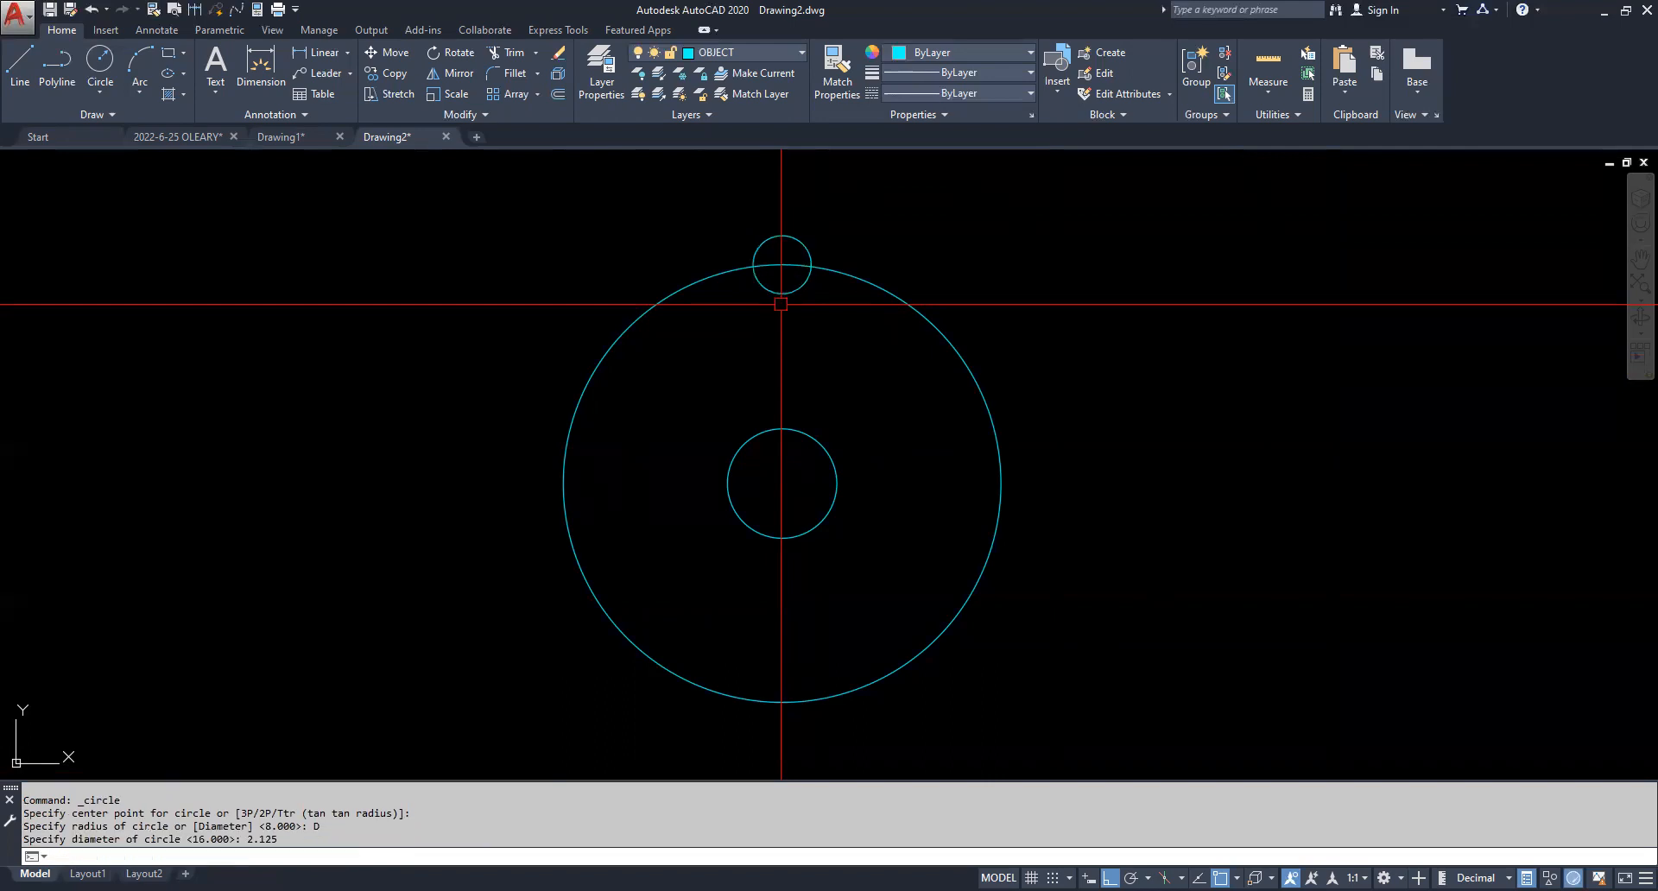
Draw a circle of radius 2 concentric with the diameter 2.125 circle
left_click(100, 64)
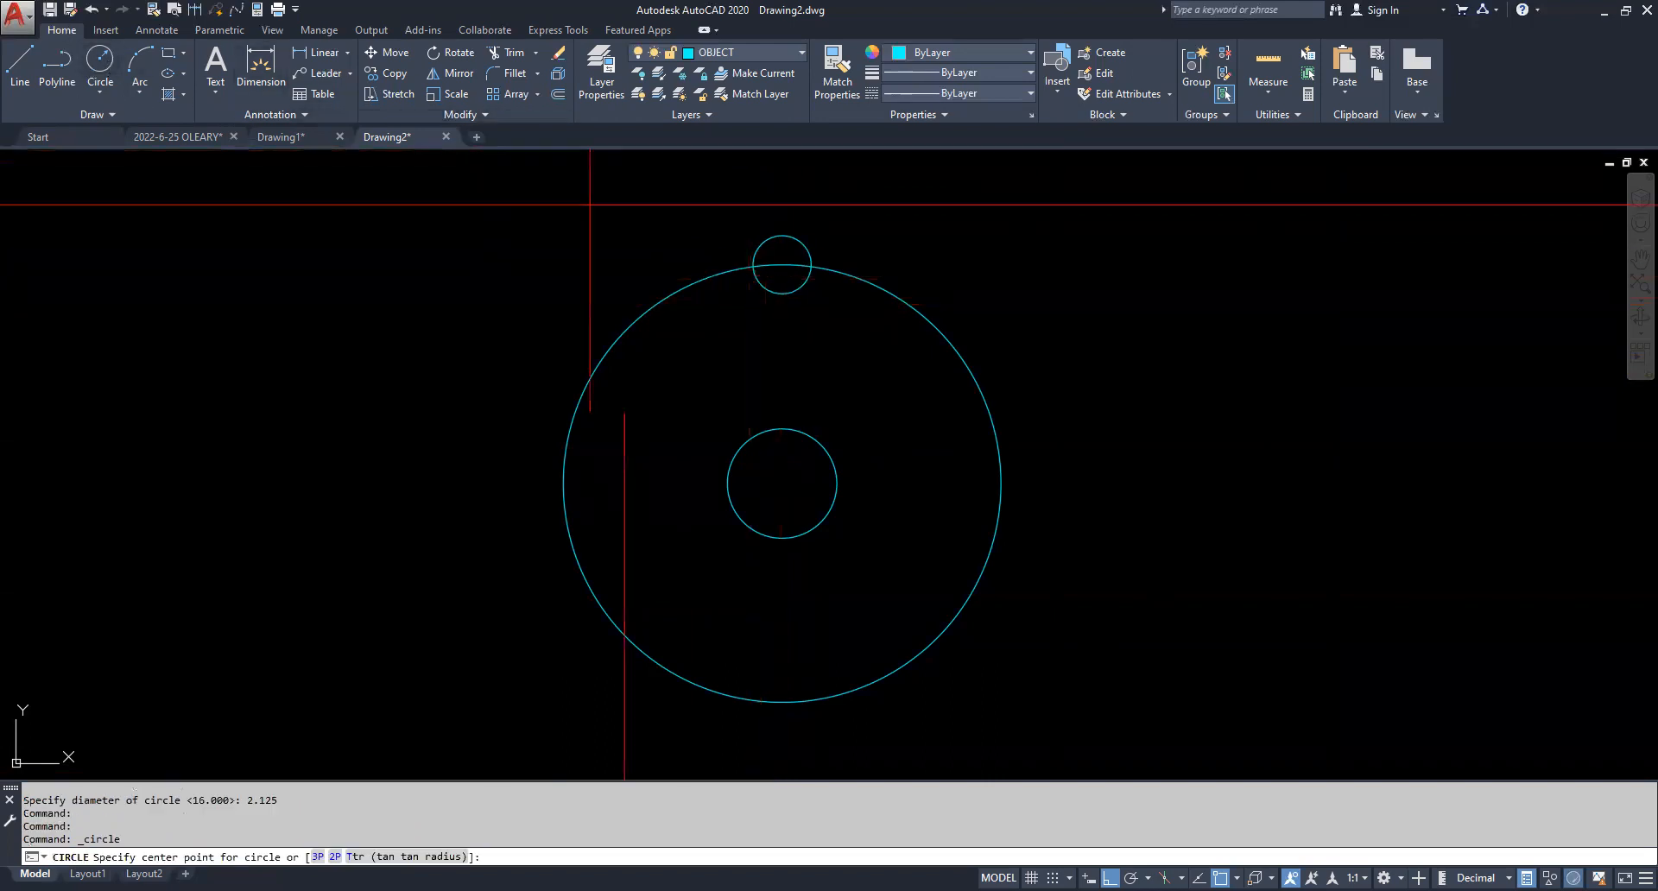
left_click(783, 265)
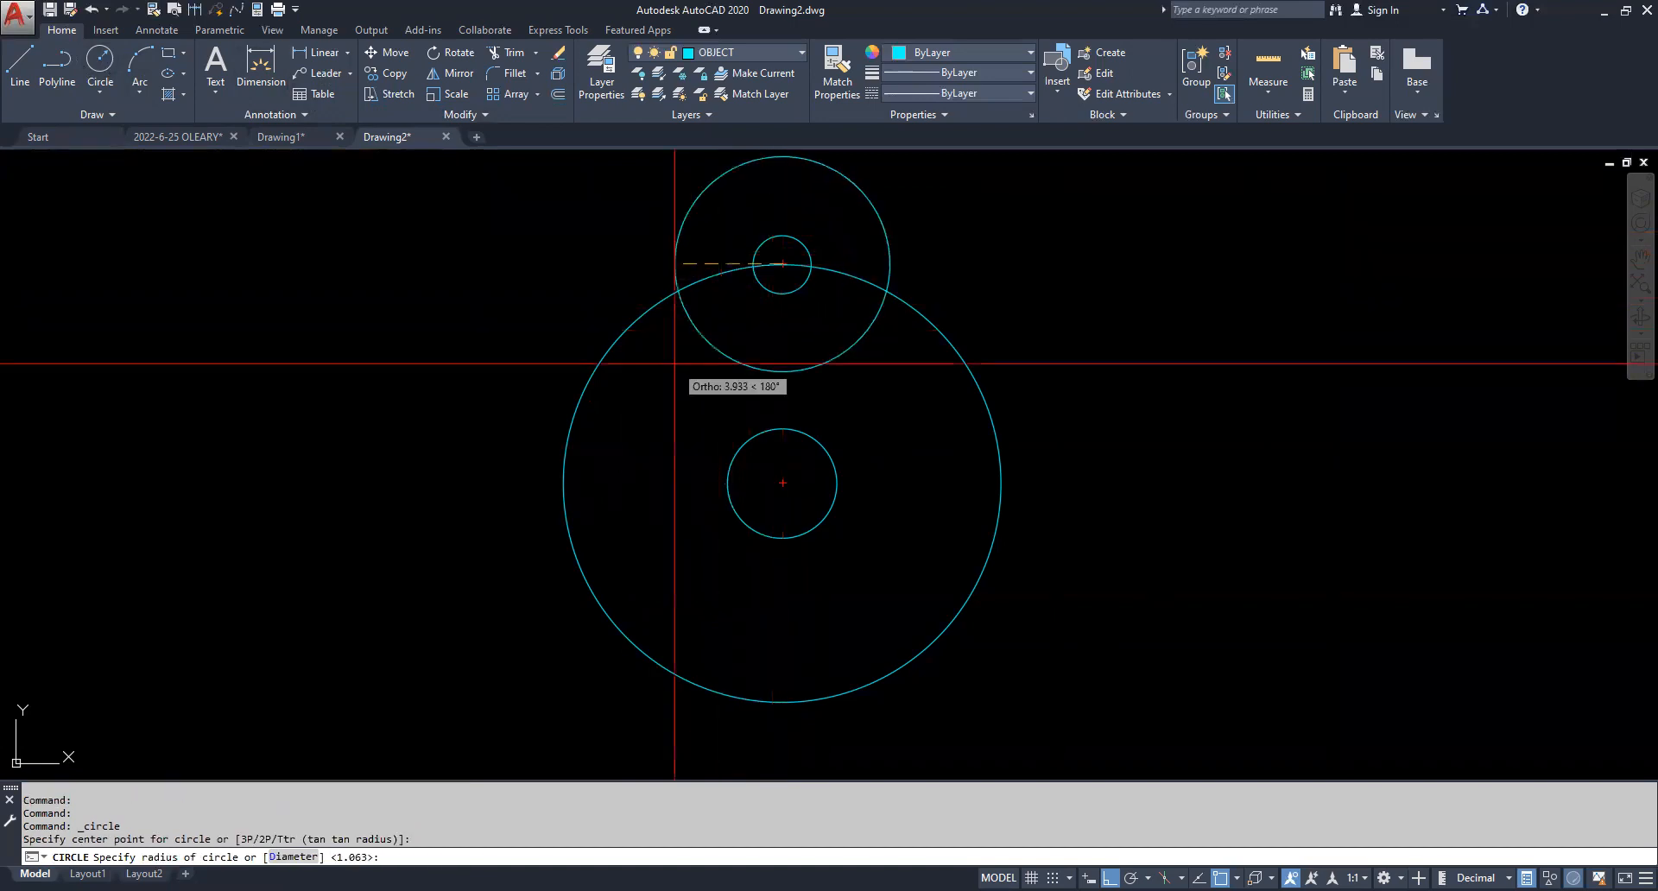
type("2")
key("Return")
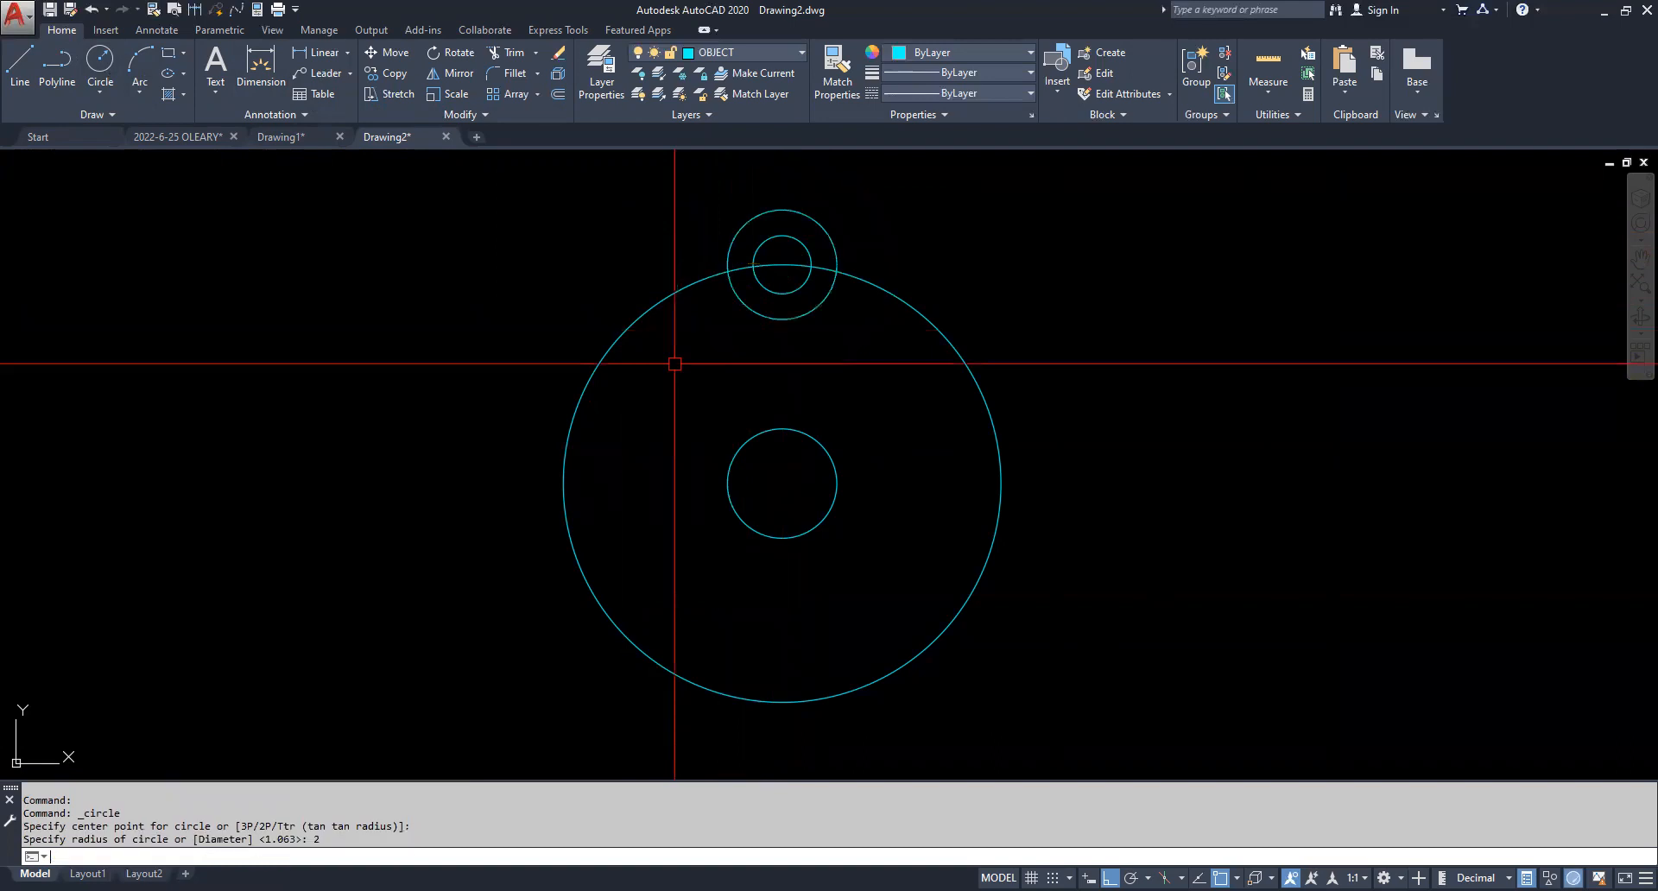
With ortho off, rotate a copy of the two small concentric circles 45 degrees about the radius 8 circle's centre
middle_click_drag(780, 413, 744, 456)
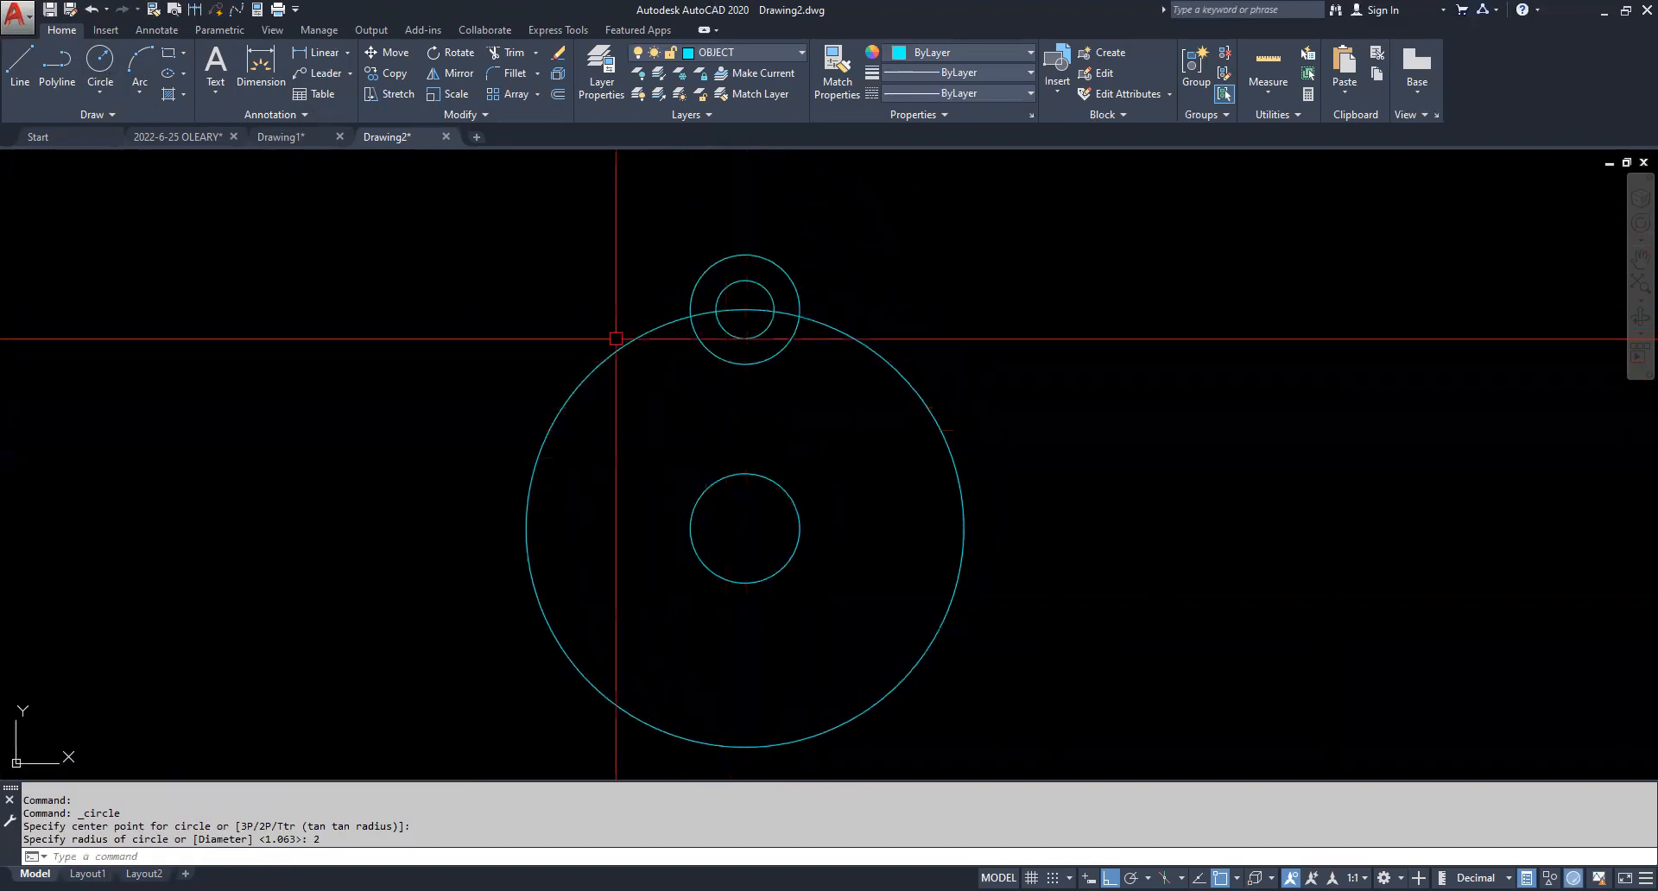
left_click(453, 52)
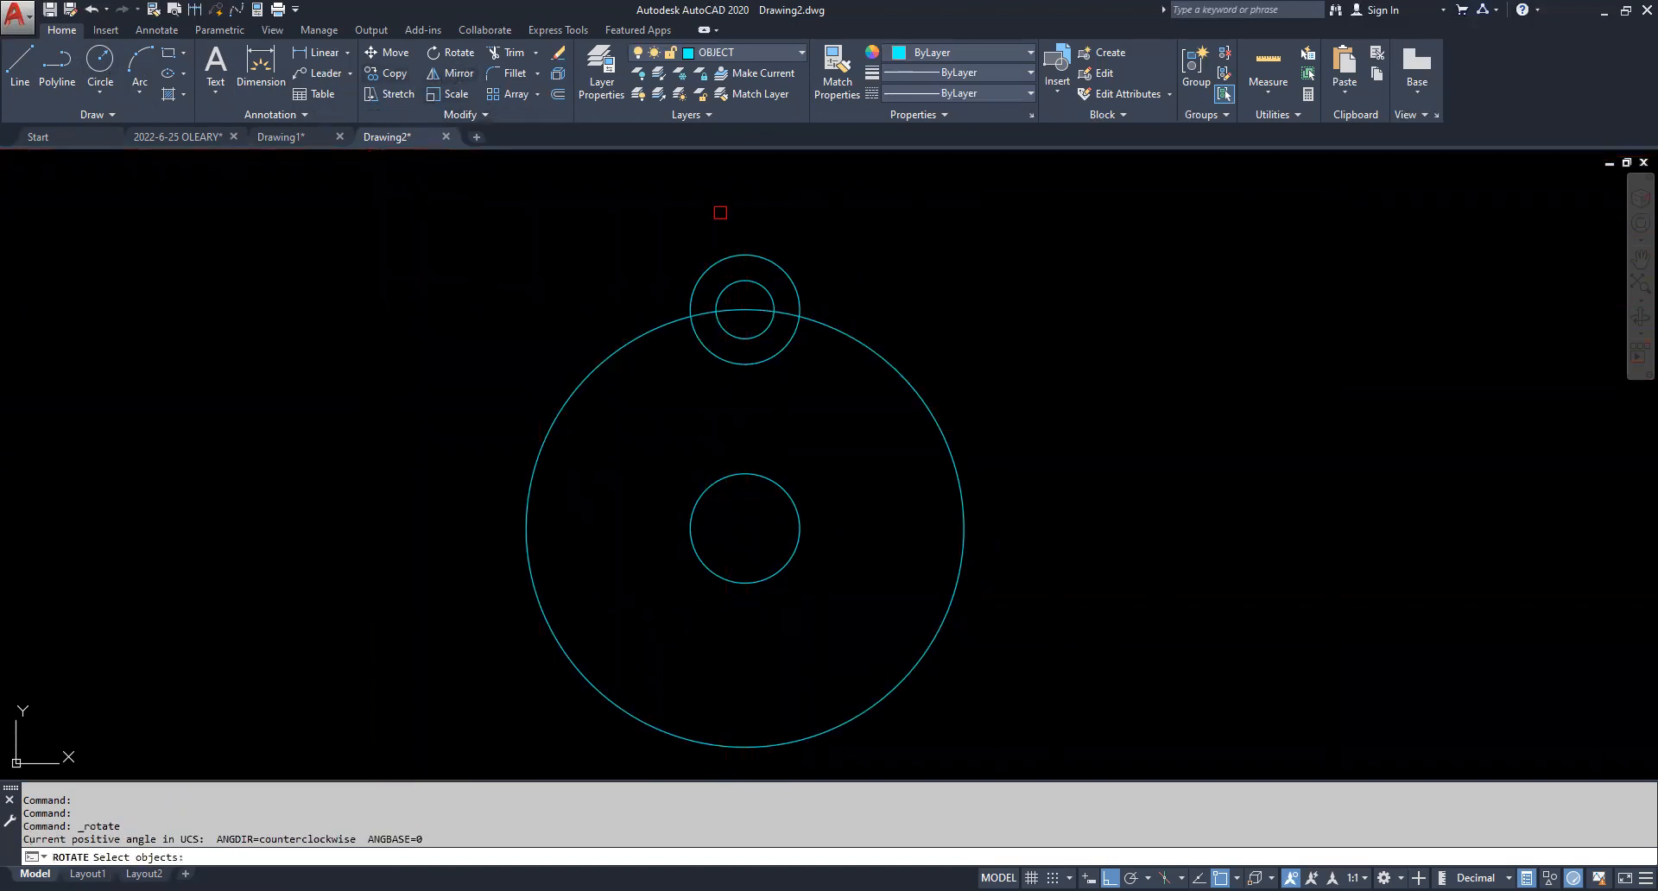
left_click(659, 208)
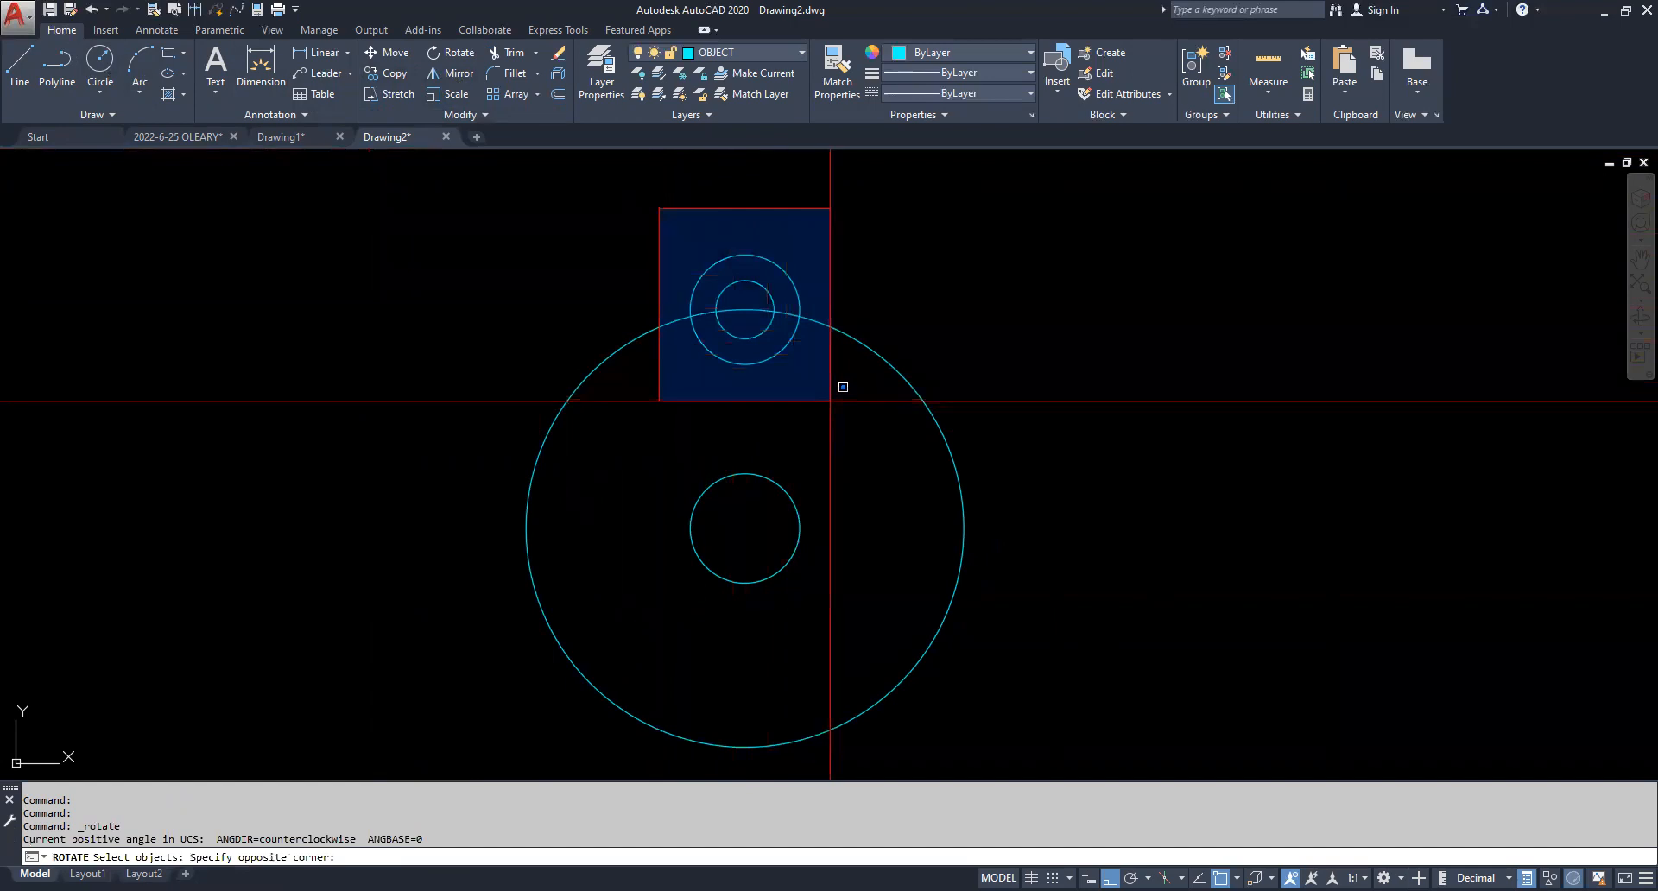
left_click(830, 401)
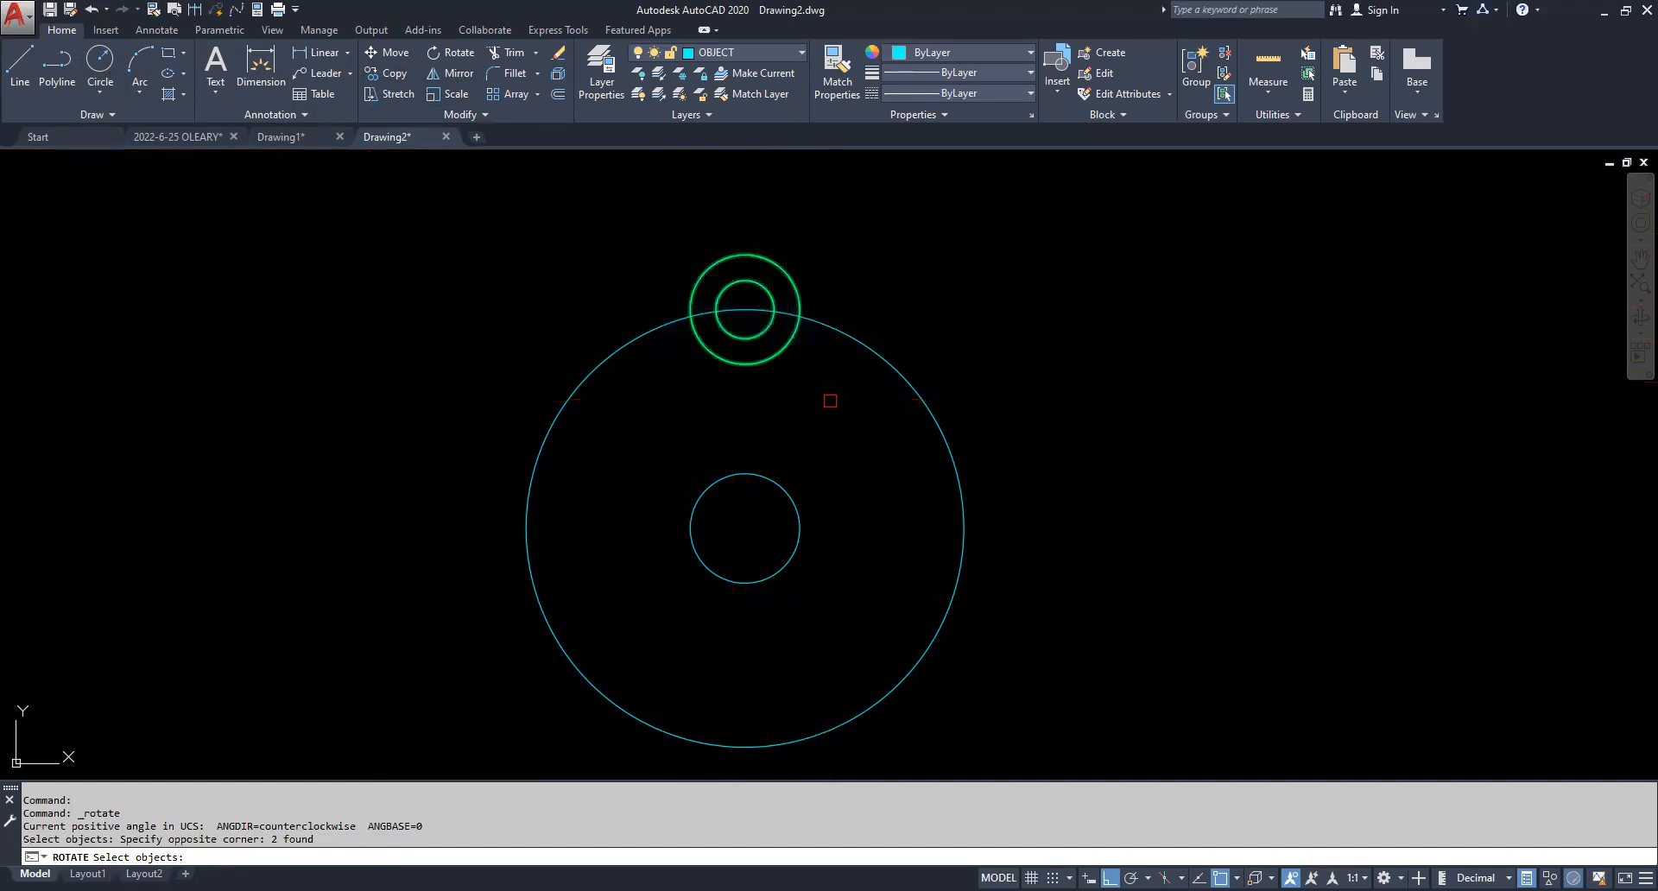
key("Return")
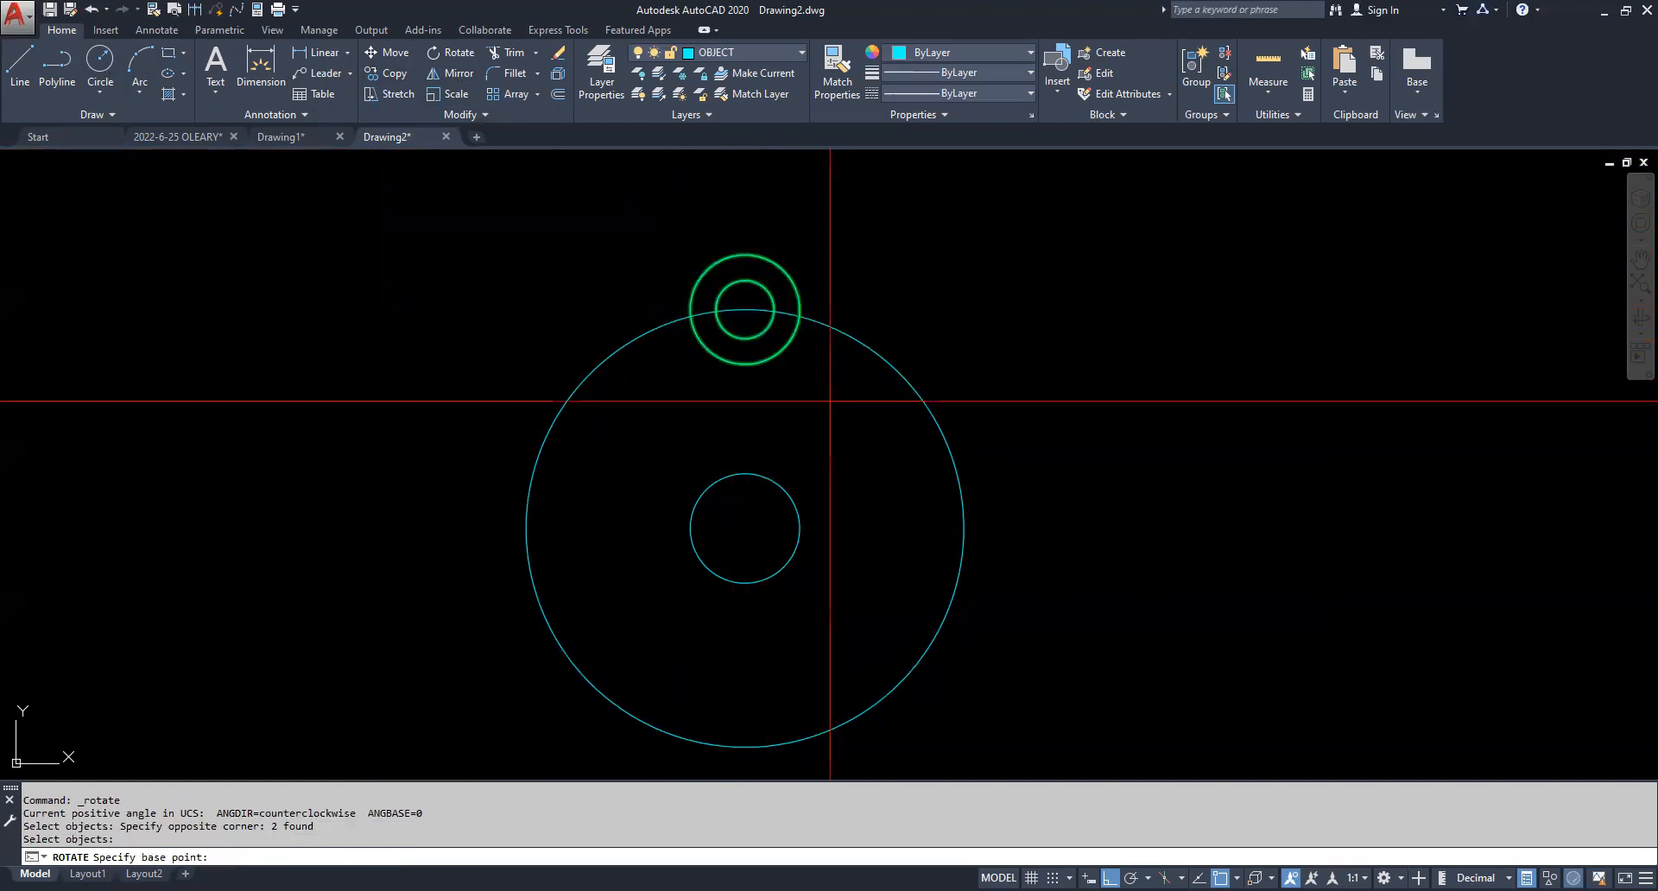
left_click(746, 528)
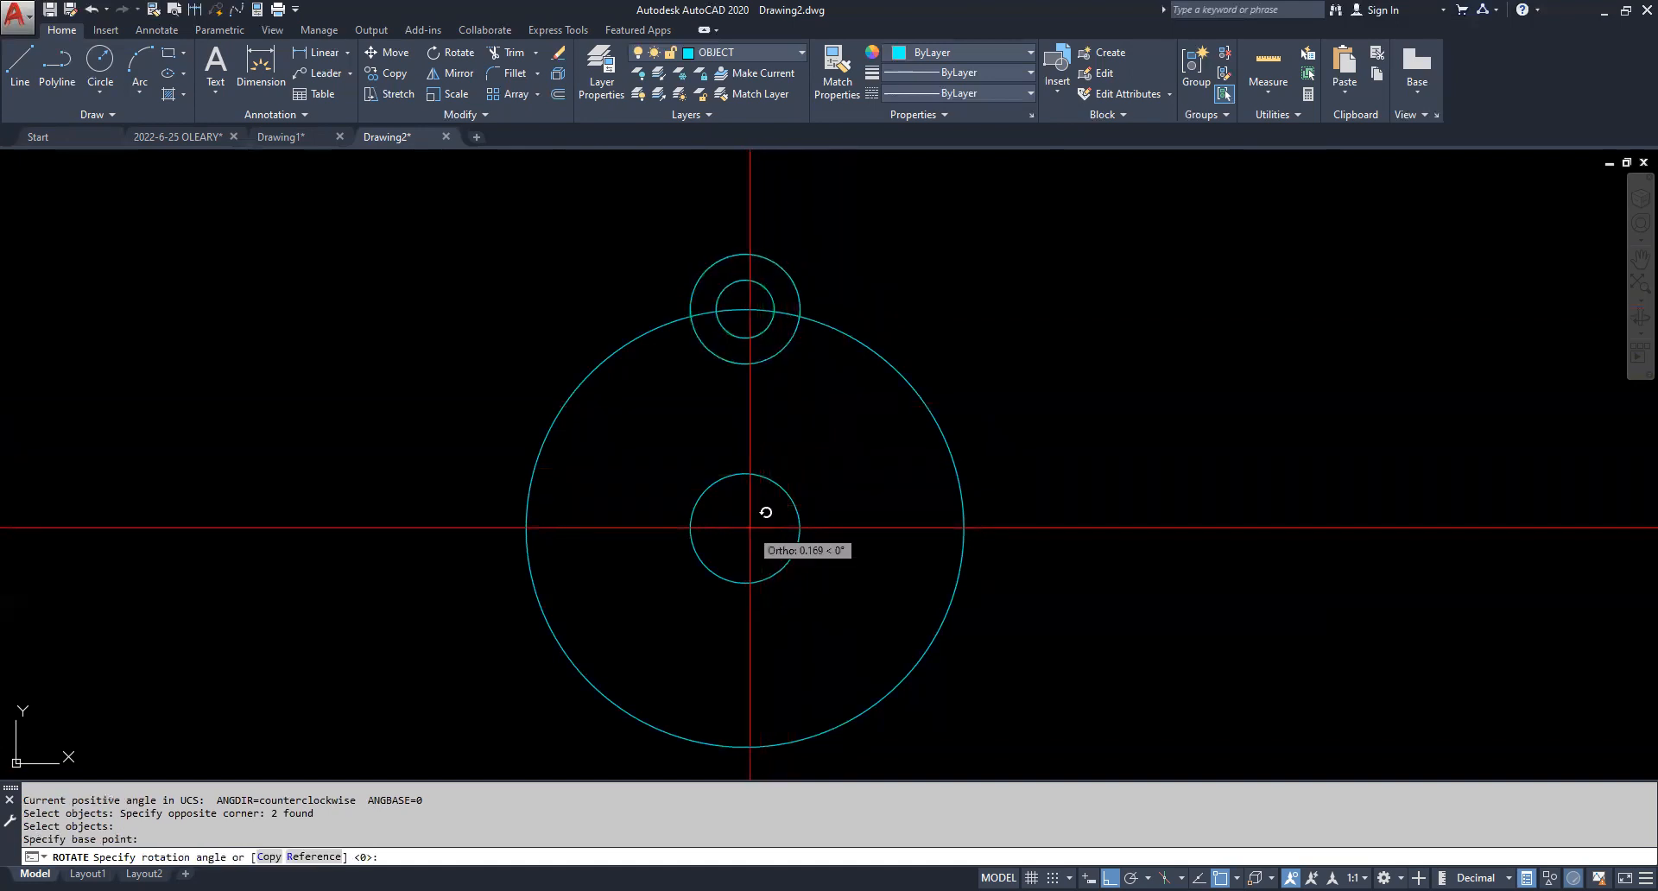
key("F8")
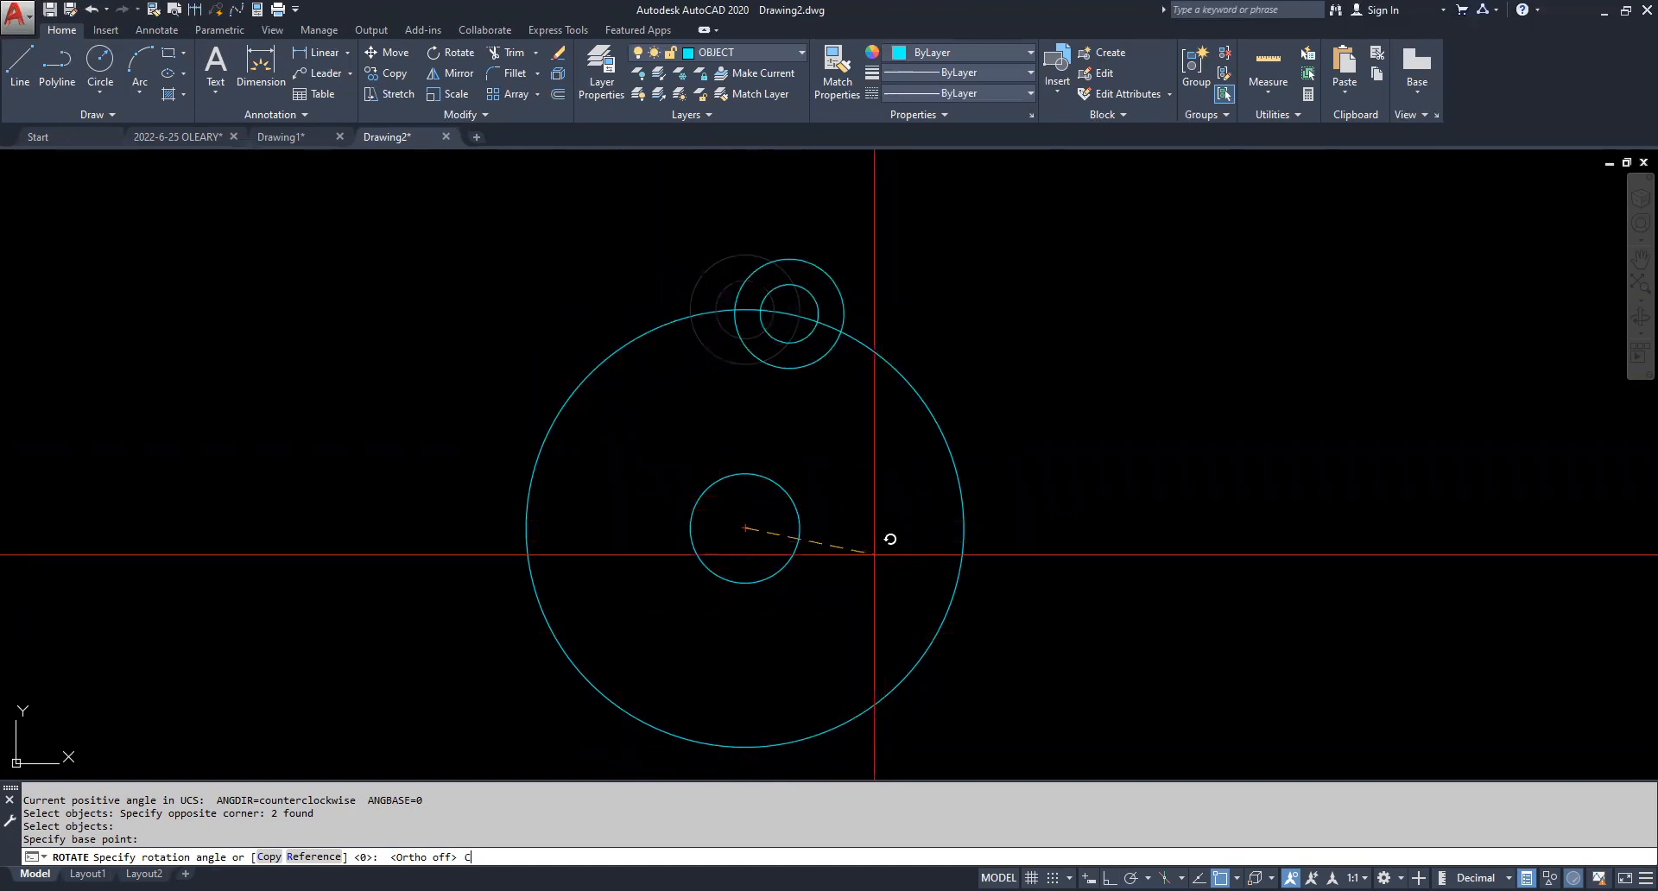
key("Return")
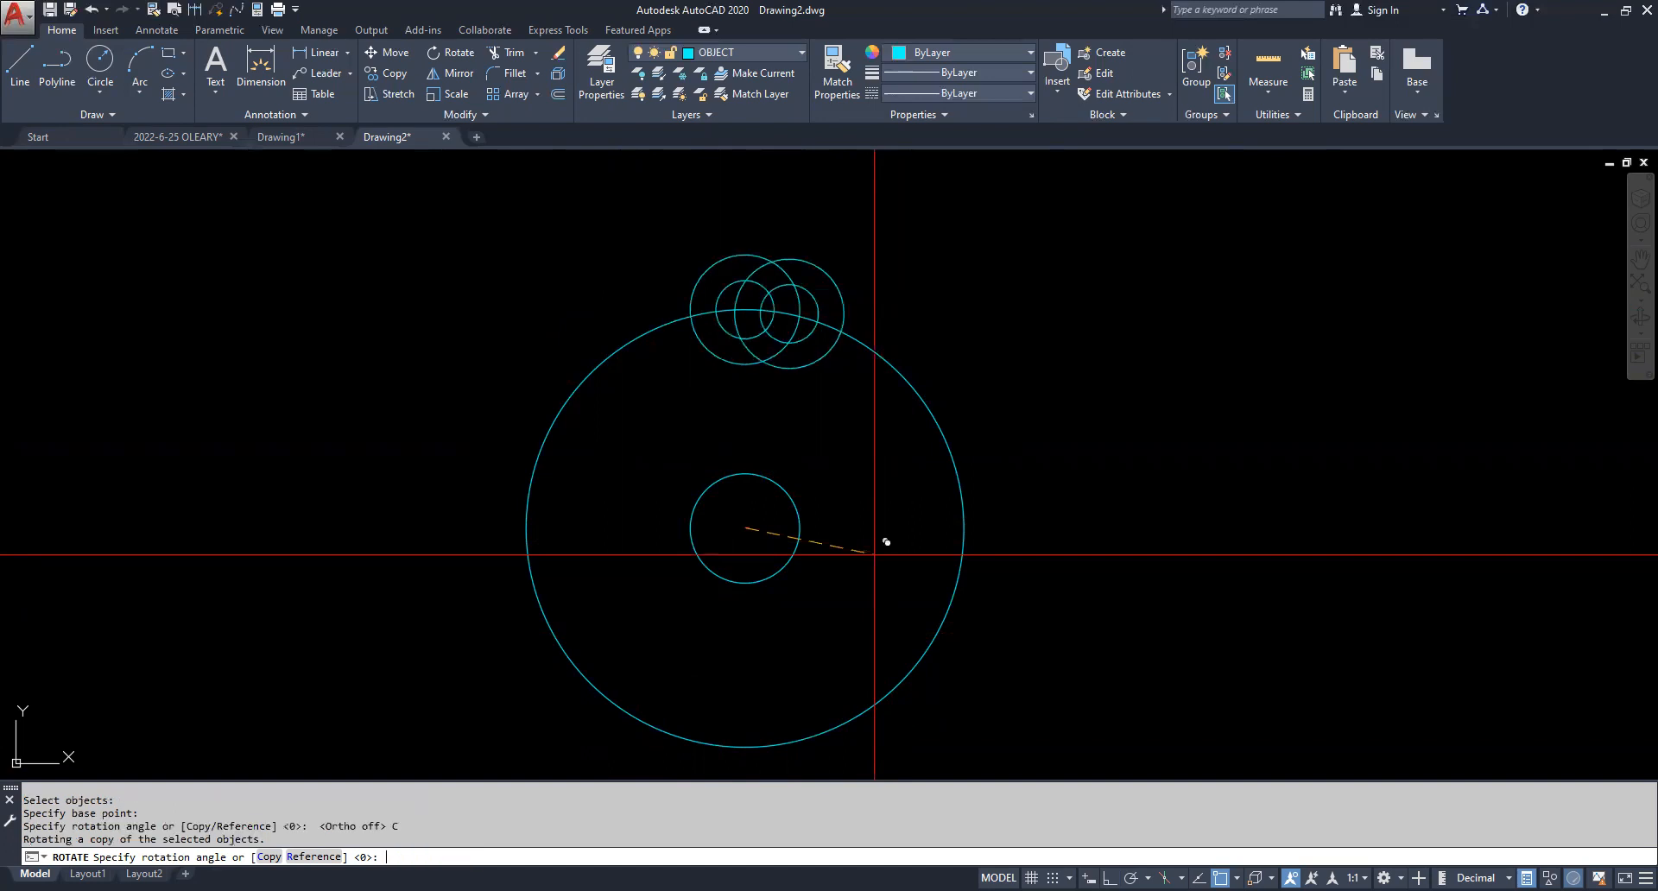
type("45")
key("Return")
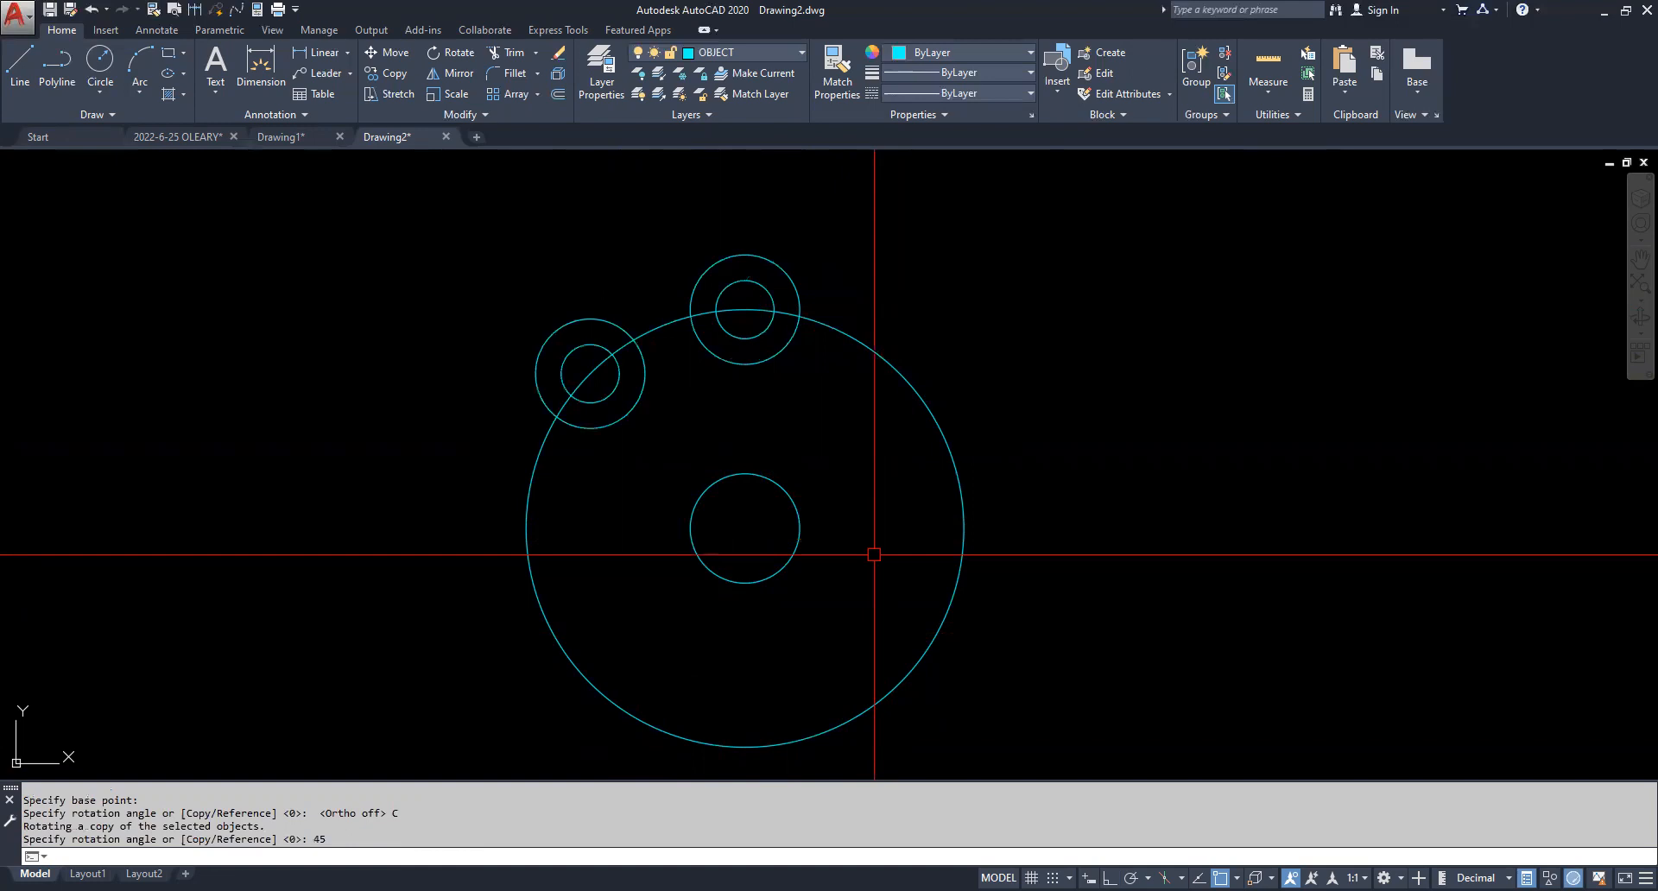
key("Escape")
key("Escape")
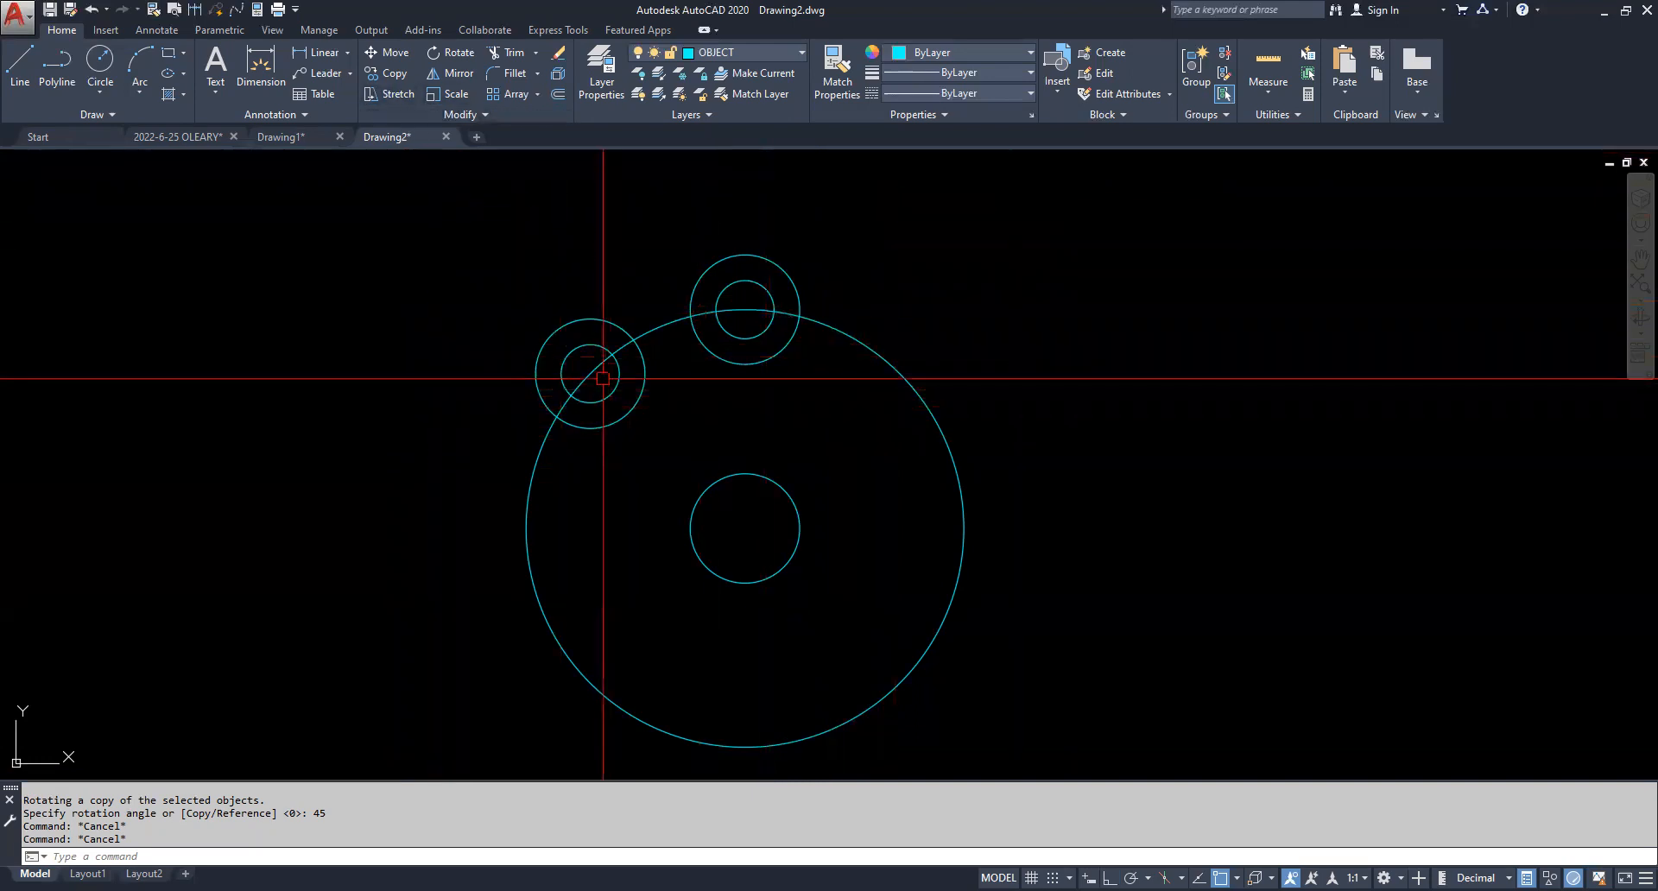
Rotate a copy of the two small circles on the top quadrant by -45 degrees about the radius 8 circle's centre
left_click(464, 53)
left_click(758, 288)
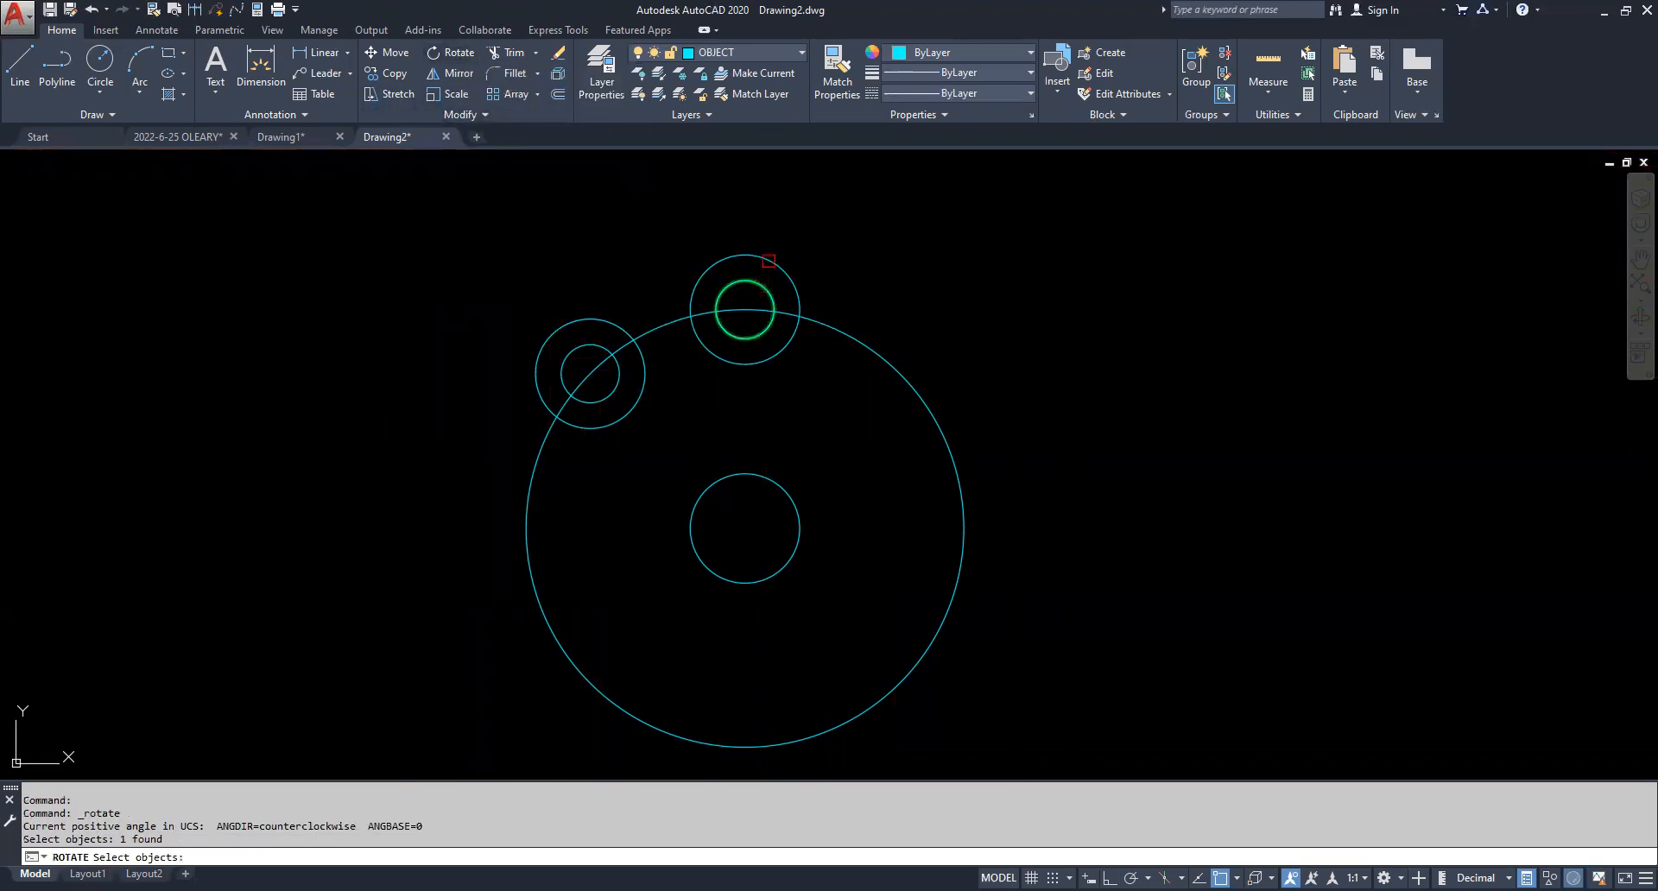
left_click(769, 261)
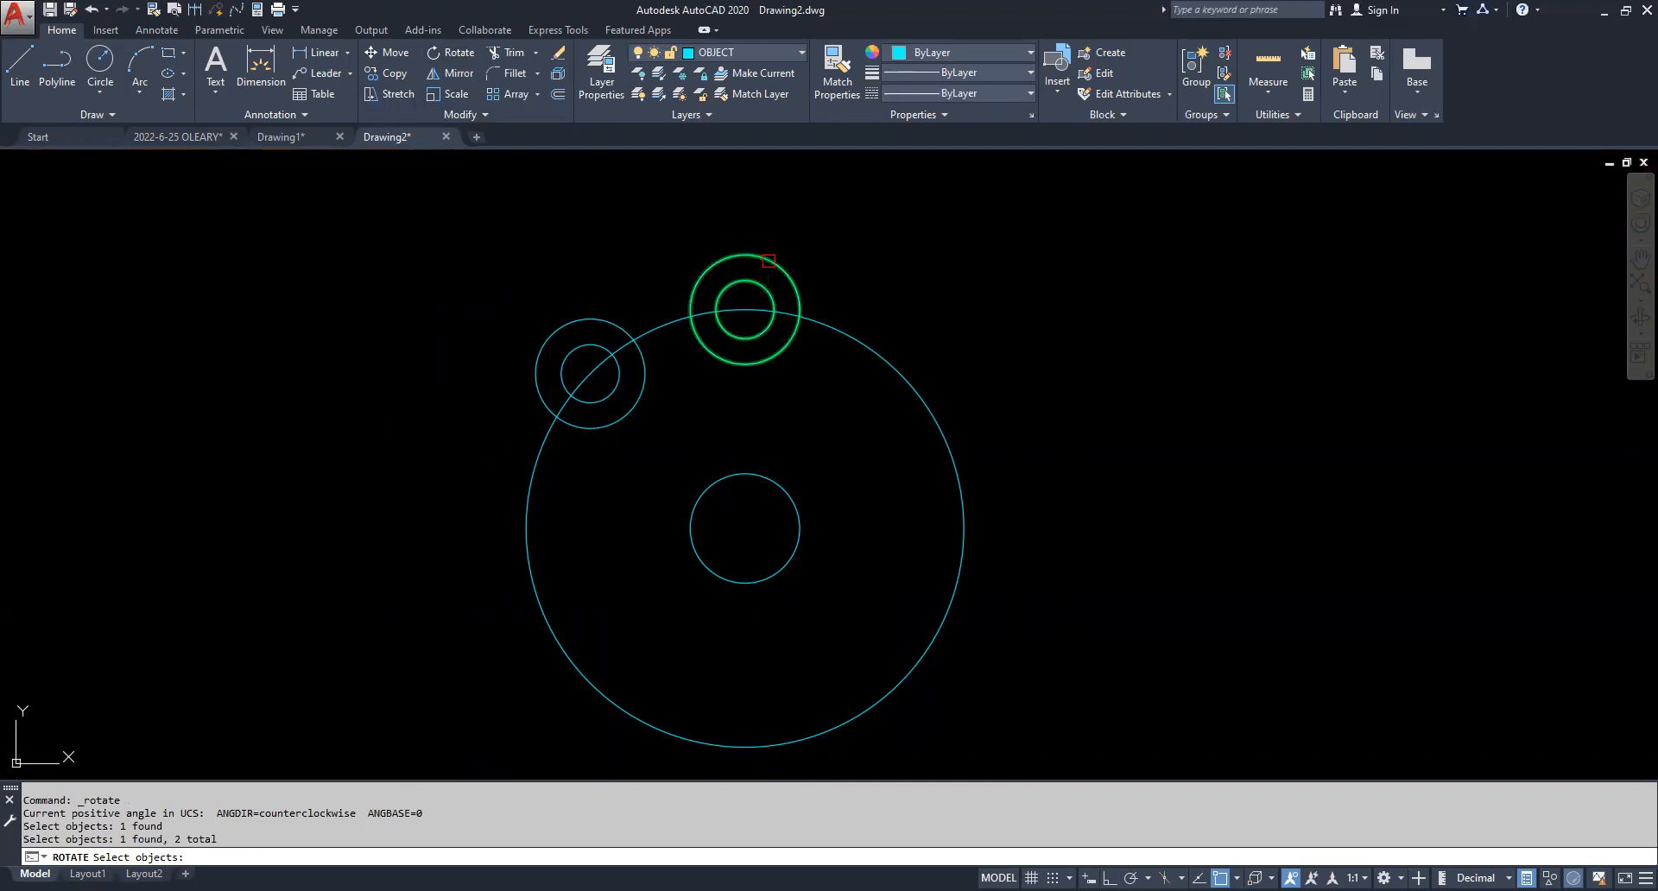
key("Return")
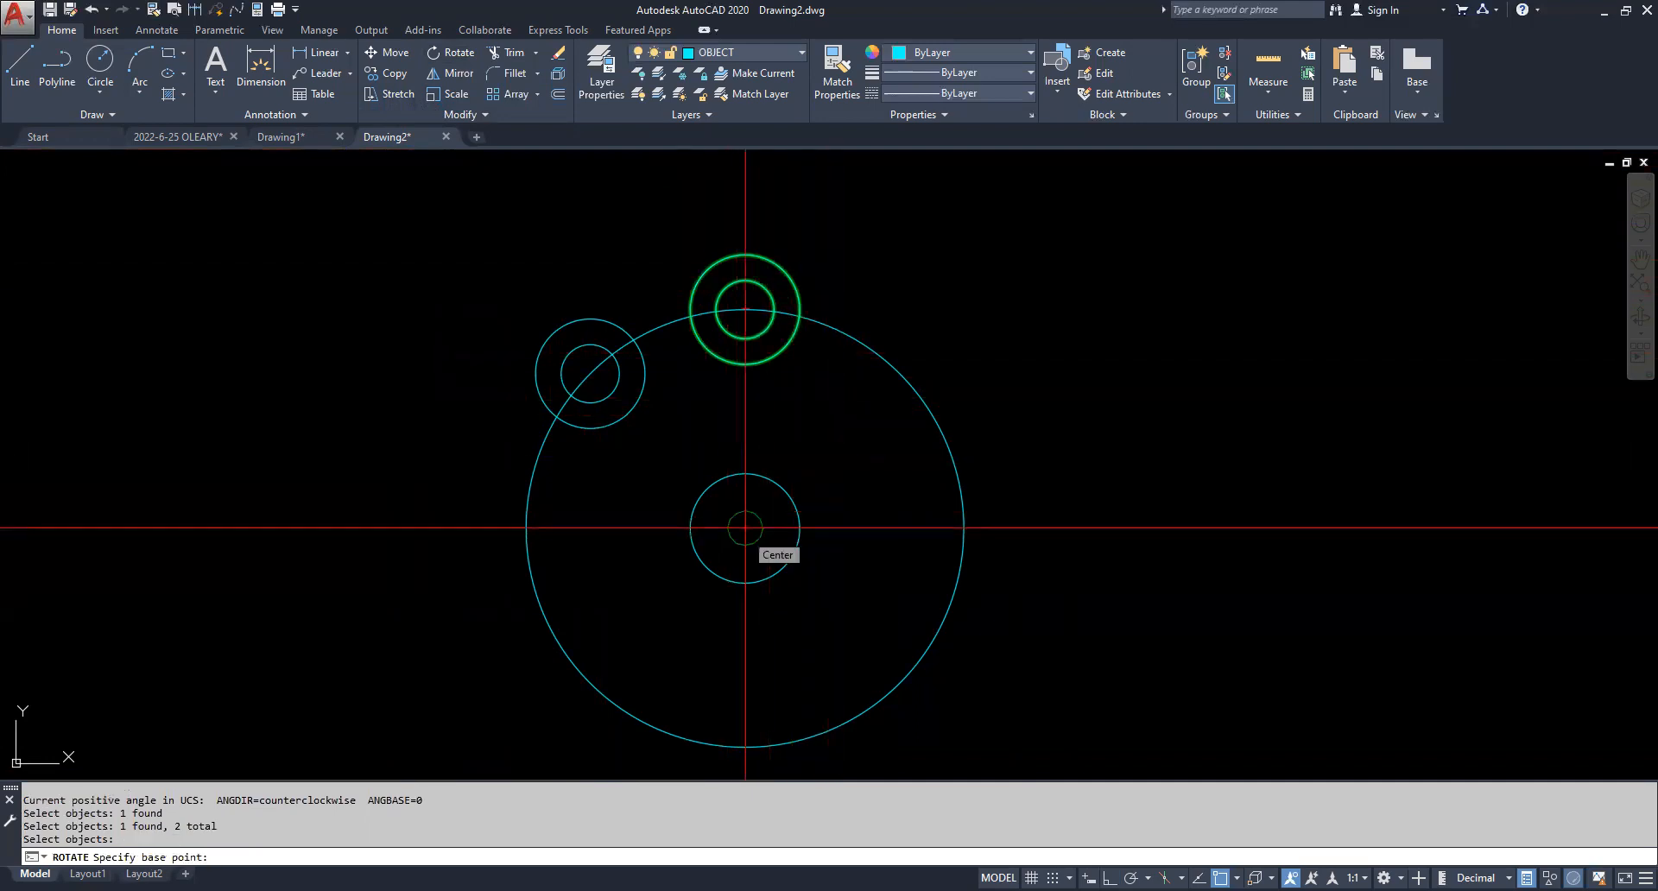
left_click(745, 527)
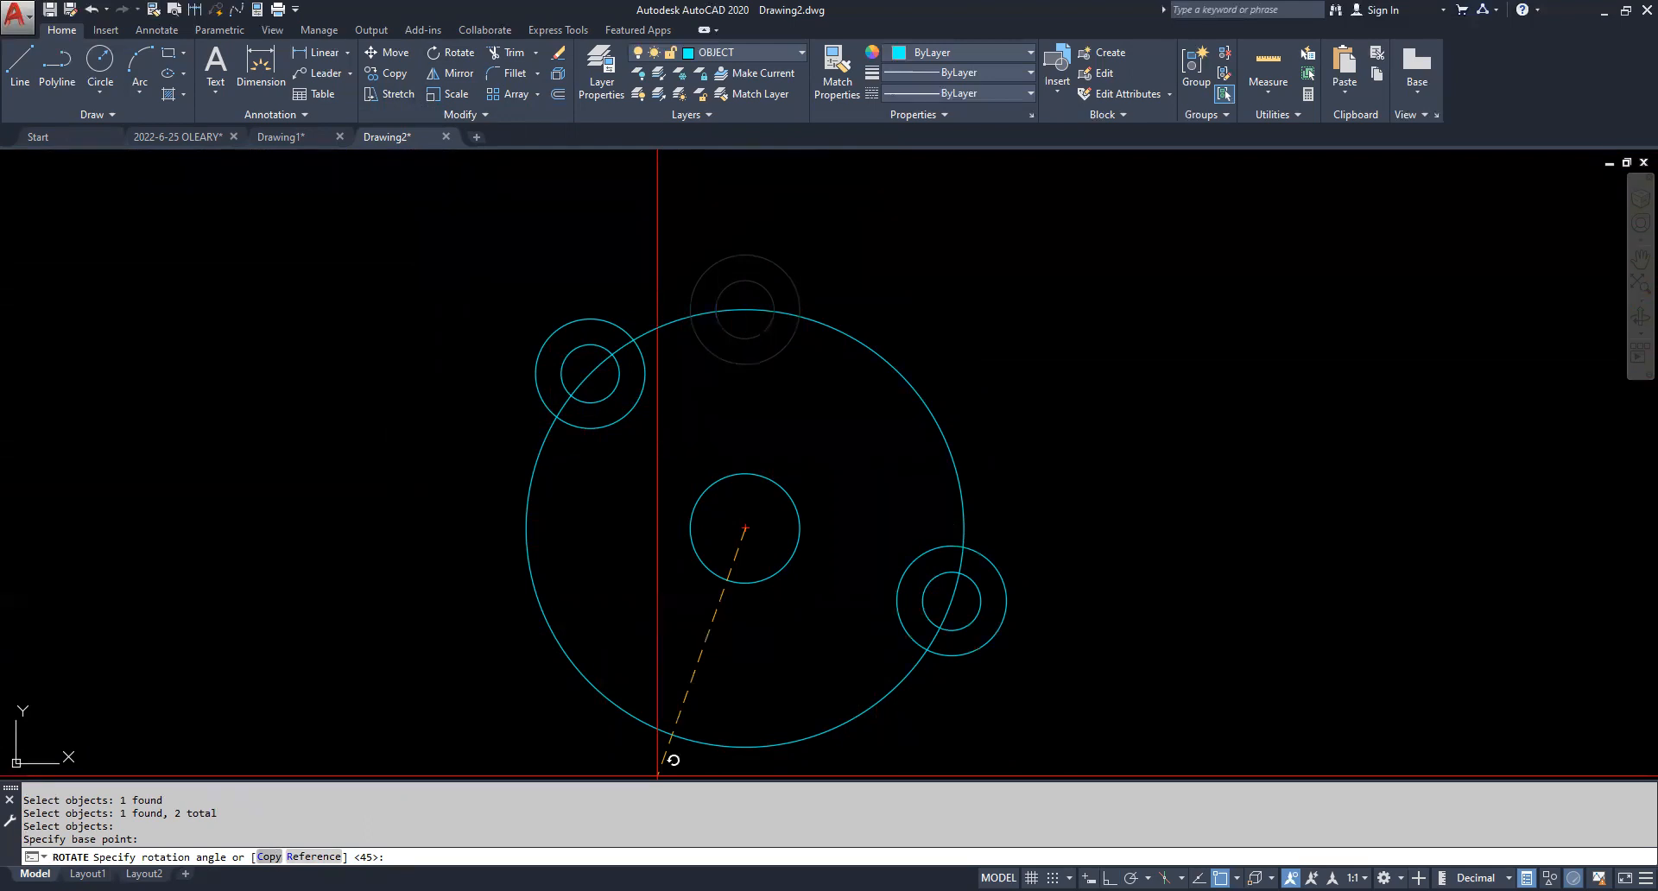
type("c")
key("Return")
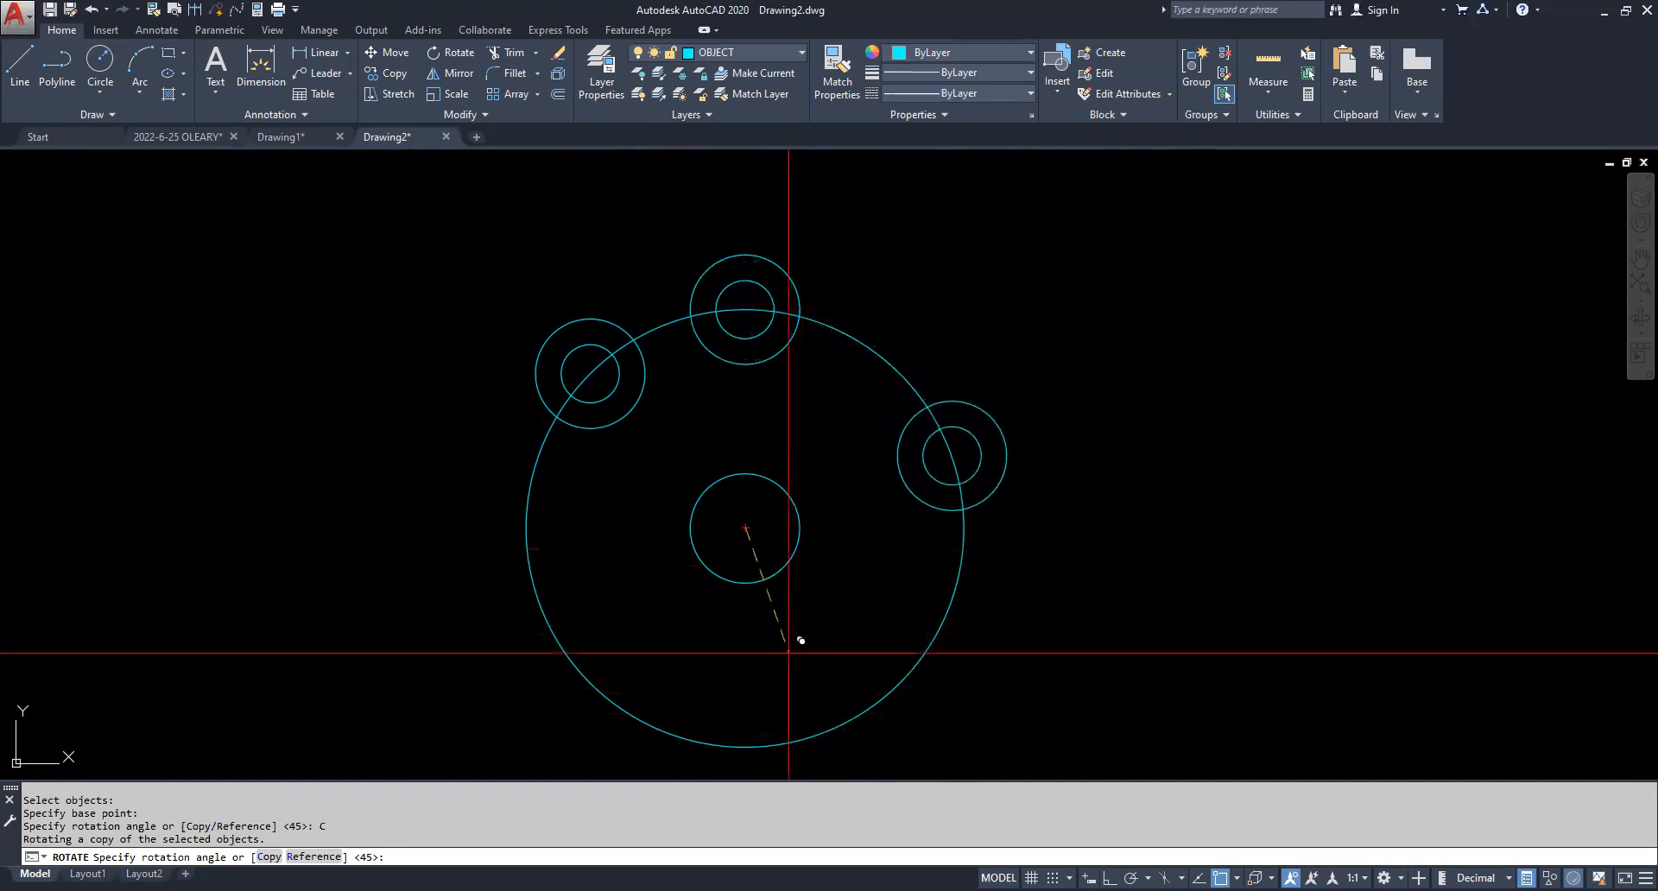
type("45")
key("Return")
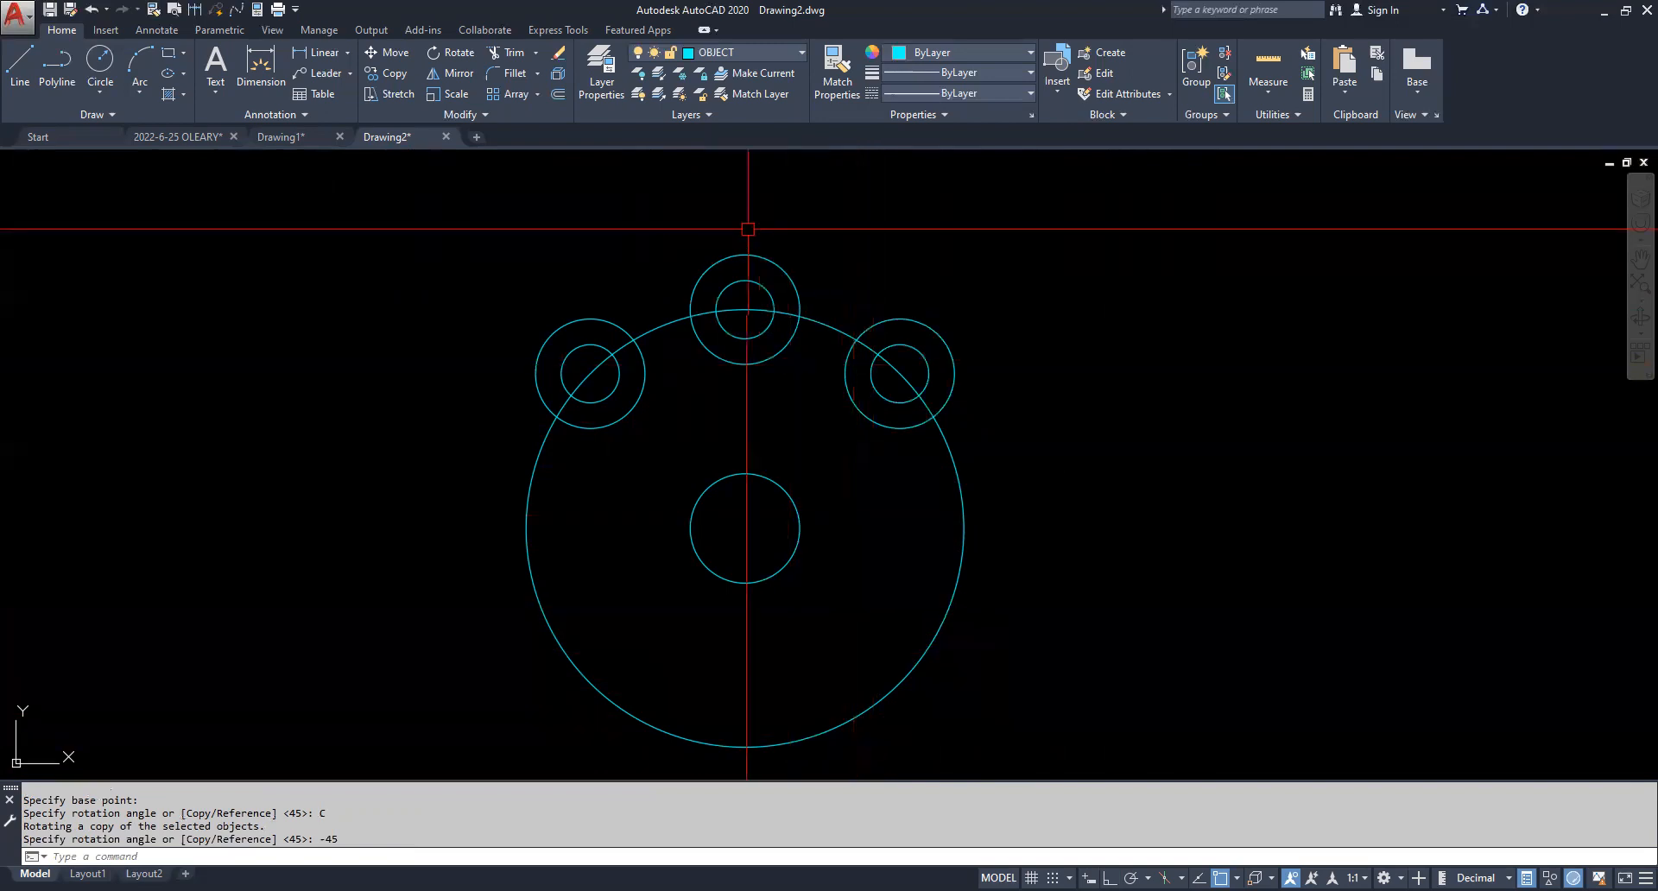
Make CENTER the current layer and draw a radius 5 circle concentric with the central circle
left_click(770, 53)
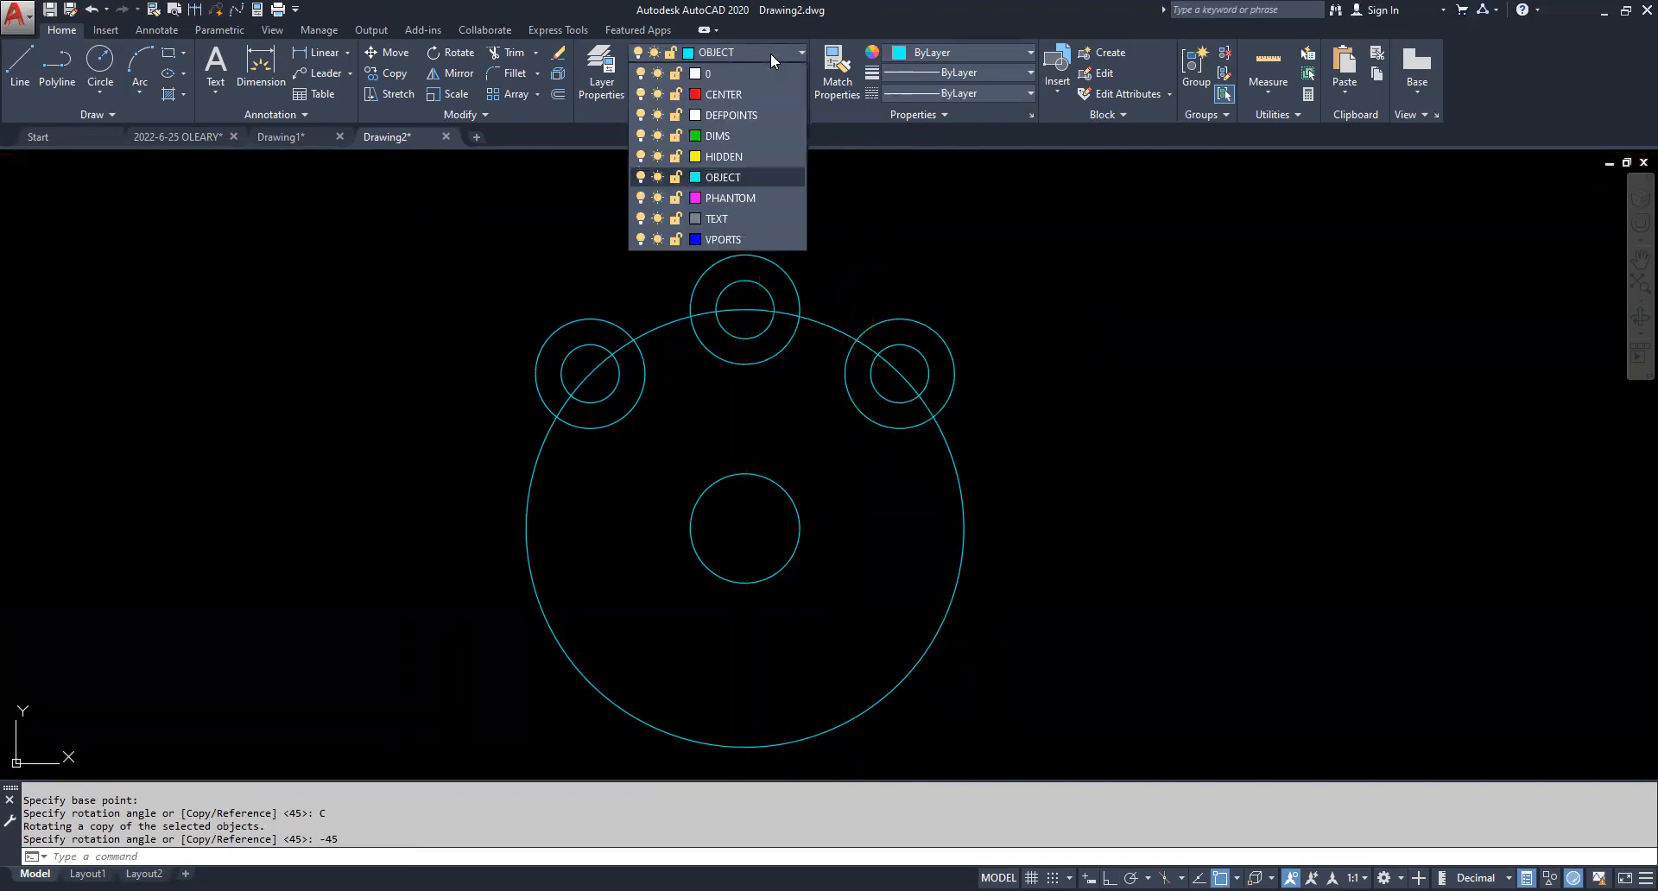
left_click(738, 97)
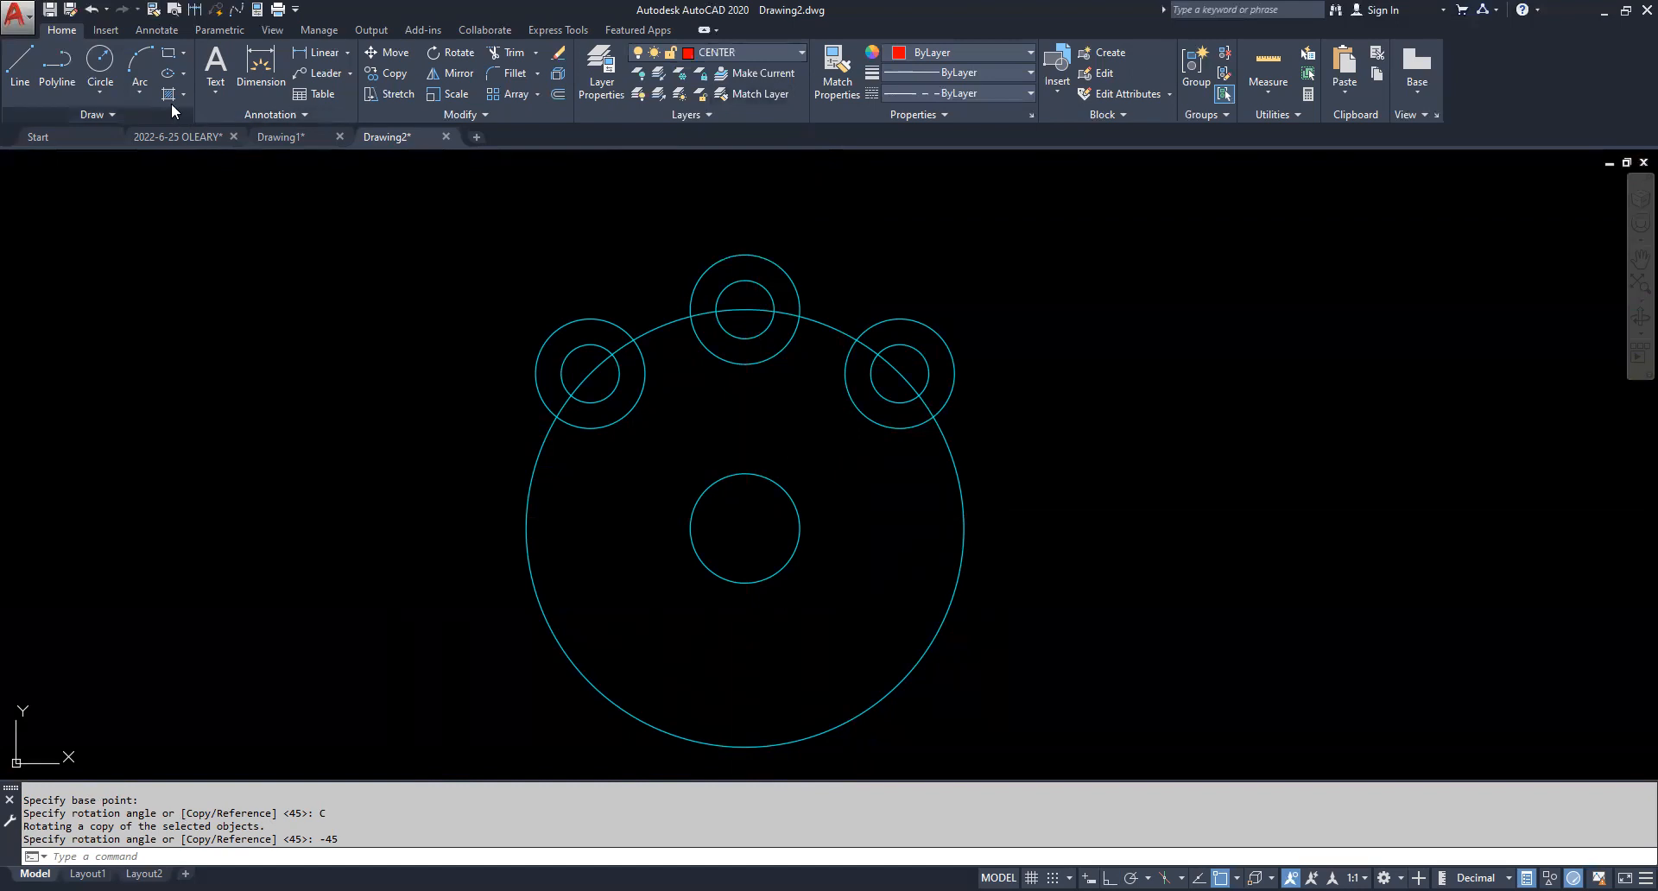
left_click(100, 62)
left_click(746, 527)
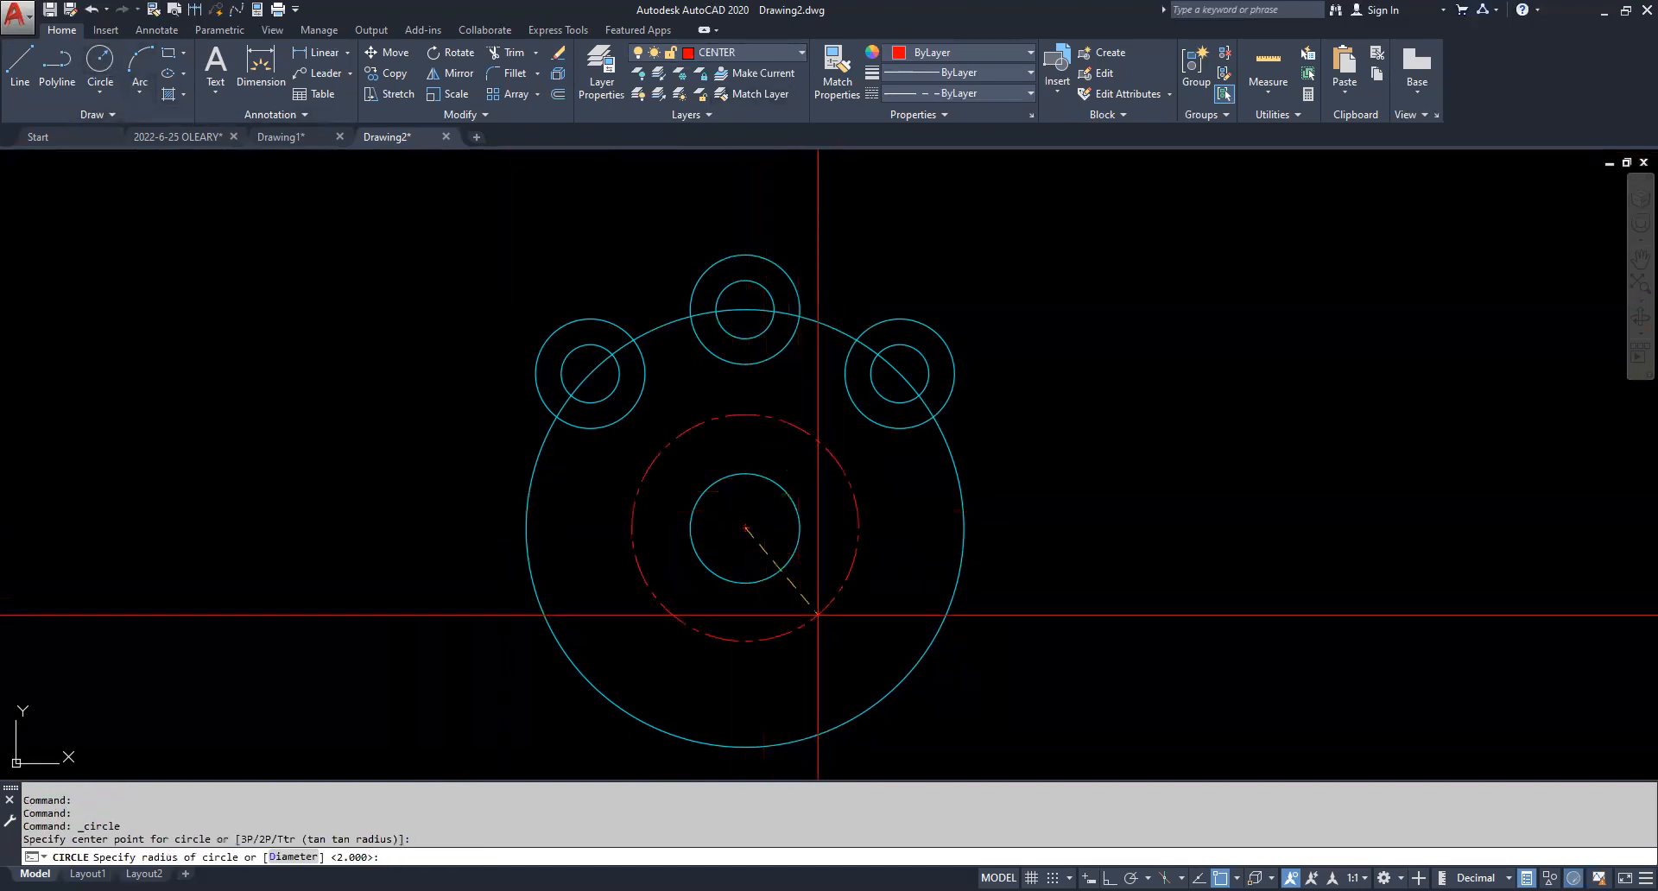
type("5")
key("Return")
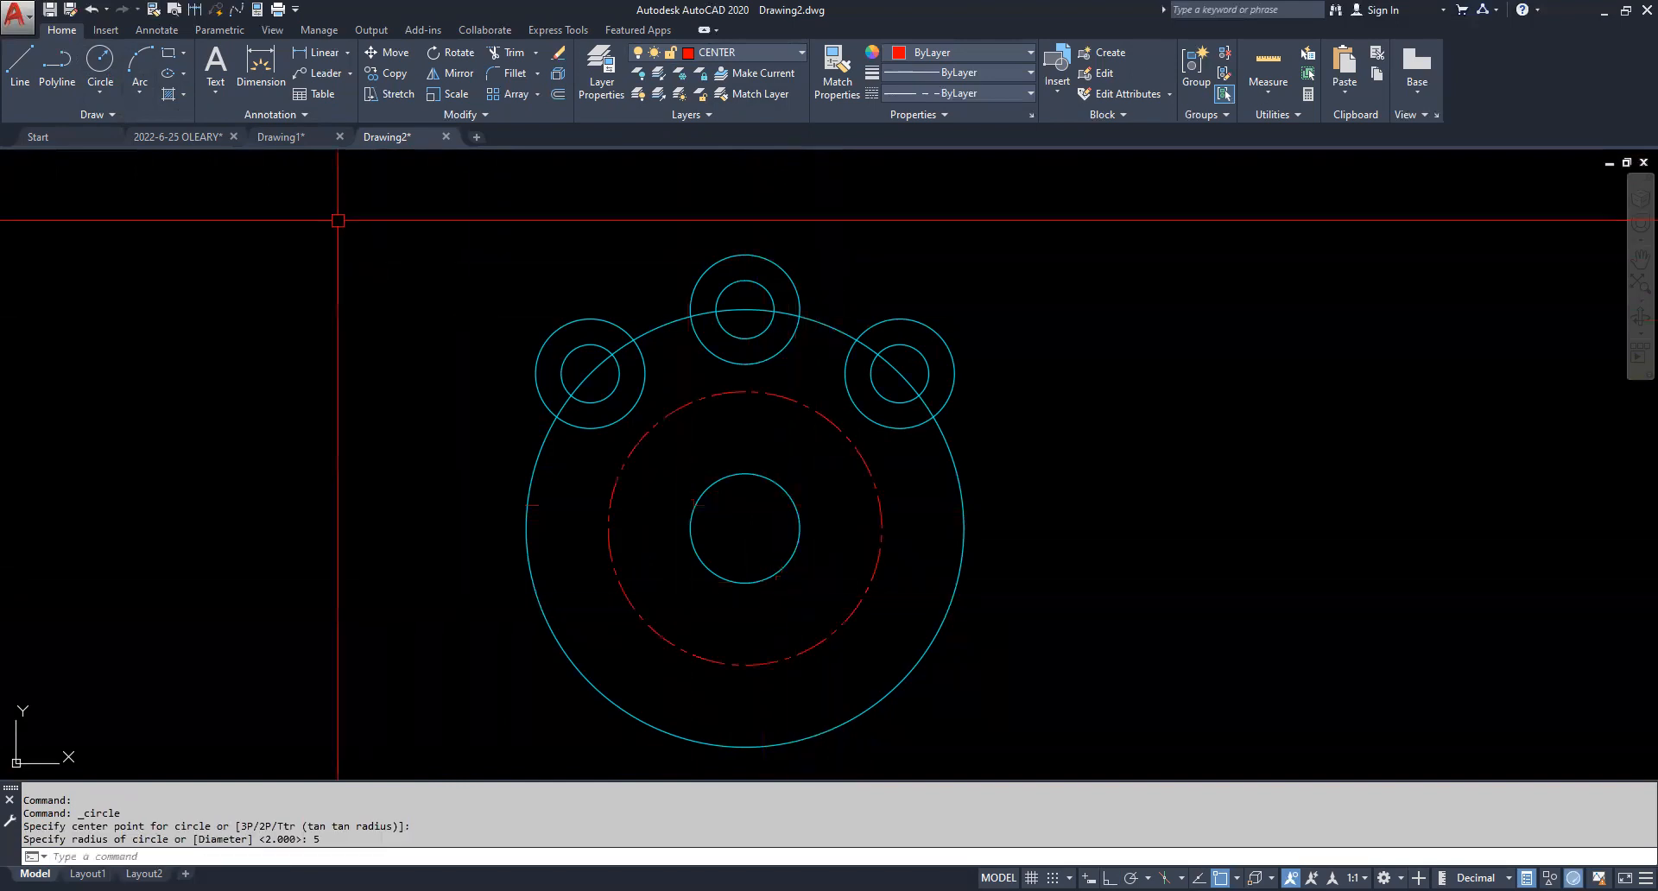
Make OBJECT the current layer and draw a diameter 2.125 circle centred on the bottom quadrant of the radius 5 centerline circle
left_click(765, 50)
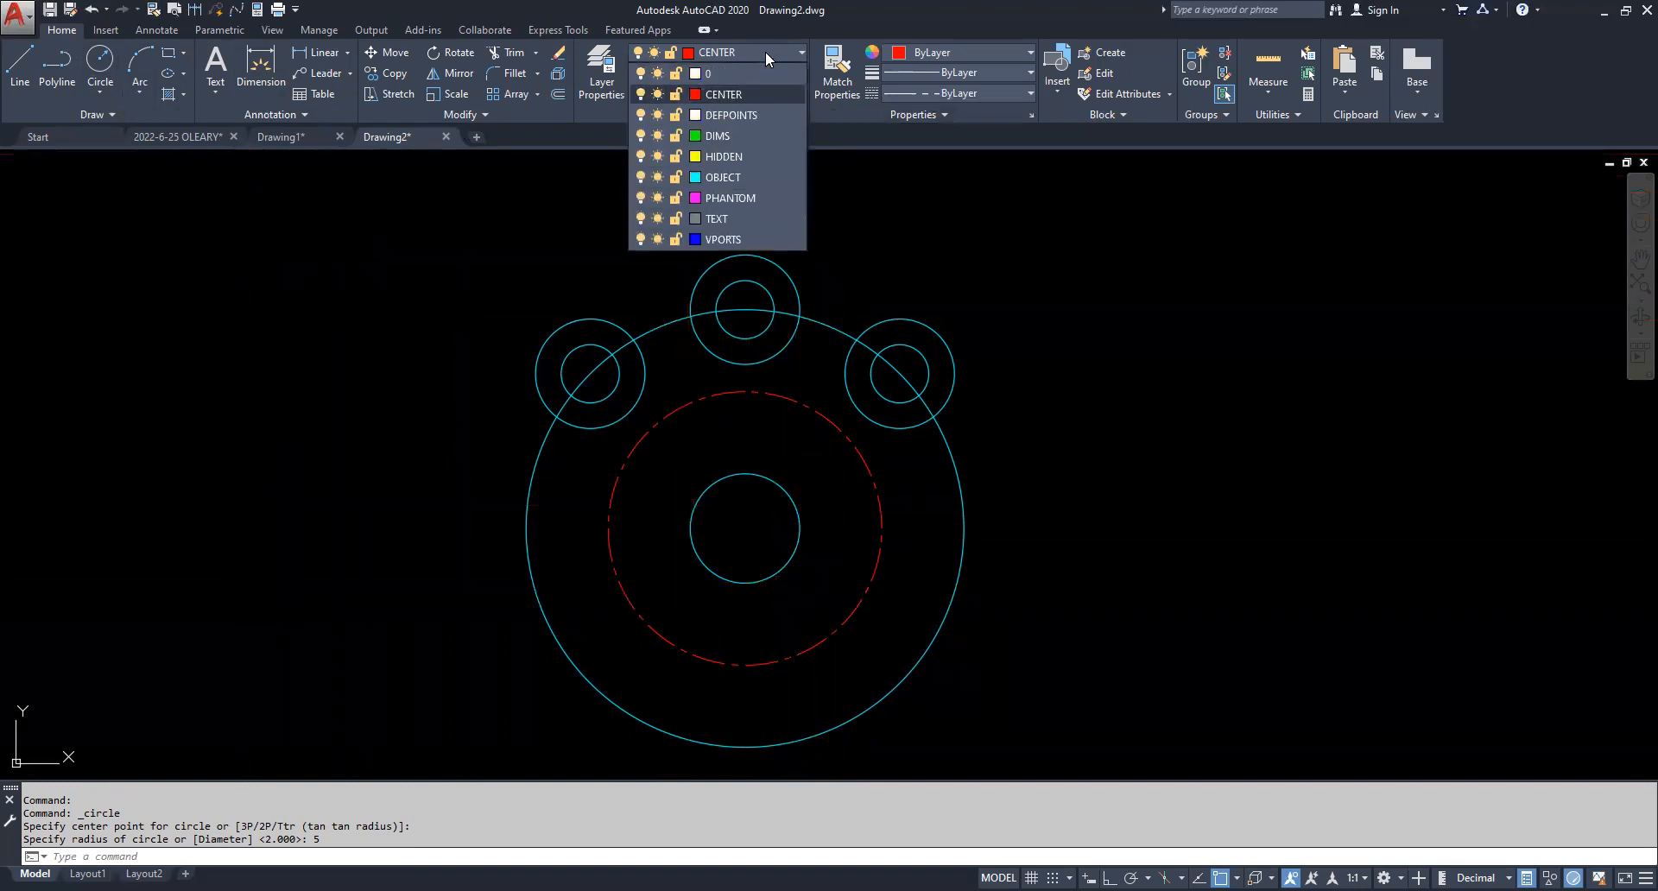
left_click(728, 178)
left_click(101, 62)
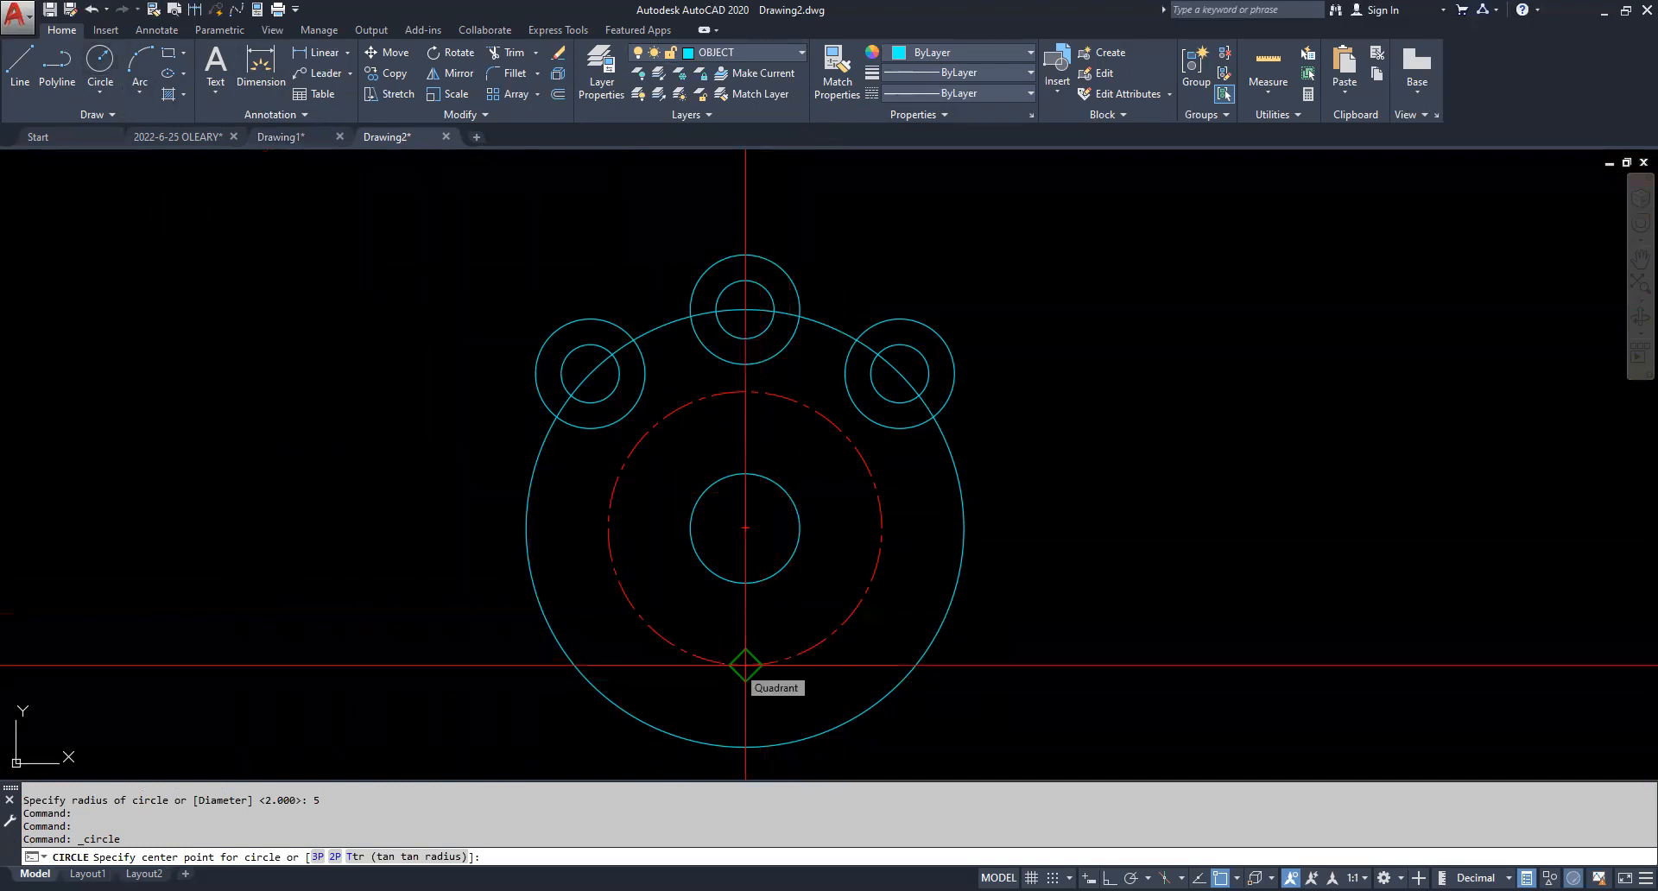
left_click(745, 665)
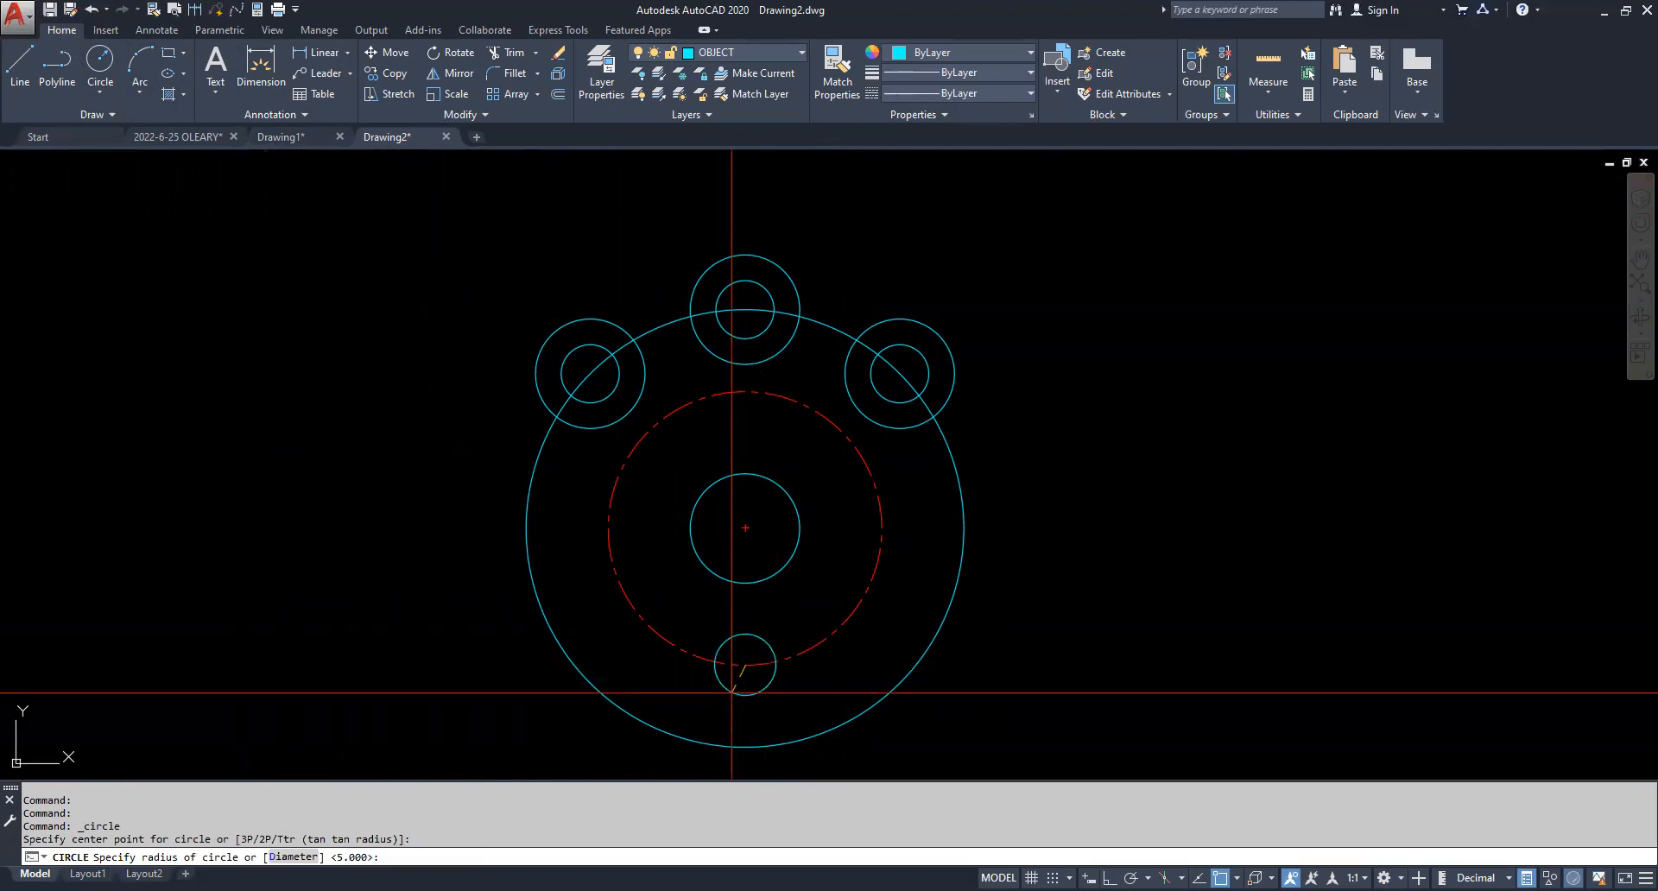
type("D")
key("Return")
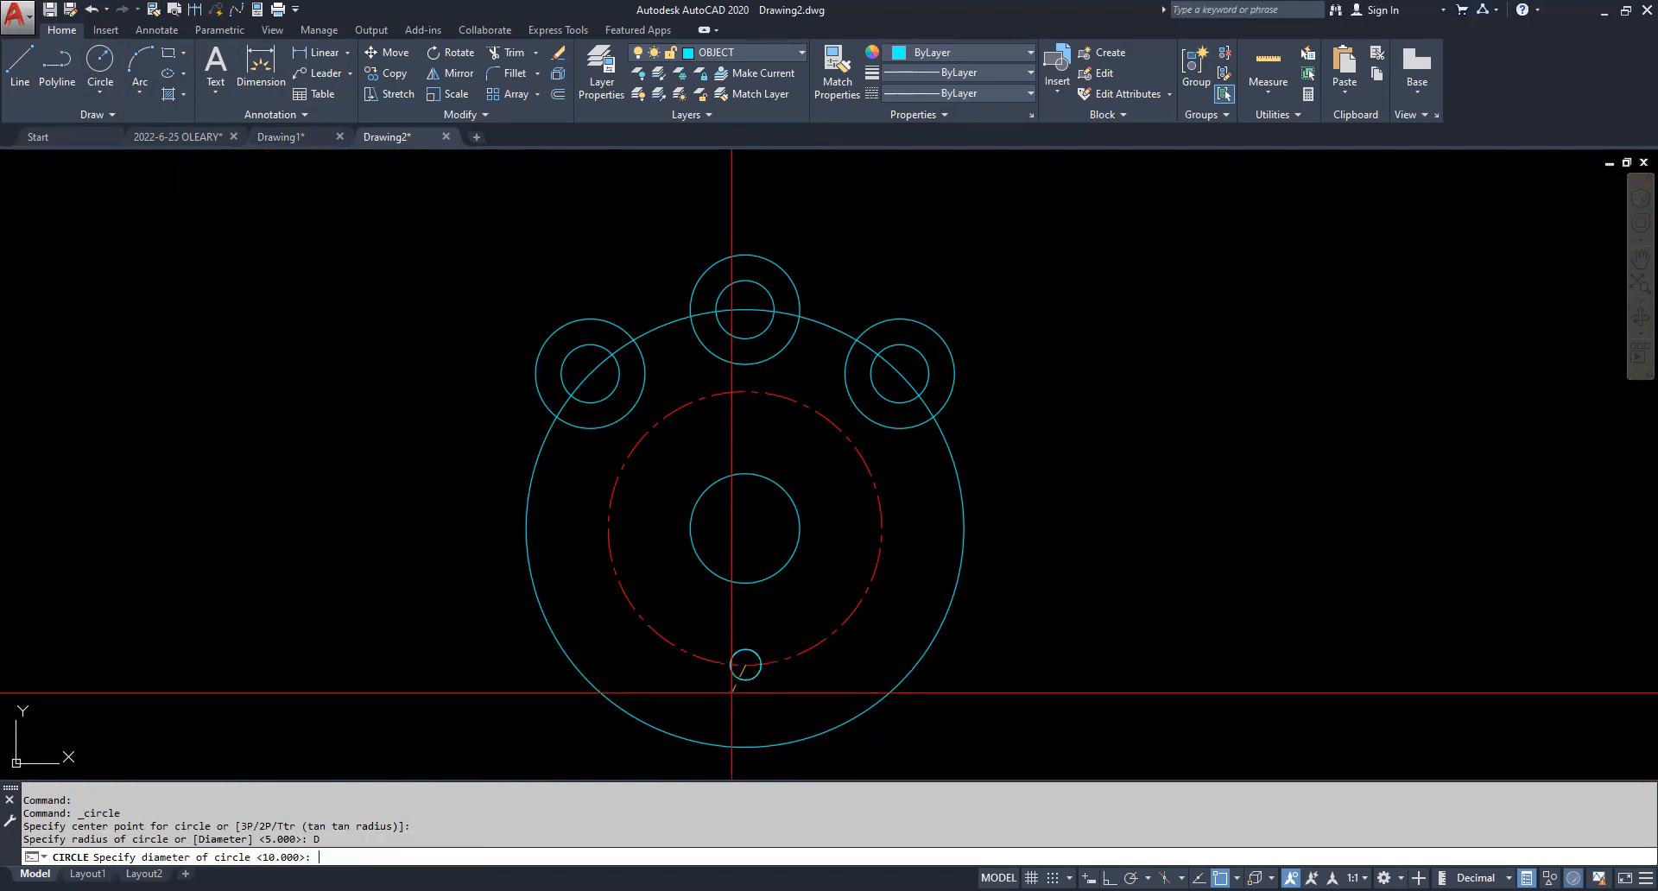
type("2.125")
key("Return")
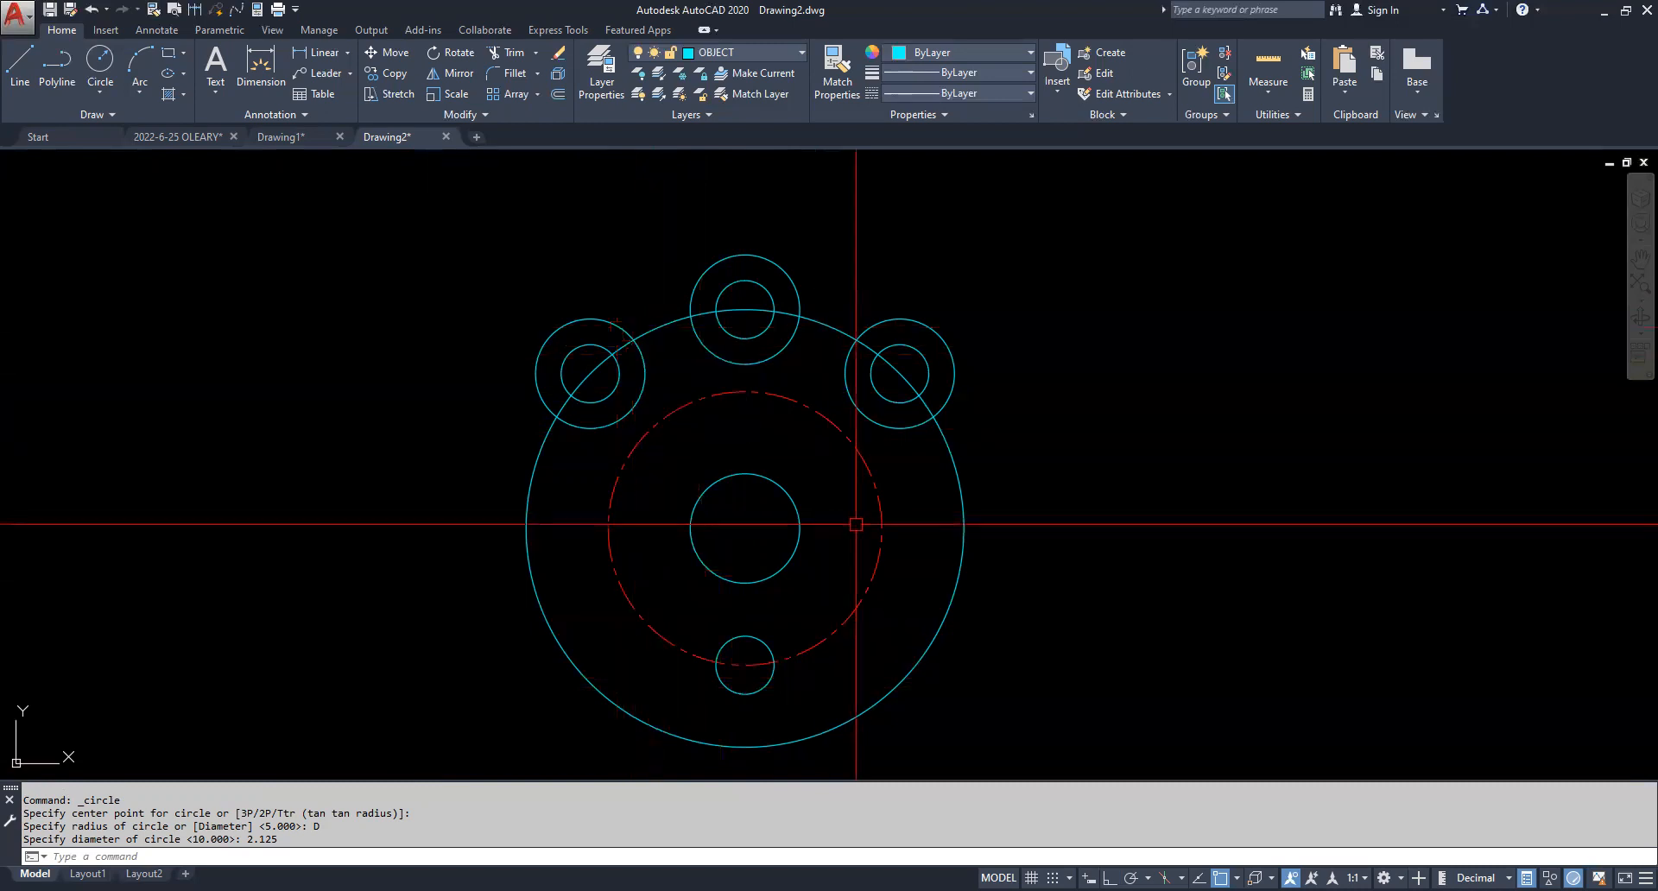
Trim the radius 8 circle's arcs inside the three radius 2 circles, using those circles as cutting edges
middle_click_drag(840, 501, 791, 413)
scroll(423, 207, "up", 2)
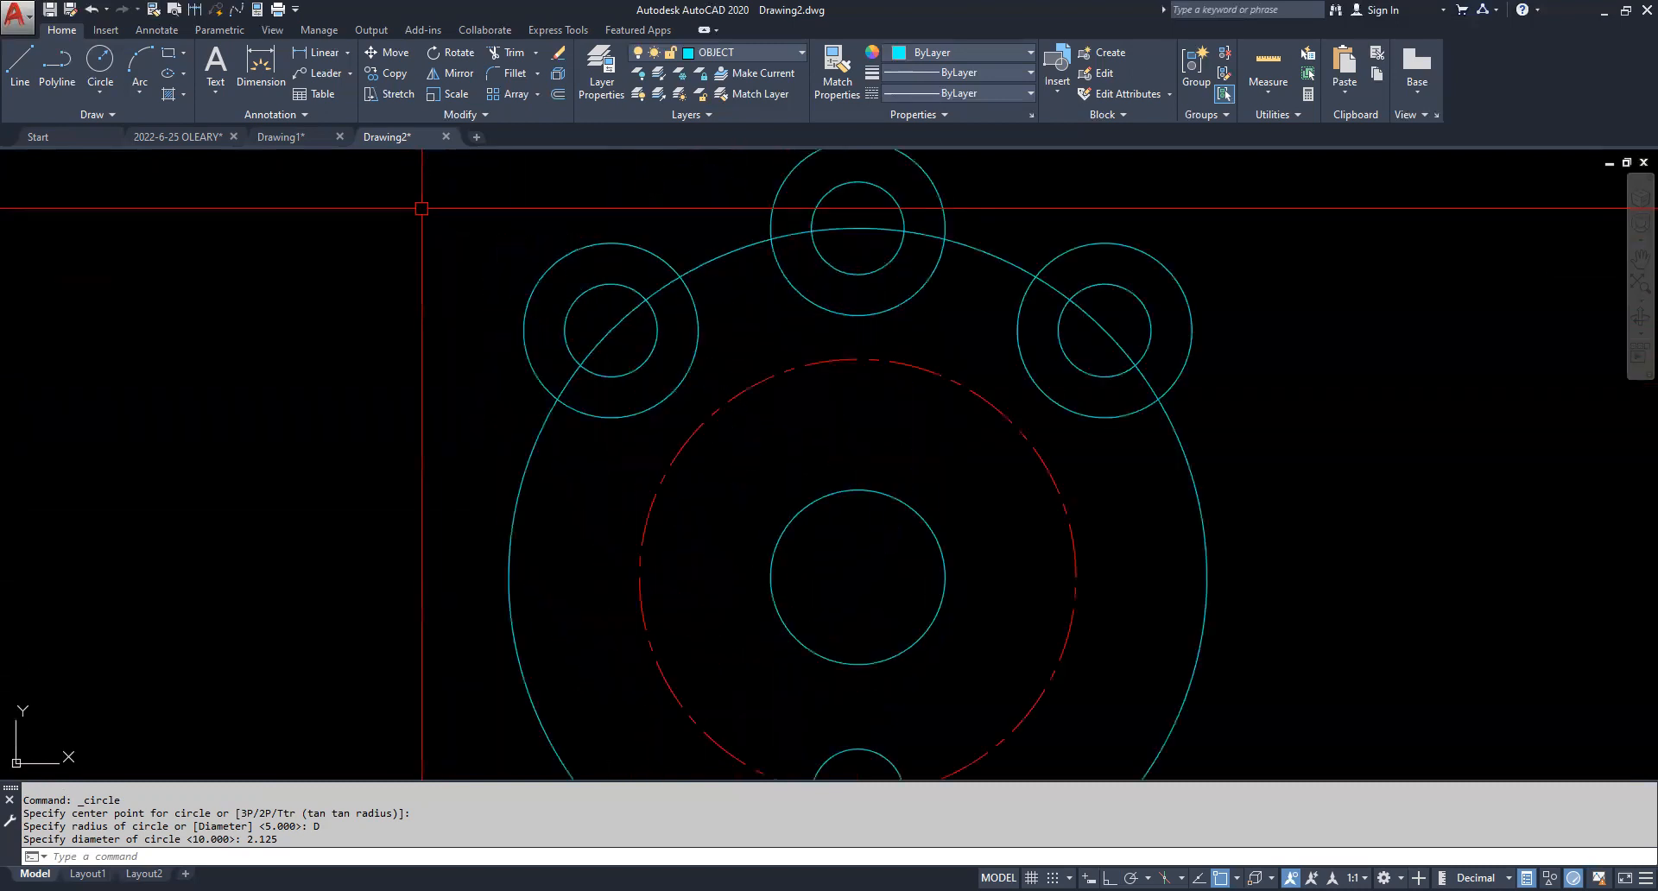
left_click(508, 52)
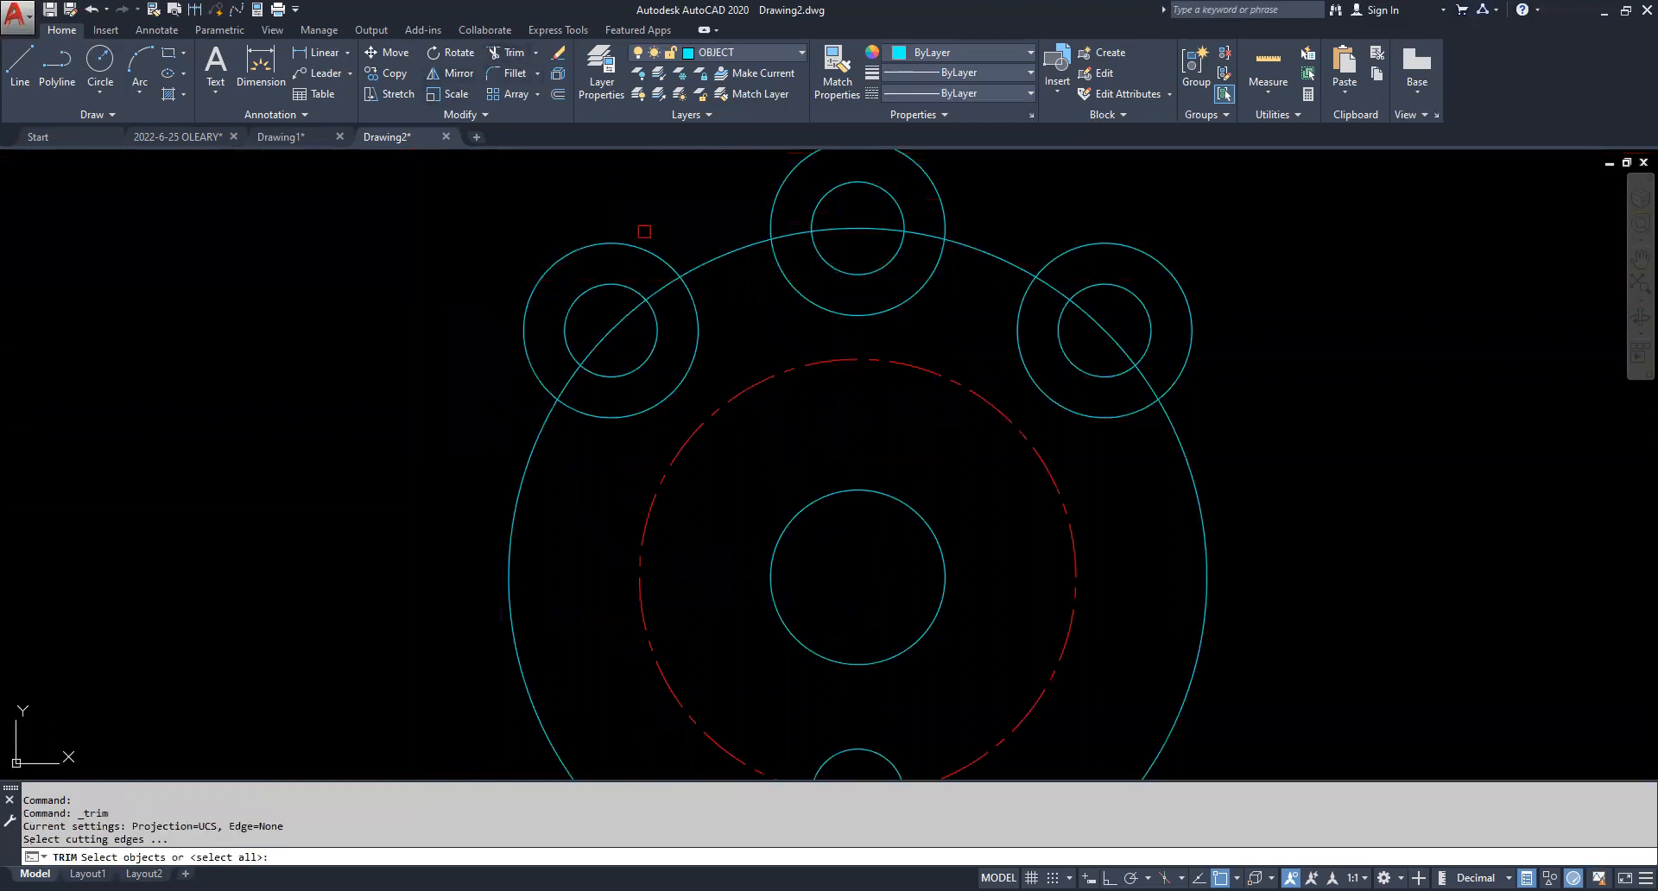
left_click(653, 248)
left_click(771, 222)
left_click(1052, 256)
key("Return")
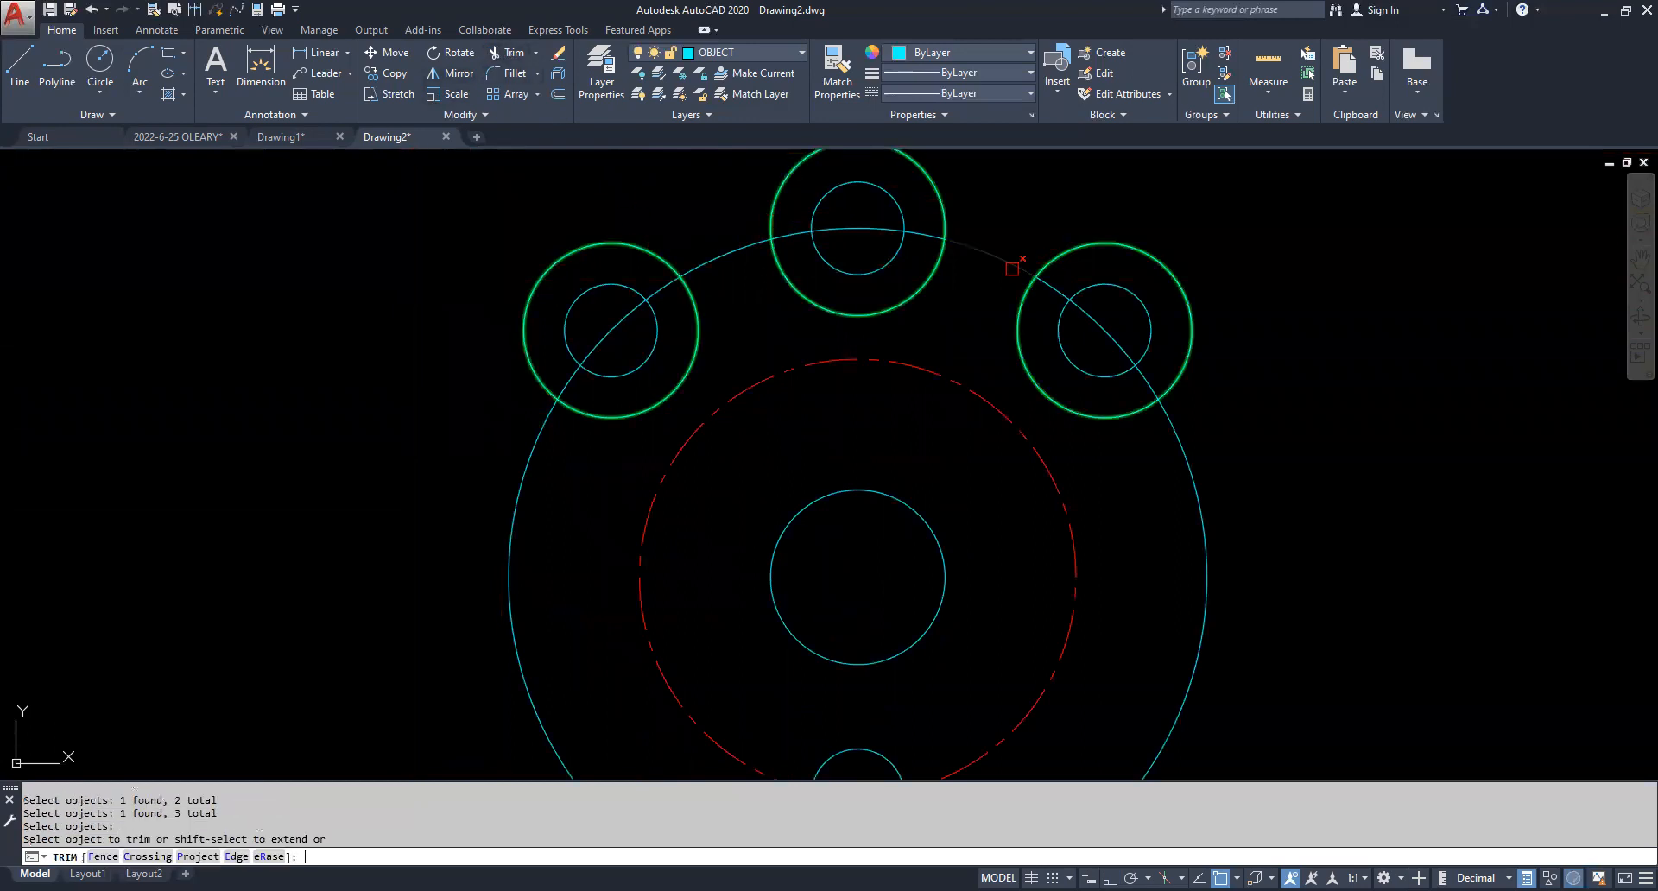
left_click(1012, 268)
left_click(837, 354)
left_click(668, 294)
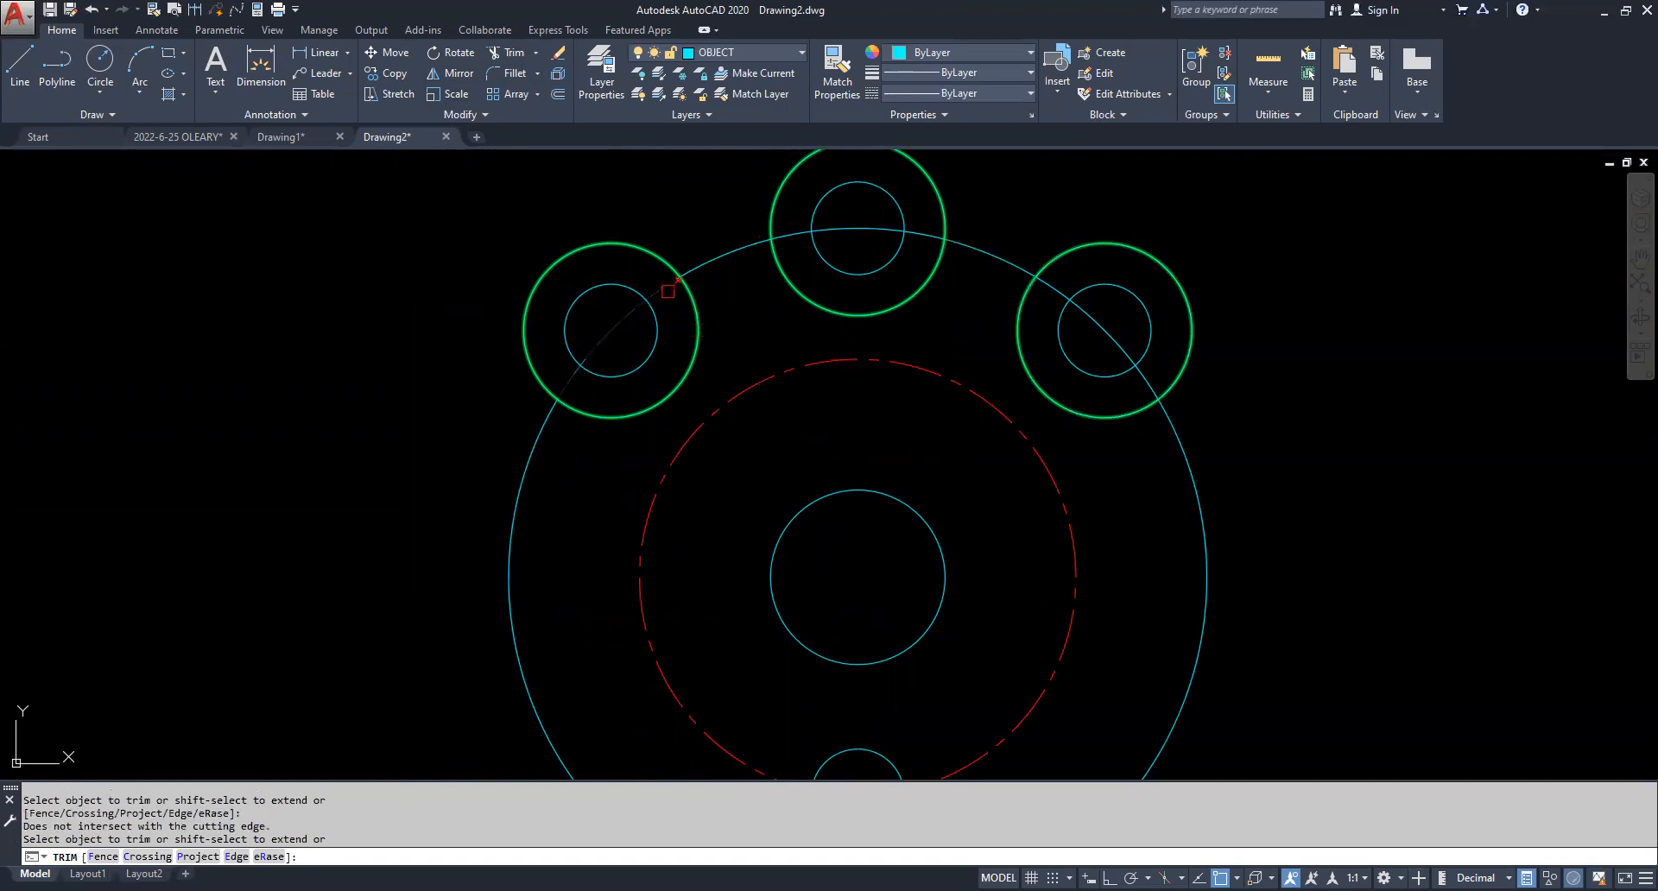
left_click(811, 229)
left_click(1052, 285)
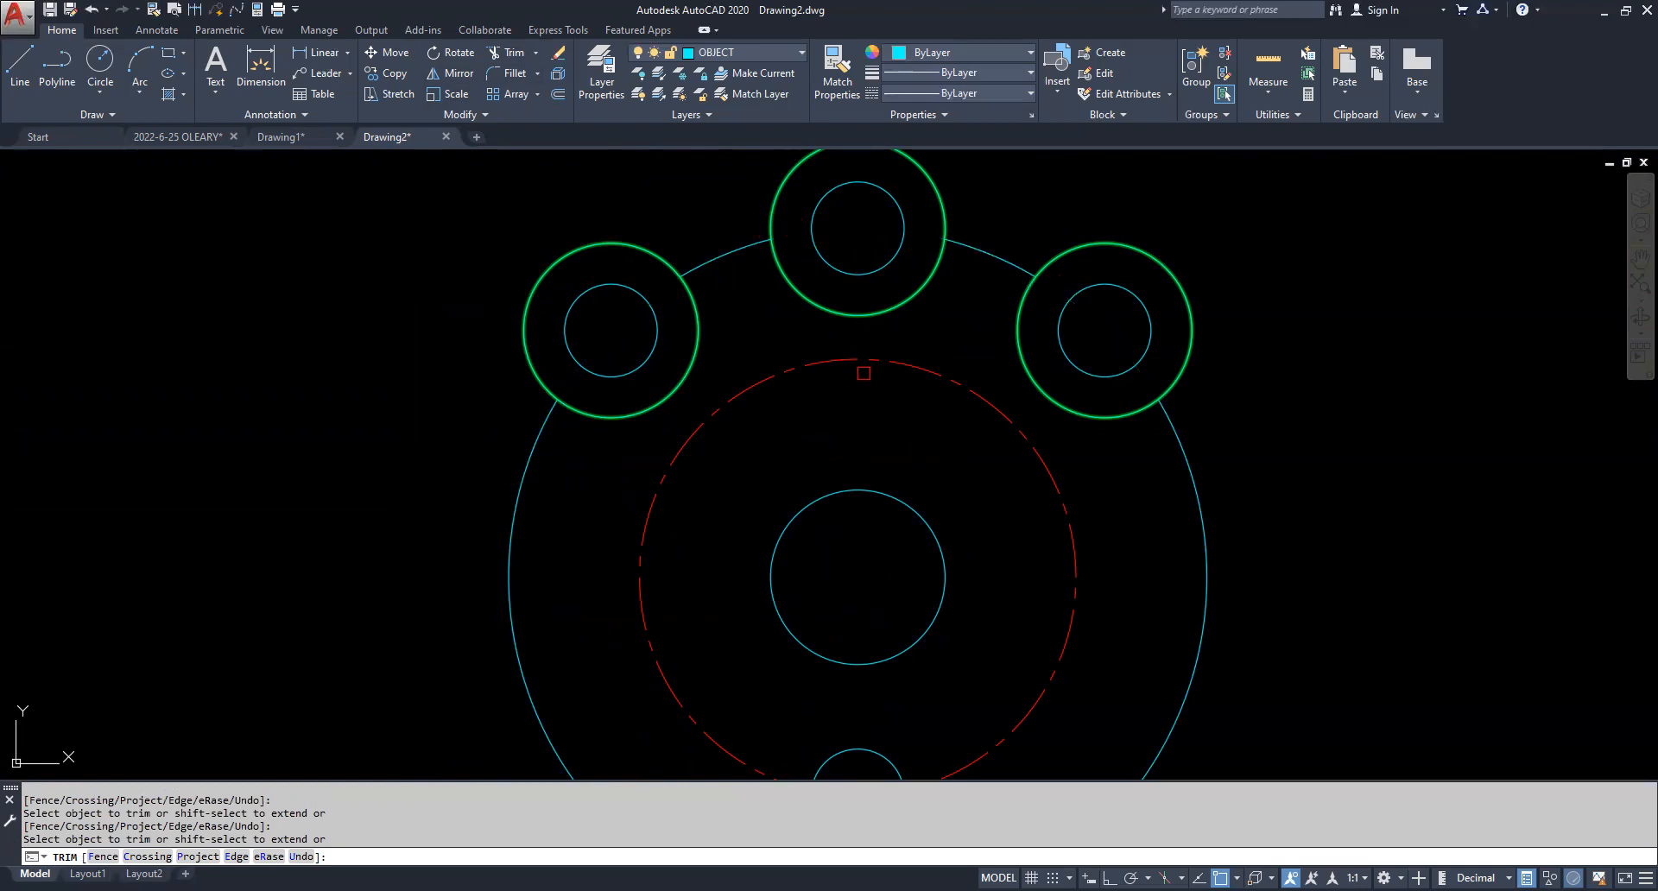
key("Escape")
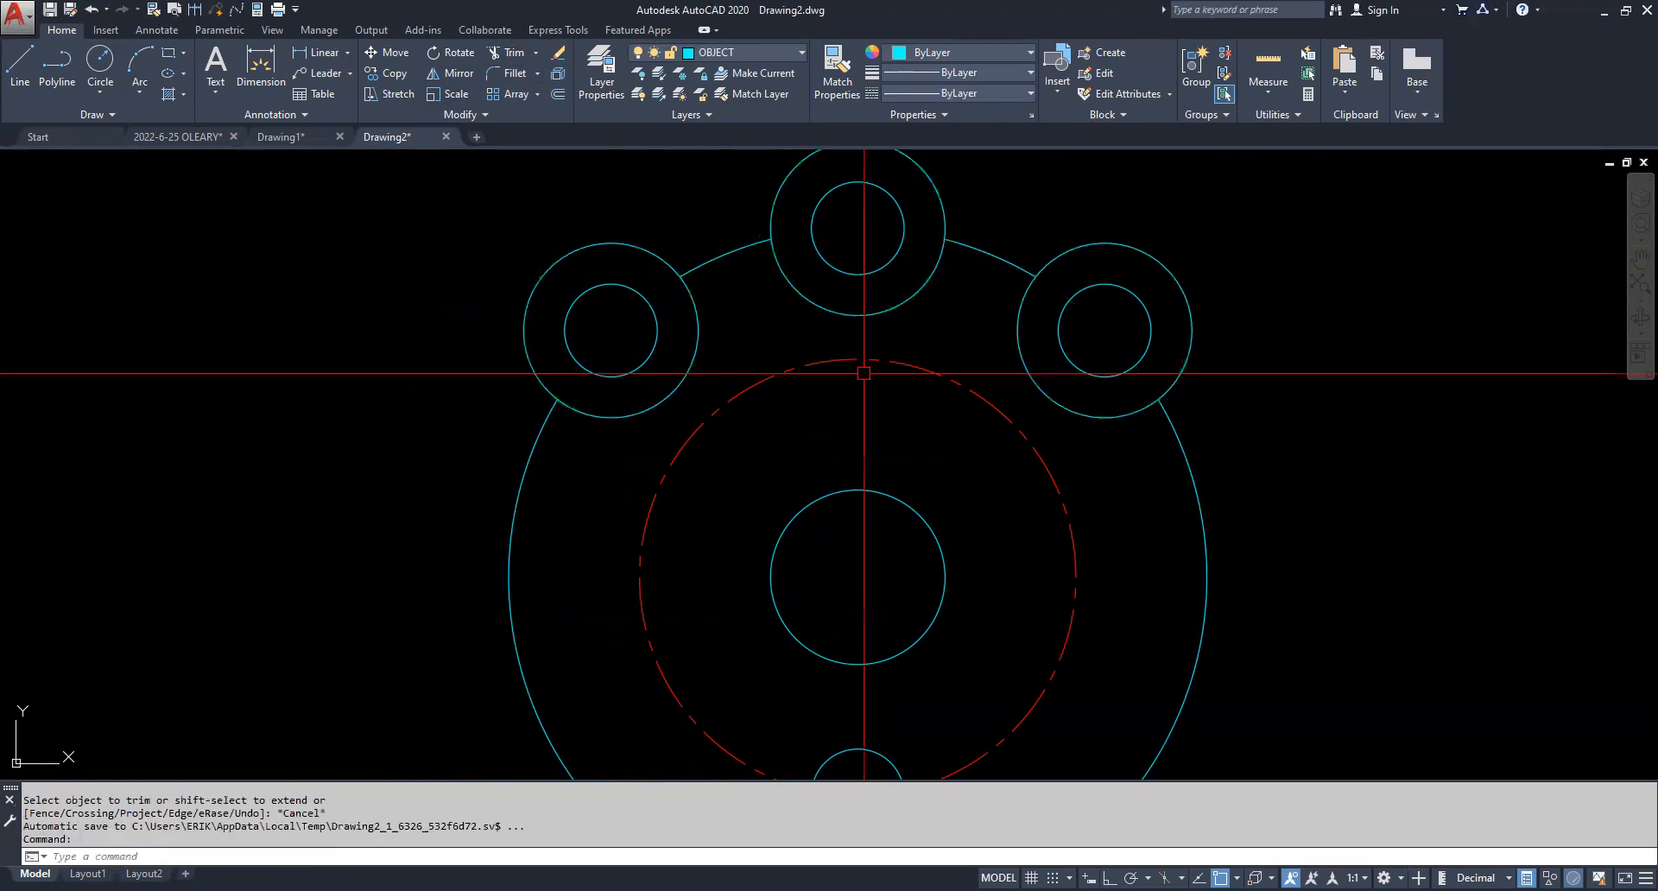
Trim the inner portions of the three radius 2 circles, using the remaining radius 8 arcs as cutting edges
left_click(511, 53)
left_click(544, 423)
left_click(692, 270)
left_click(991, 259)
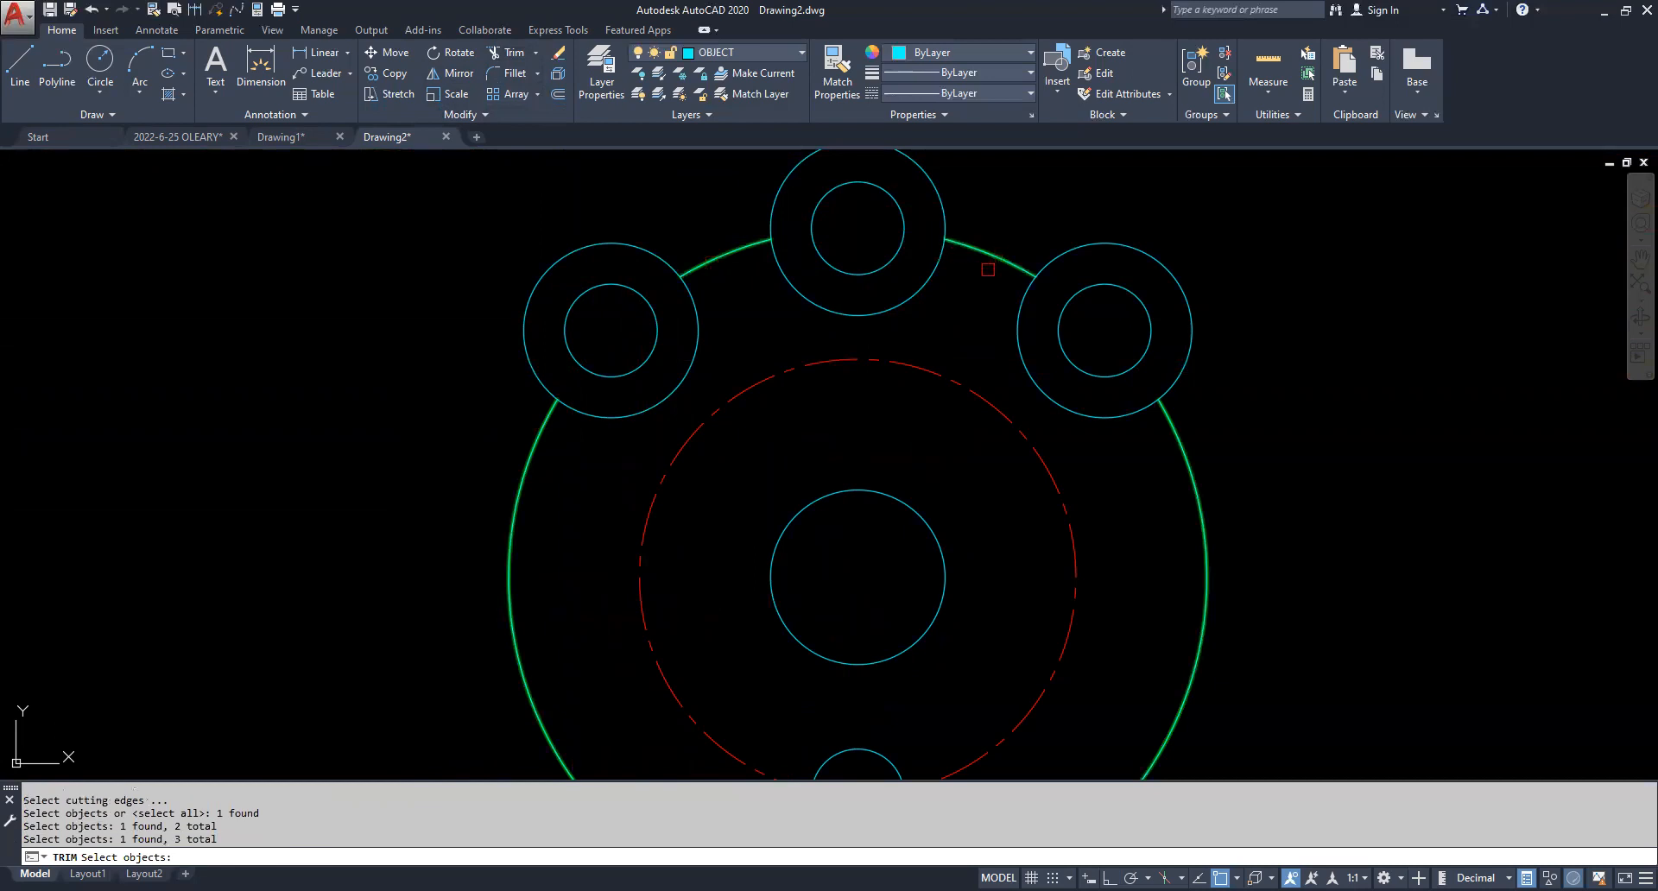
key("Return")
left_click(831, 312)
left_click(1018, 350)
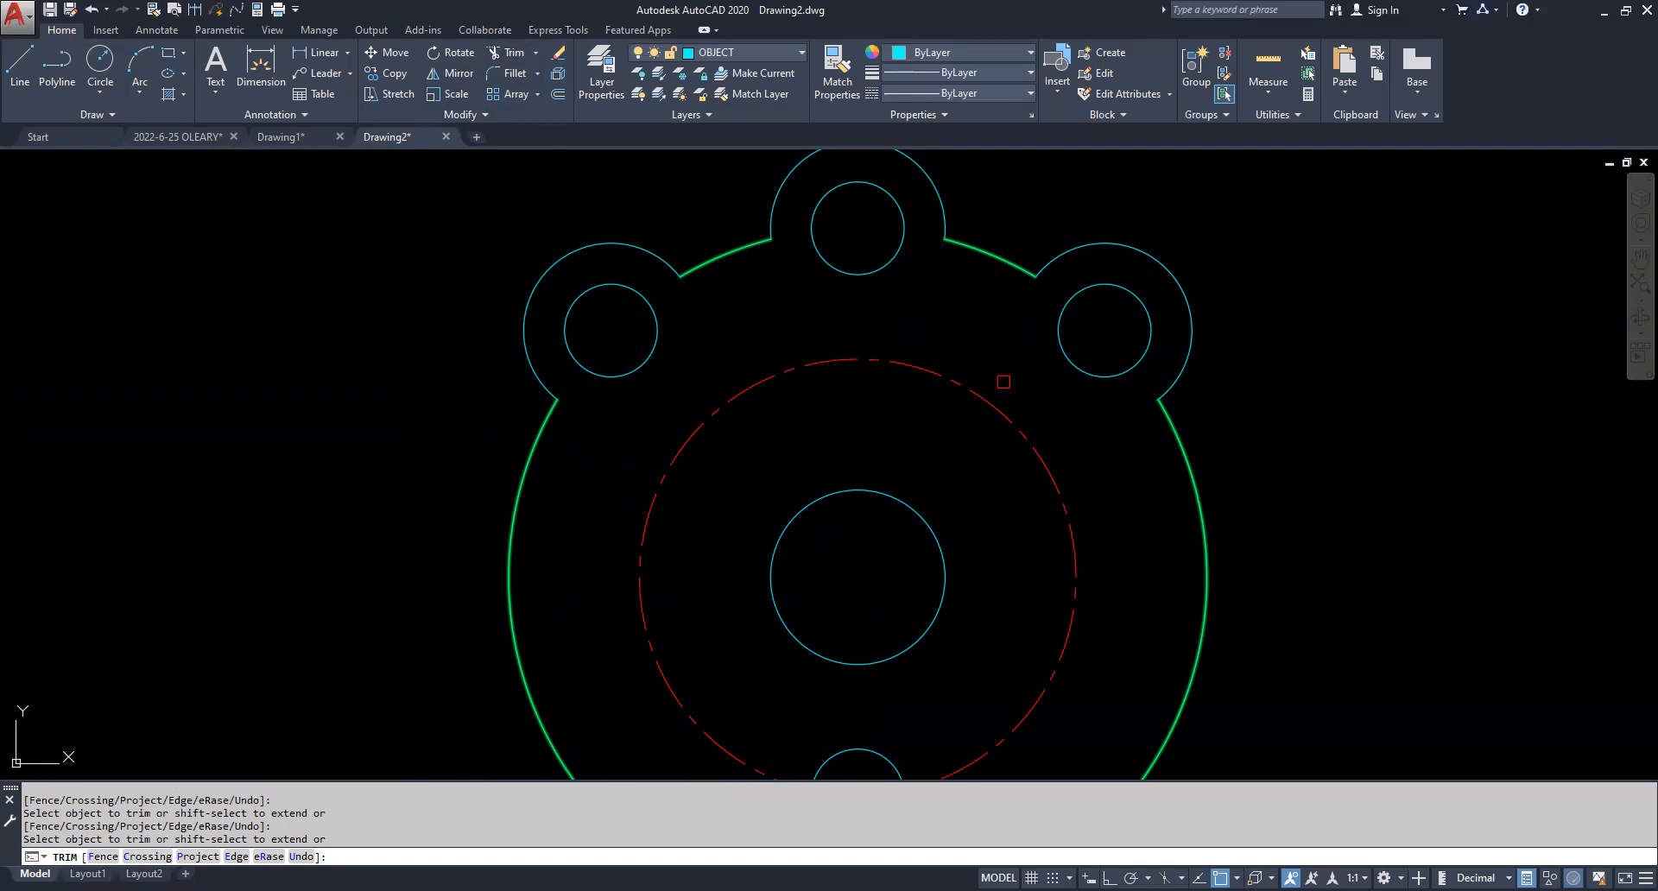
key("Escape")
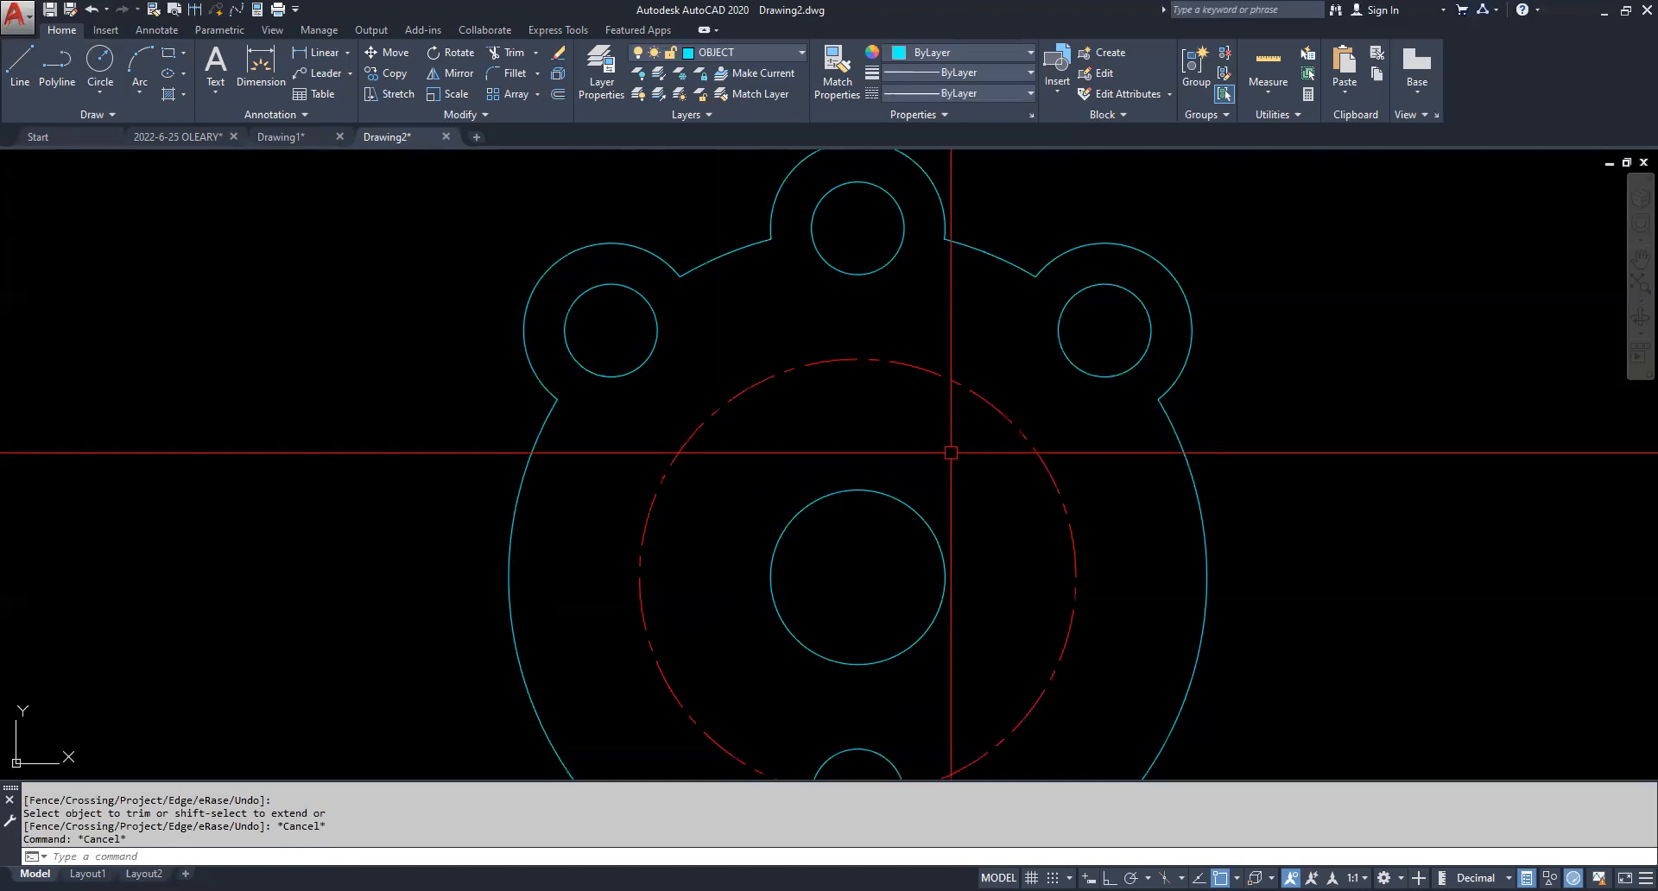
scroll(951, 452, "down", 3)
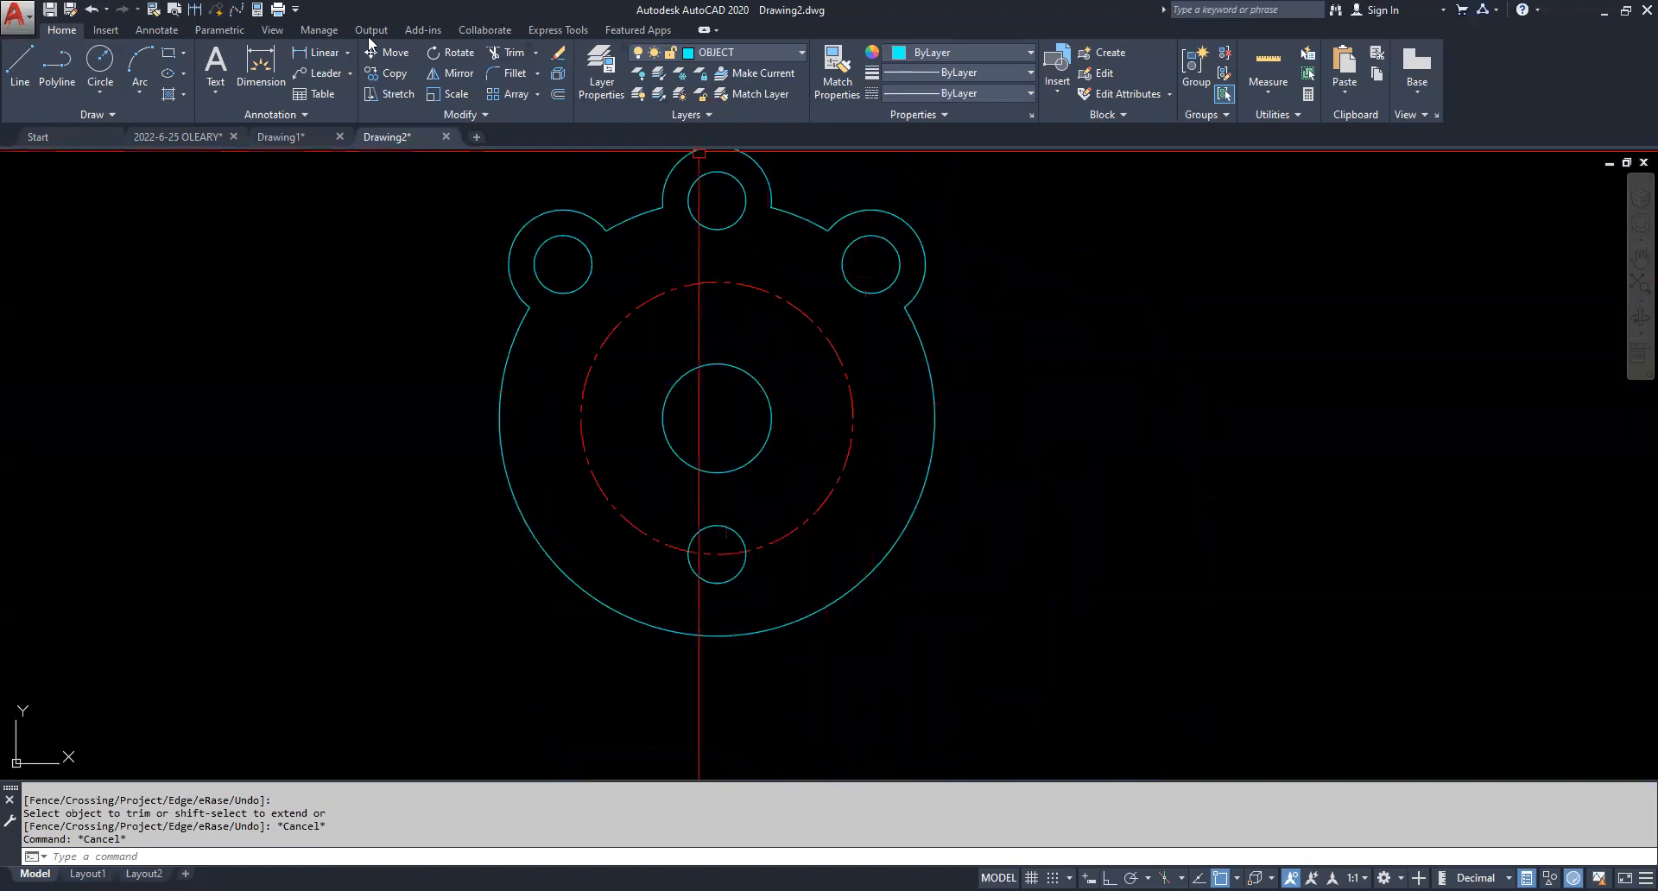
Make CENTER the current layer and draw a horizontal line with Ortho on from the central circle's centre leftward past the body outline
left_click(742, 55)
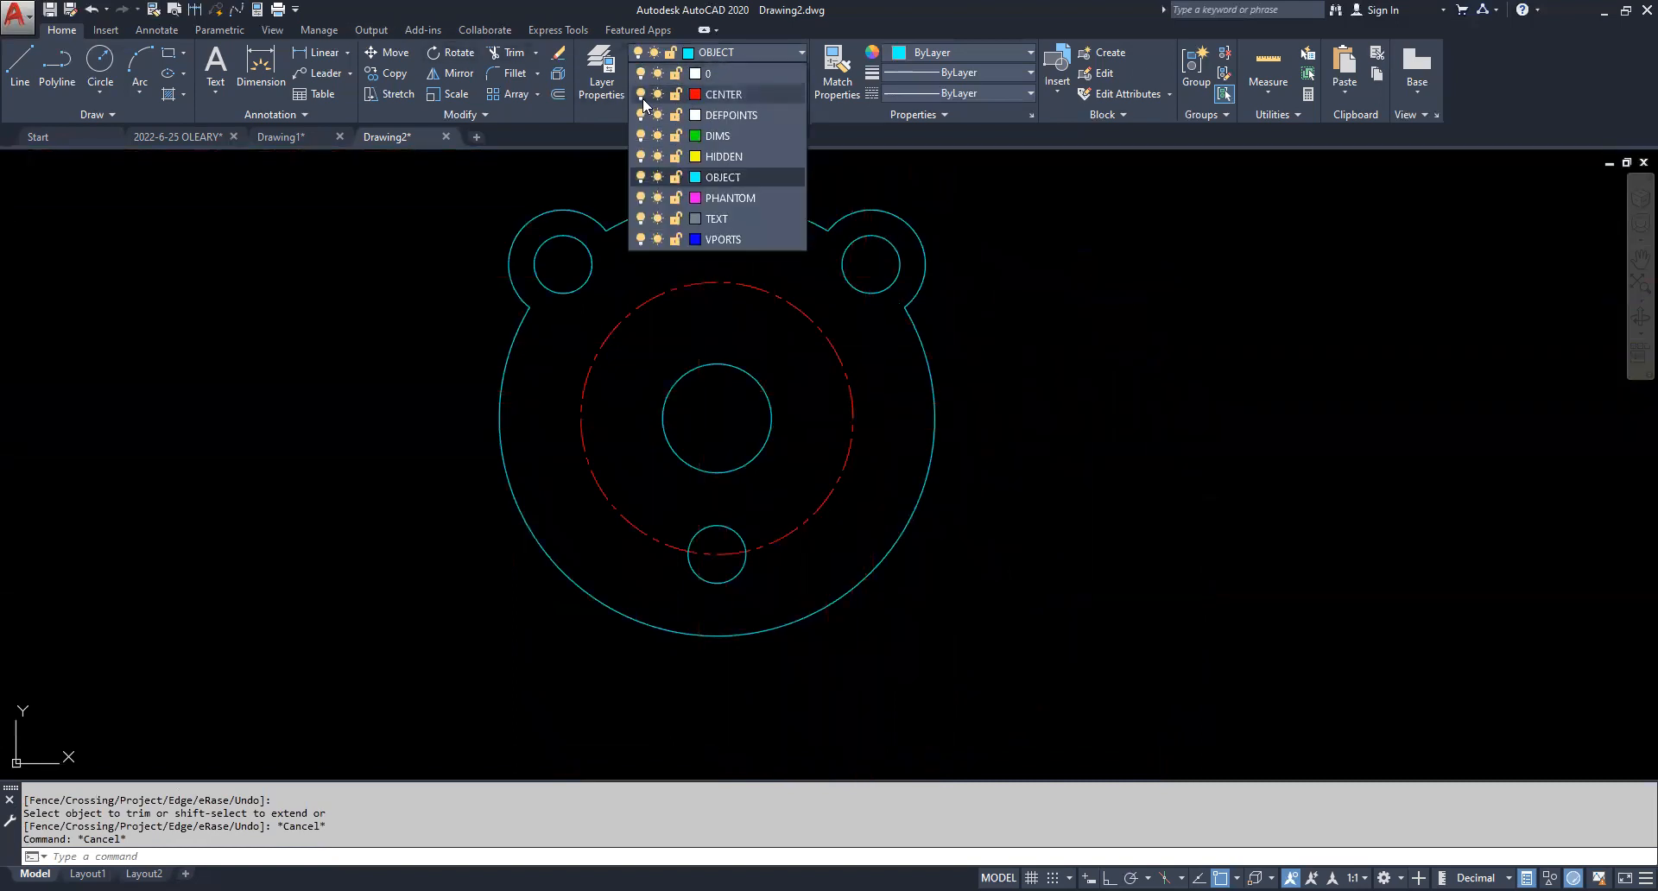
left_click(729, 93)
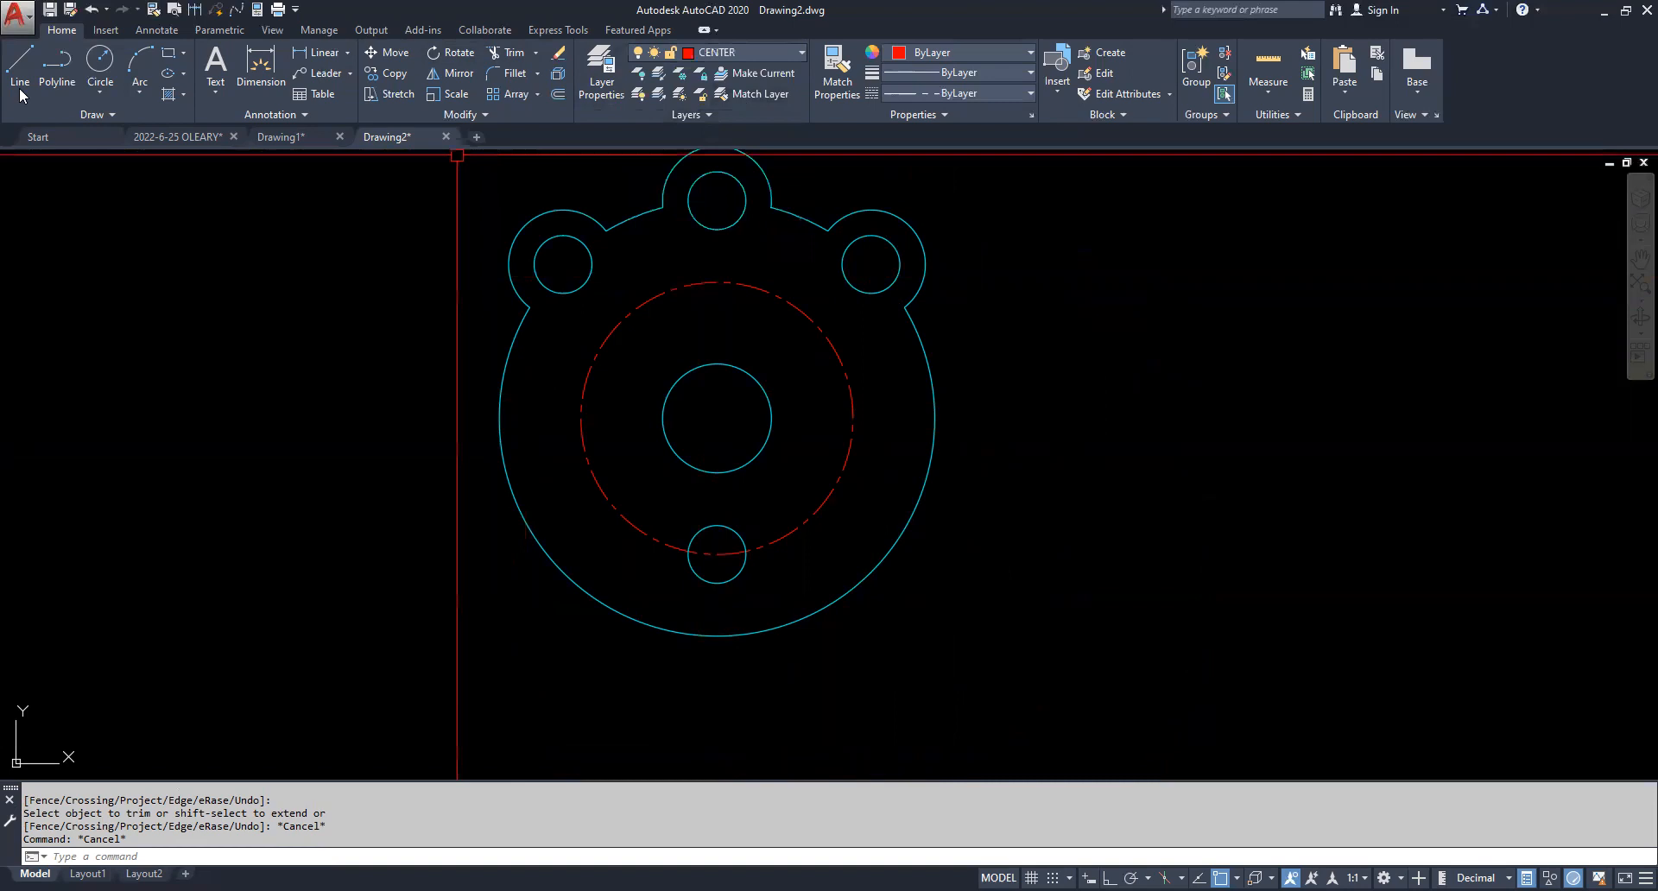
left_click(35, 76)
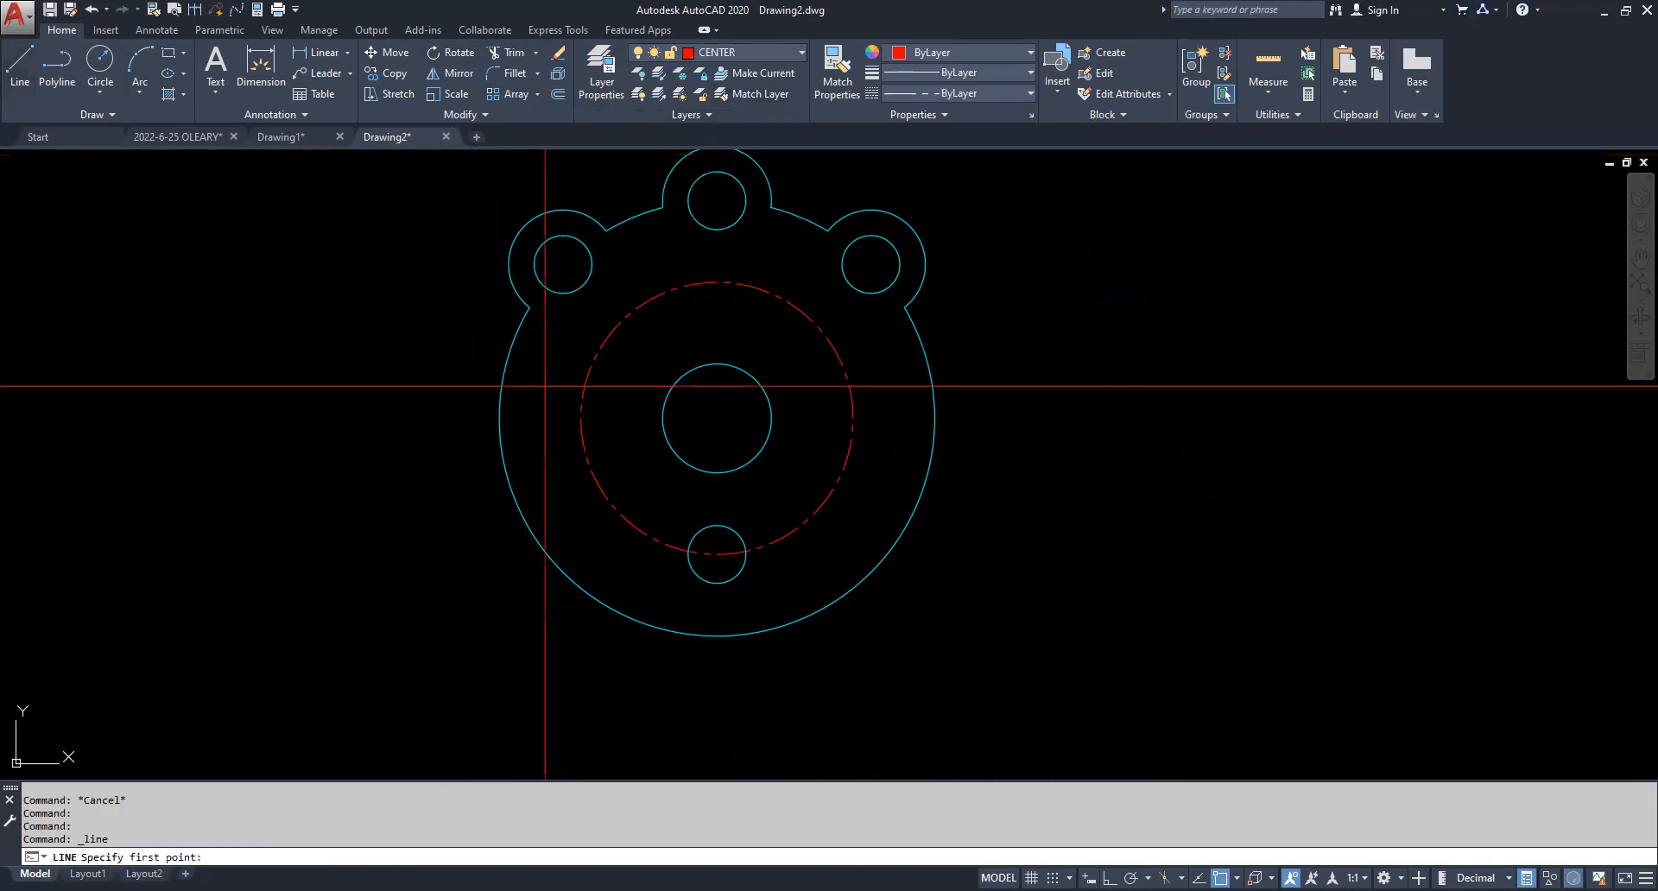
left_click(717, 418)
key("F8")
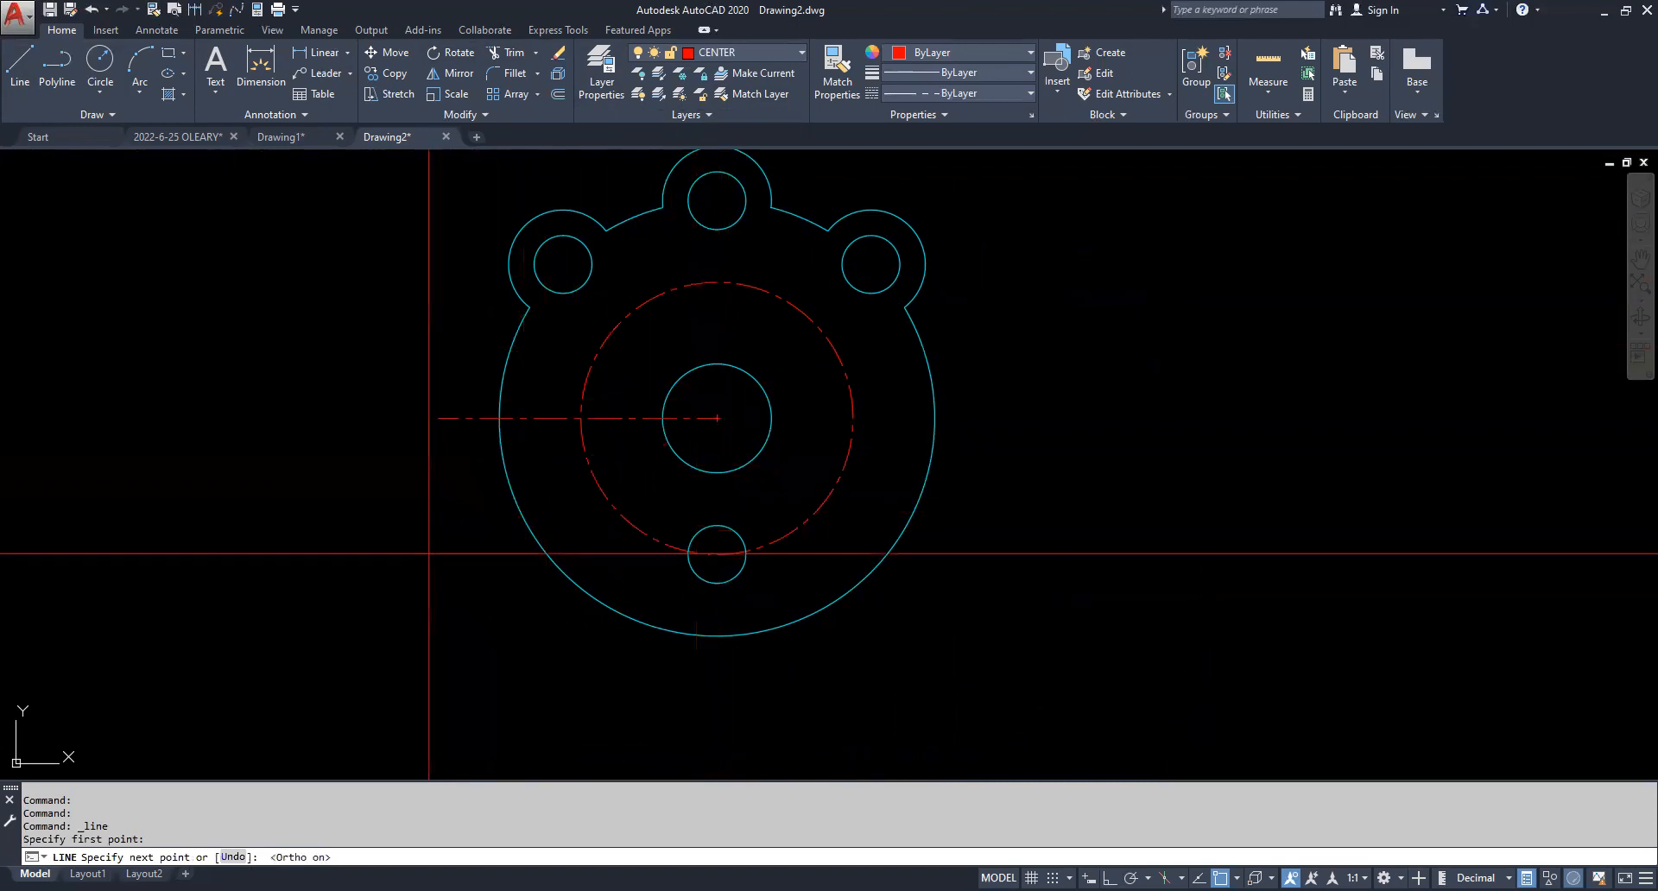
left_click(270, 560)
key("Escape")
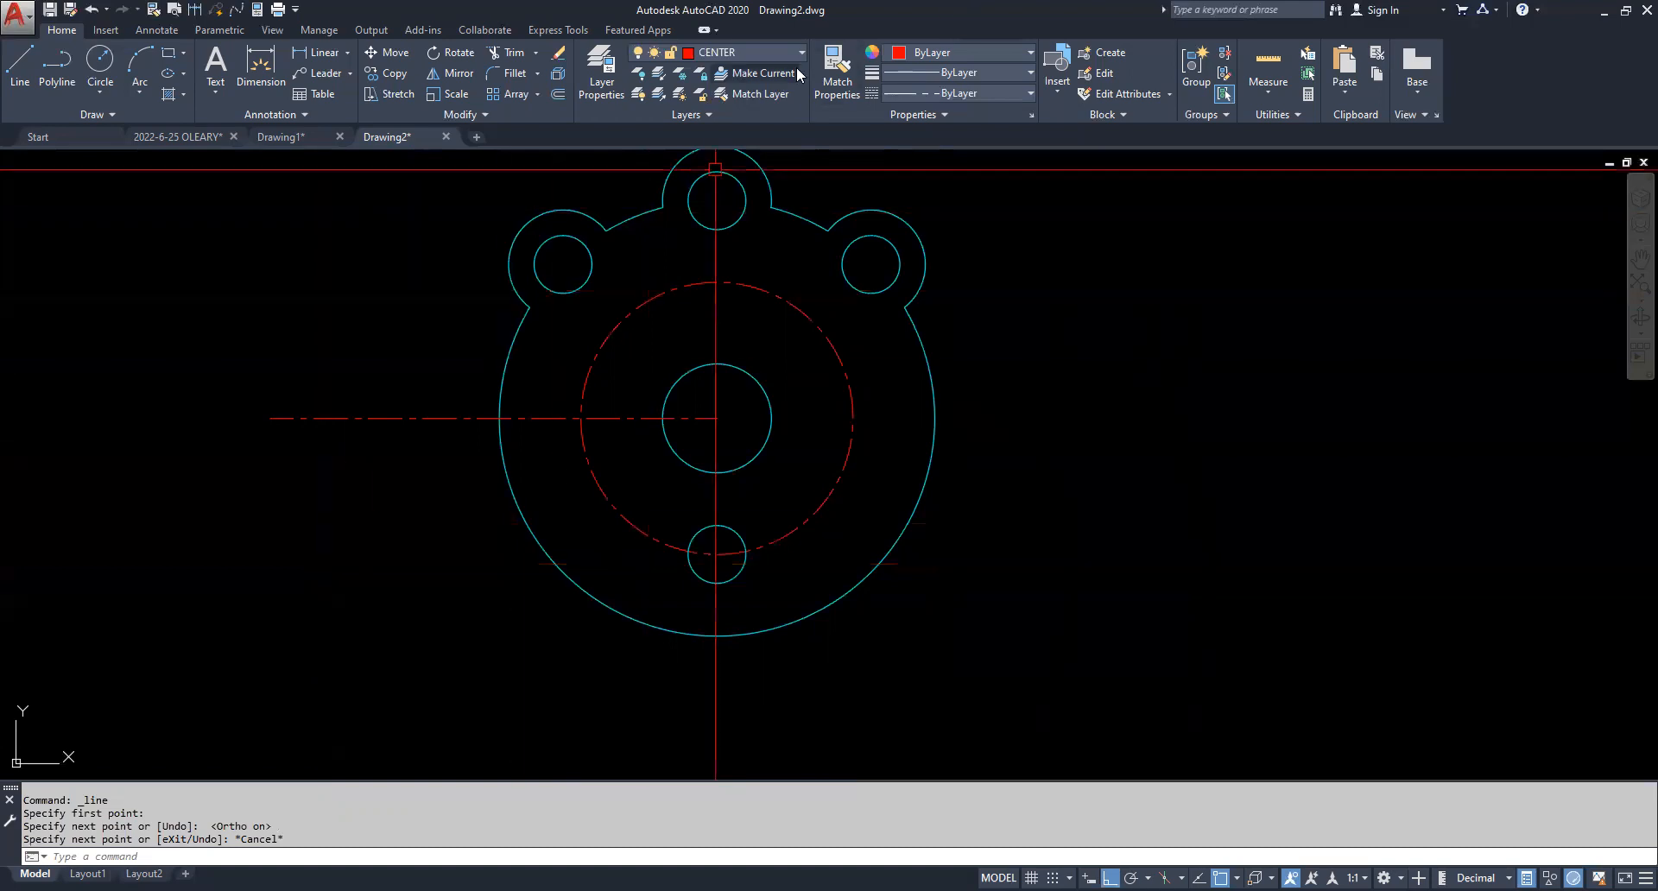
Make OBJECT the current layer and offset the horizontal centerline 0.5 above and below, with the offset copies placed on the current layer
left_click(764, 49)
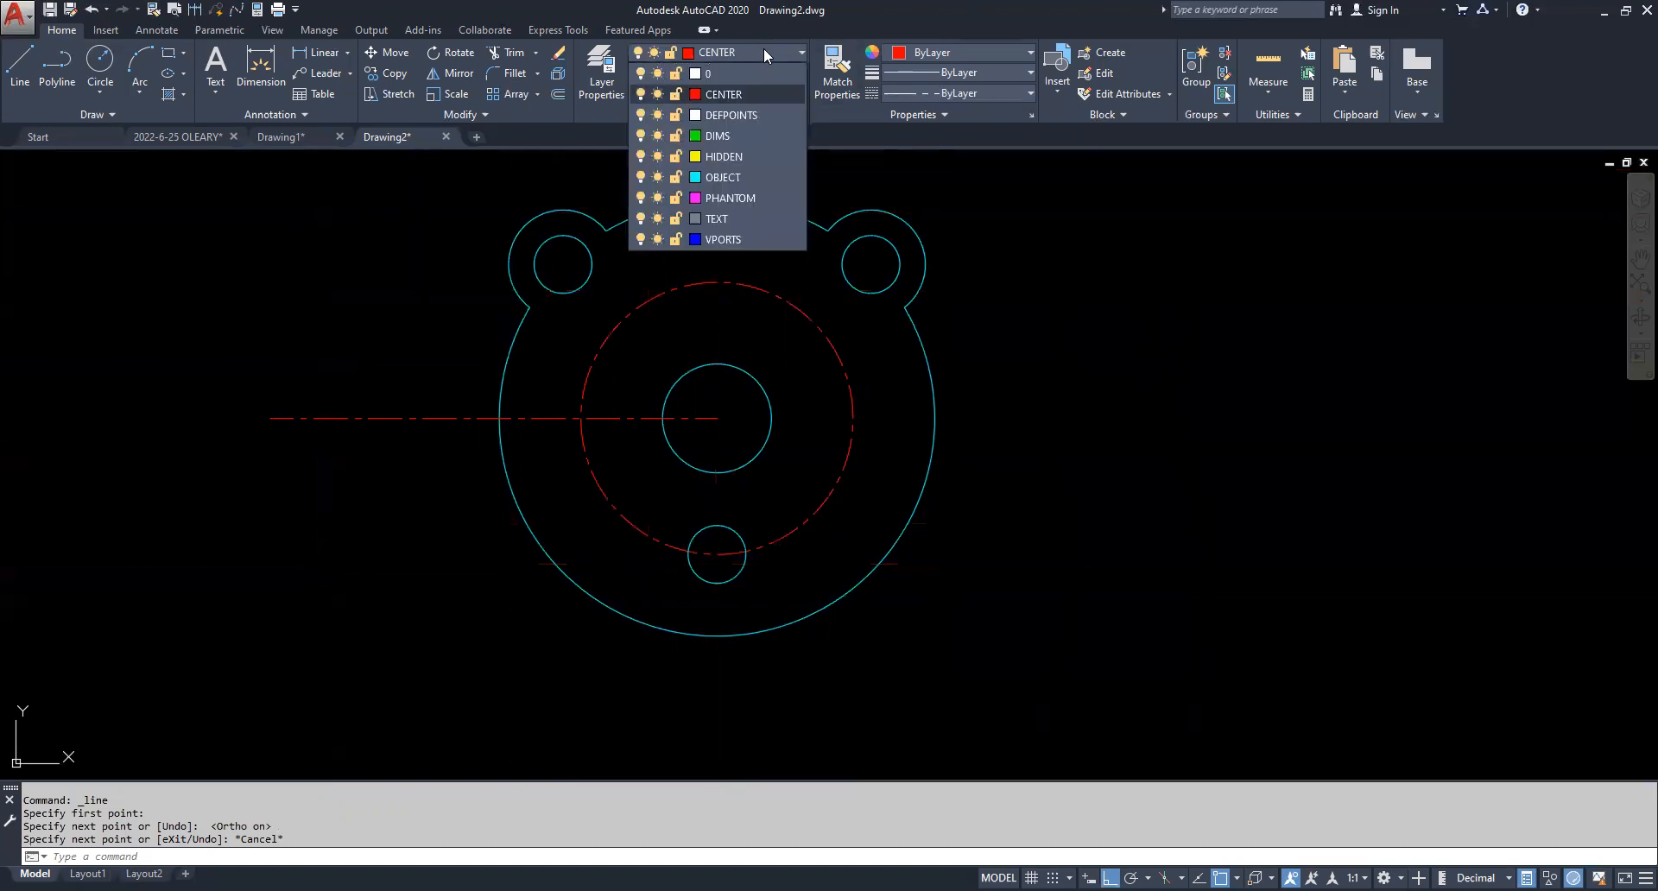
left_click(738, 174)
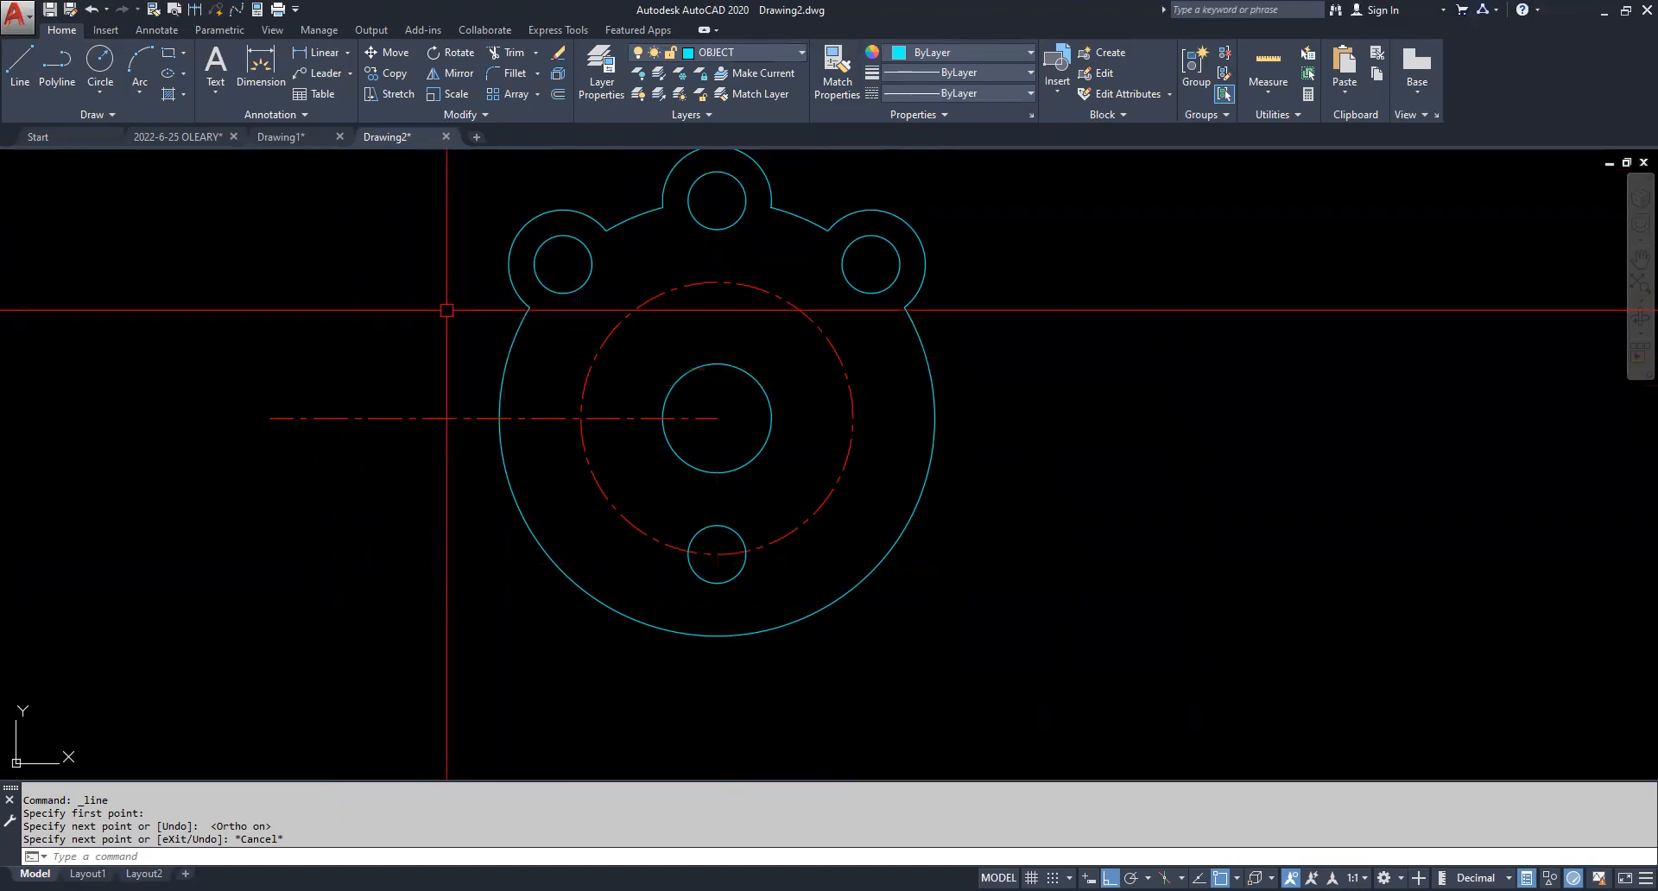
left_click(561, 95)
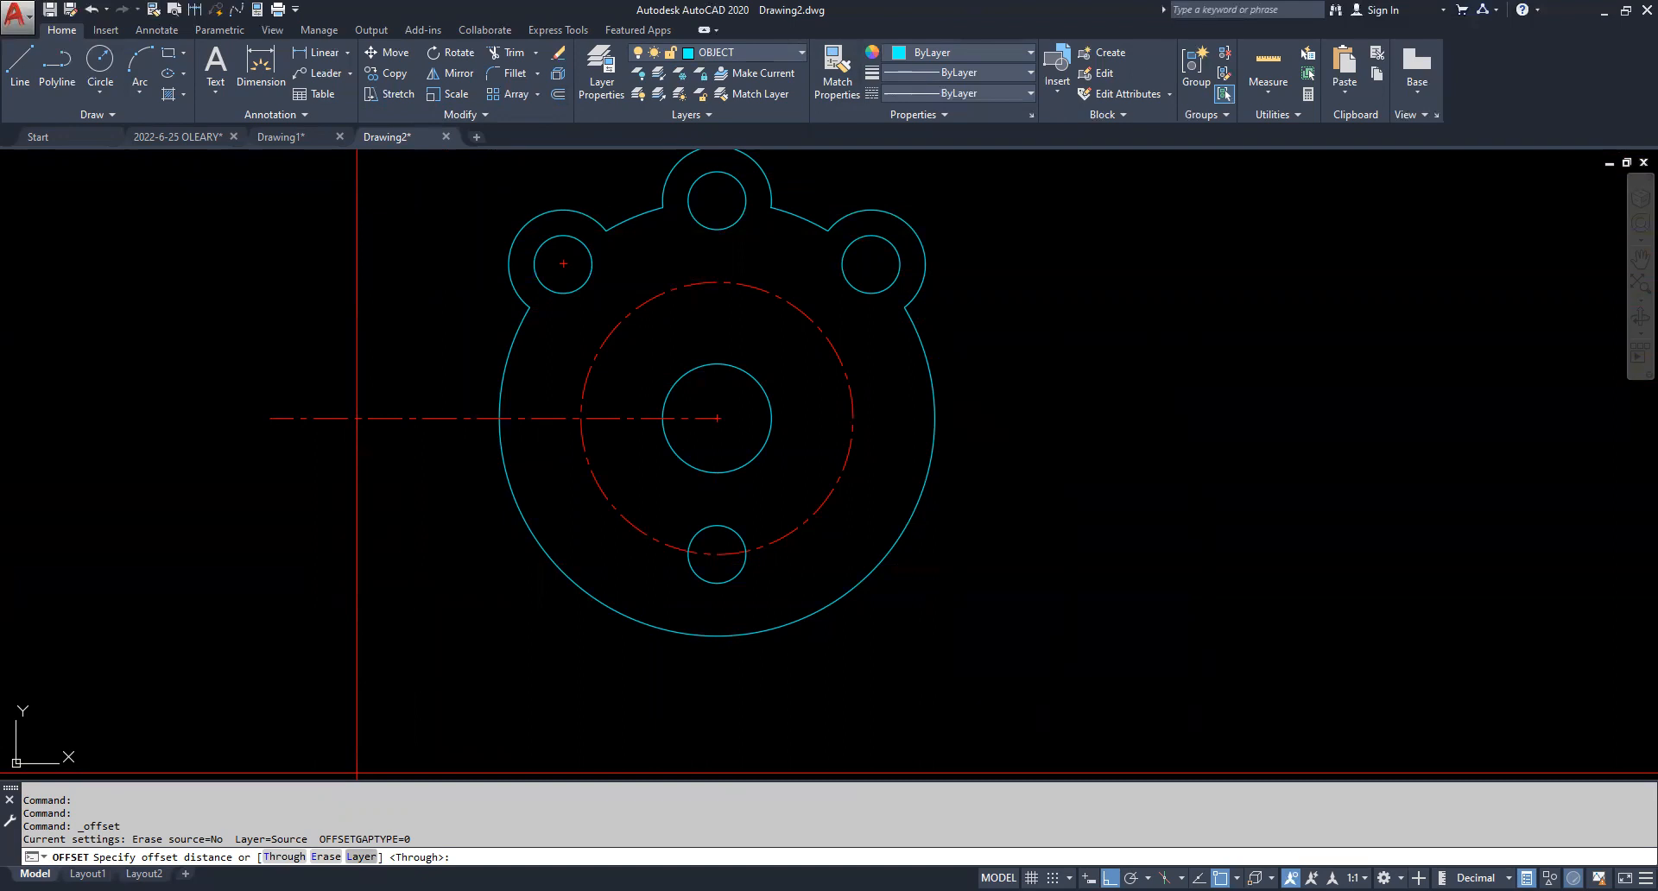
left_click(361, 857)
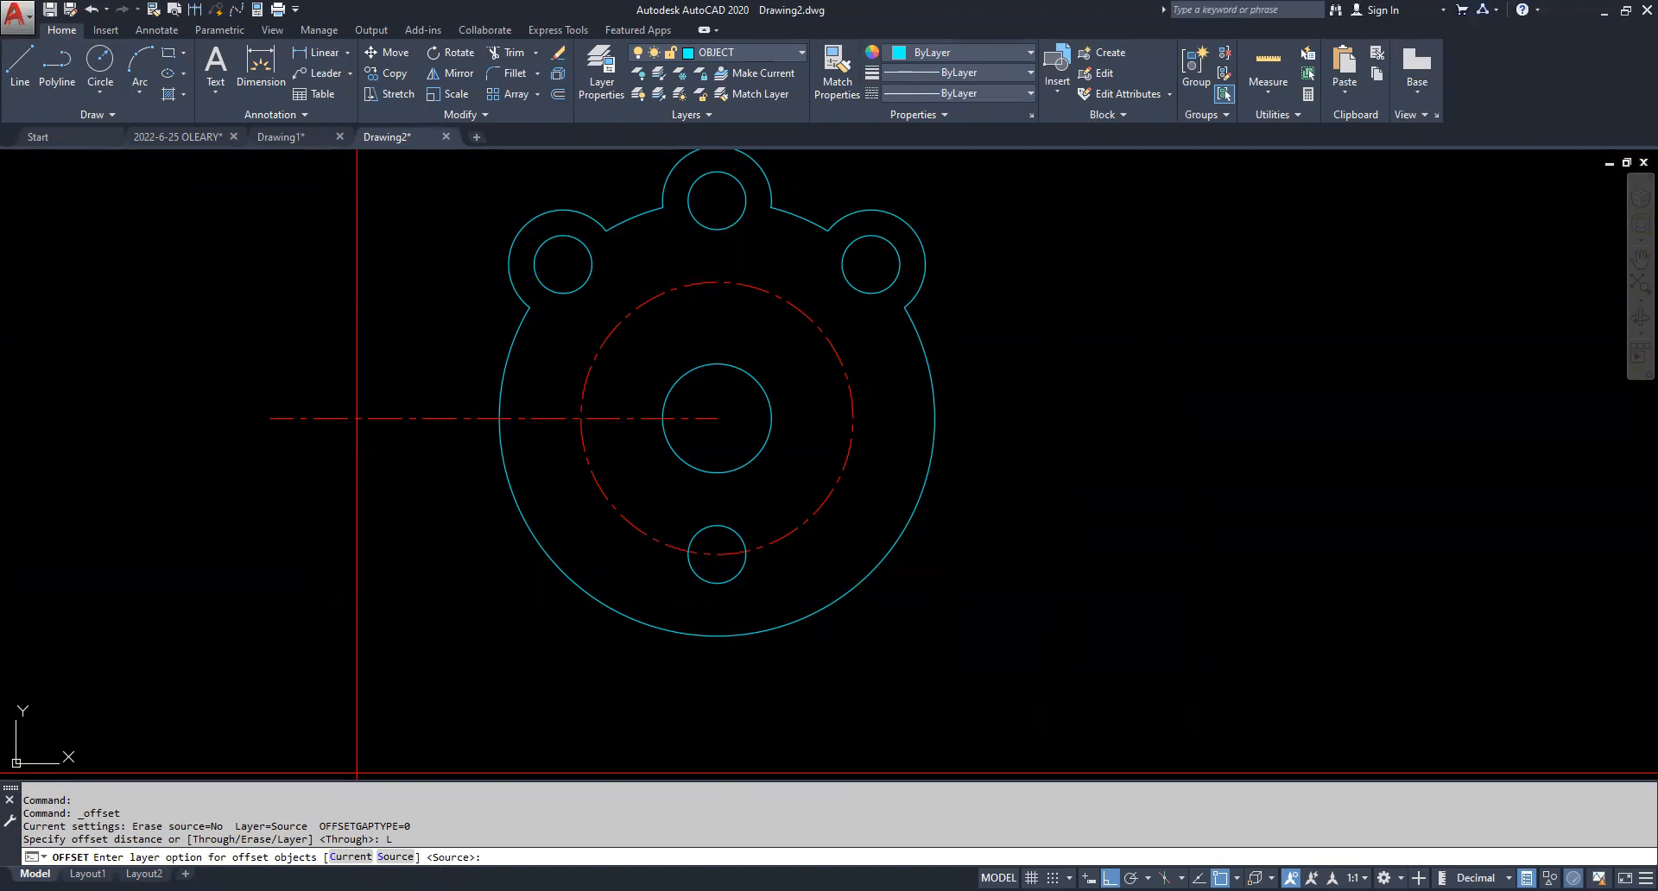
left_click(356, 860)
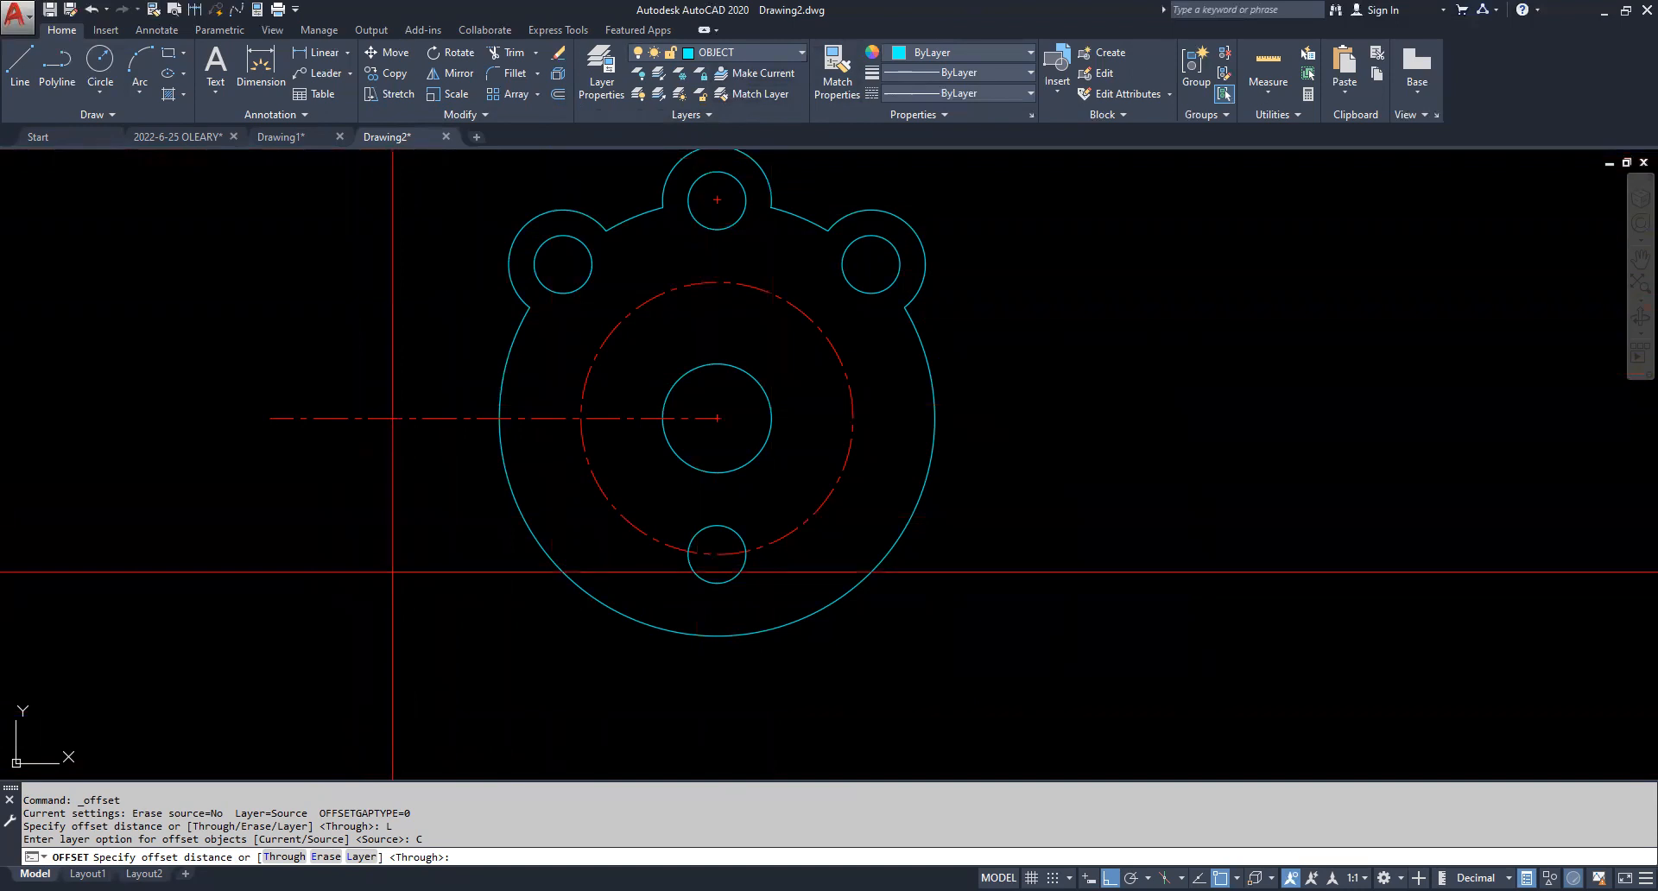
type("5")
key("Return")
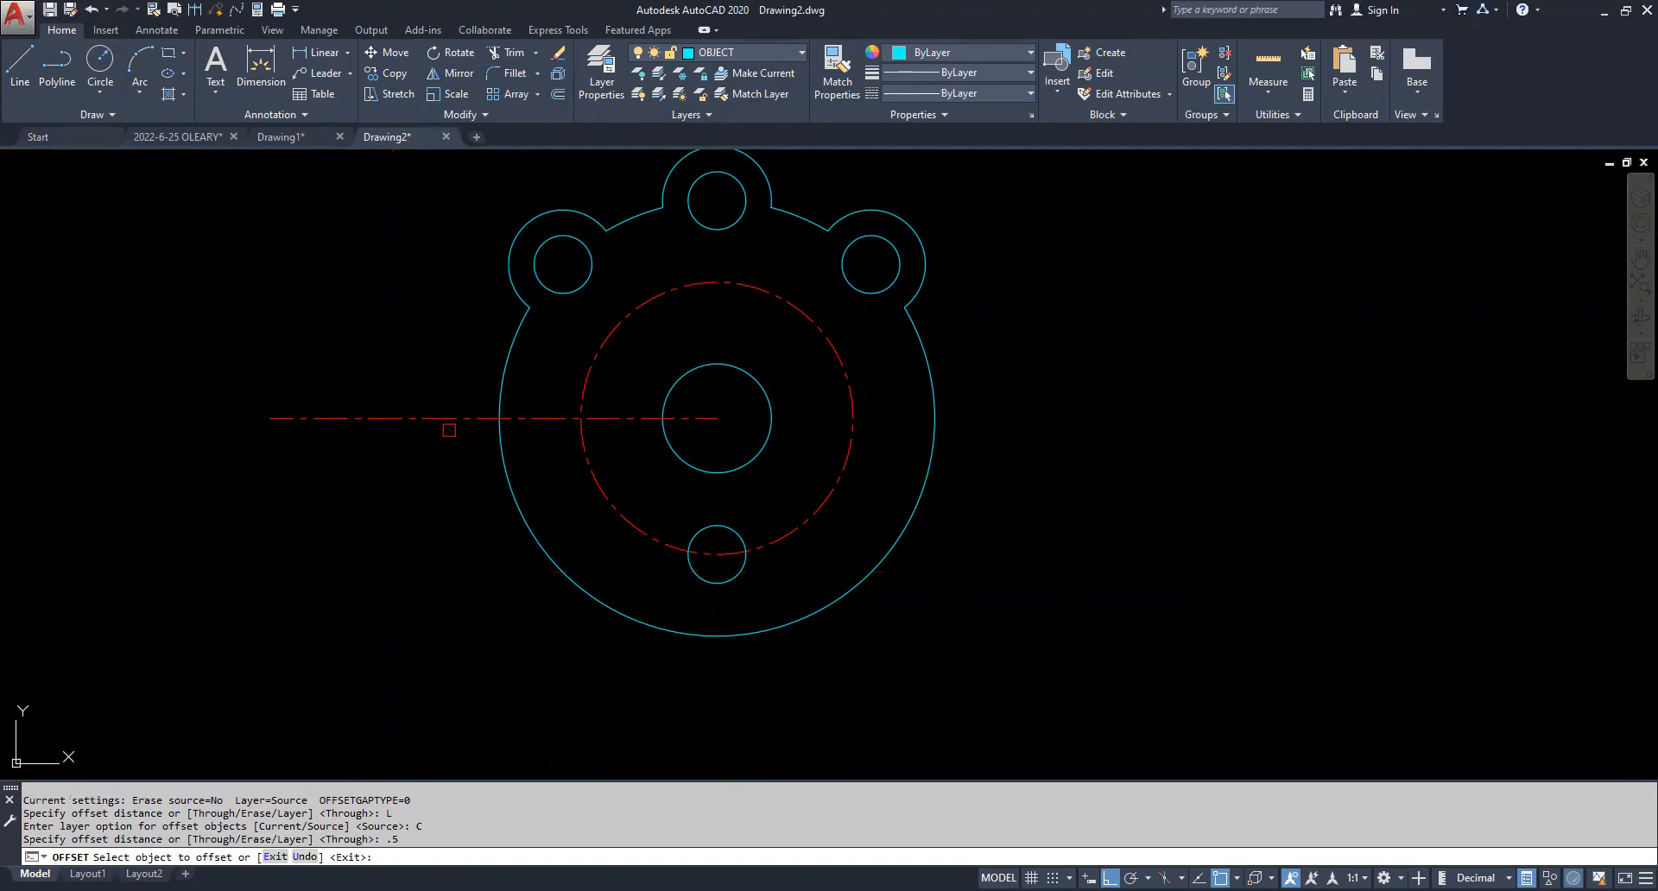
scroll(445, 426, "up", 2)
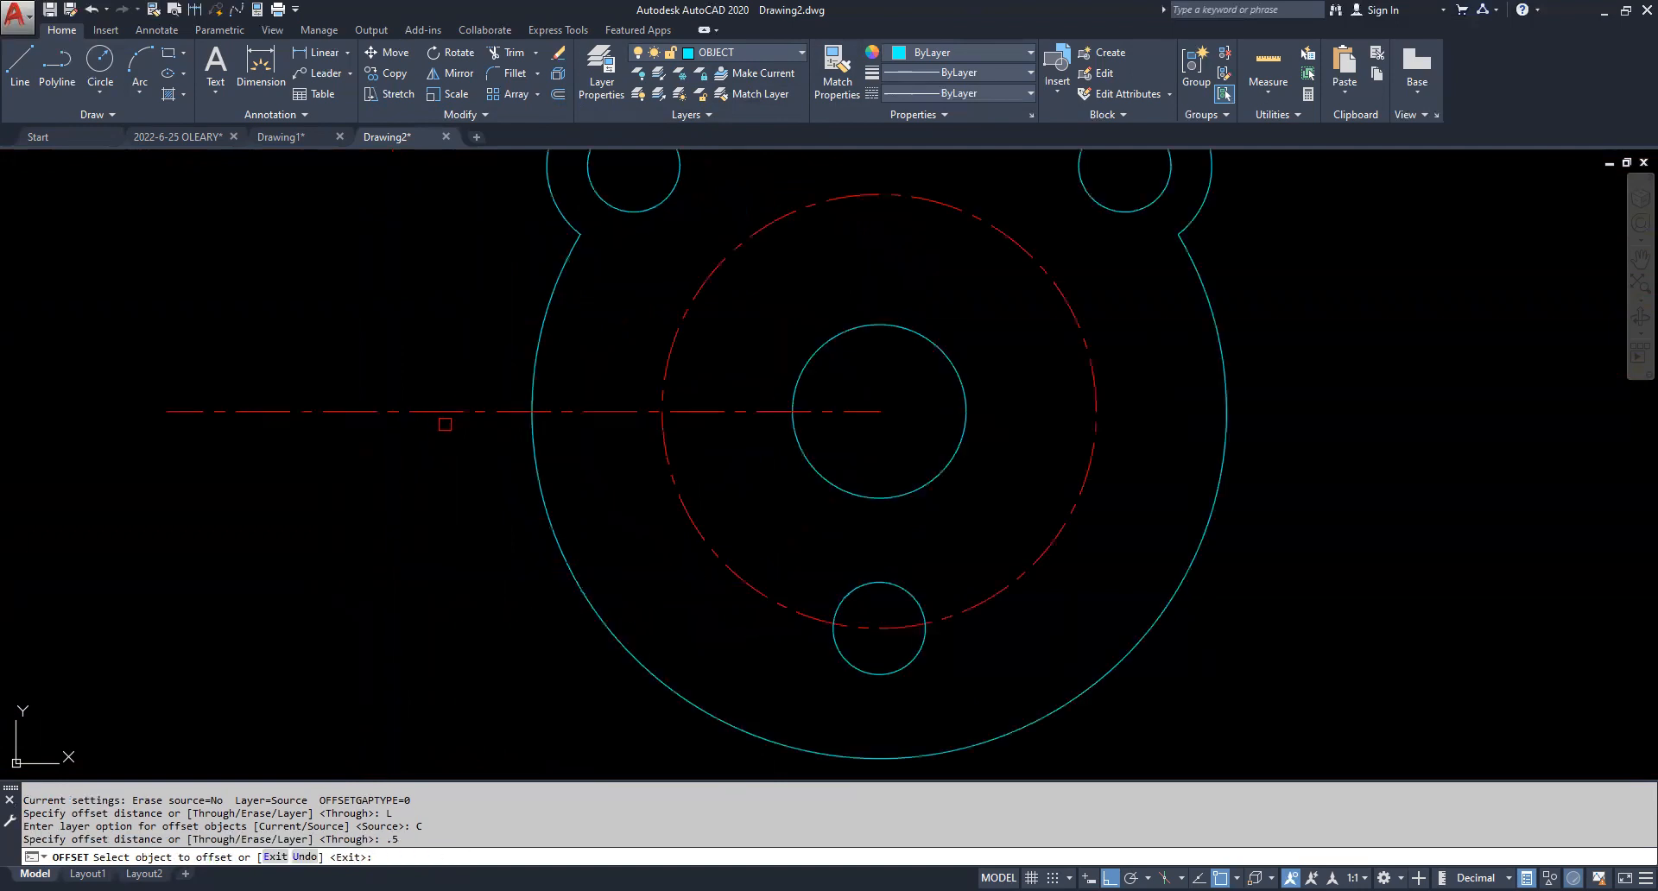
left_click(451, 409)
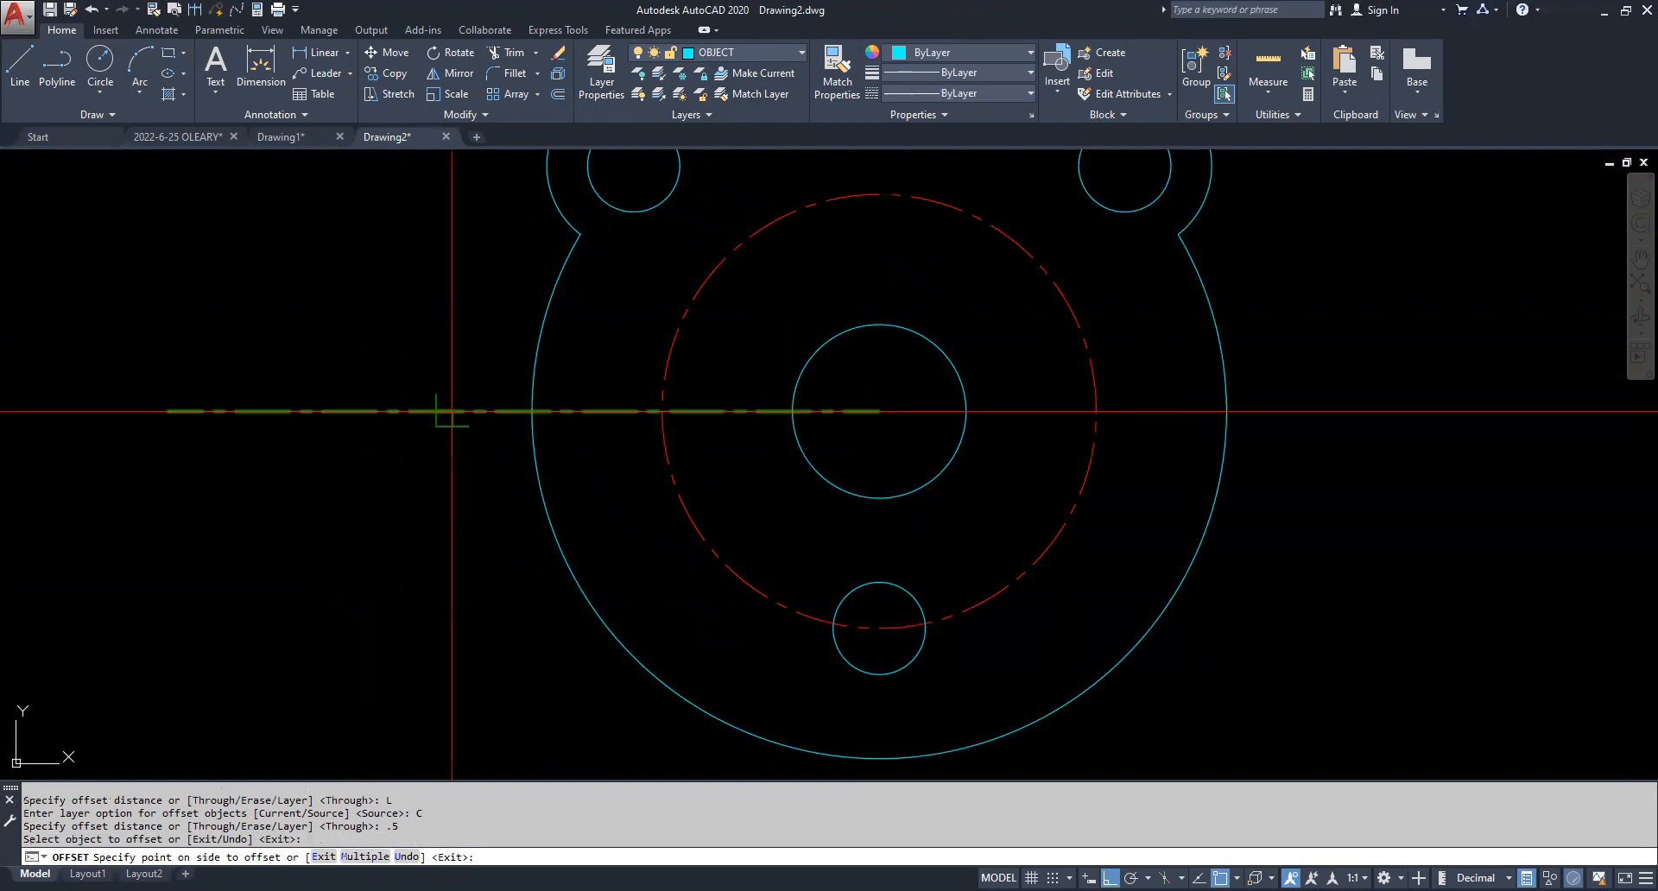
left_click(440, 334)
left_click(440, 410)
left_click(421, 488)
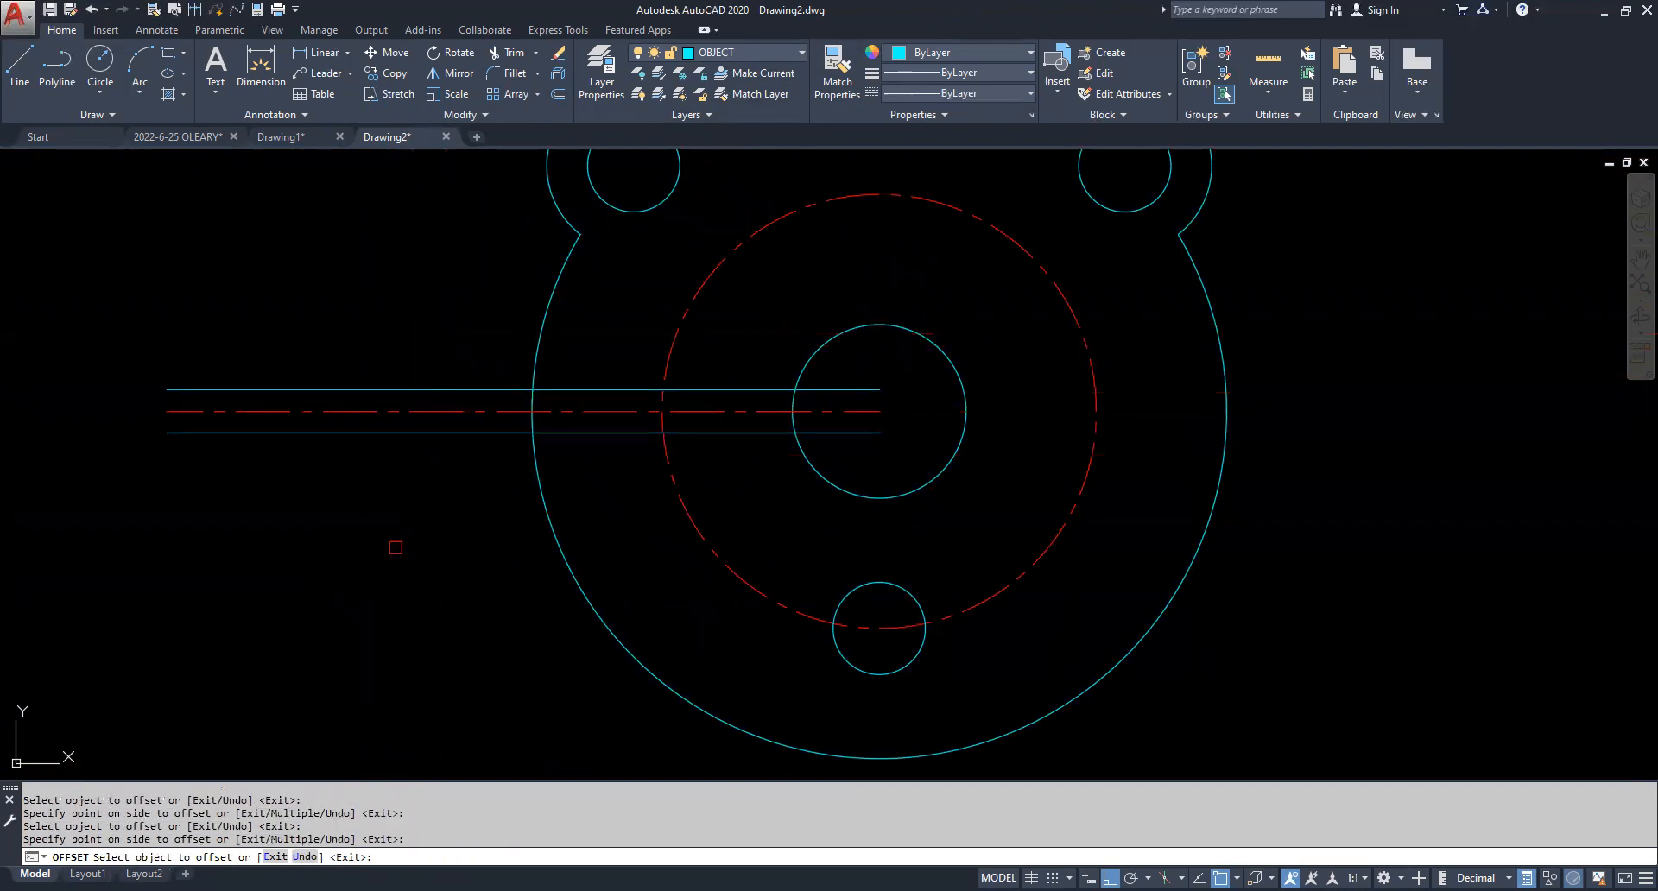
key("Escape")
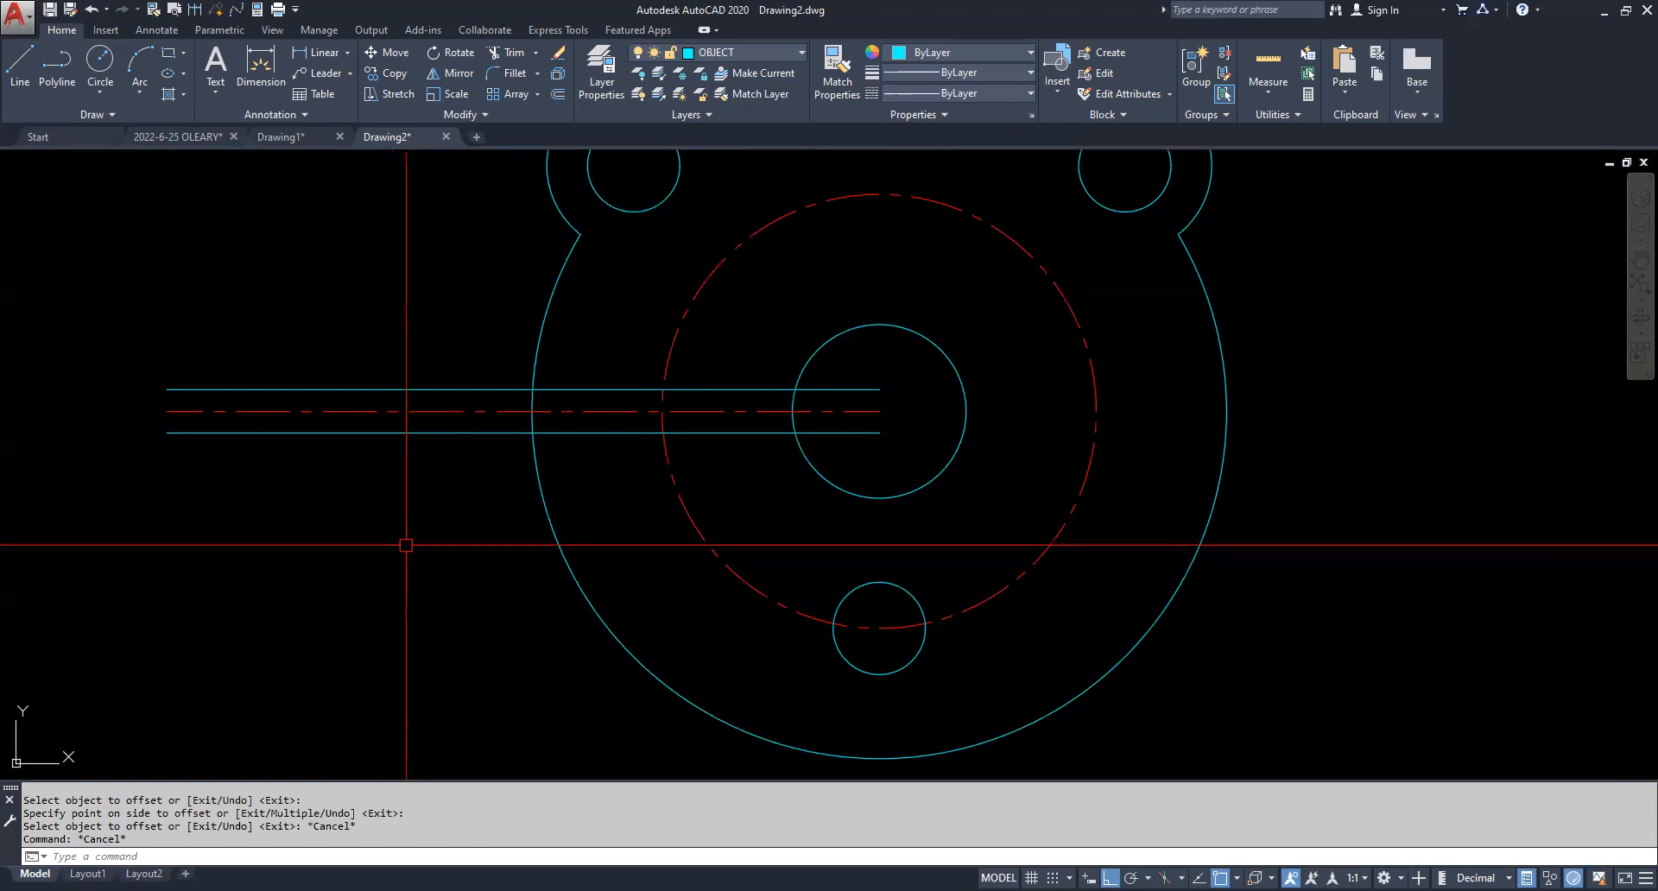
Draw a radius 11 circle concentric with the central circle
left_click(100, 65)
left_click(879, 411)
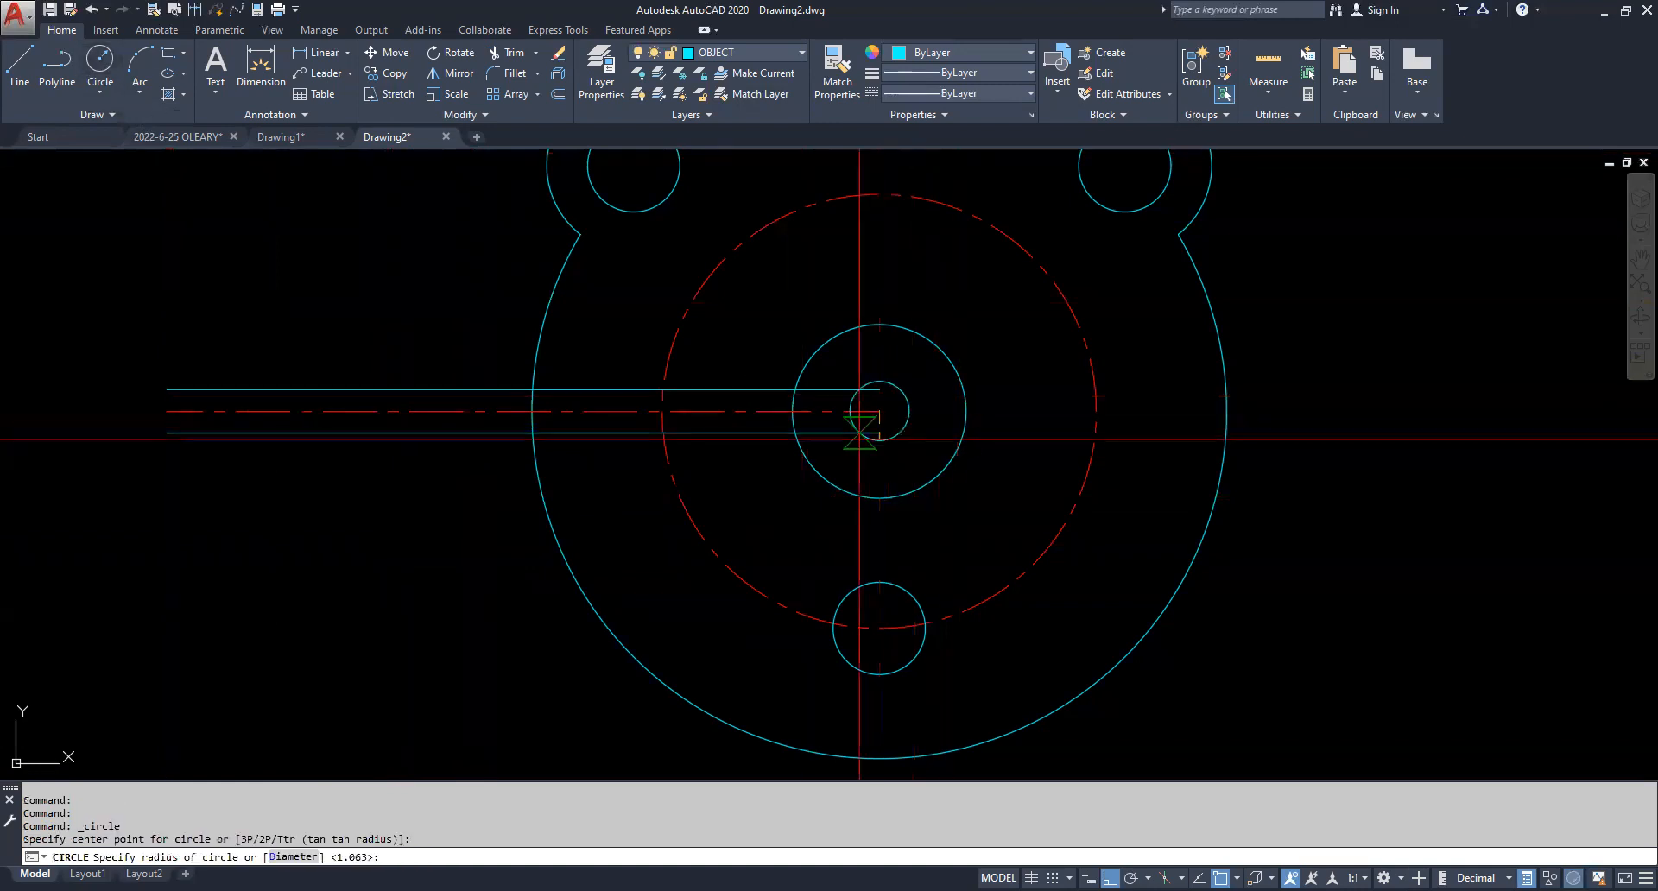
type("11")
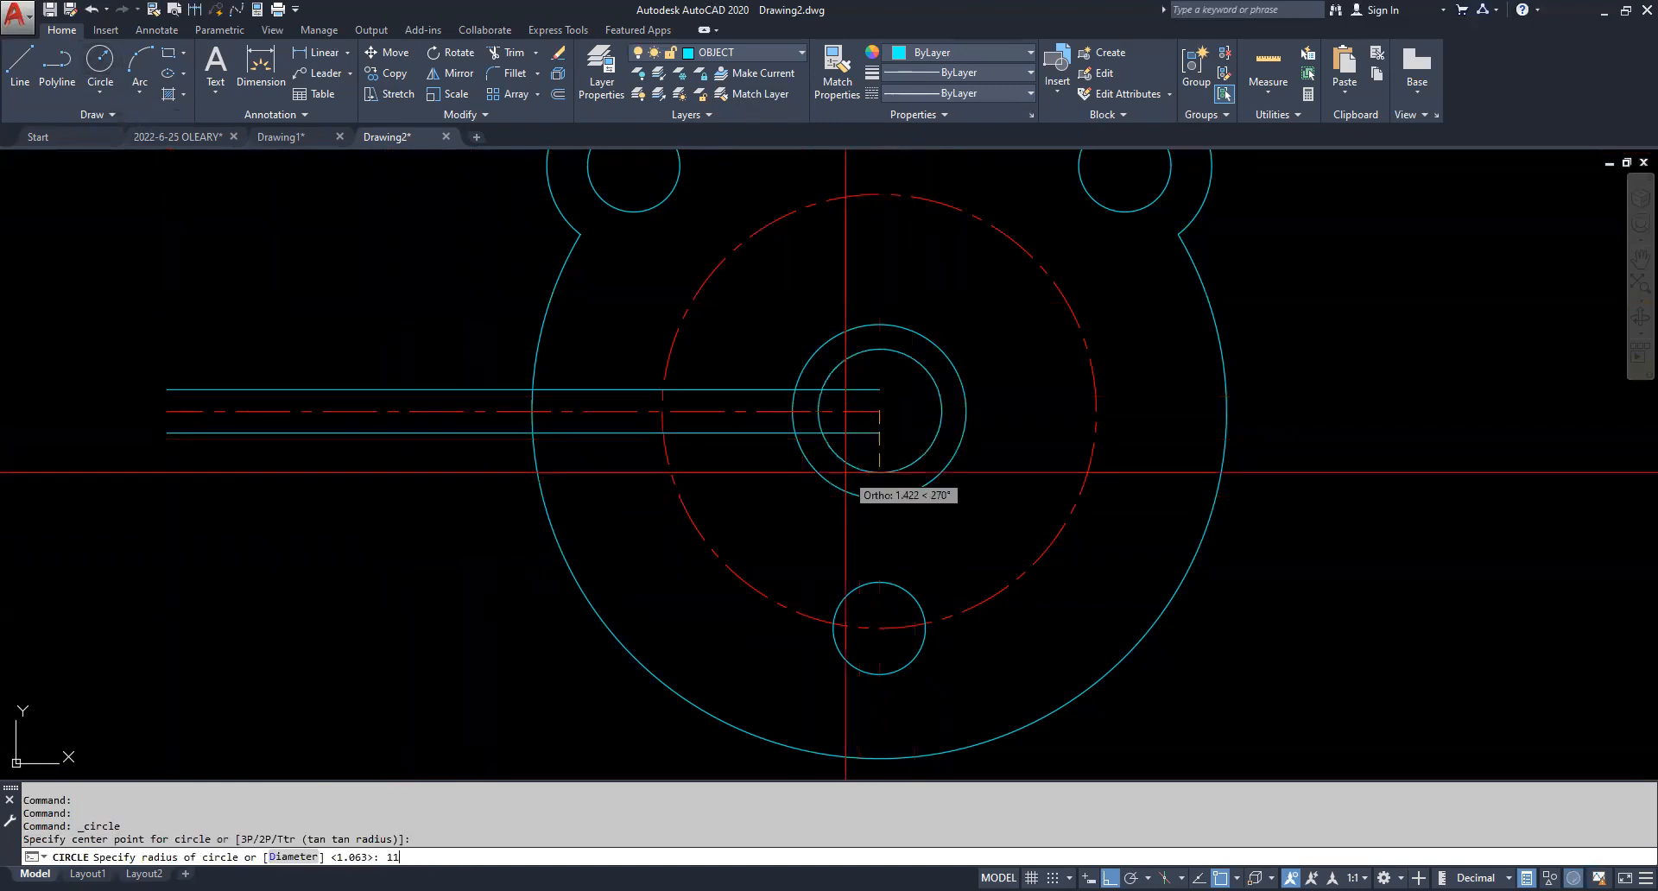
key("Return")
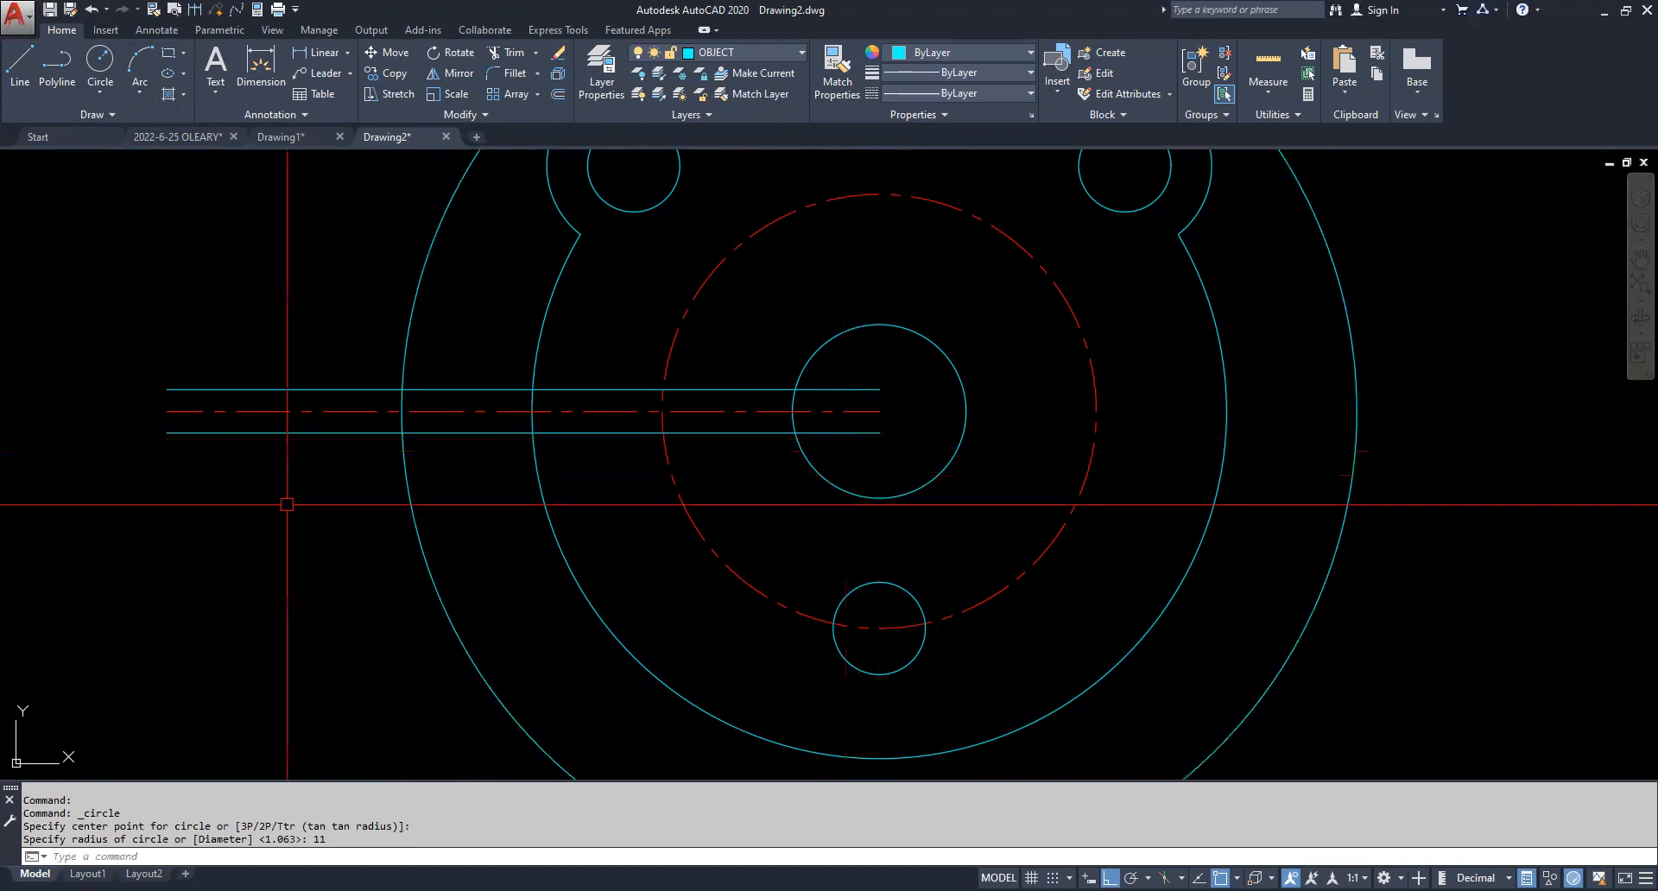
scroll(610, 343, "down", 3)
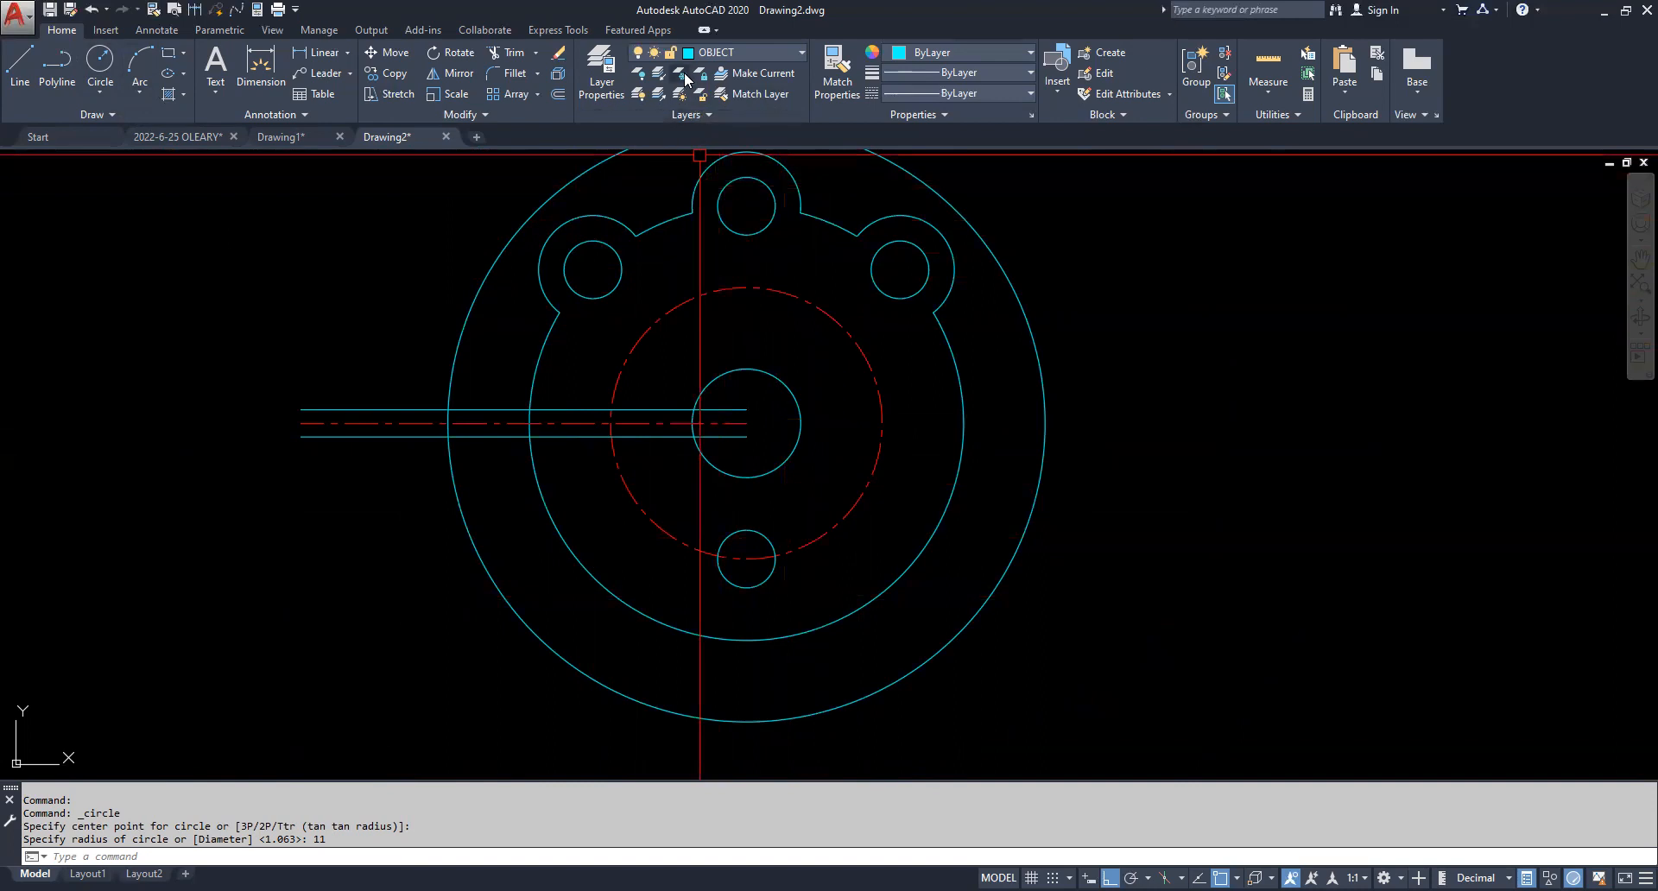
Freeze the layer of the radius 5 centerline circle and thaw all layers again
left_click(683, 76)
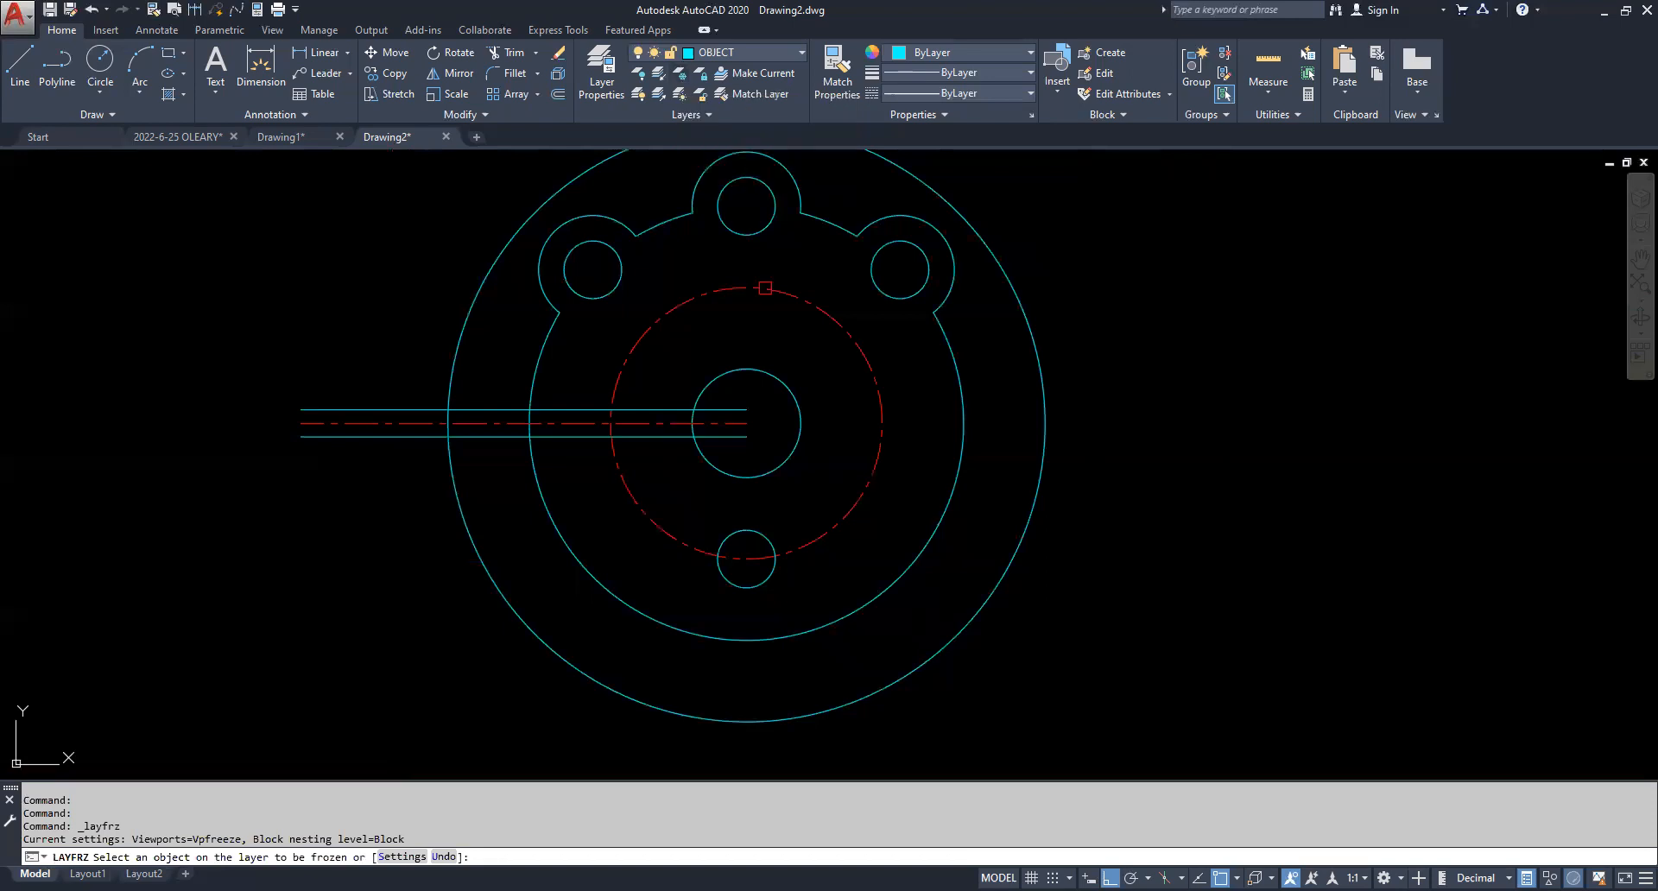
left_click(762, 287)
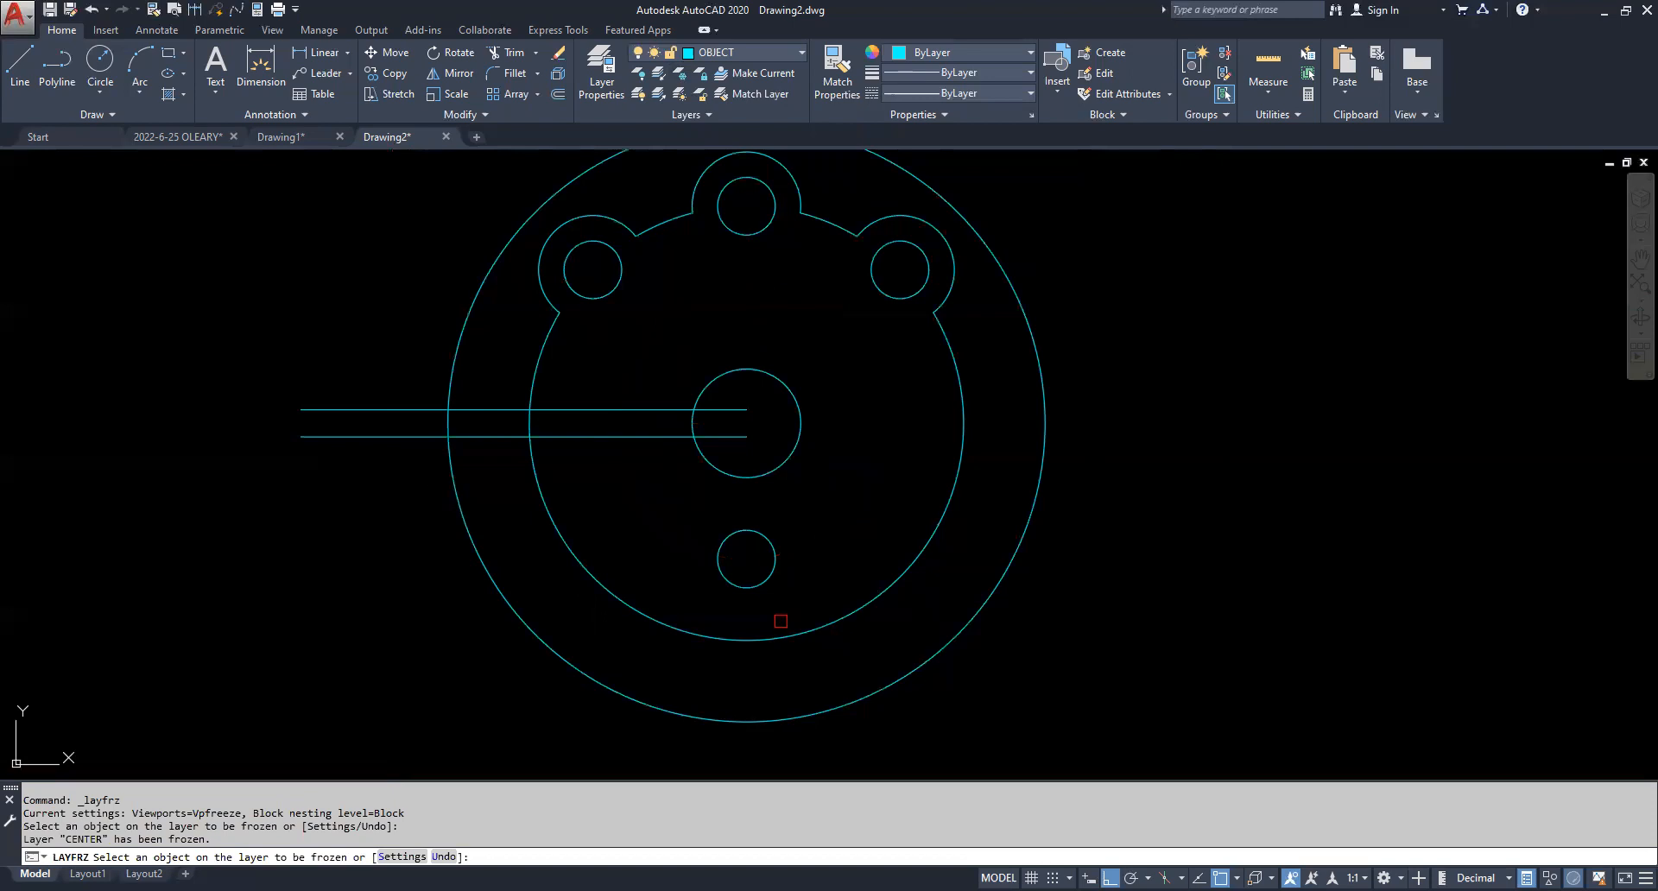
key("Escape")
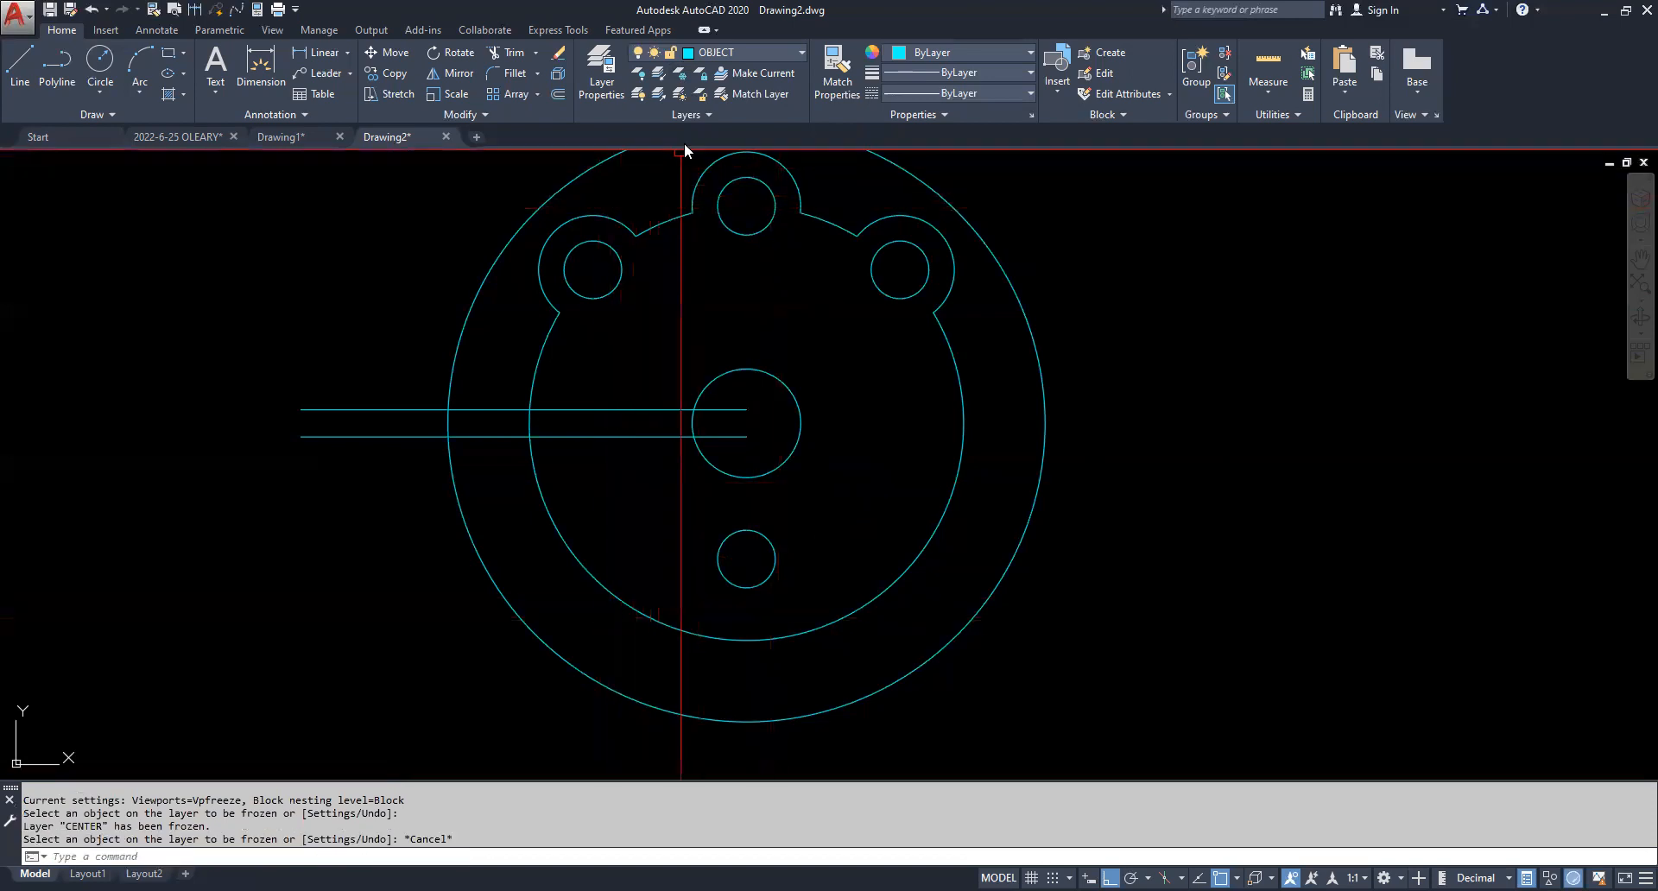
left_click(682, 95)
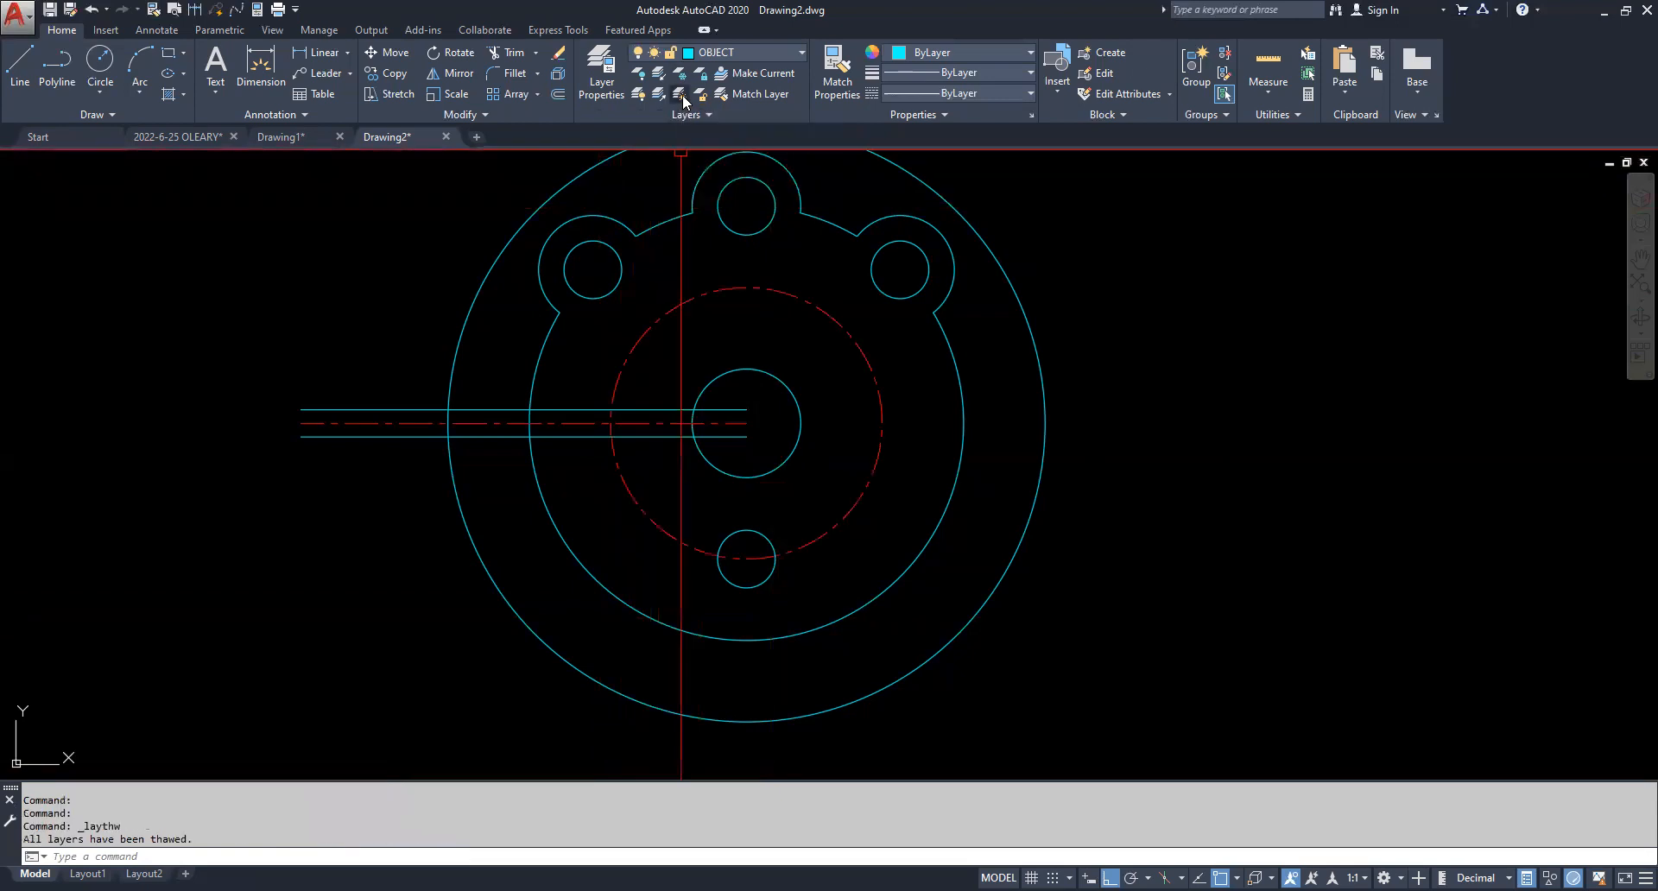
Freeze the CENTER layer by picking the radius 5 centerline circle
left_click(682, 73)
left_click(699, 295)
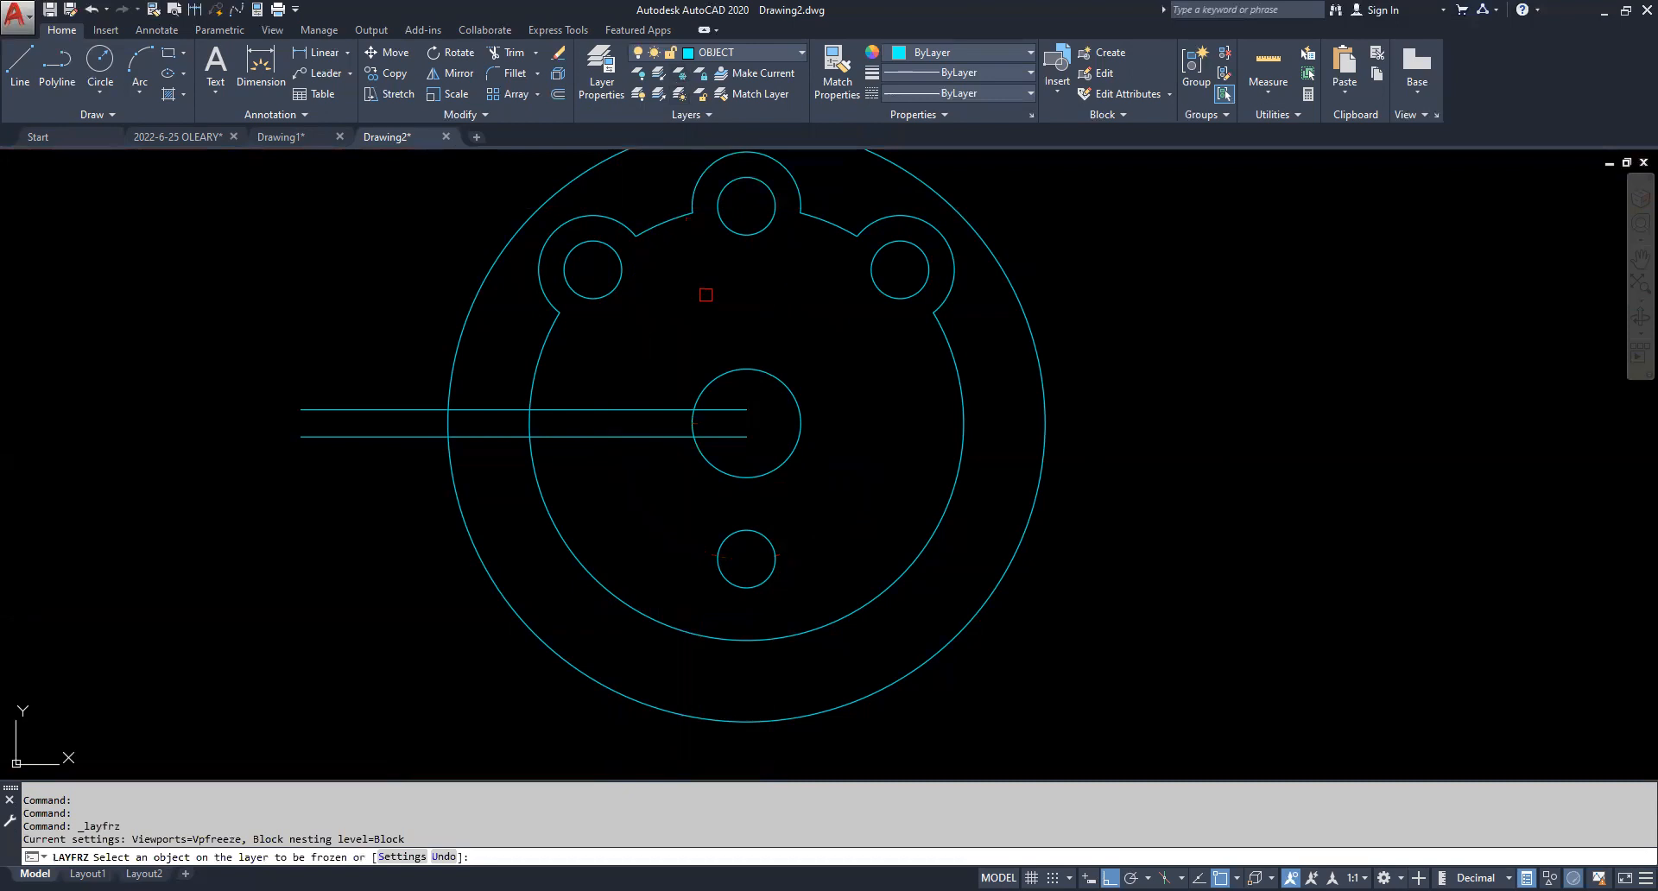
key("Escape")
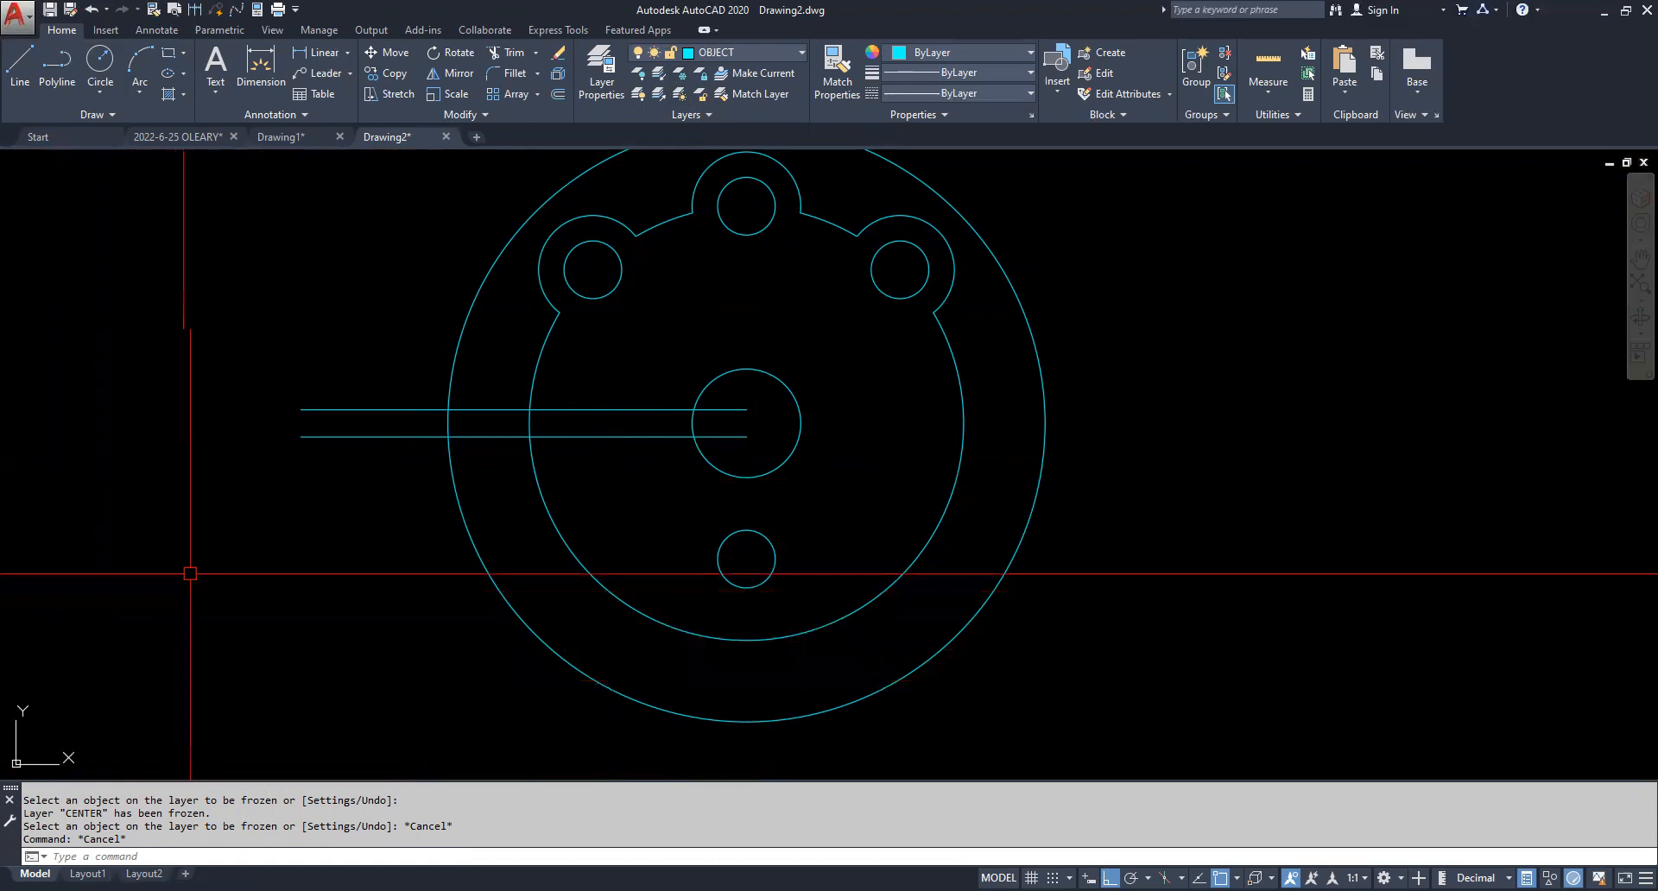
Trim the two offset lines, the radius 11 circle and the body arc between the lines into a narrow tab joined to the body
left_click(505, 53)
left_click(573, 474)
left_click(396, 398)
right_click(392, 400)
left_click(388, 459)
left_click(347, 391)
left_click(455, 365)
left_click(469, 364)
left_click(410, 326)
left_click(611, 482)
left_click(603, 378)
left_click(530, 423)
key("Escape")
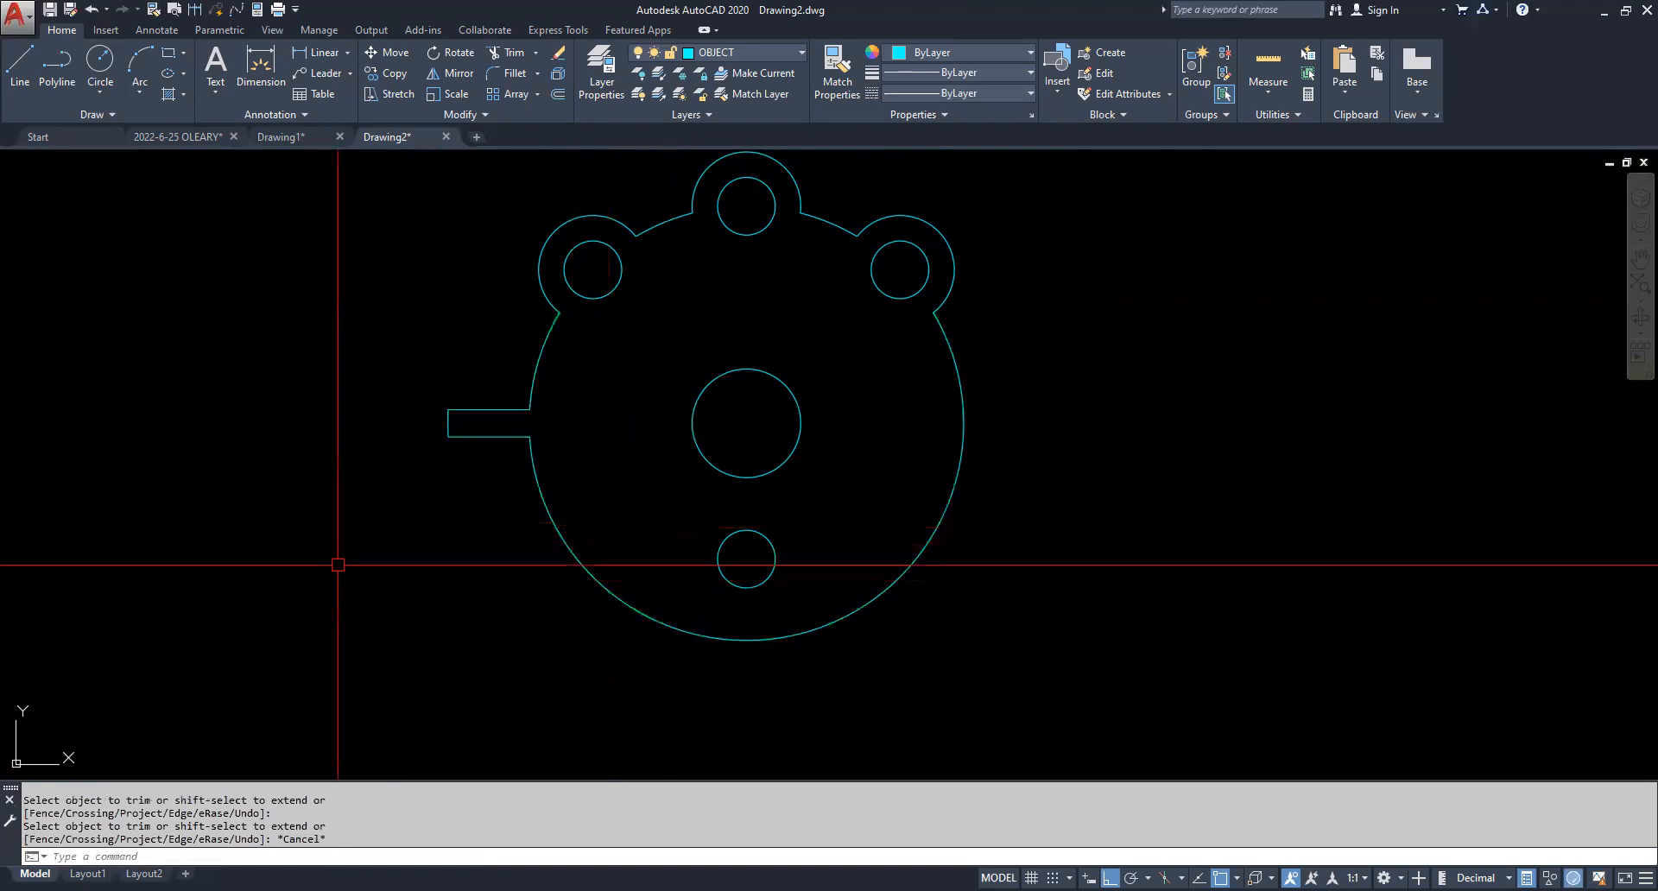
Erase the remaining radius 11 arc that closes the tab's outer end
left_click(386, 363)
left_click(454, 474)
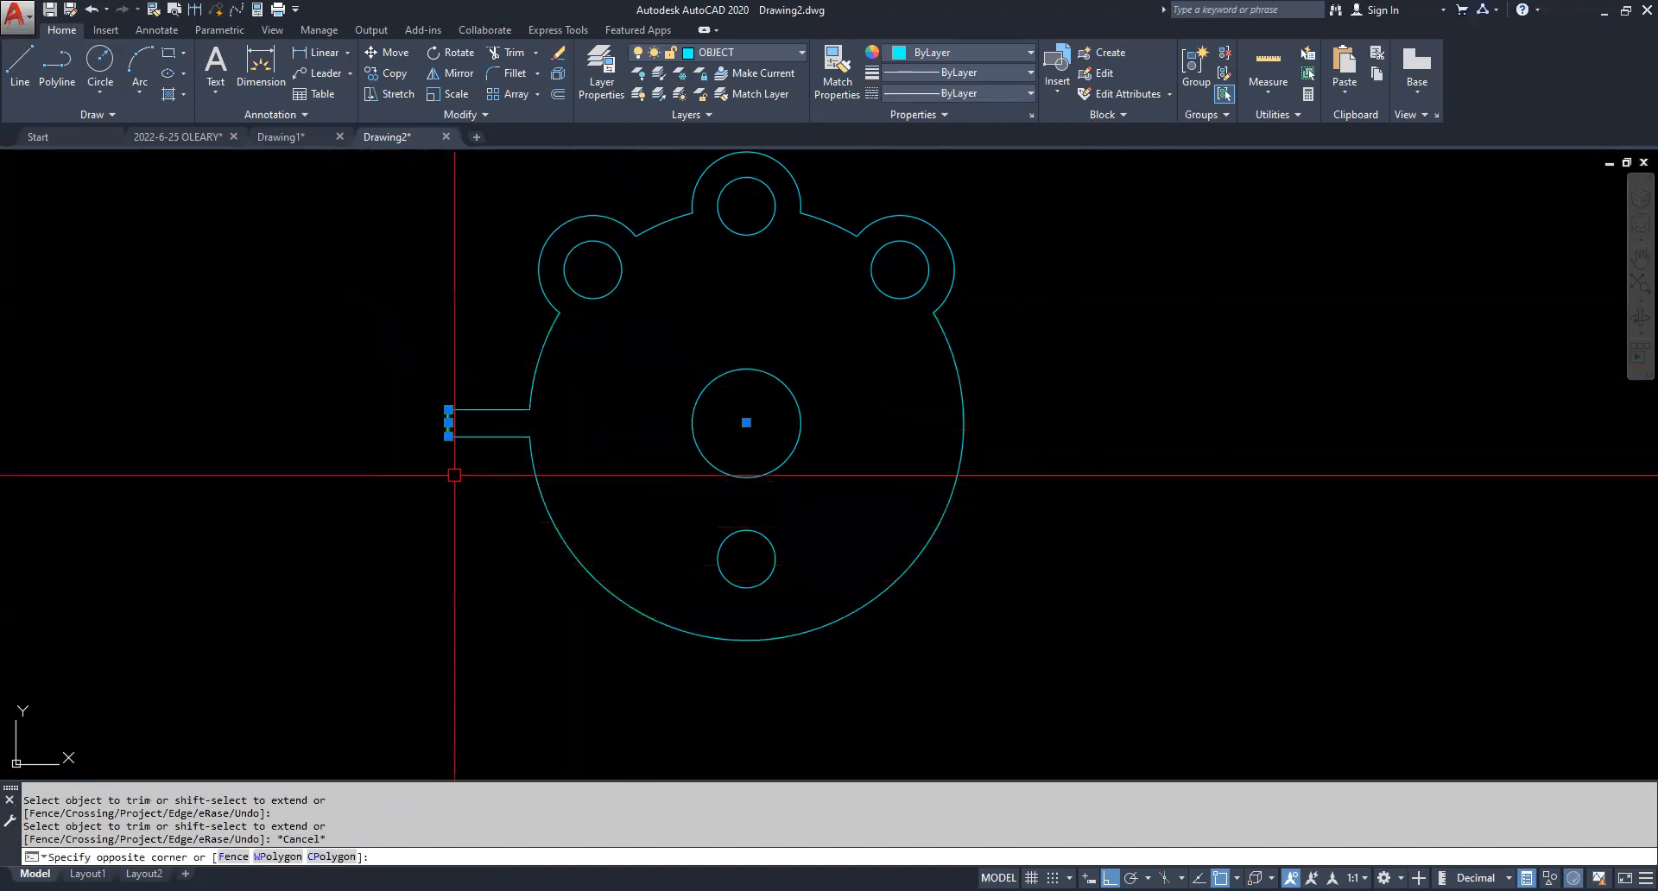
key("Delete")
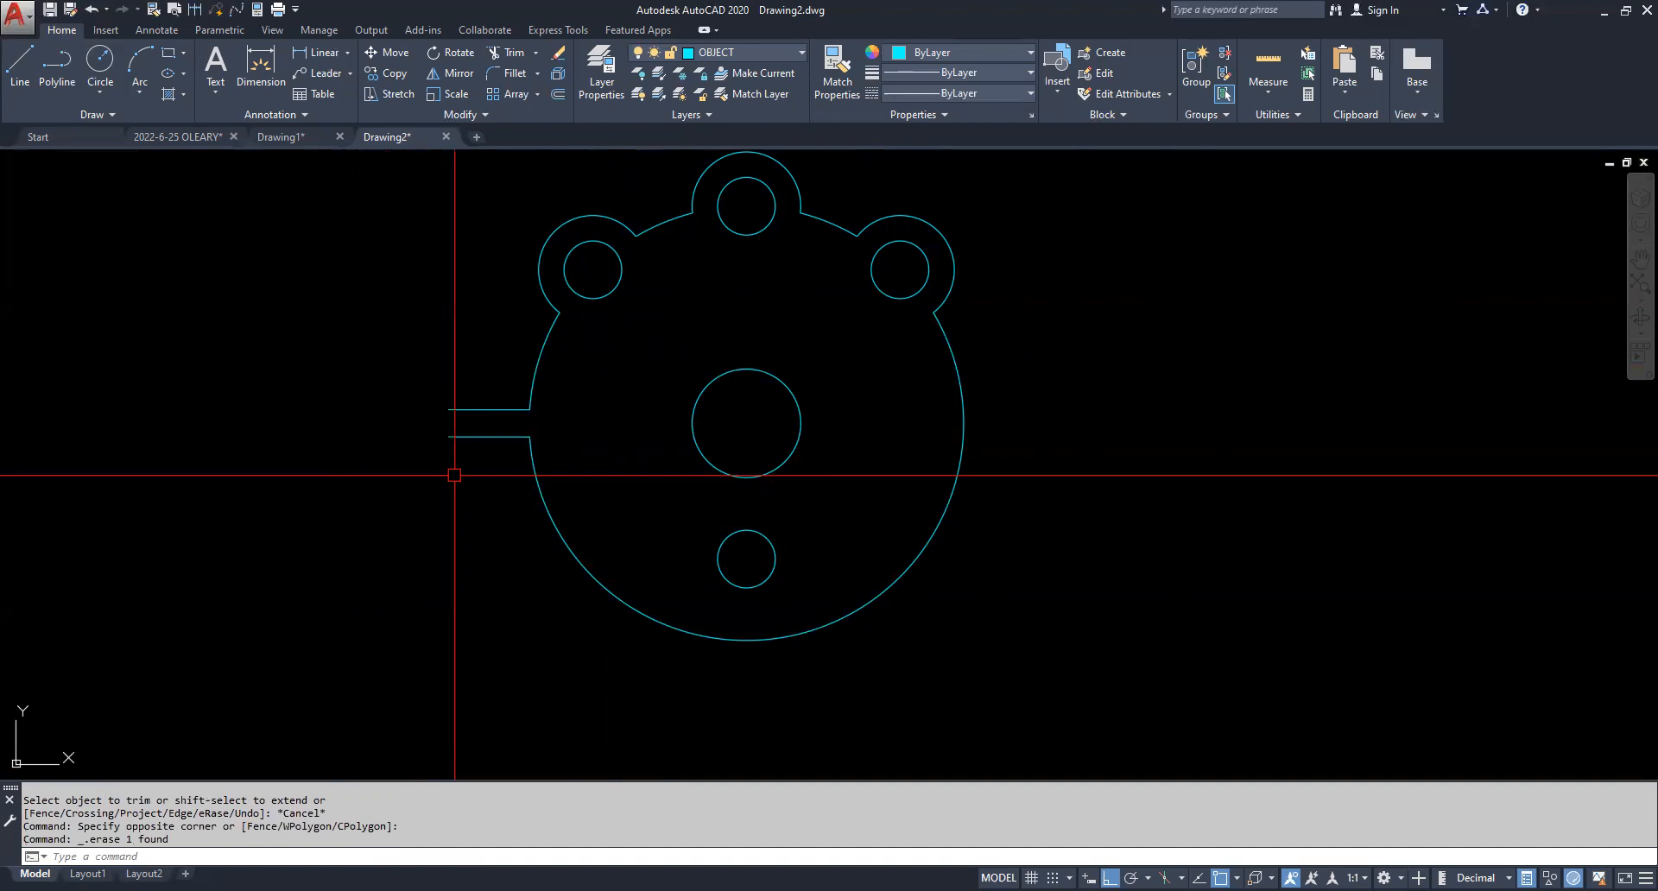
Close the tab's outer end with a radius 2 Start, End, Radius arc from the lower line's endpoint to the upper line's endpoint
scroll(422, 449, "up", 4)
scroll(424, 404, "up", 2)
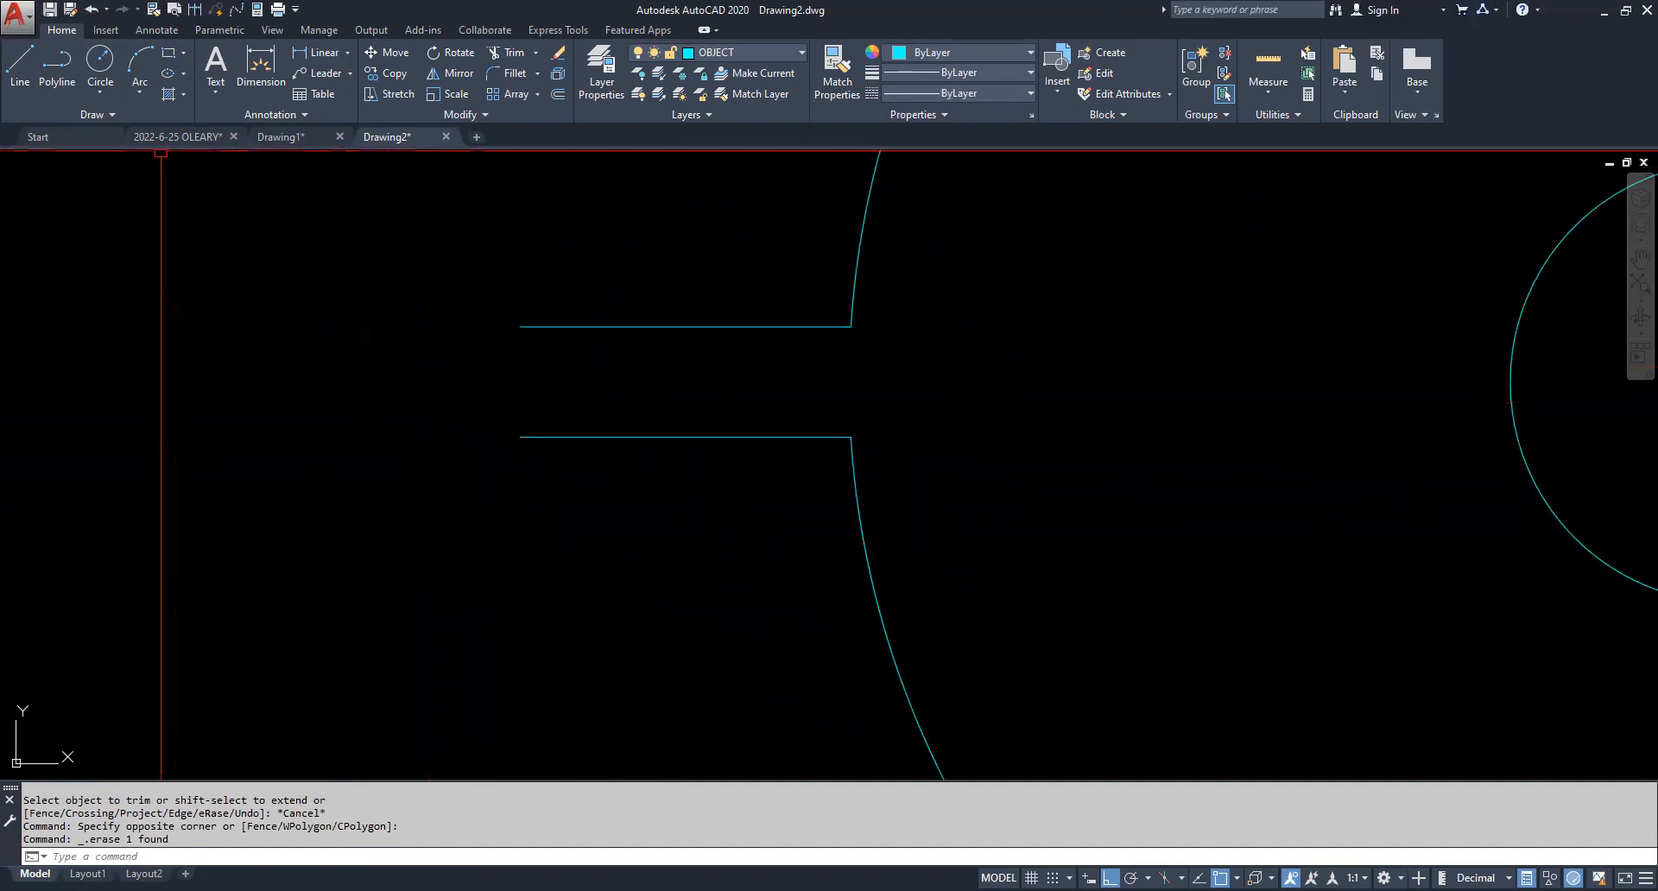
left_click(145, 87)
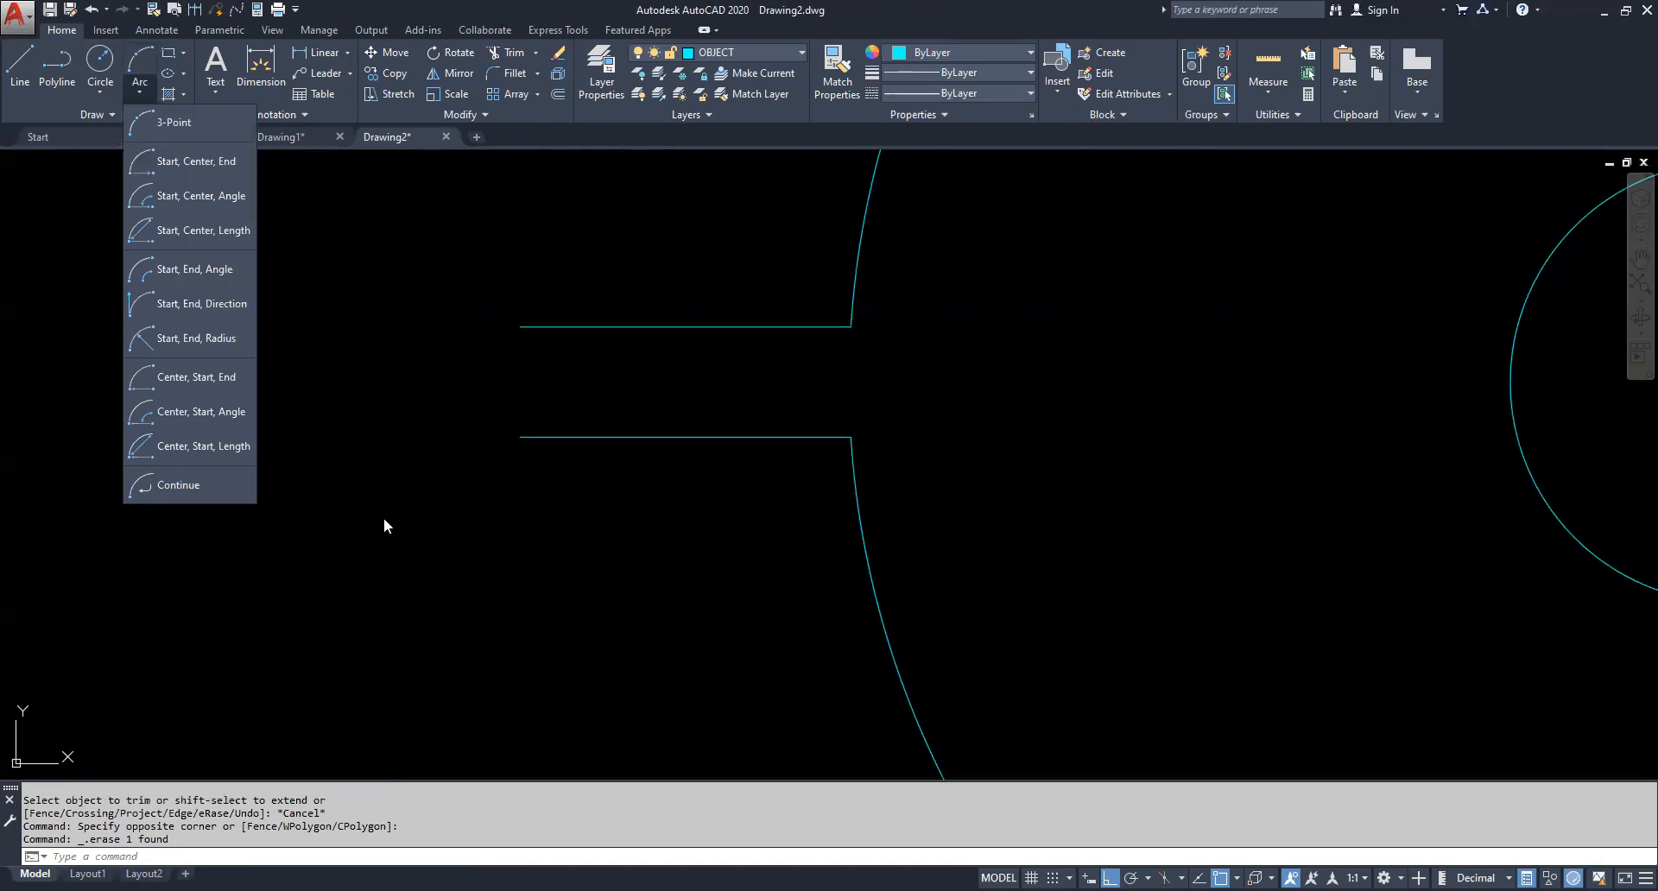
left_click(199, 338)
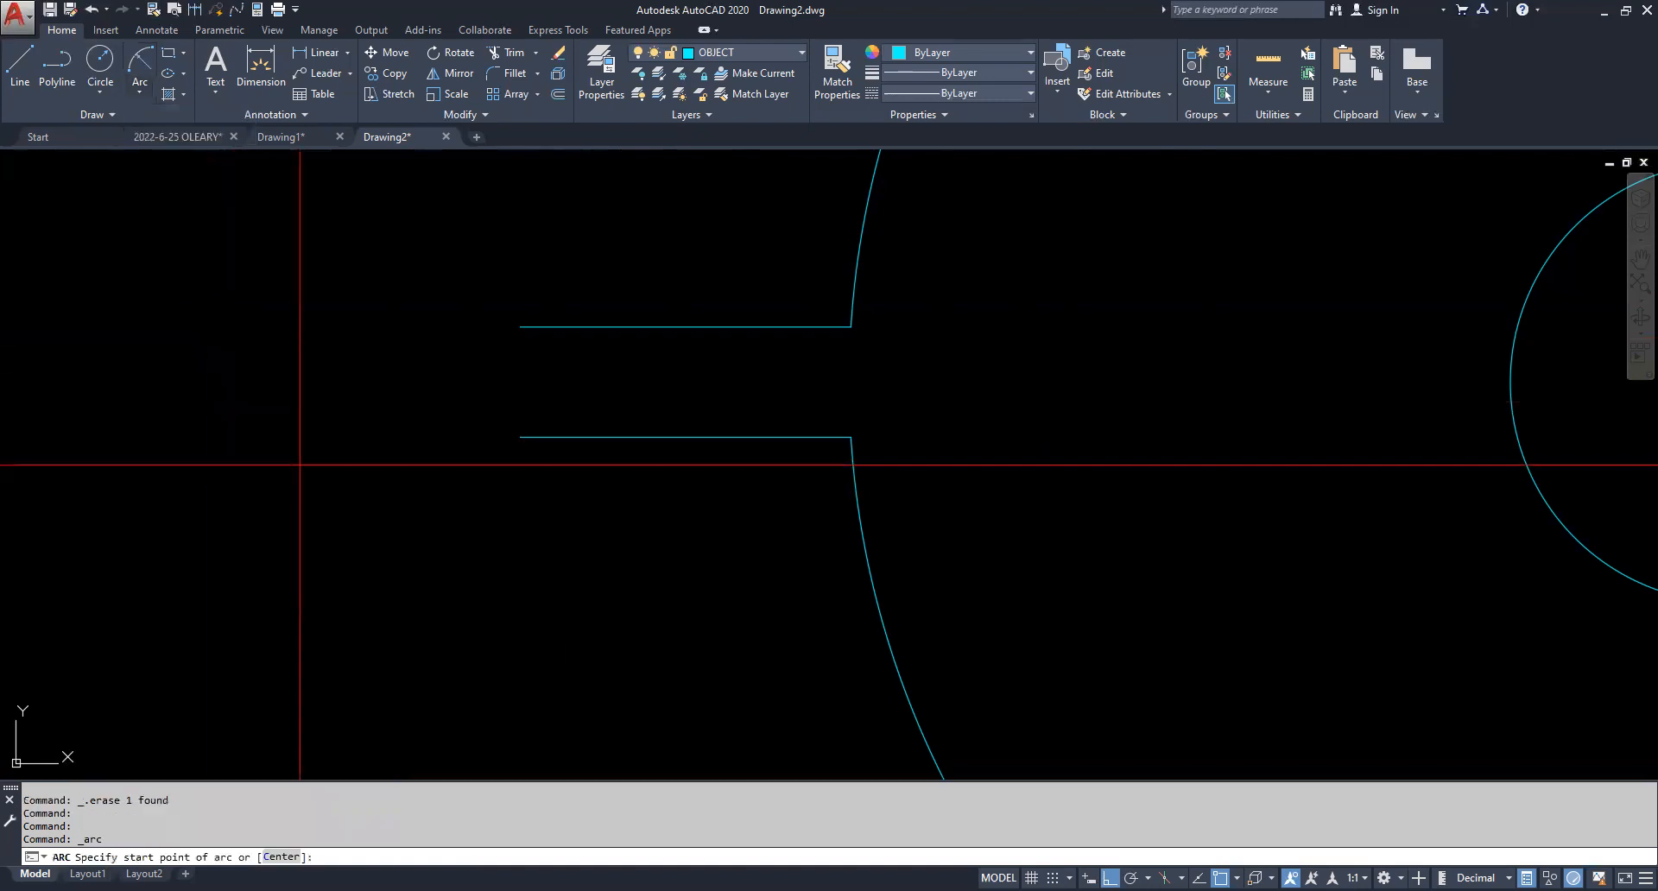
left_click(520, 436)
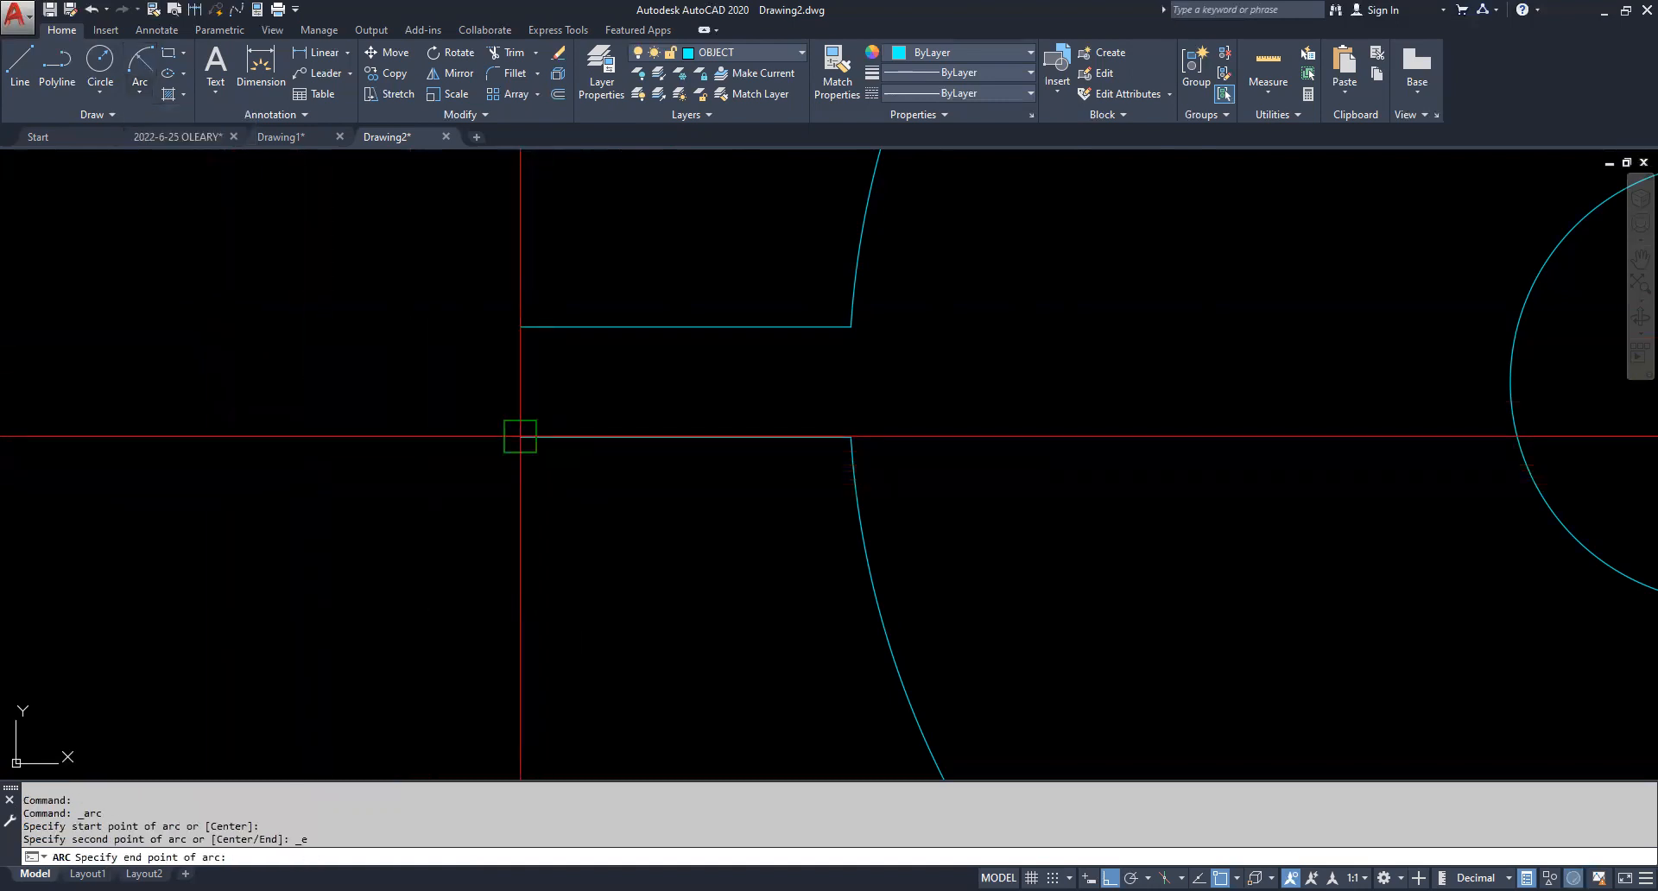
left_click(519, 327)
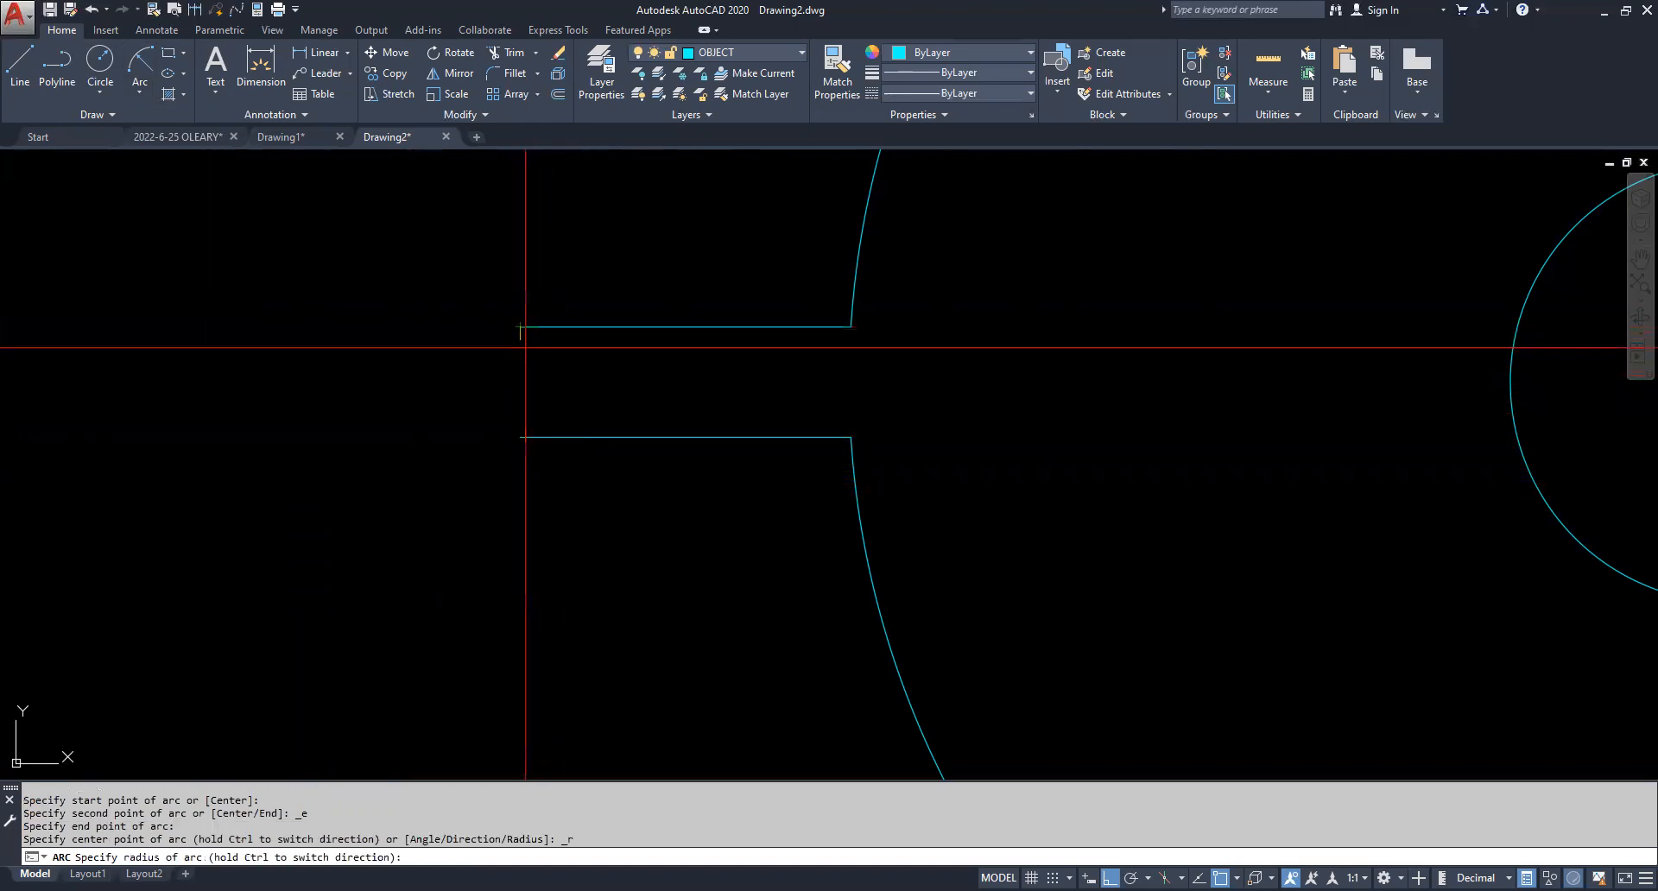
type("2")
key("Return")
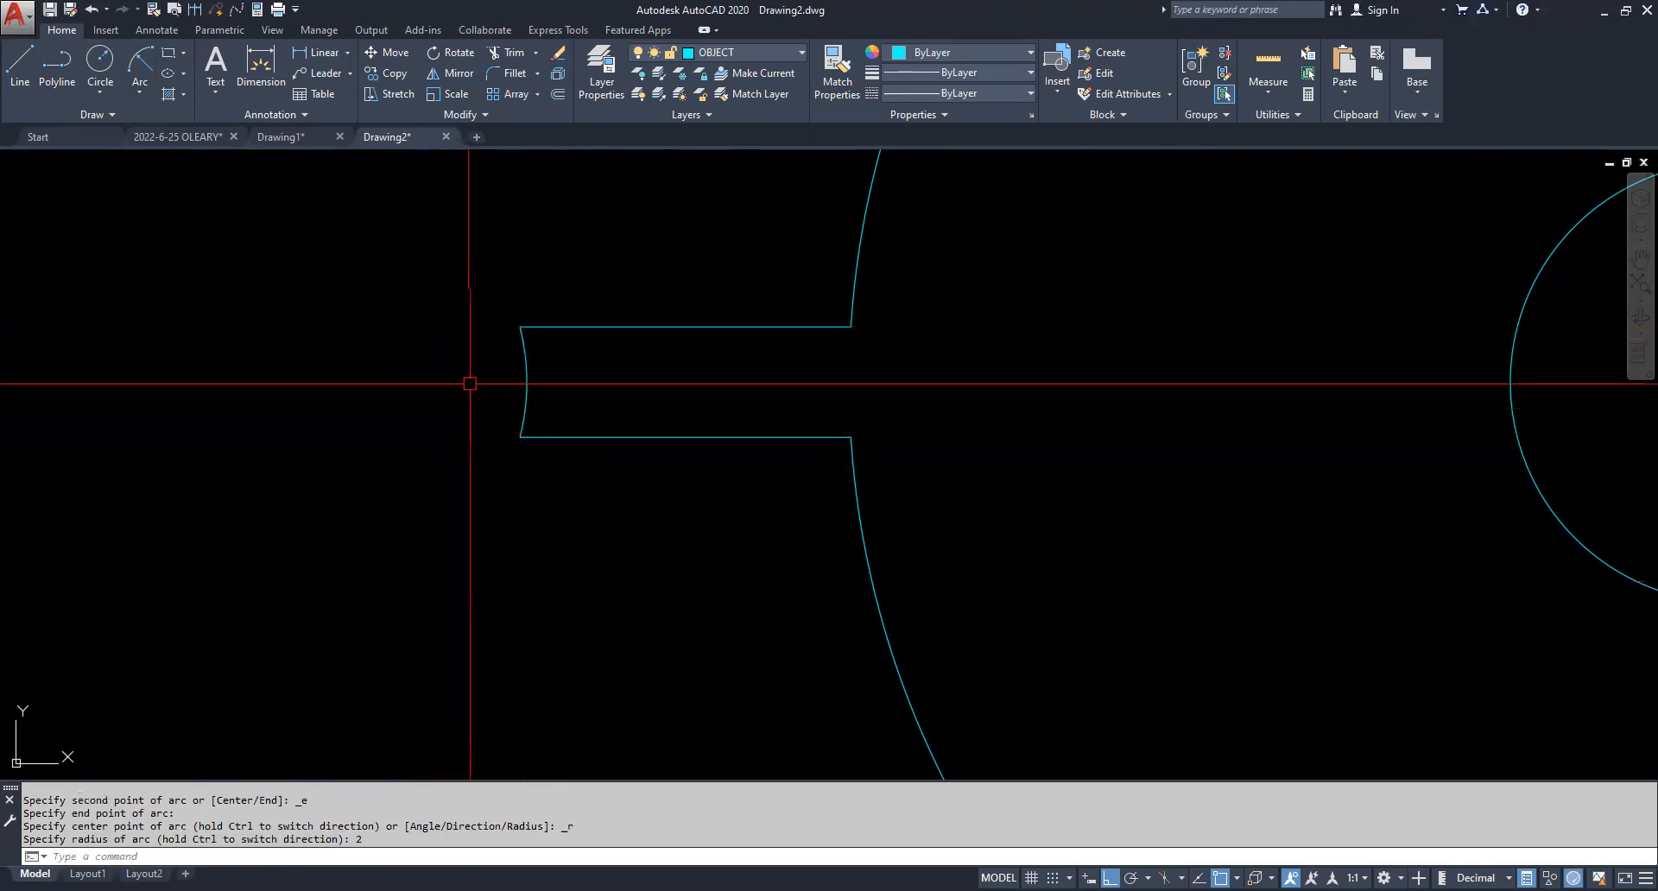
scroll(522, 323, "up", 2)
scroll(423, 517, "down", 6)
scroll(423, 473, "down", 2)
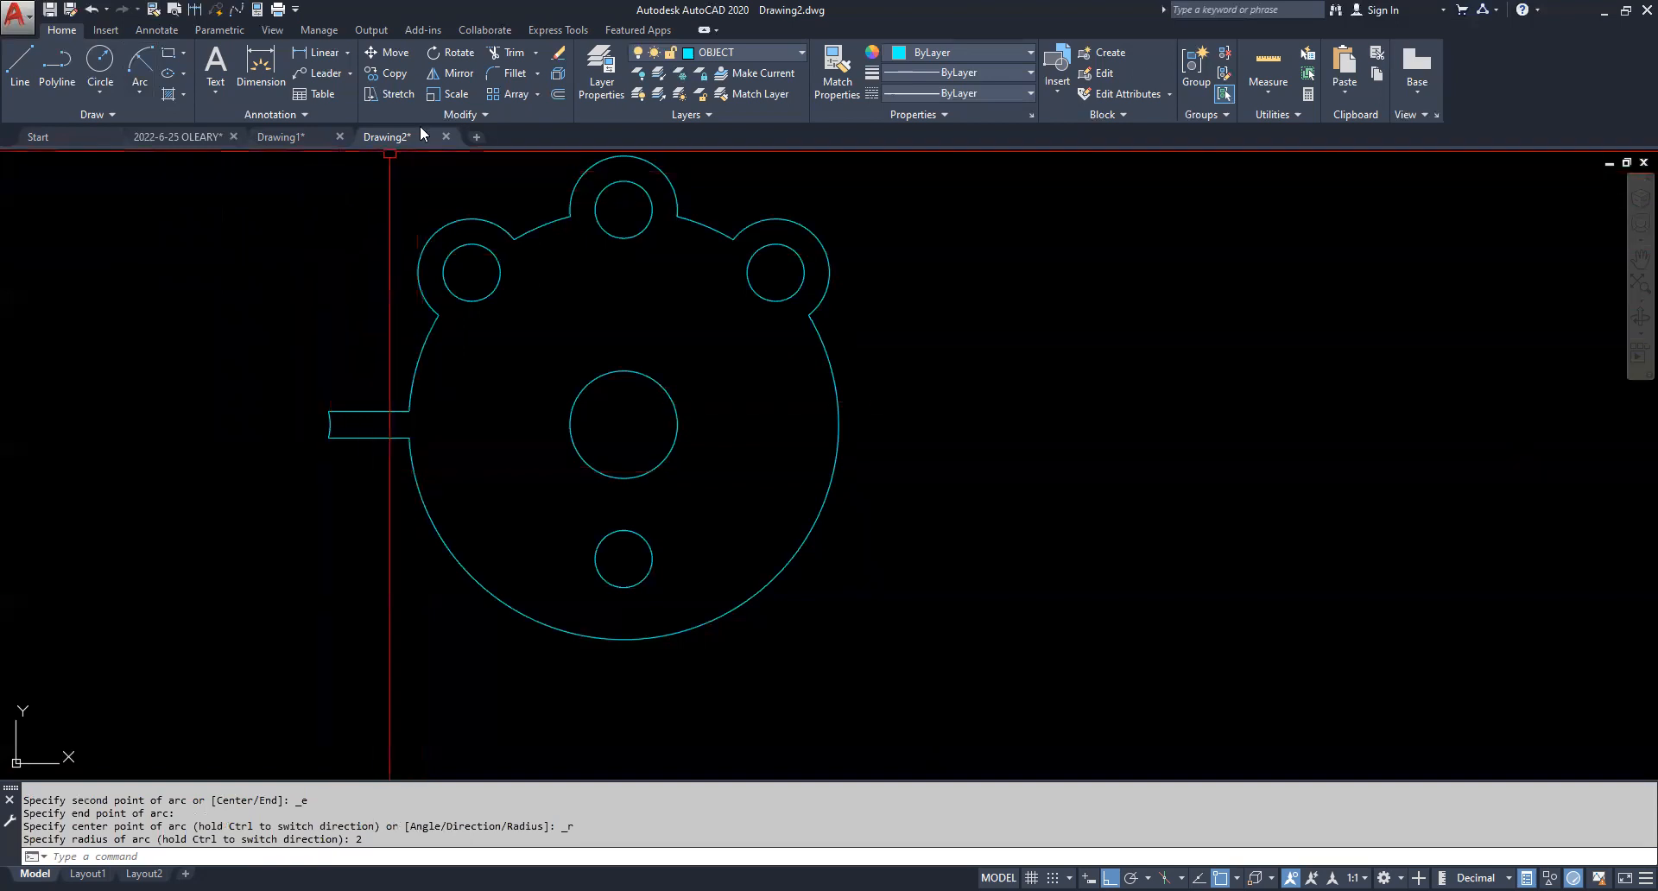
Create a polar array of the tab's two lines and end arc about the center of the body
left_click(536, 94)
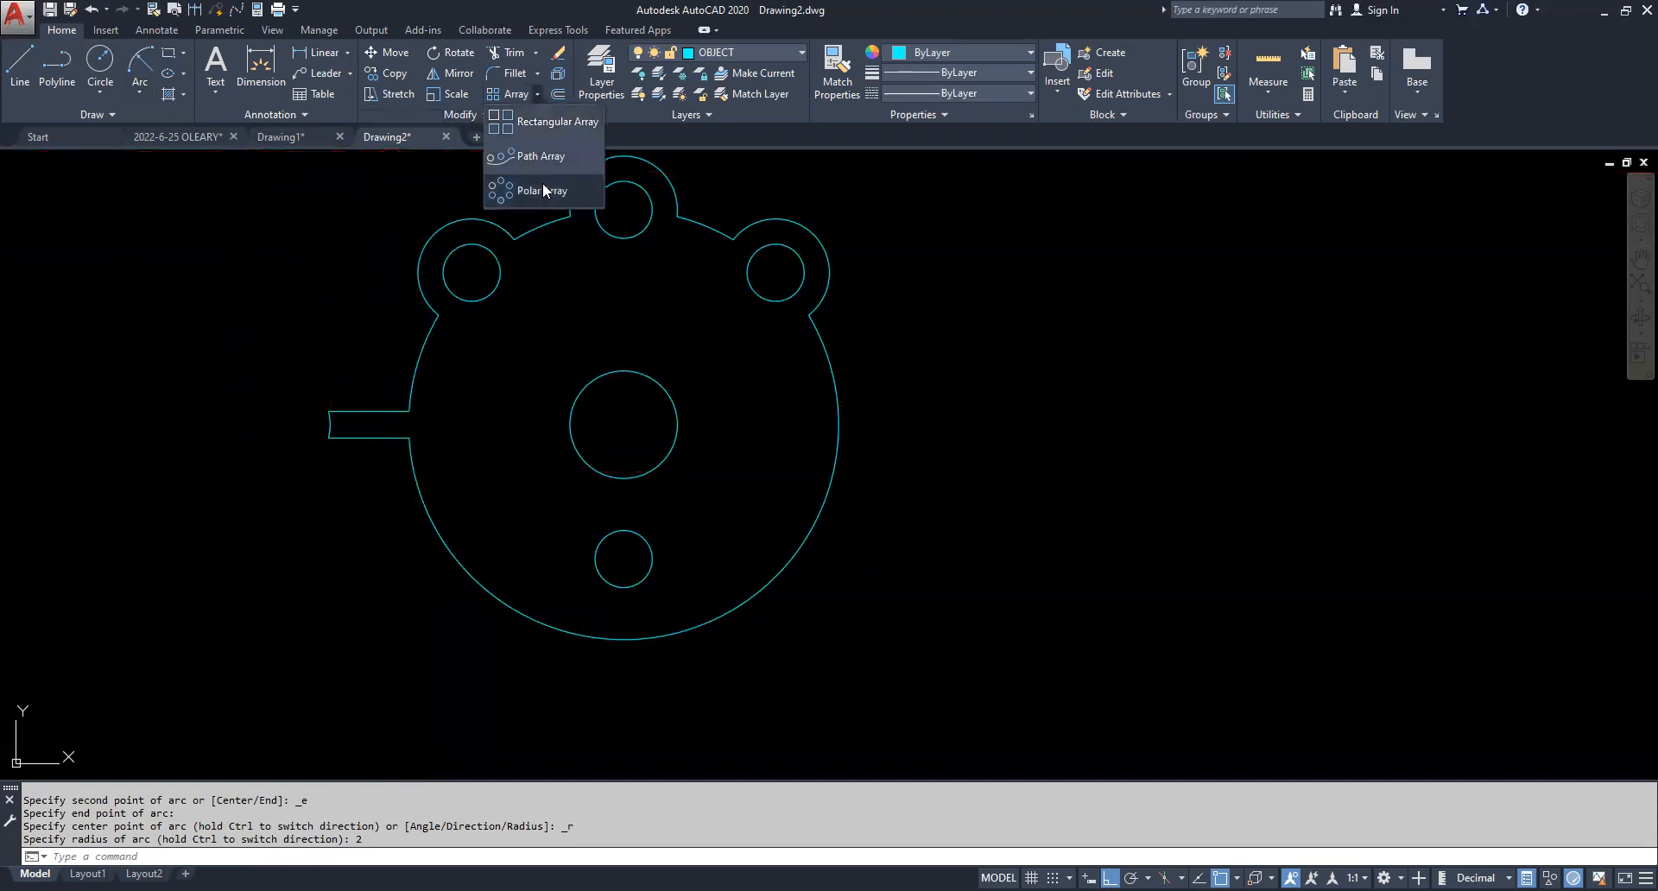
left_click(542, 183)
left_click(261, 395)
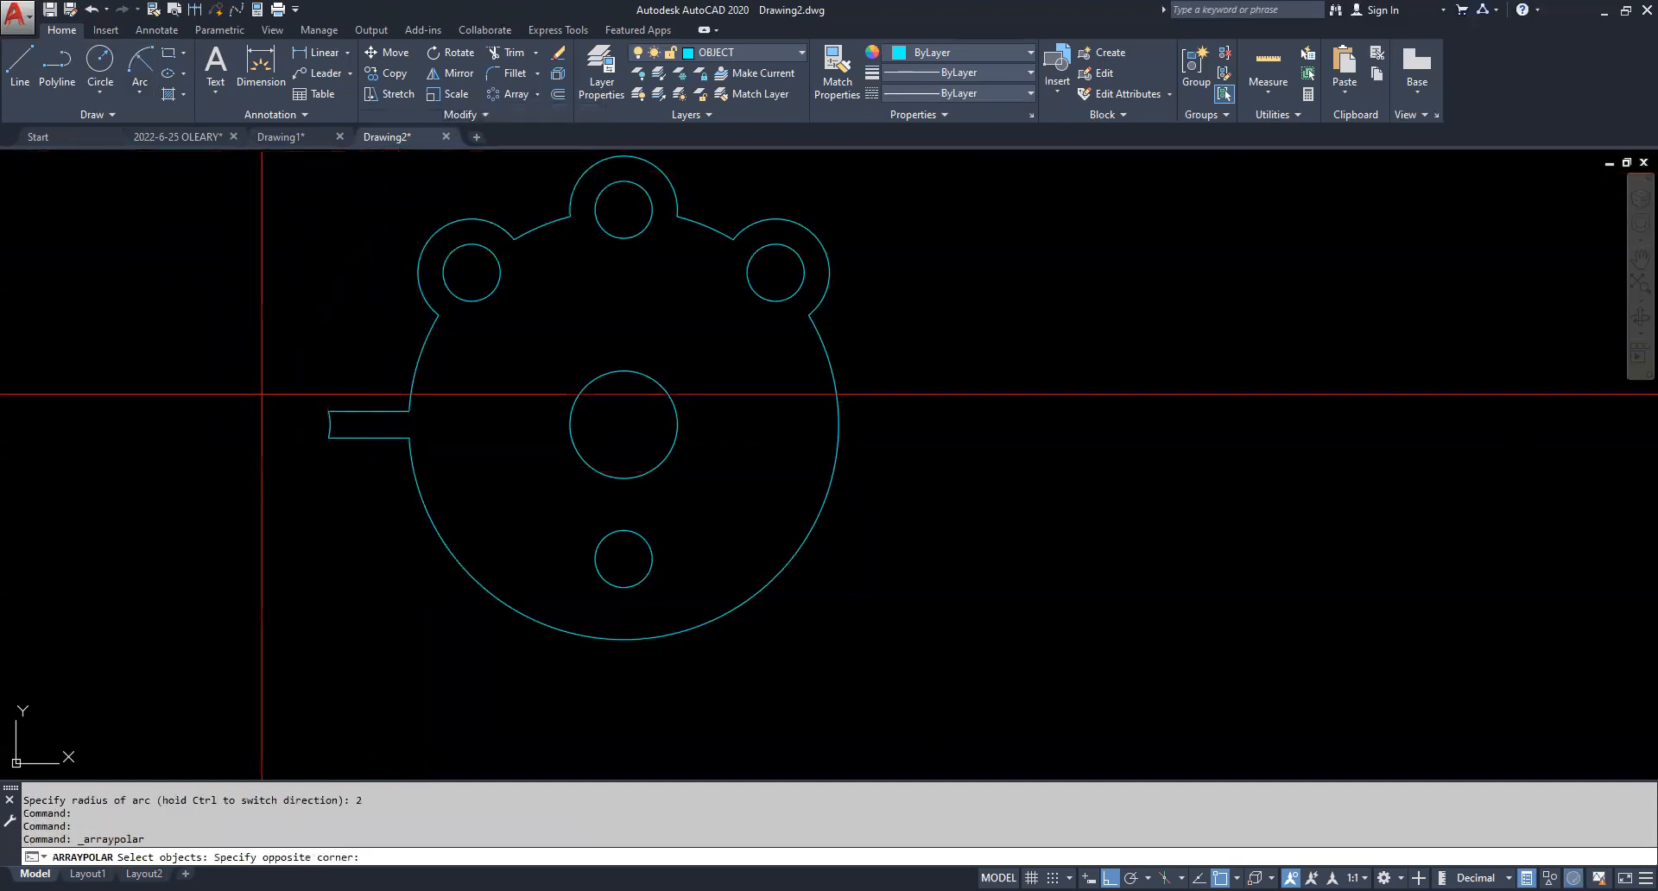
left_click(446, 465)
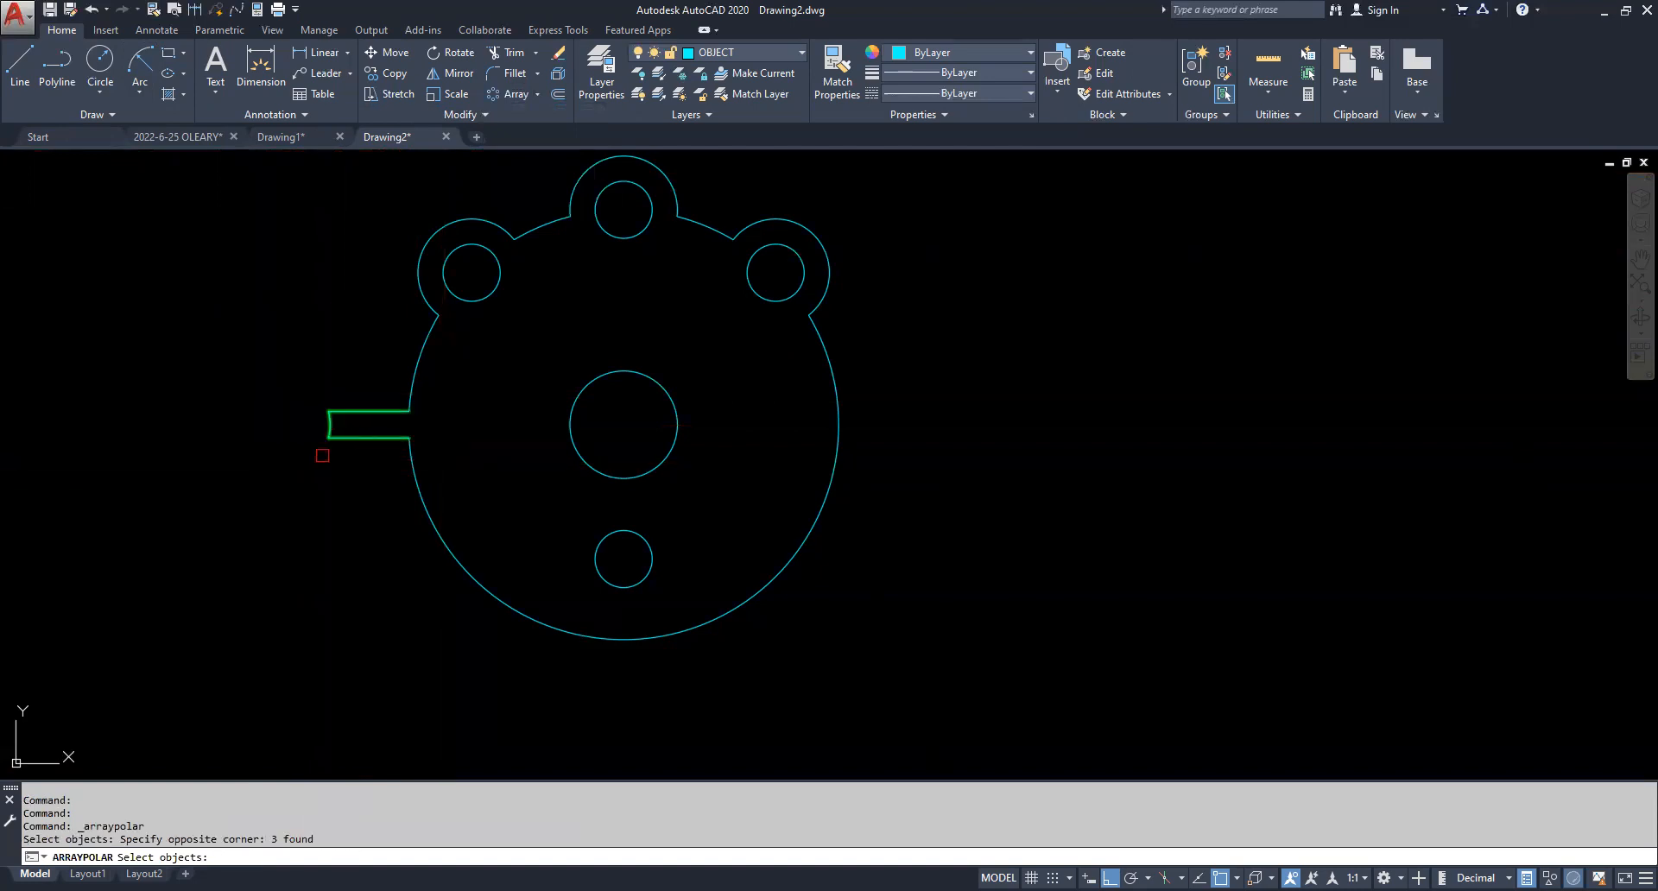
key("Return")
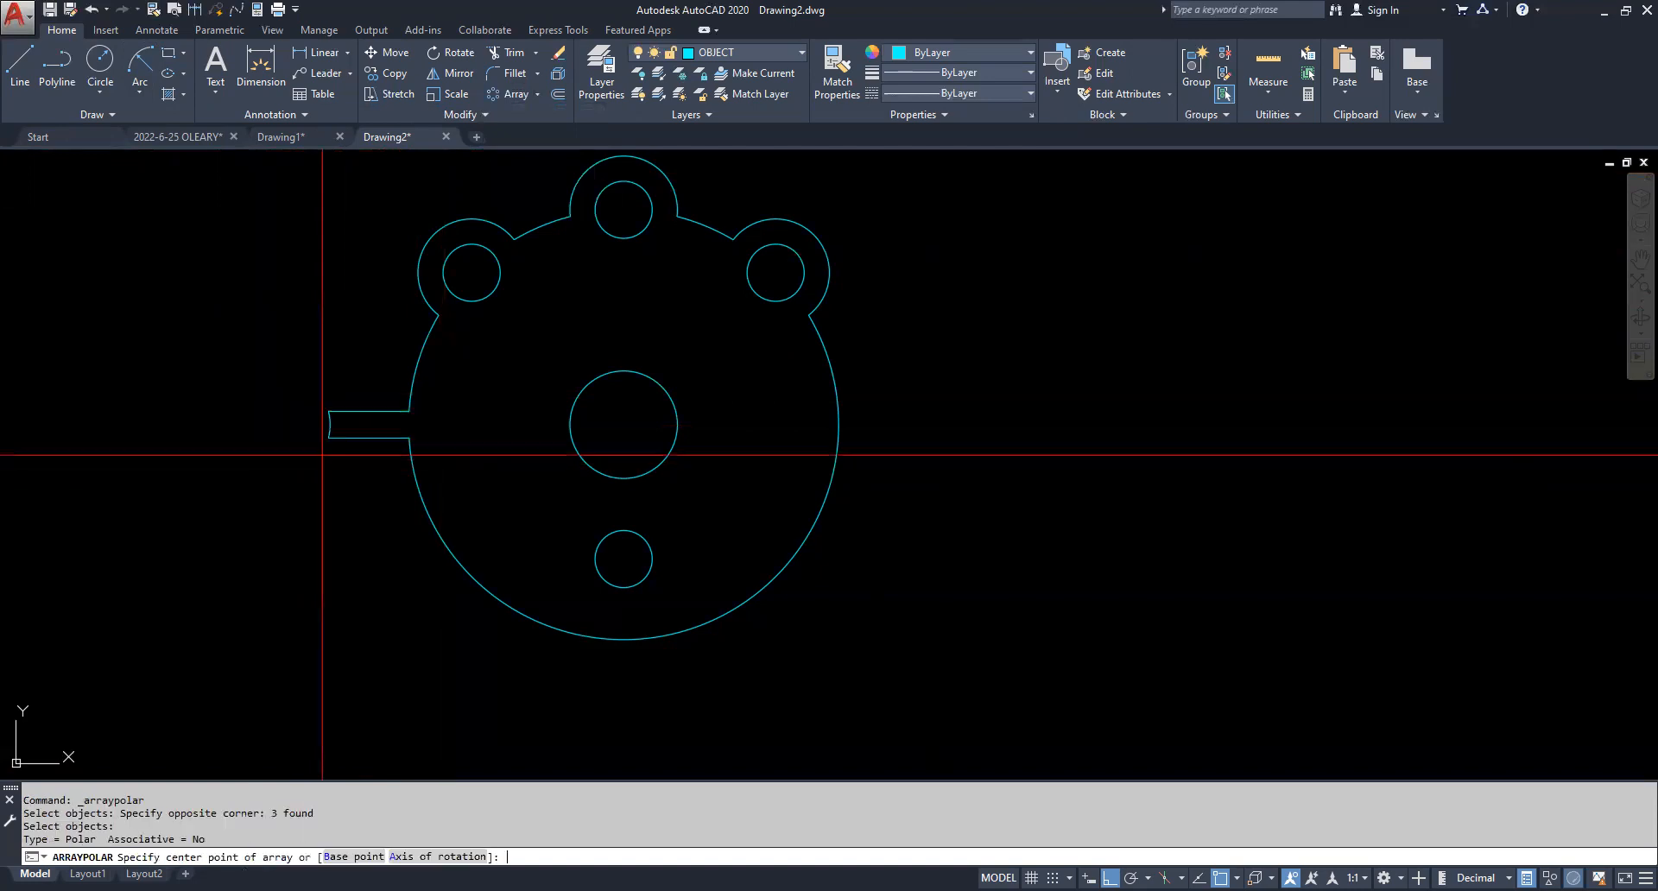
left_click(623, 424)
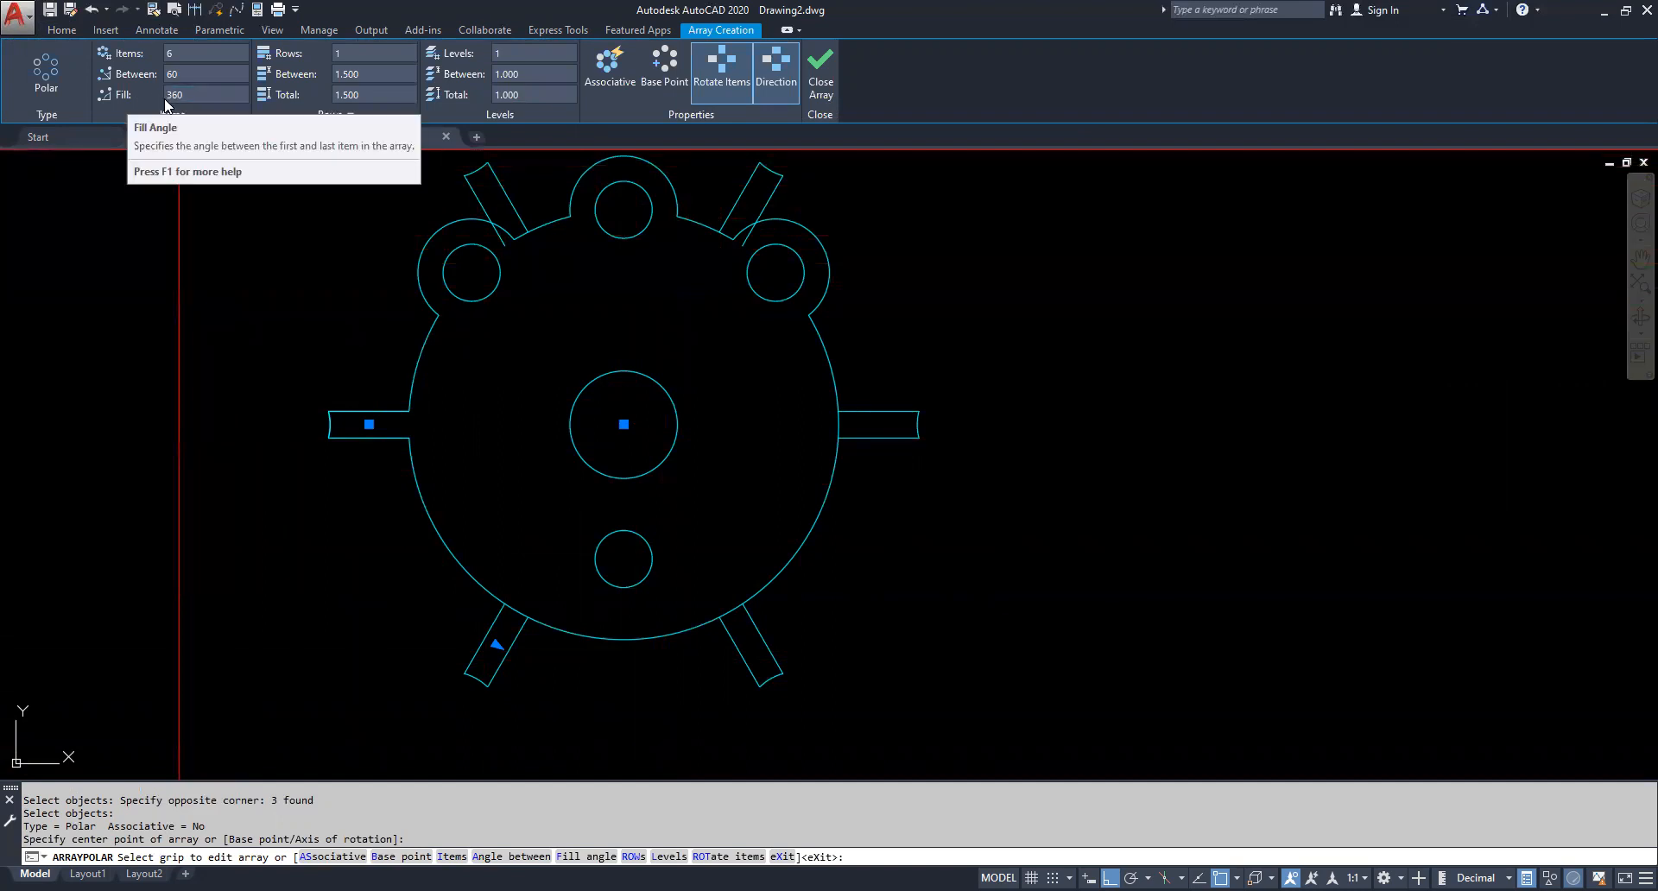
Set the array to 13 items over a 180-degree fill angle, keep it non-associative, and finish it
left_click(190, 95)
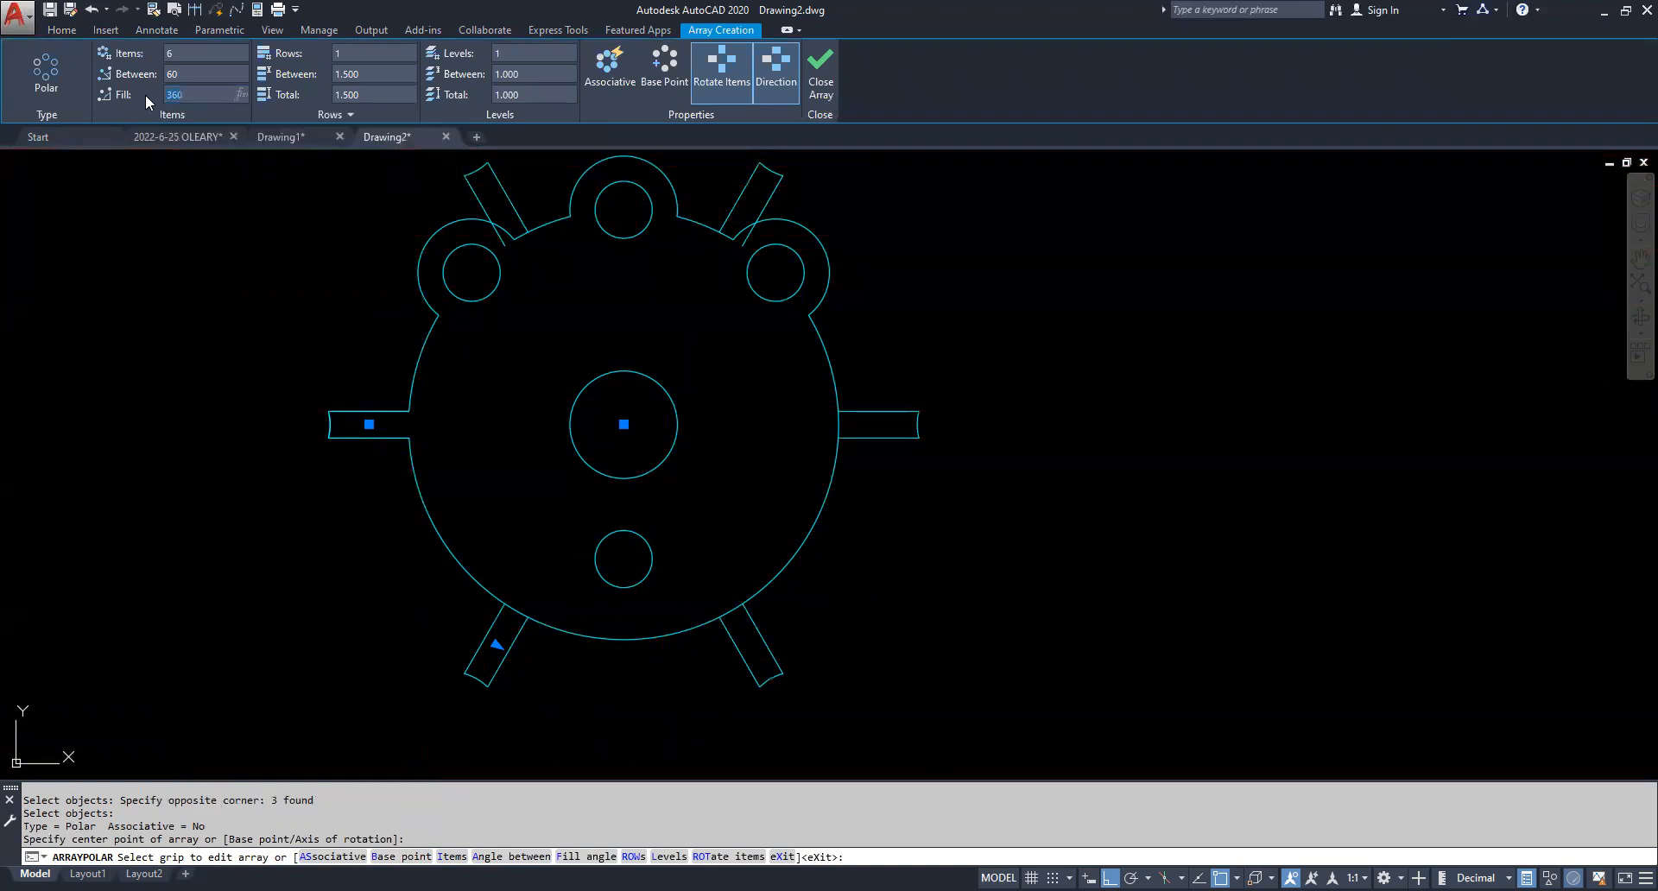
type("180")
key("Return")
left_click(242, 75)
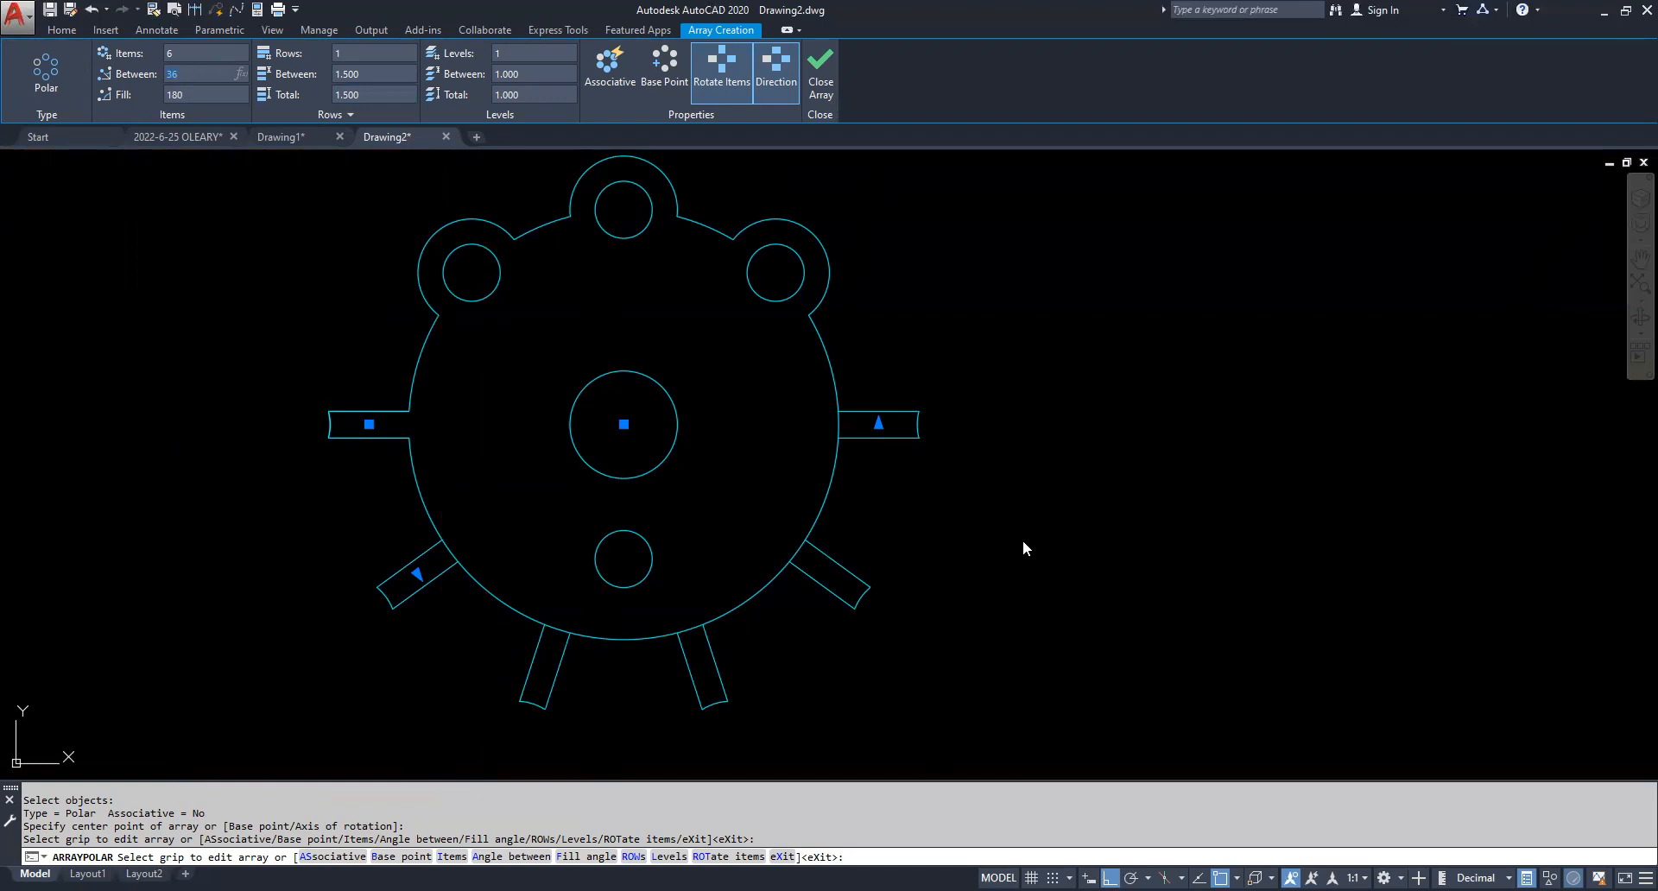
left_click(184, 54)
type("13")
key("Tab")
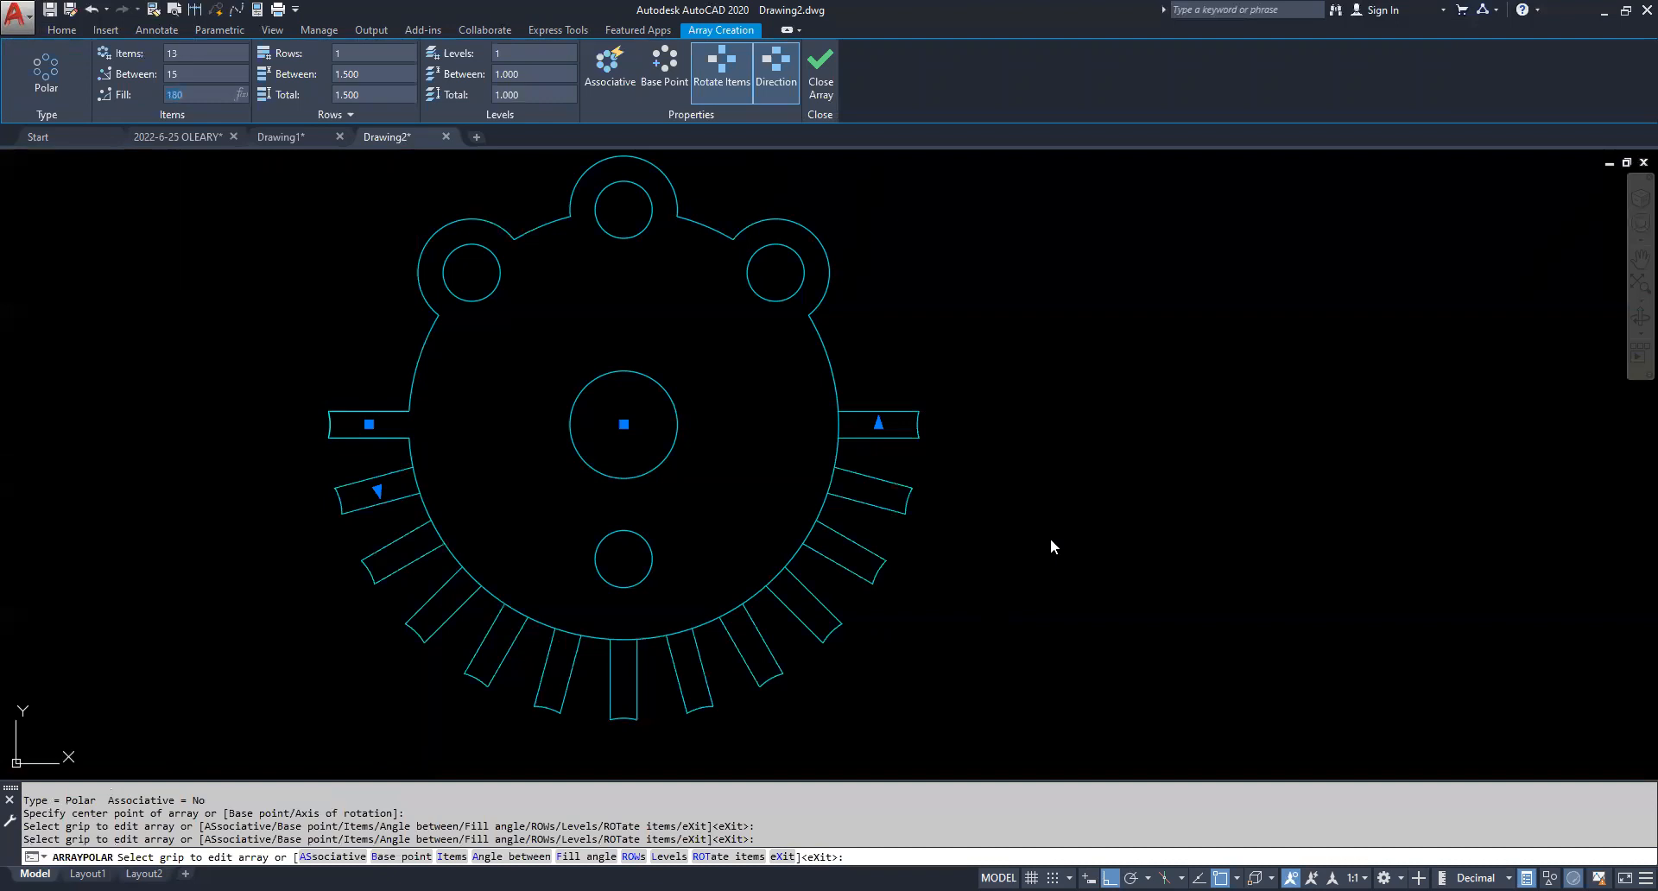
left_click(610, 105)
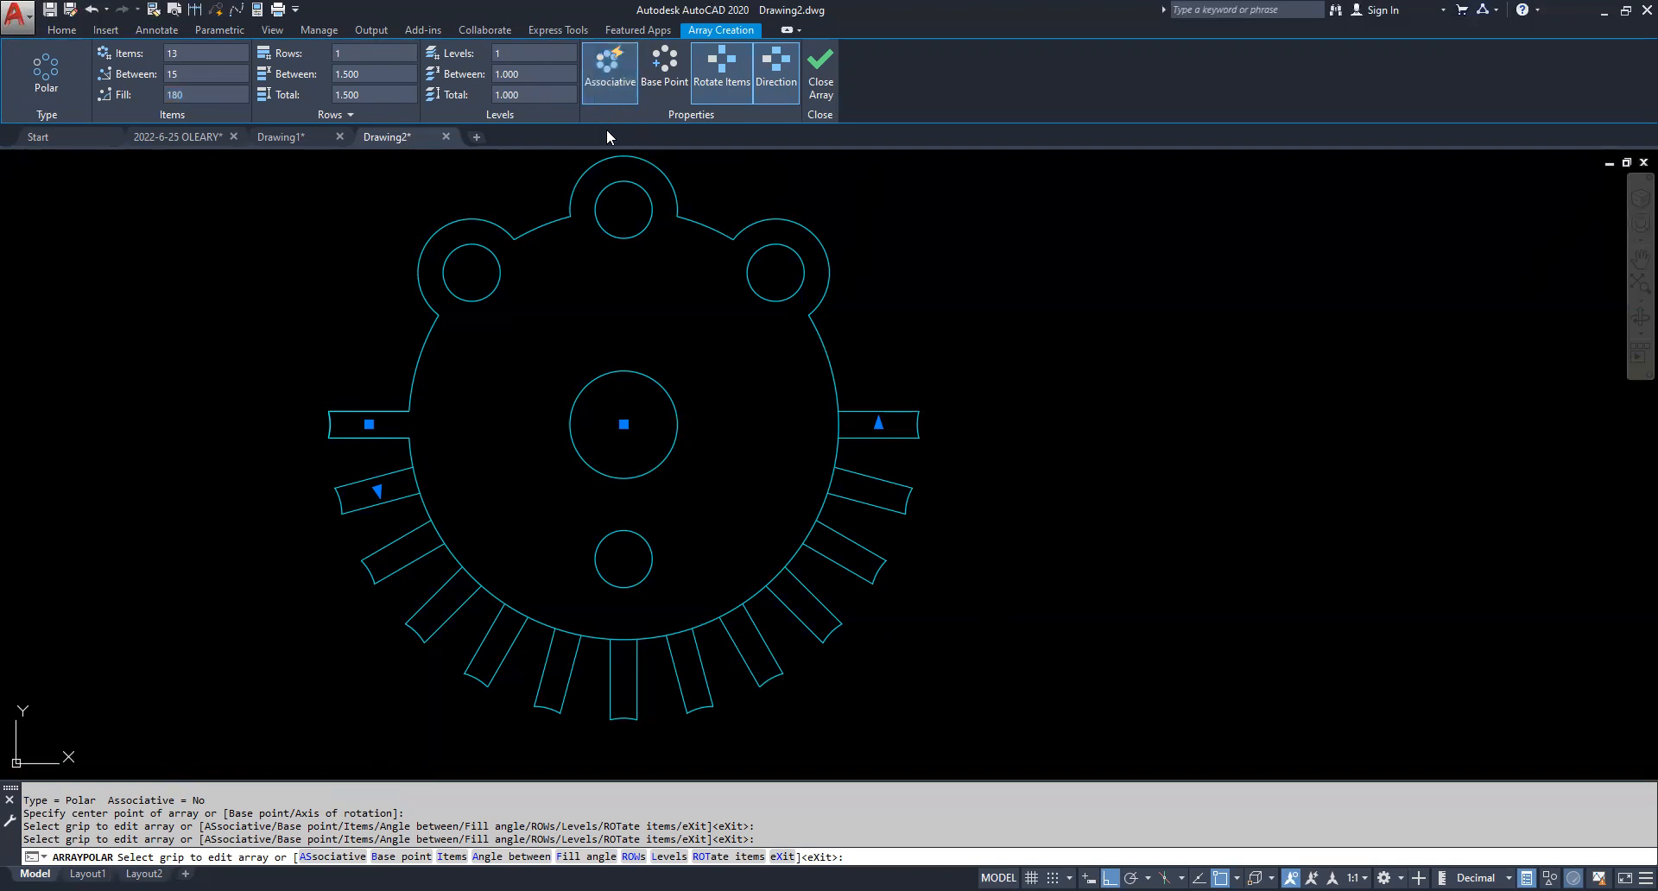
left_click(618, 101)
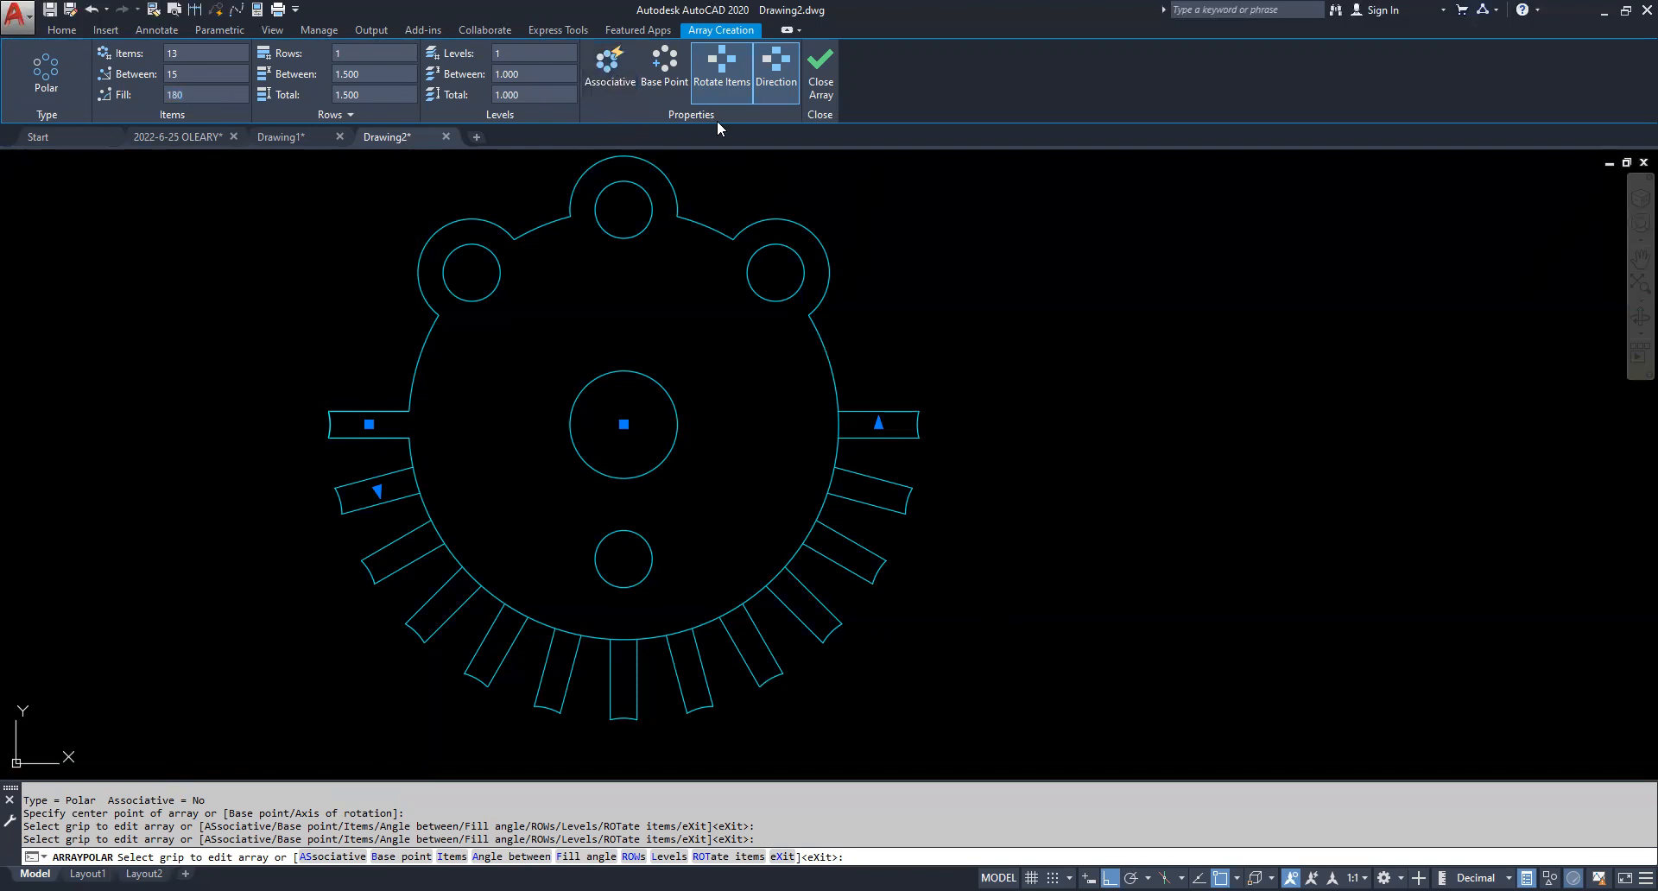
left_click(822, 72)
Trim the body arc between the two lines of each arrayed tab so every tab opens into the body
middle_click_drag(673, 366, 656, 310)
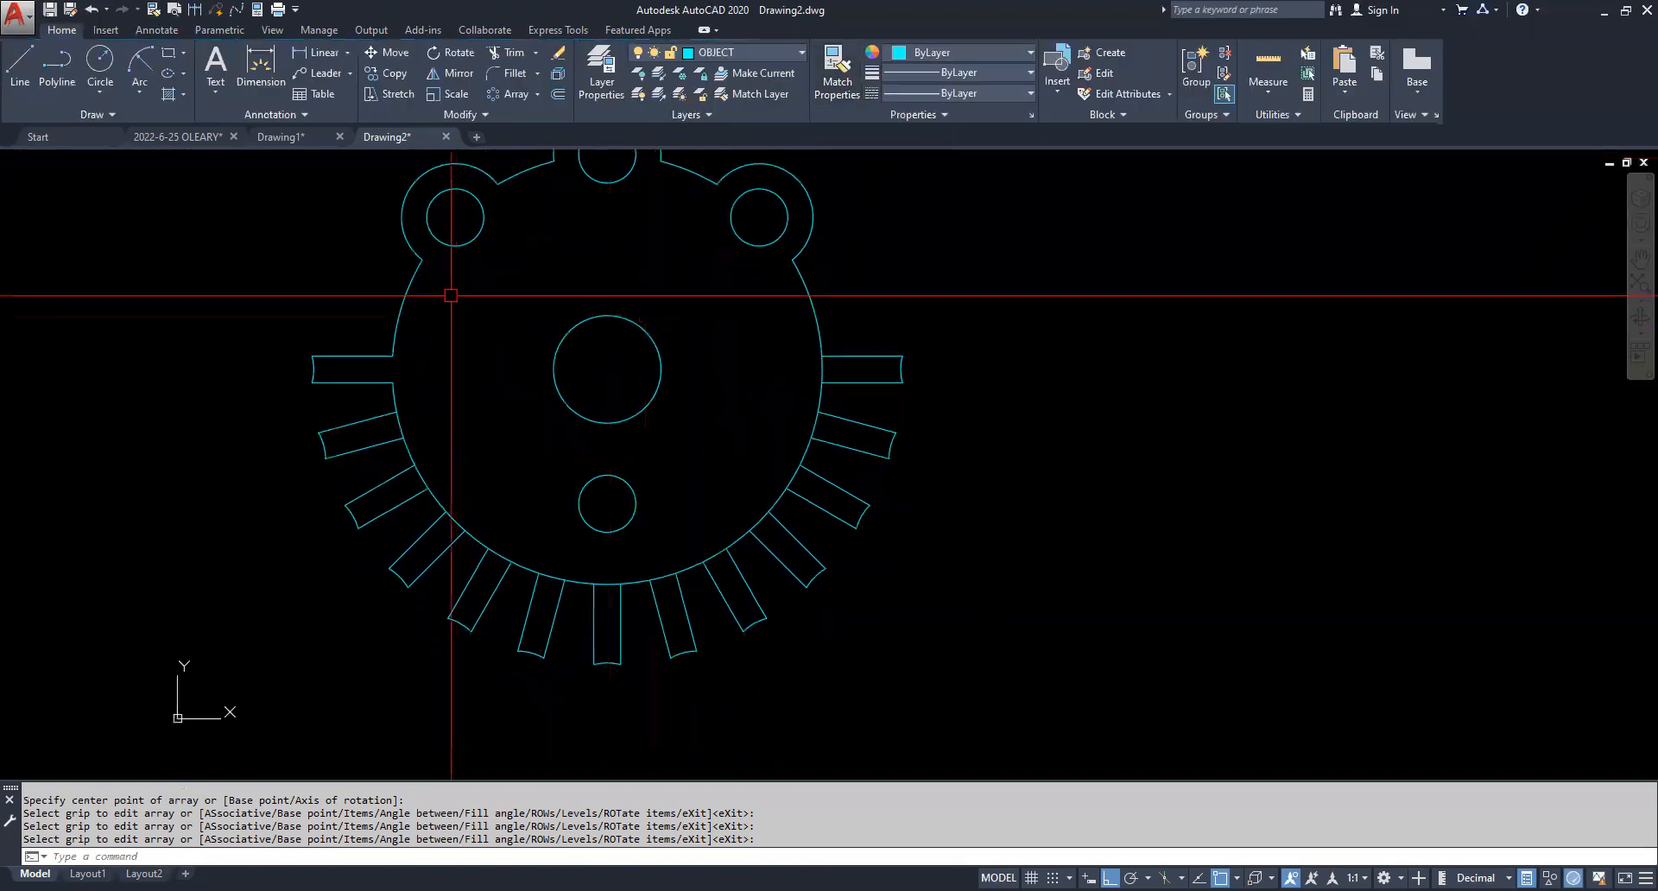
left_click(521, 53)
left_click(1108, 711)
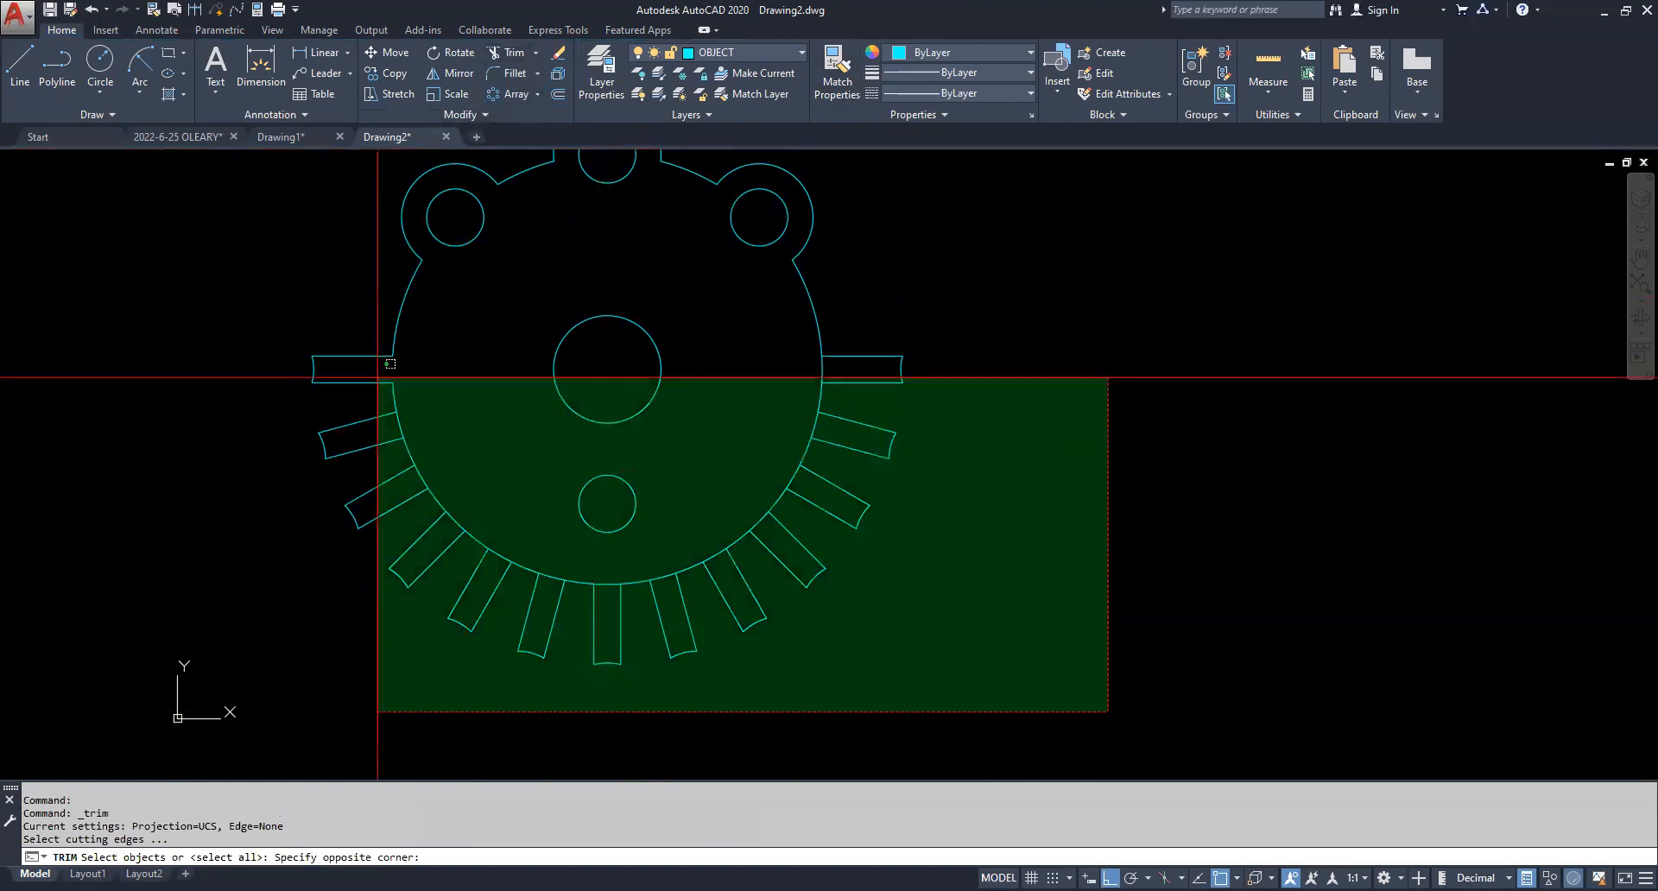
left_click(237, 292)
key("Return")
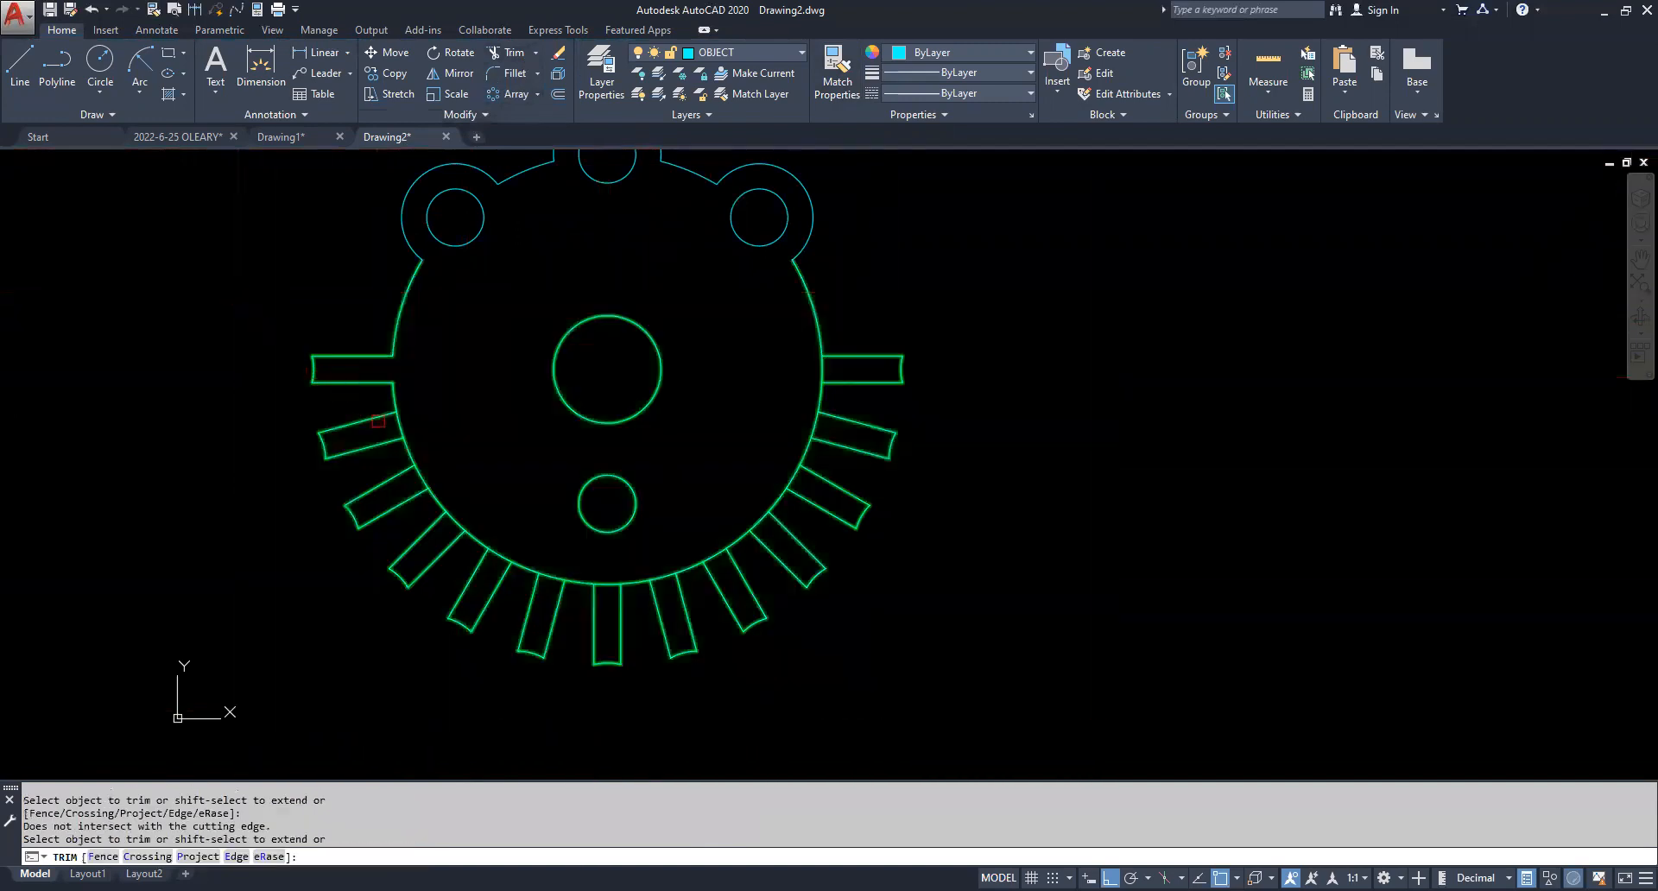
left_click(413, 451)
left_click(416, 467)
left_click(419, 476)
left_click(453, 518)
left_click(506, 558)
left_click(502, 556)
left_click(557, 576)
left_click(559, 574)
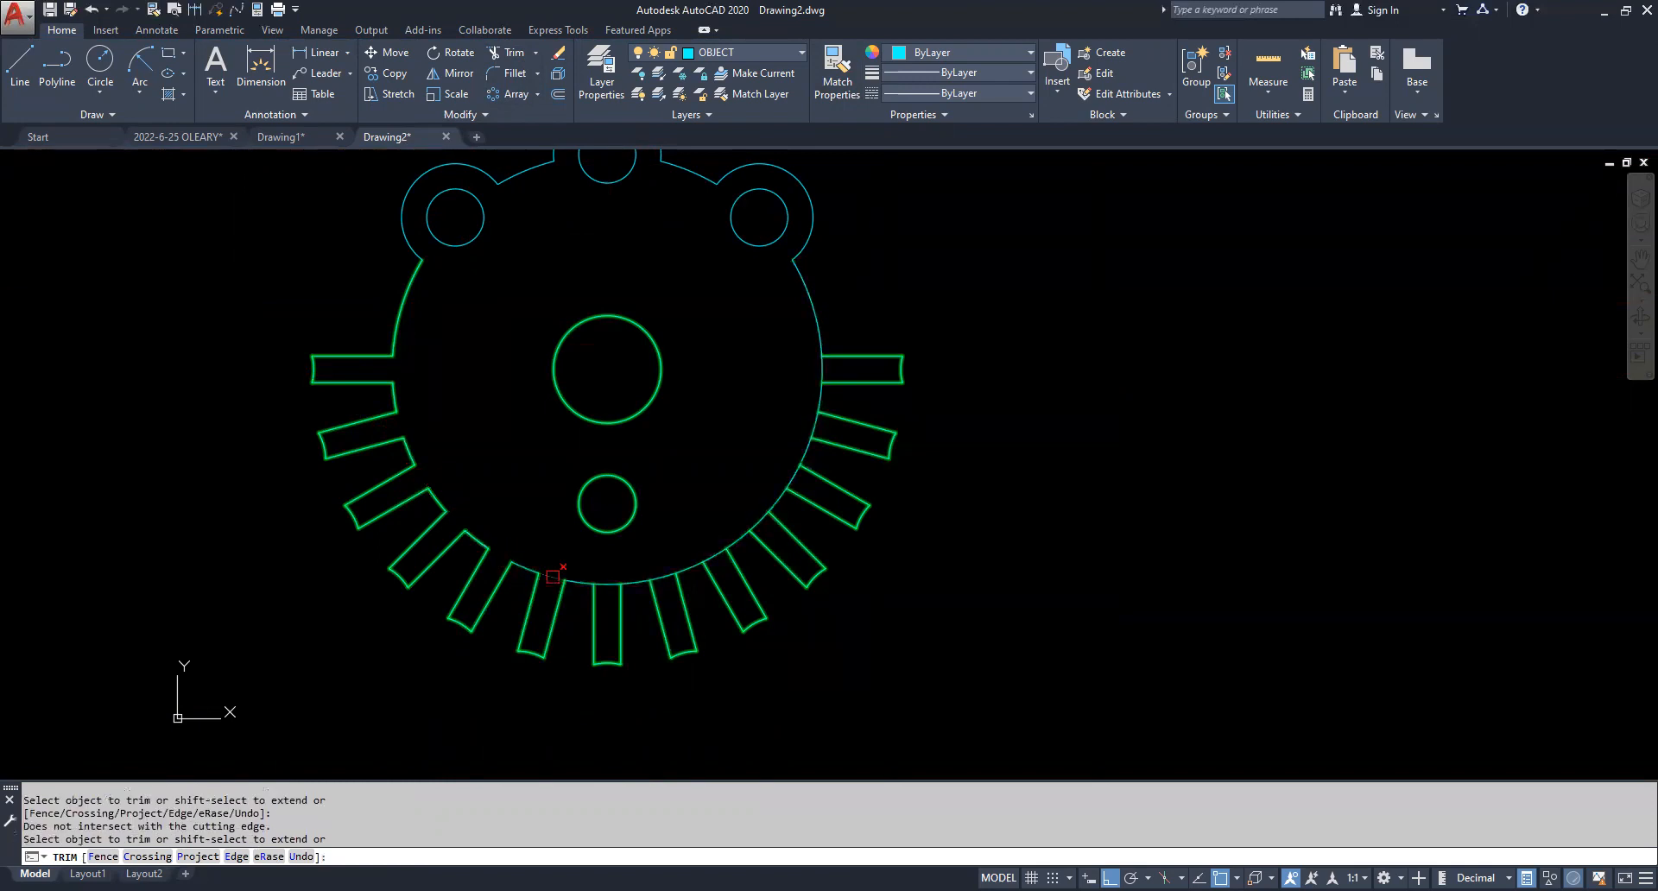
left_click(608, 583)
left_click(662, 574)
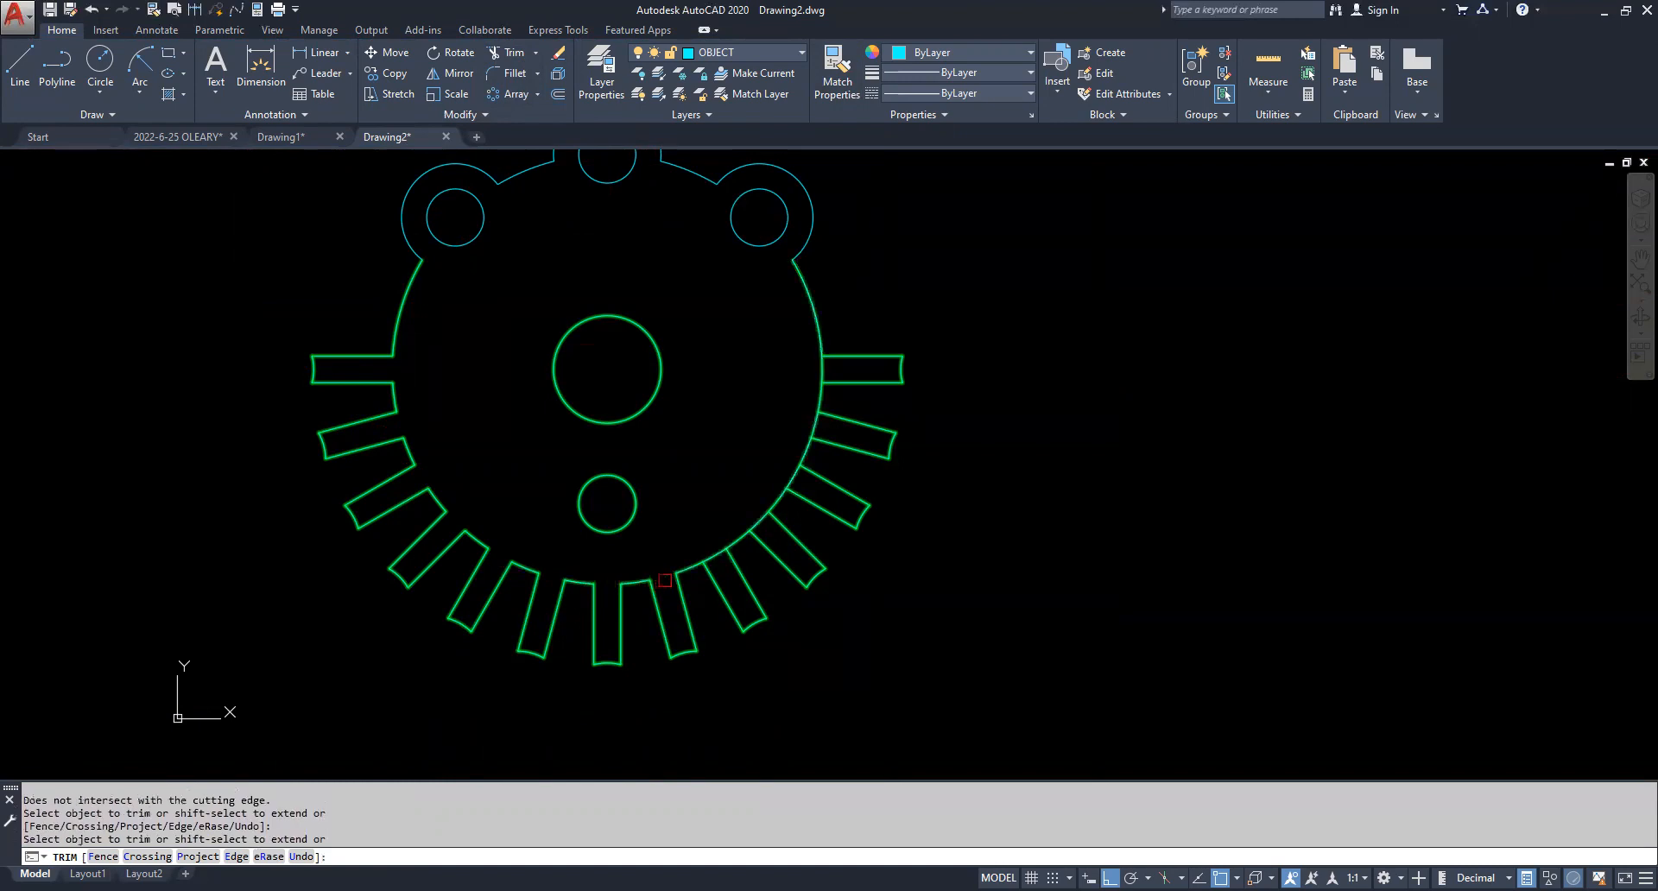
left_click(715, 555)
left_click(753, 530)
left_click(759, 523)
left_click(786, 489)
left_click(795, 477)
left_click(812, 427)
left_click(813, 422)
left_click(826, 372)
left_click(825, 375)
left_click(826, 374)
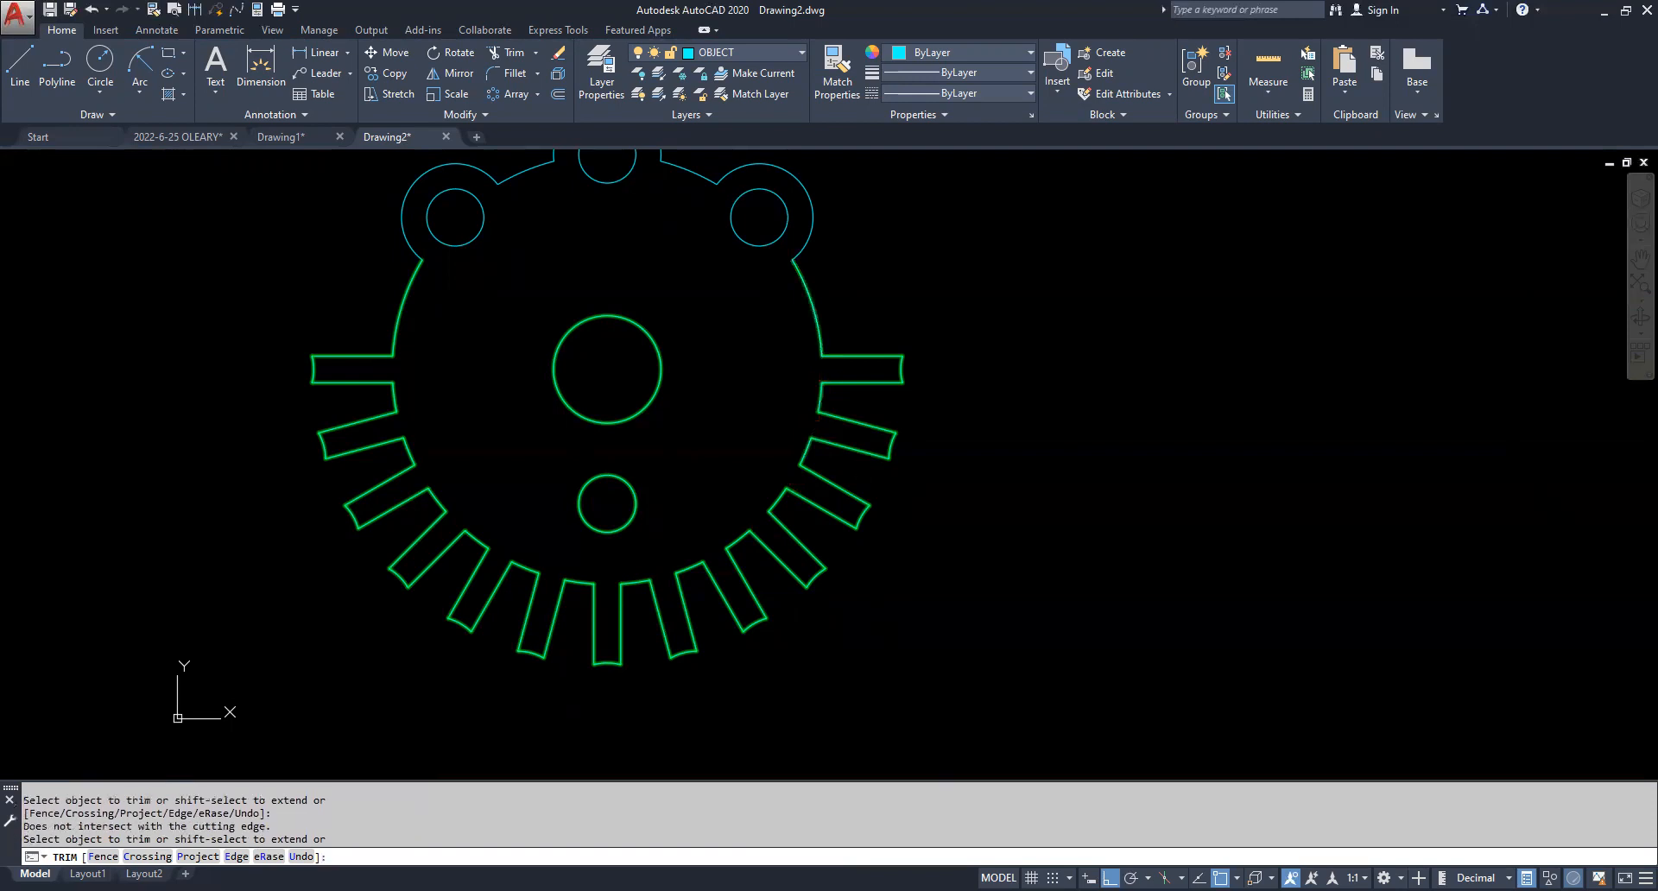
key("Escape")
Join the lobes, body arcs and tabs of the outer profile into one polyline by selecting the whole part
scroll(894, 505, "down", 2)
scroll(745, 430, "up", 2)
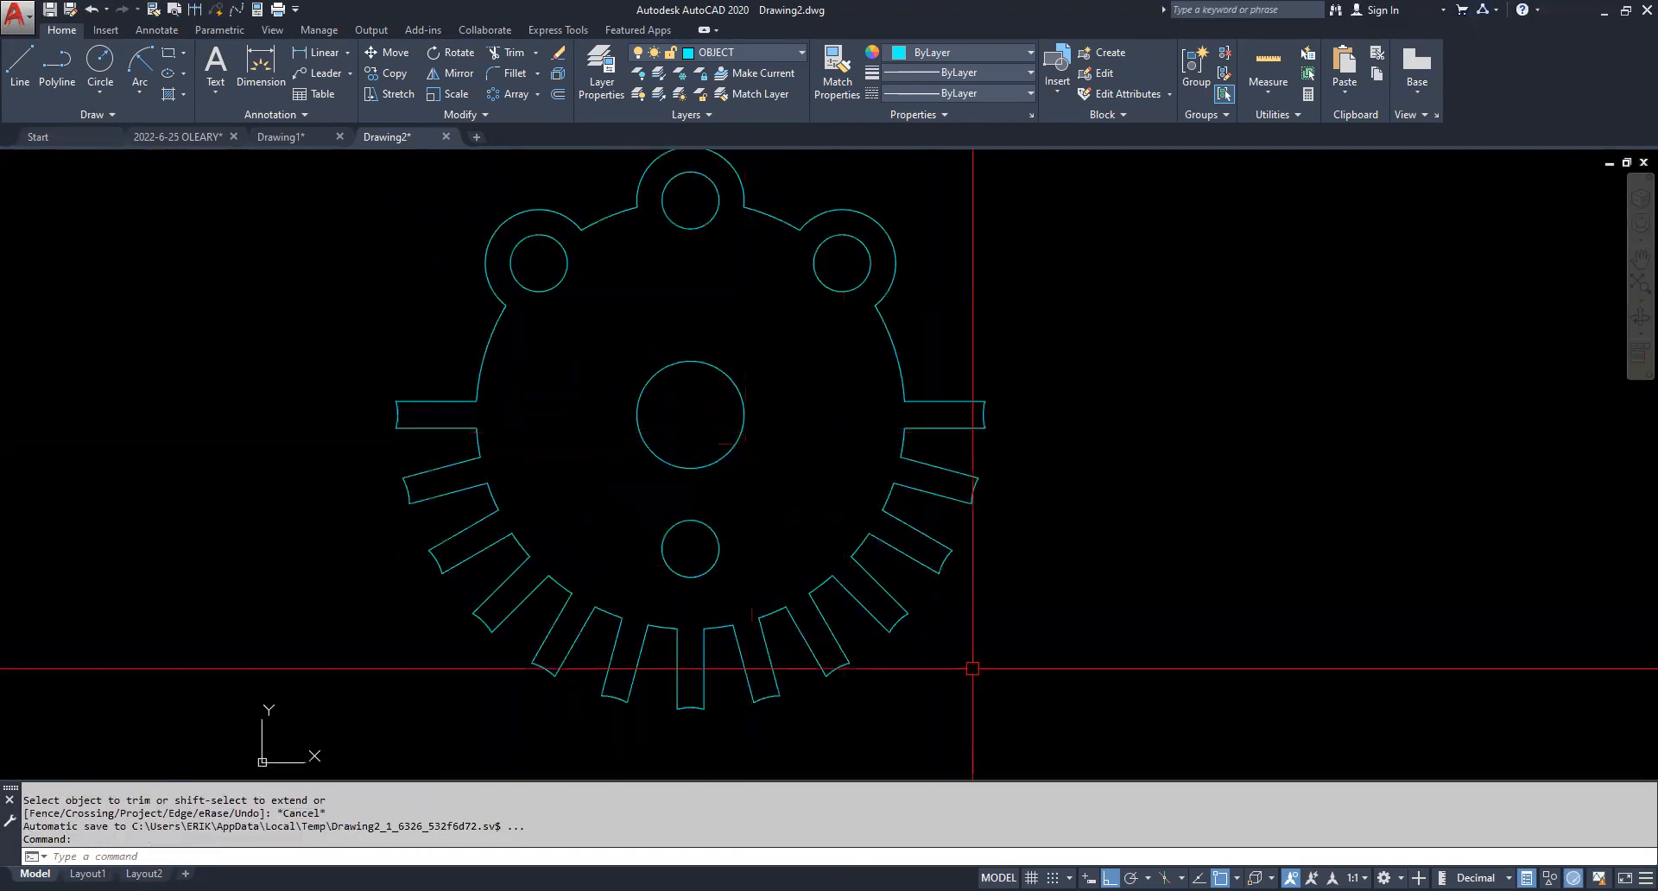
middle_click_drag(971, 670, 953, 672)
scroll(999, 742, "down", 2)
scroll(1000, 728, "up", 2)
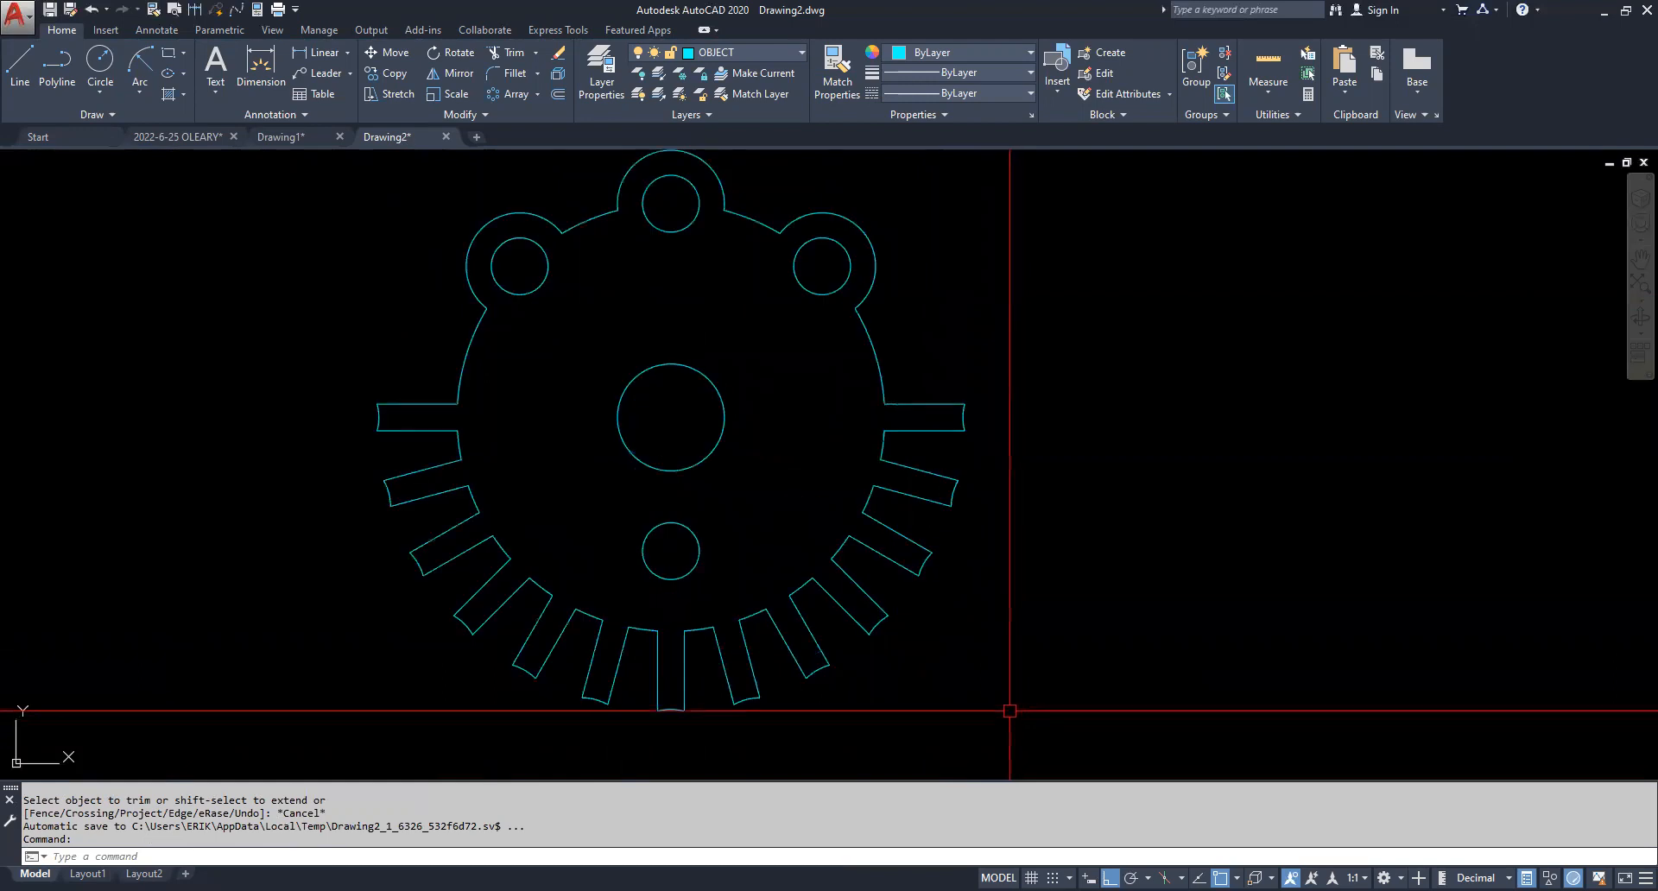
type("j")
key("Return")
scroll(941, 648, "down", 2)
left_click(359, 259)
left_click(1154, 737)
key("Return")
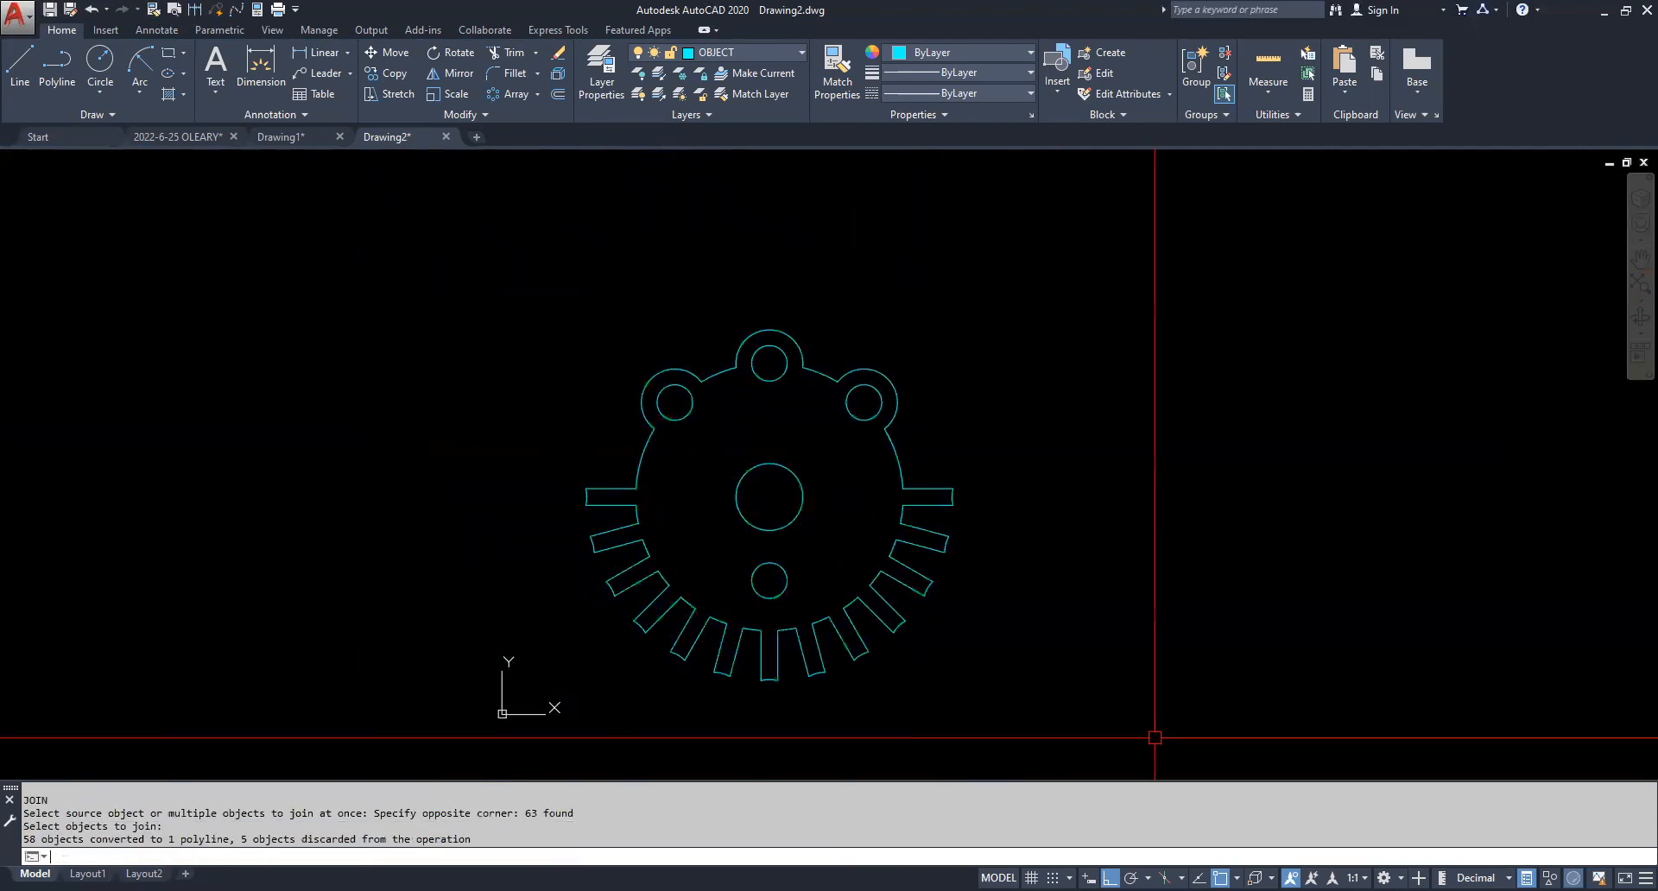
Check that the joined outline selects as a single polyline, and inspect the original tab's arc end up close
left_click(887, 455)
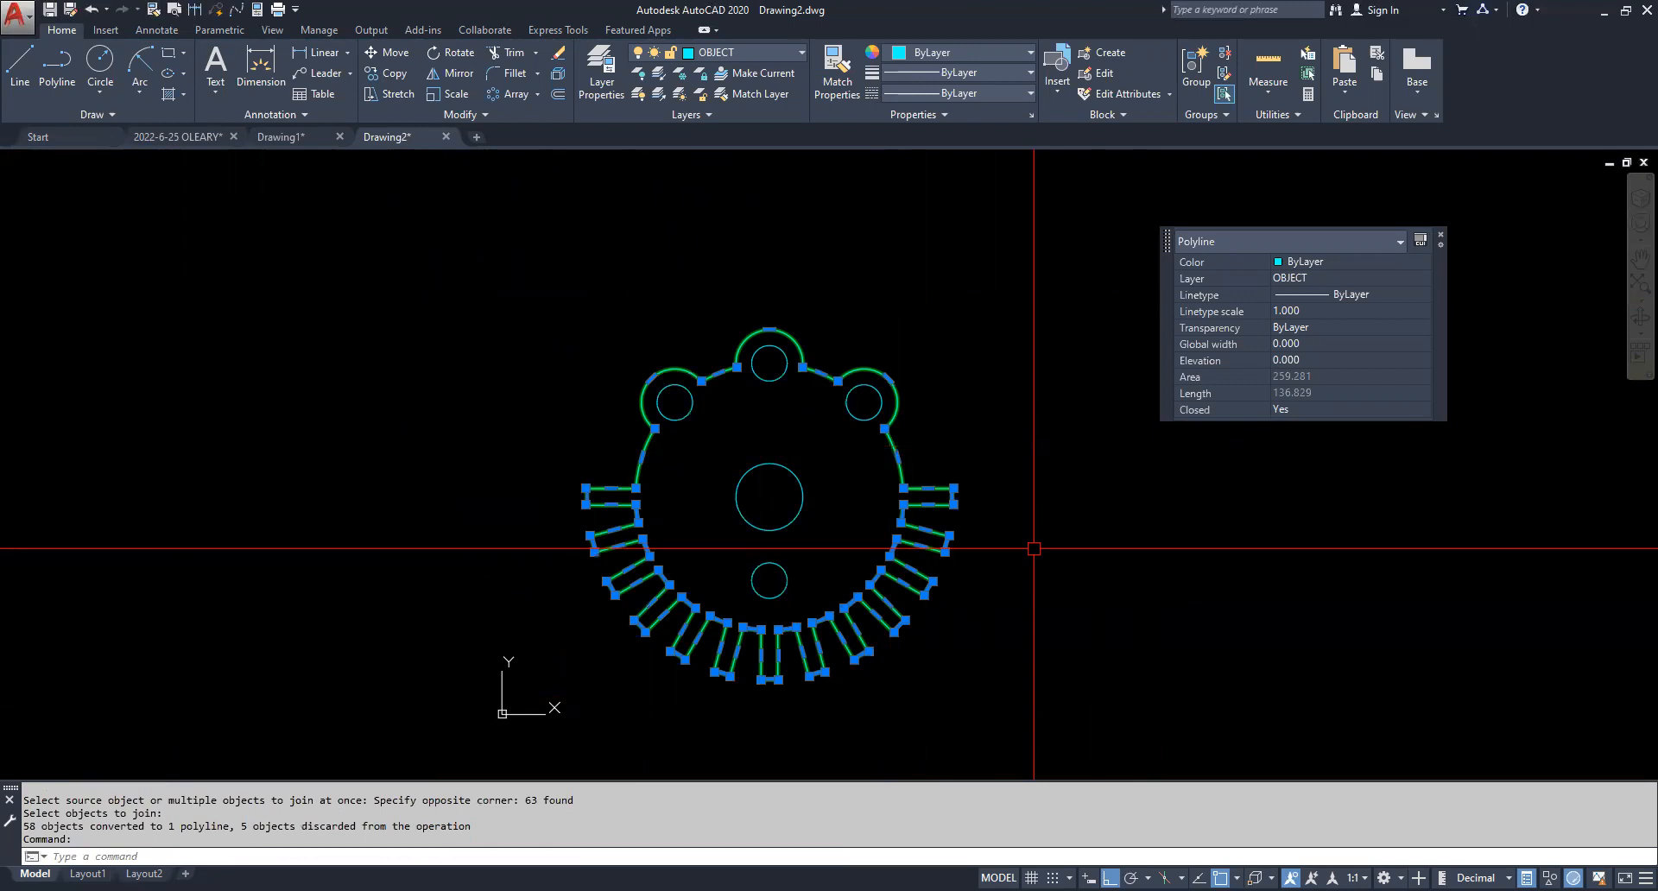
key("Escape")
key("Escape")
scroll(583, 491, "up", 10)
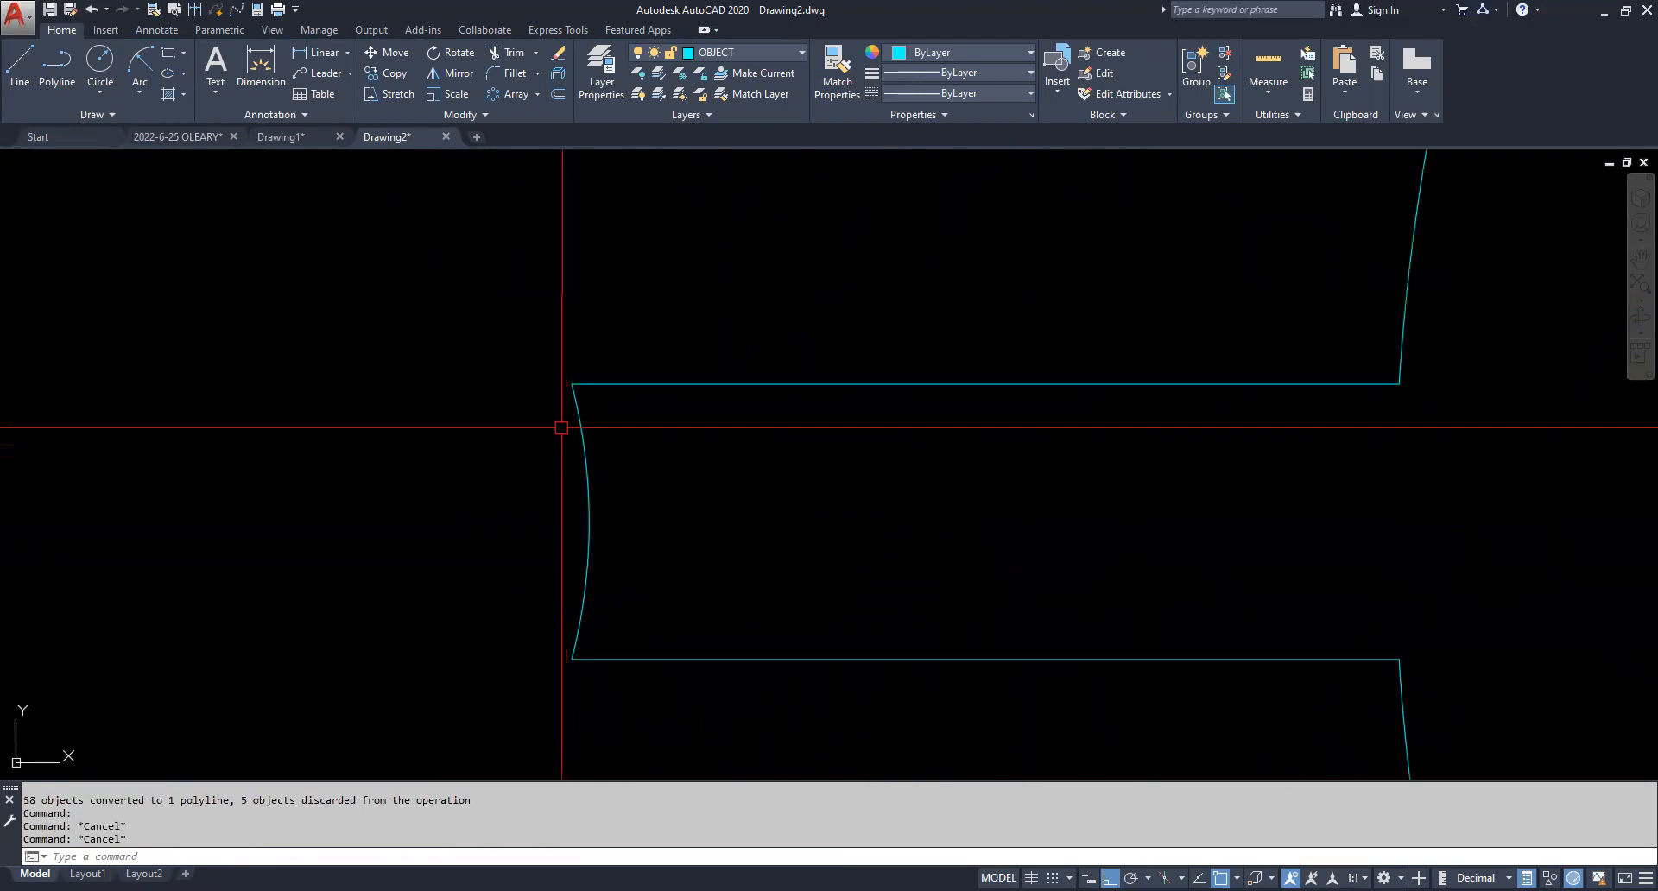
scroll(1418, 660, "up", 2)
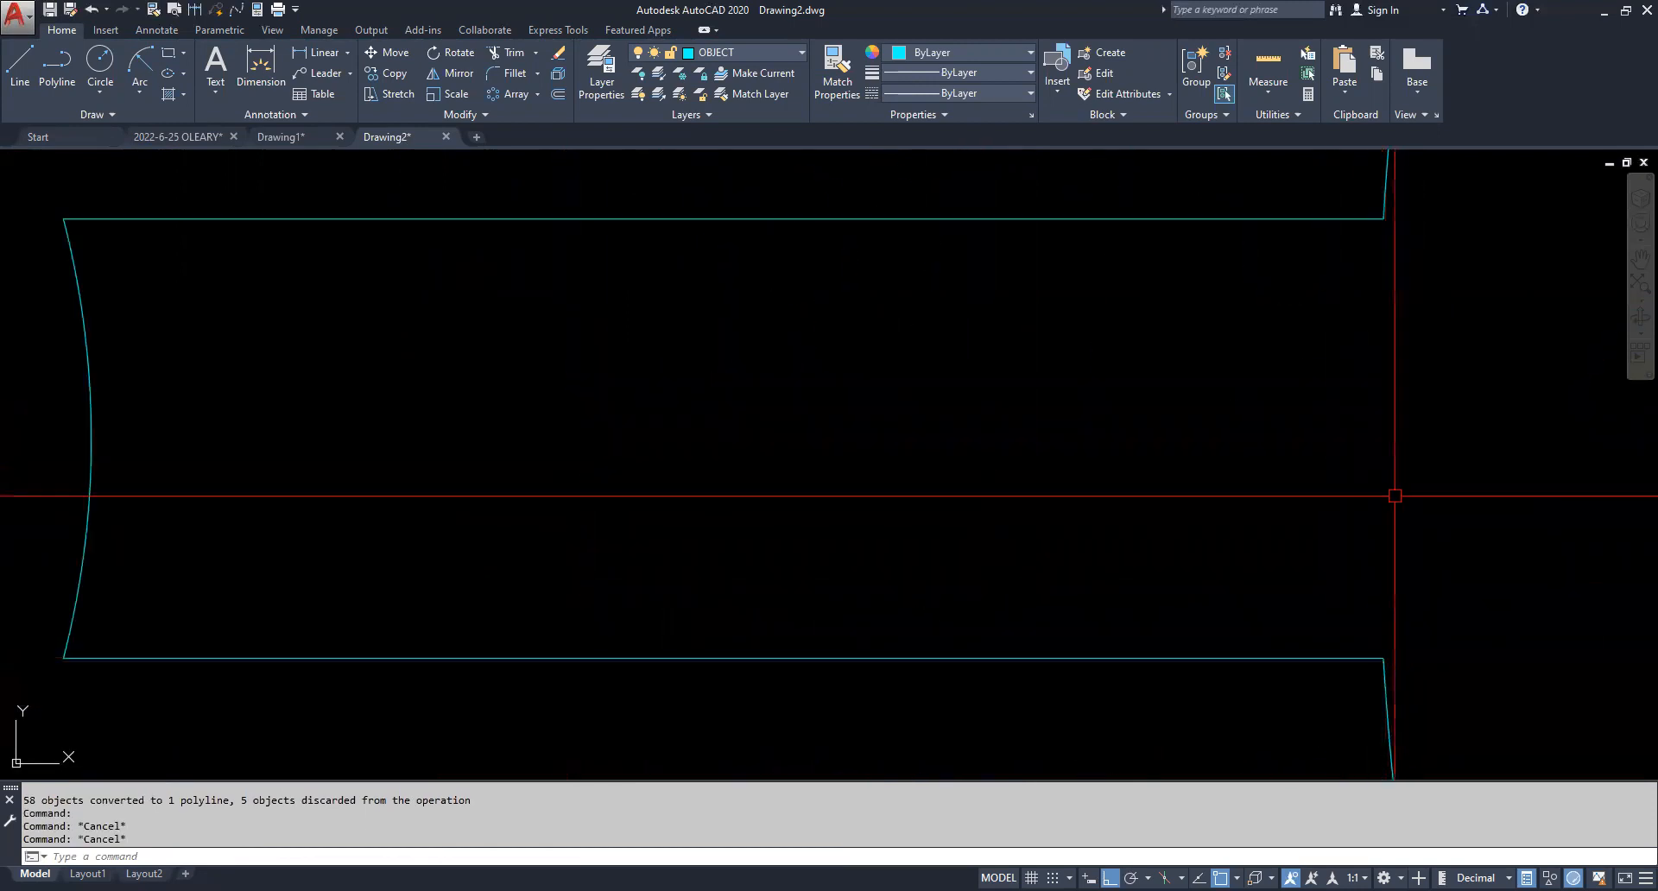
scroll(366, 357, "down", 12)
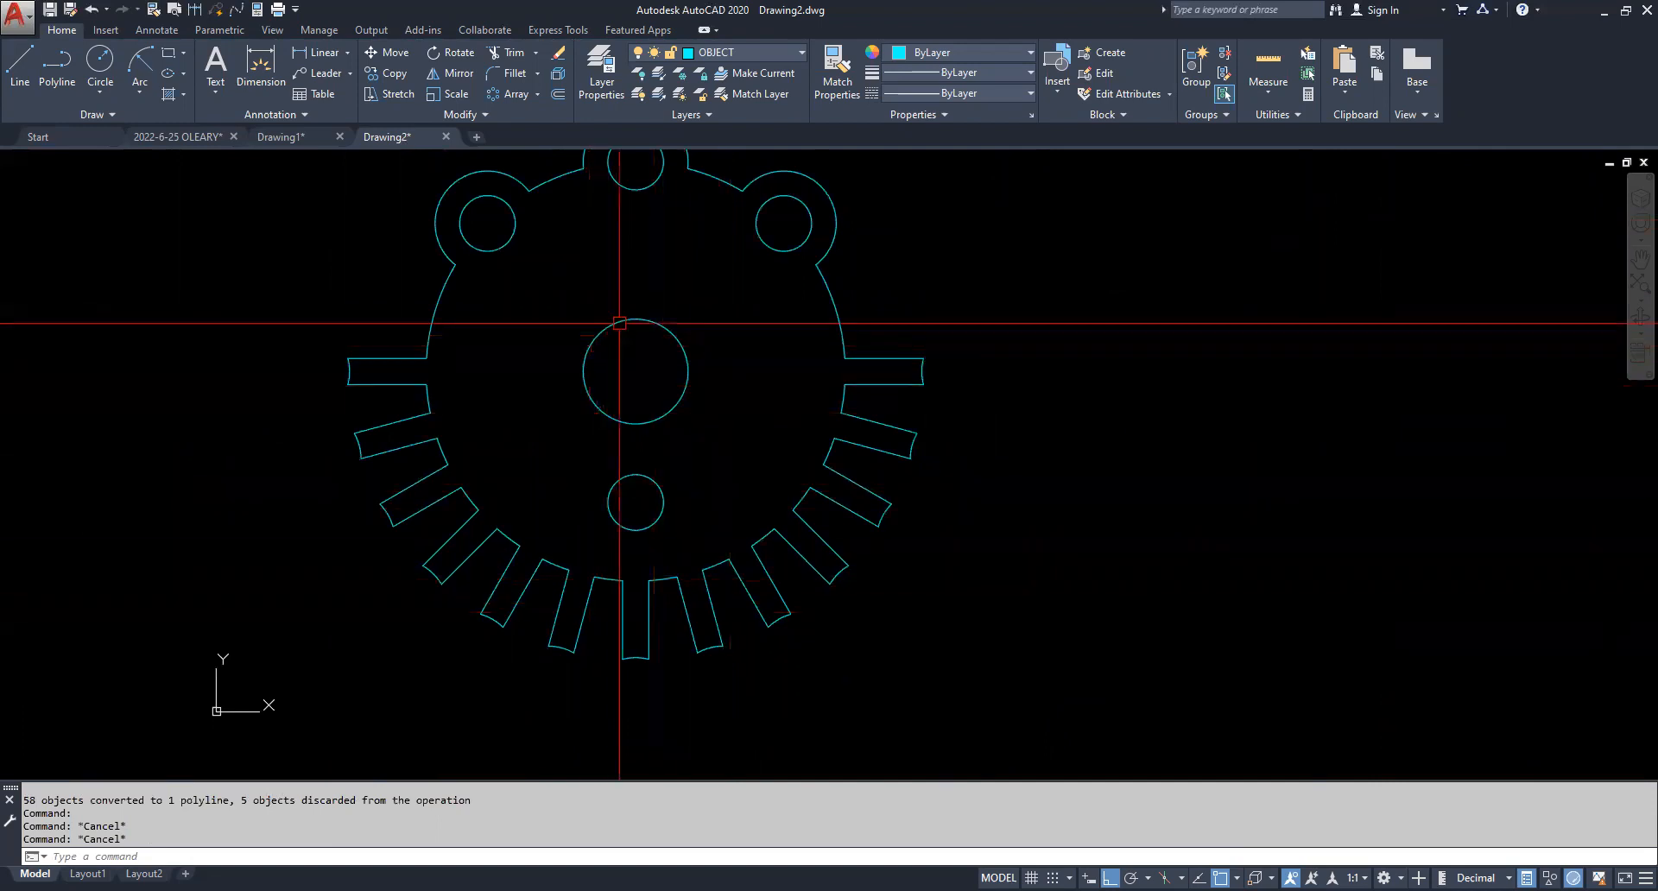
Draw an open three-segment polyline above the central hole: 0.375 up, 0.75 to the left and 0.375 down
scroll(654, 331, "up", 4)
scroll(654, 331, "up", 4)
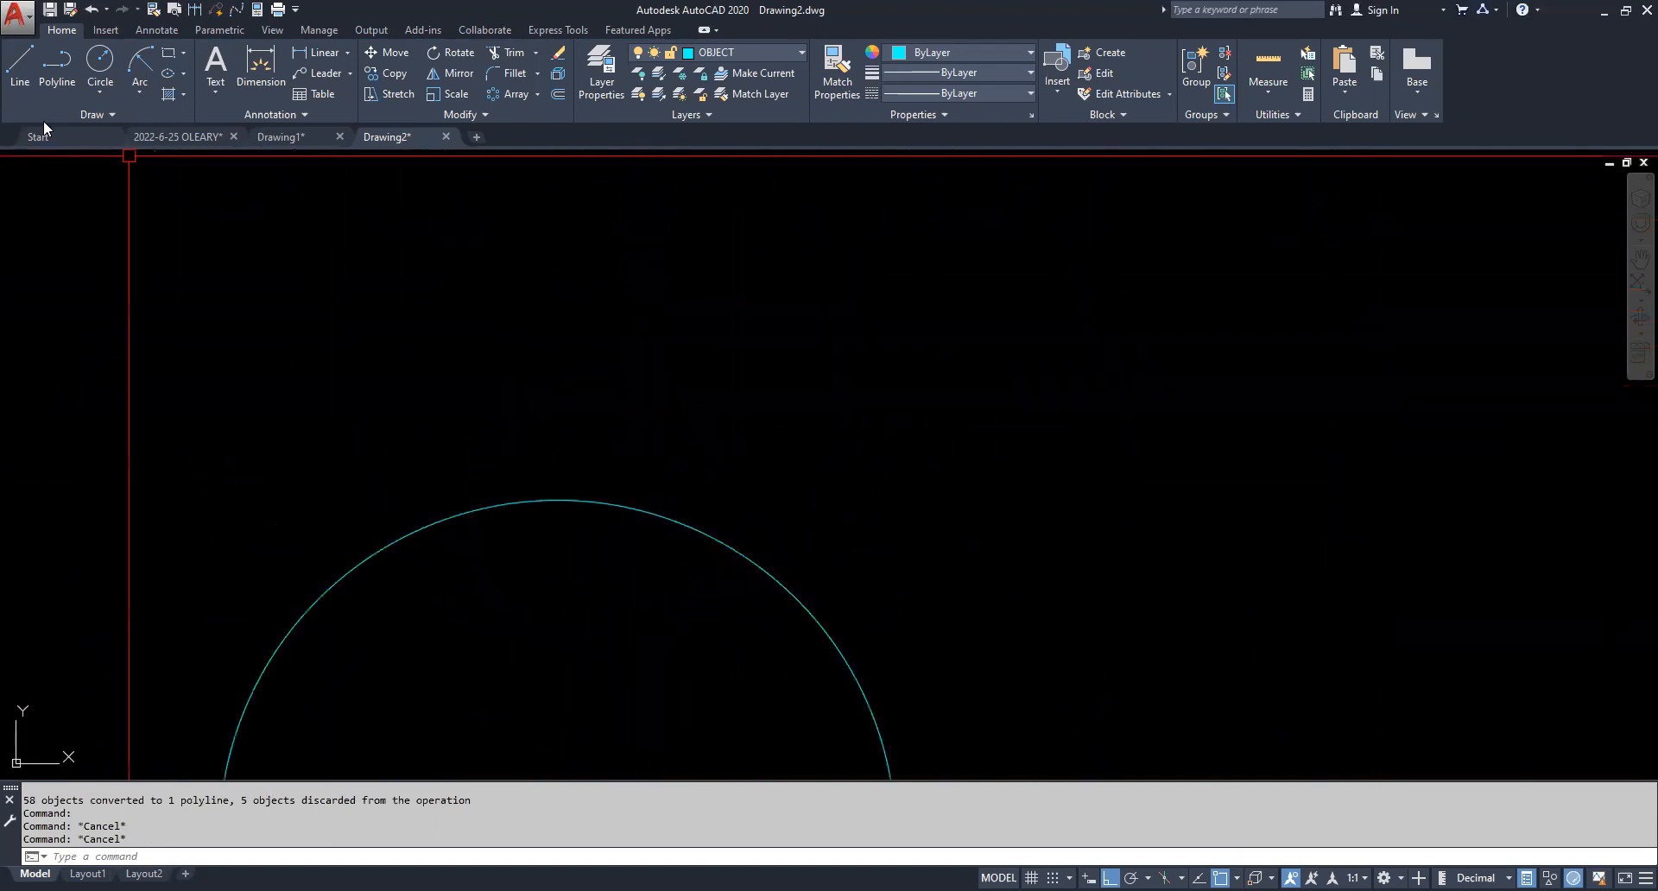
left_click(59, 70)
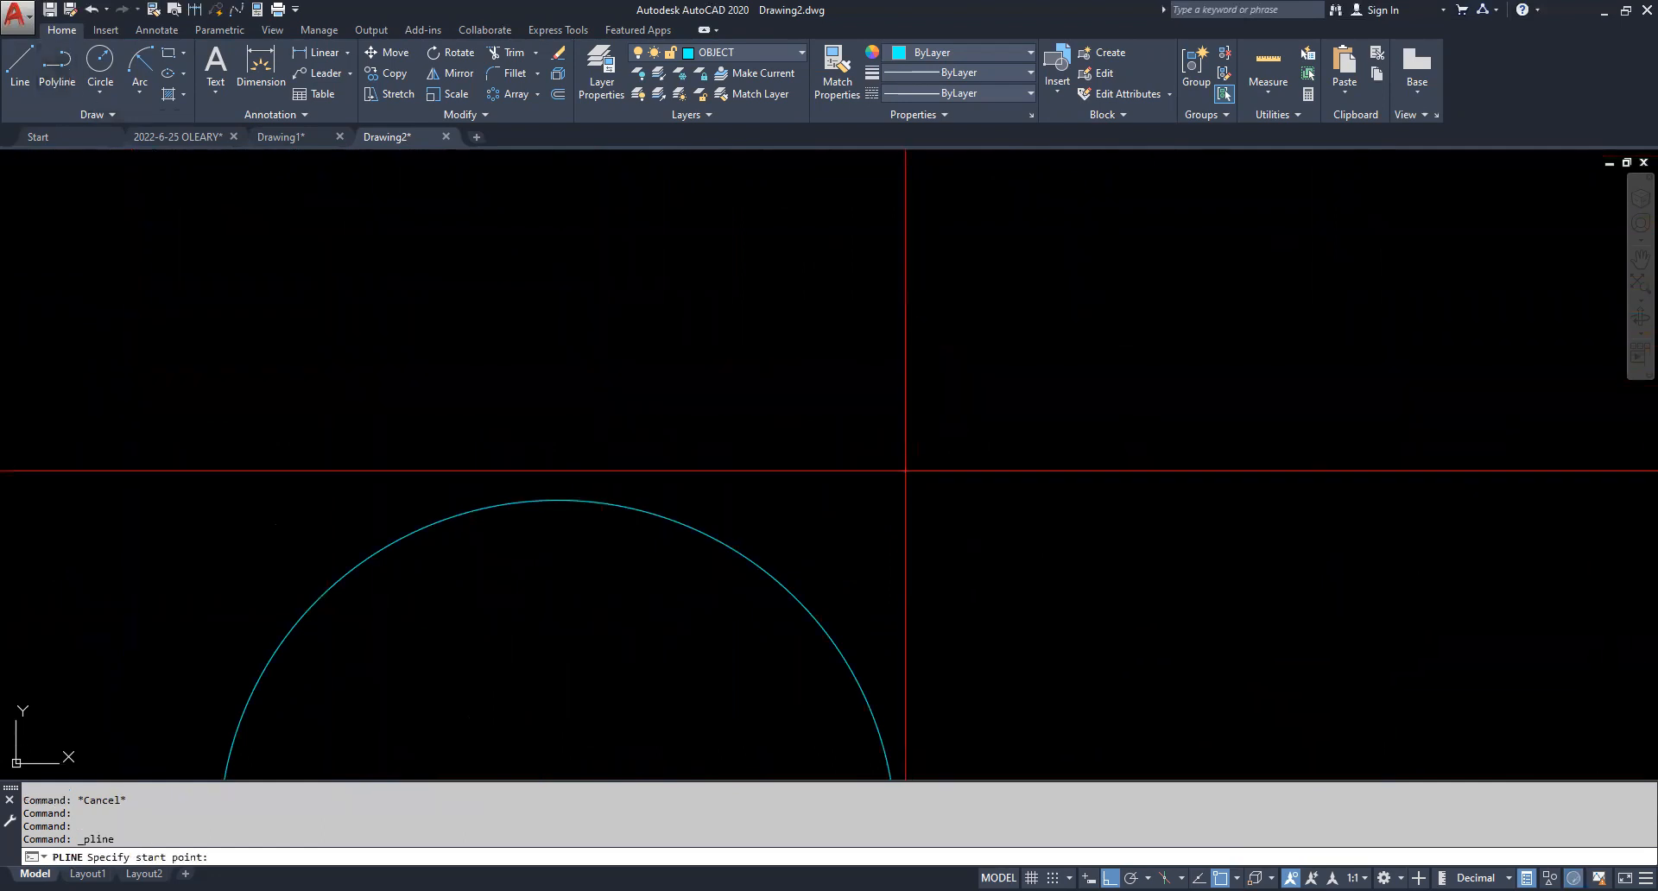
left_click(905, 471)
type(".375")
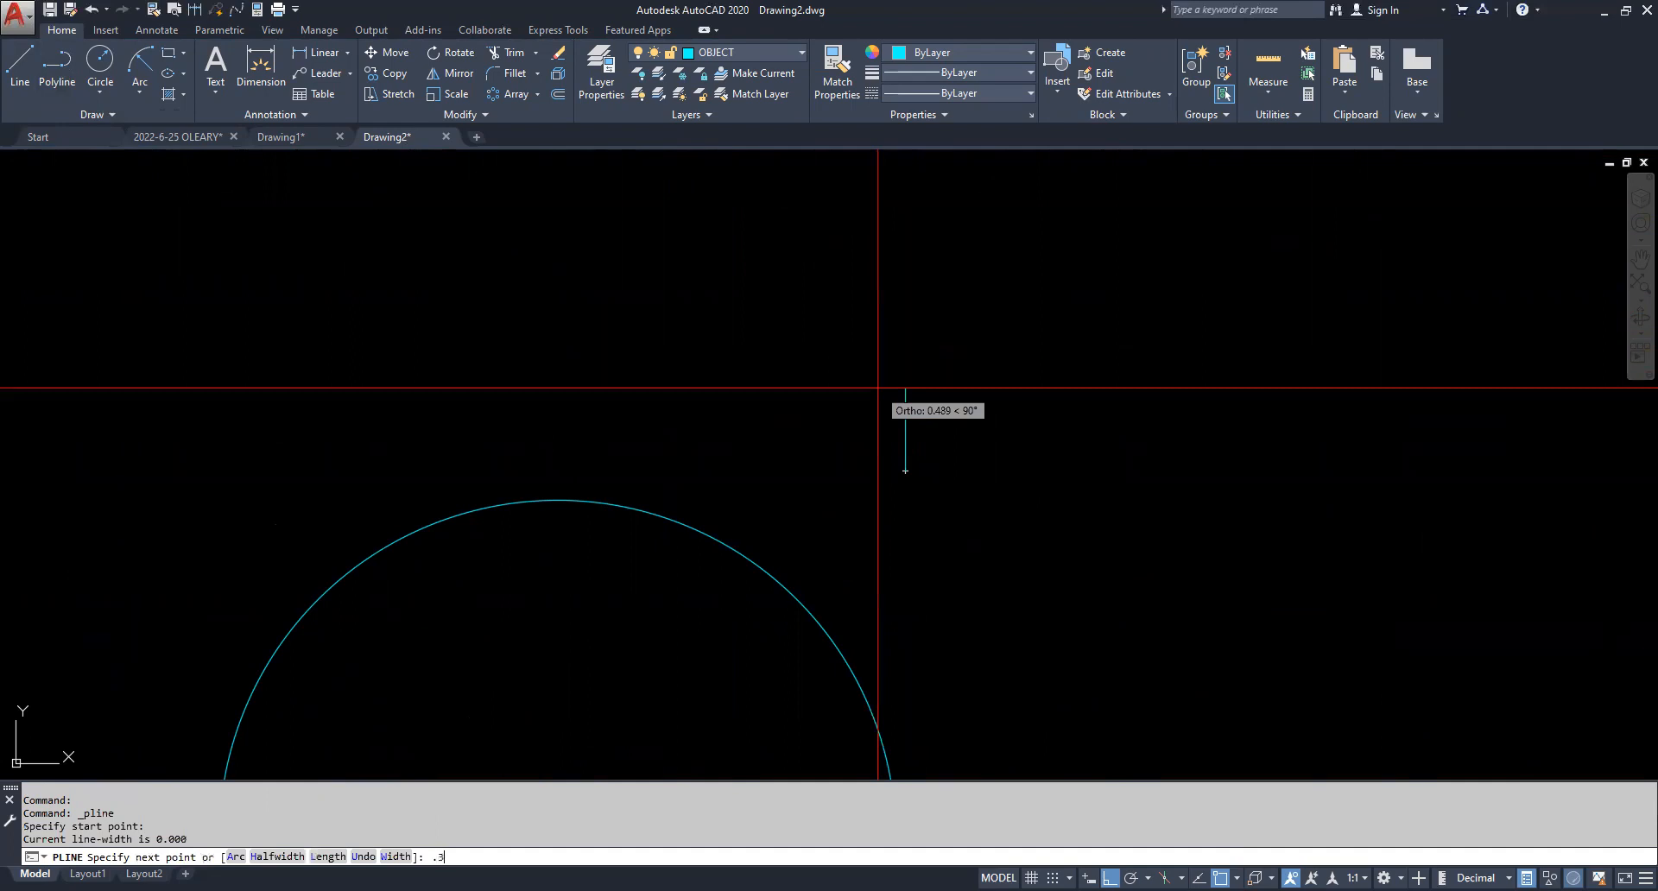
key("Return")
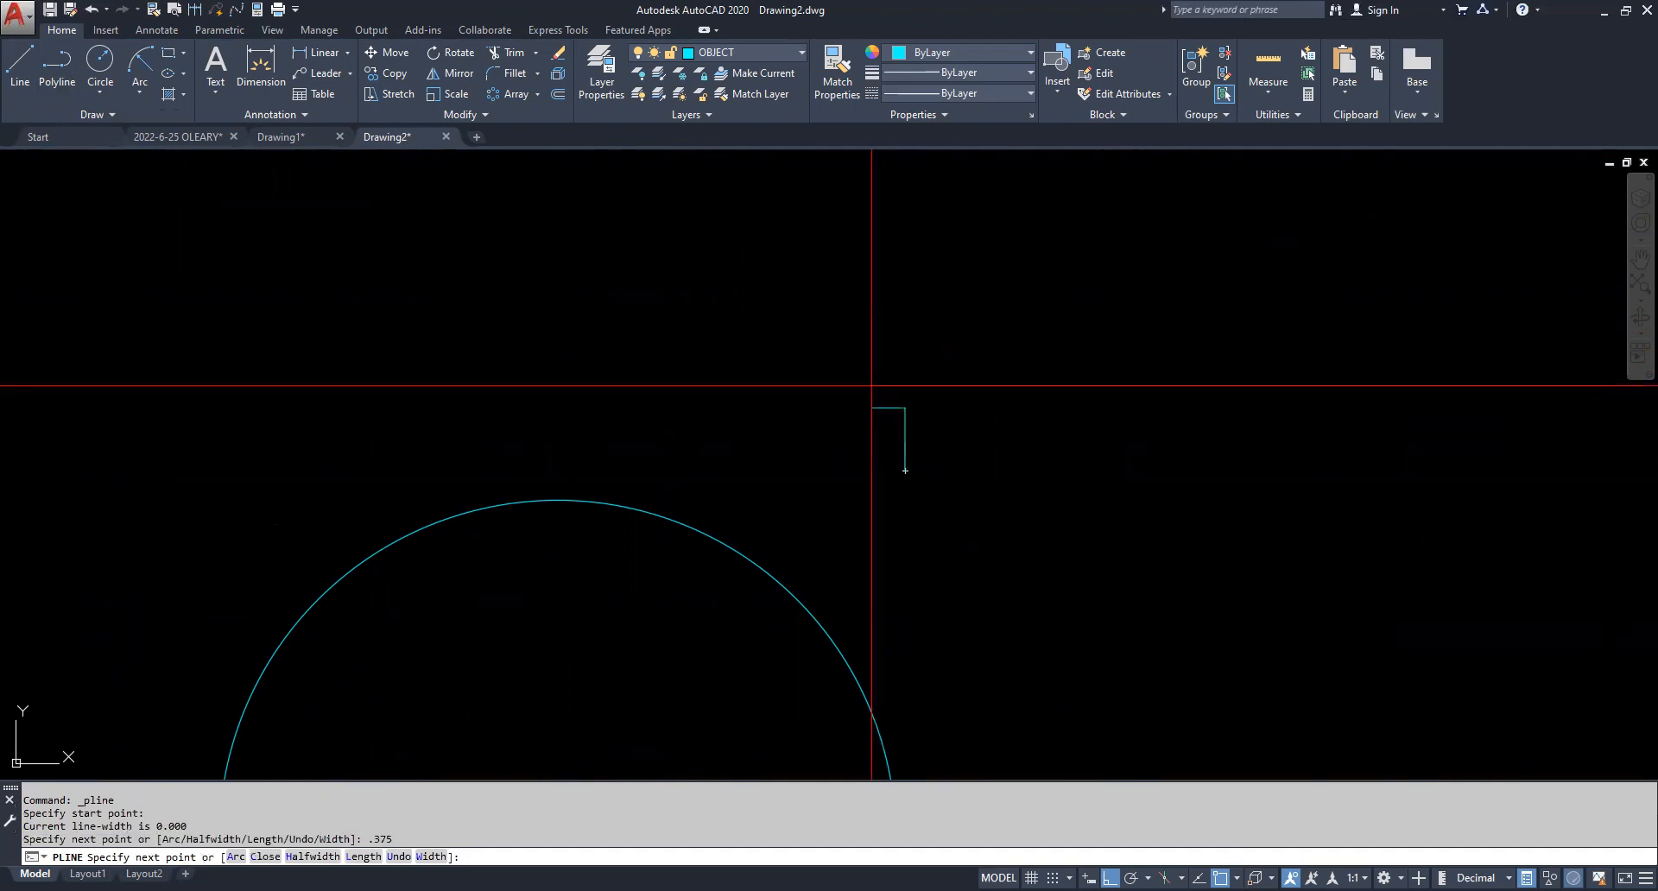
type(".75")
key("Return")
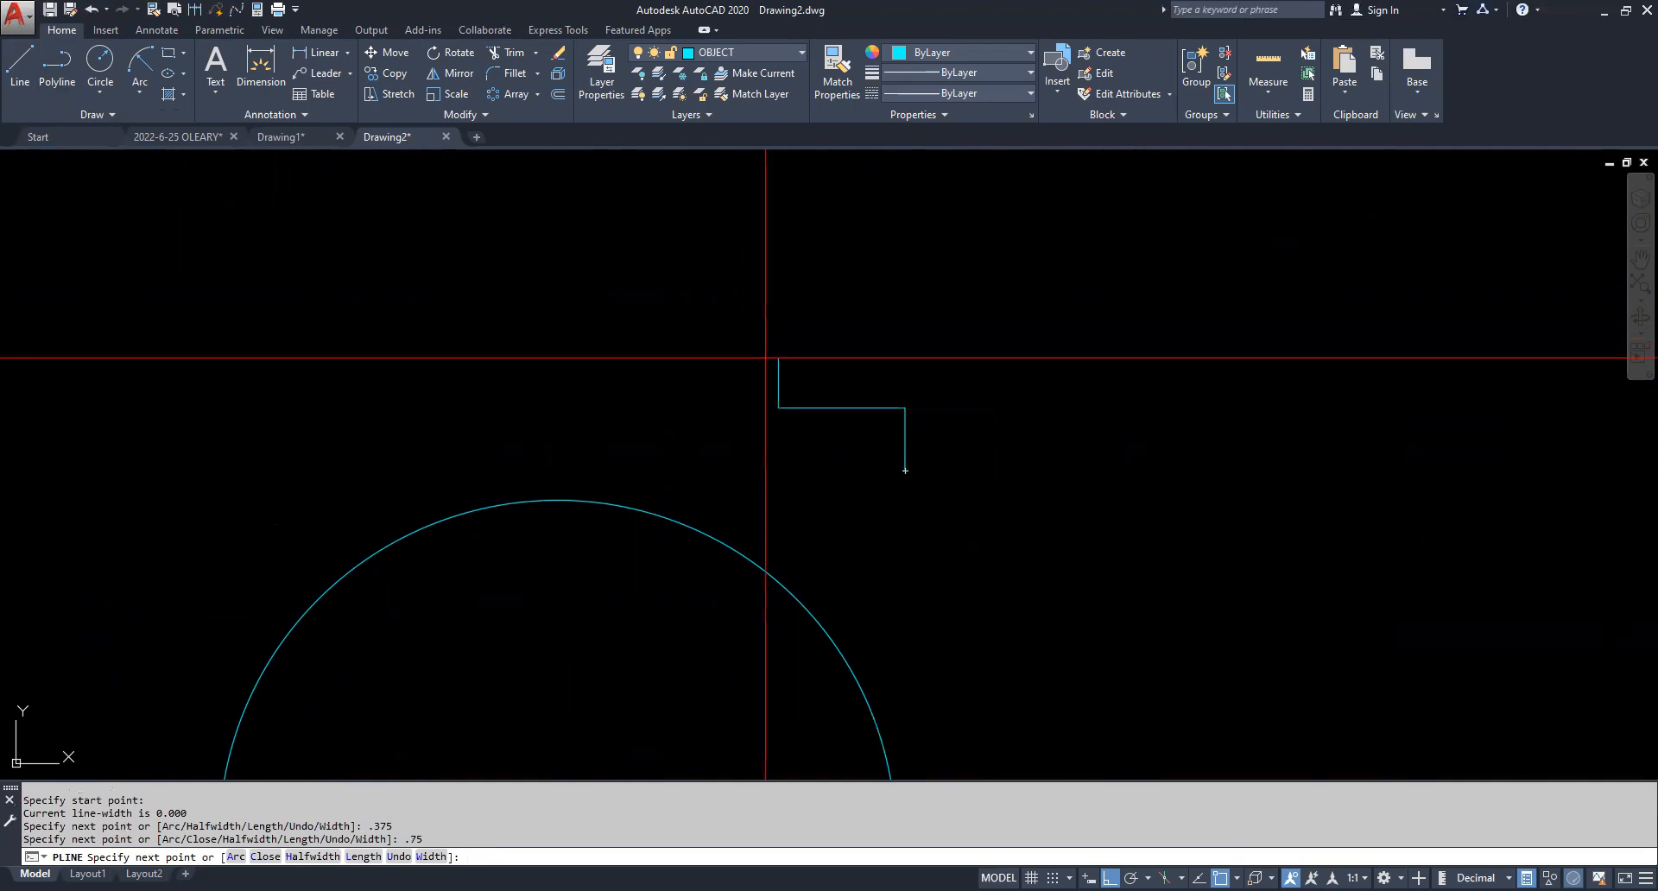
type(".375")
key("Return")
key("Escape")
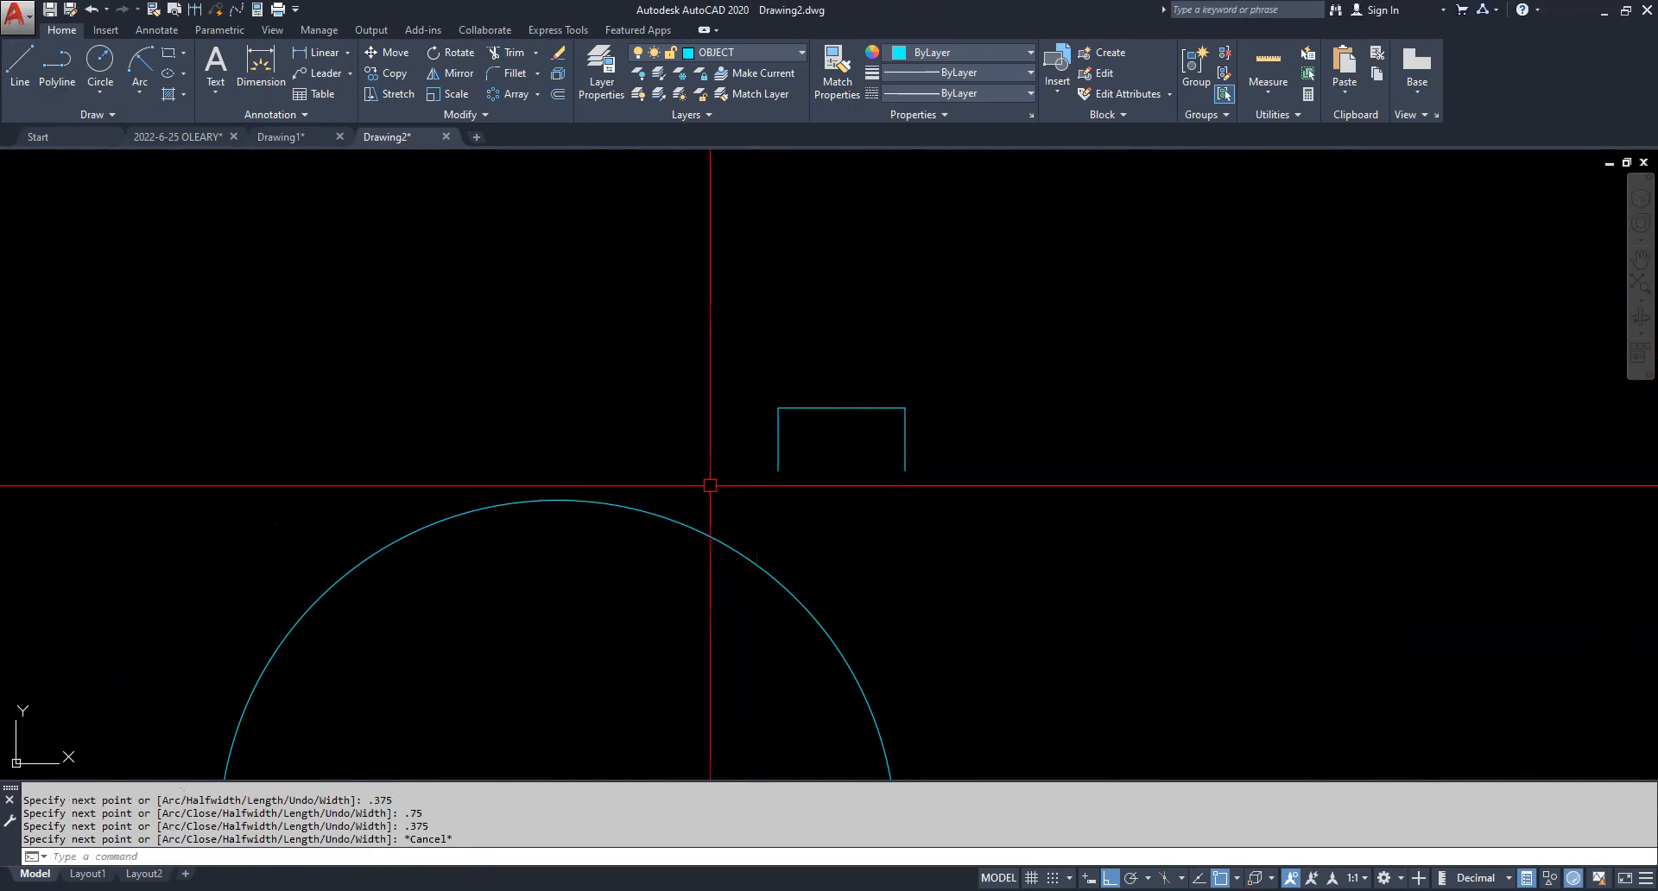
Move the open polyline from its top segment's midpoint to the central hole's top quadrant, with Ortho off
left_click(396, 52)
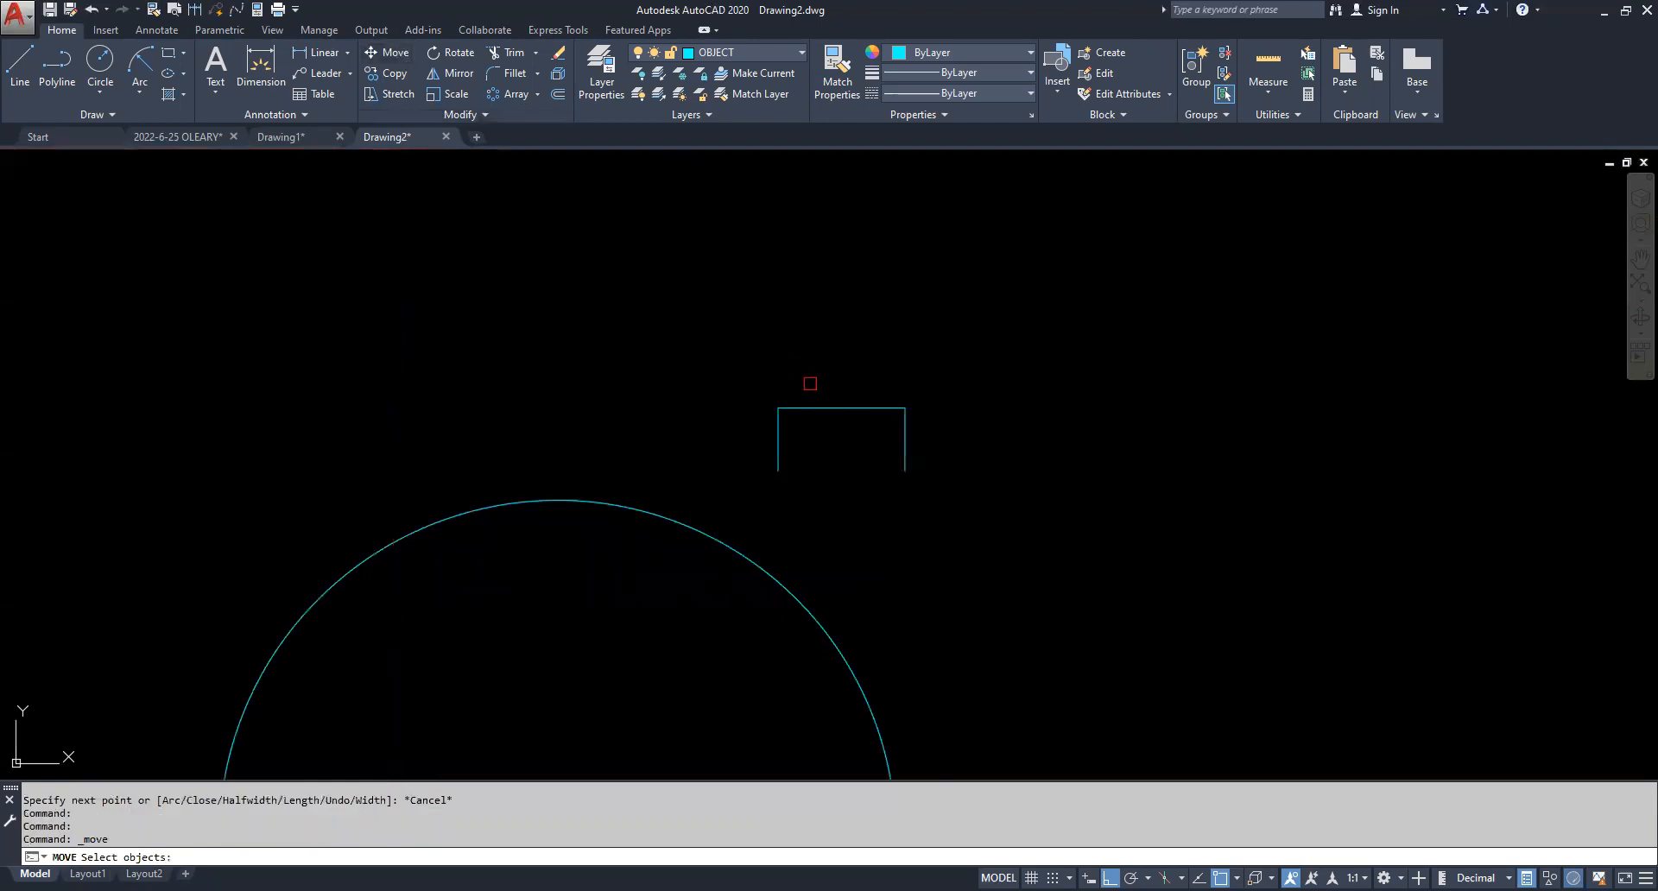
left_click(828, 405)
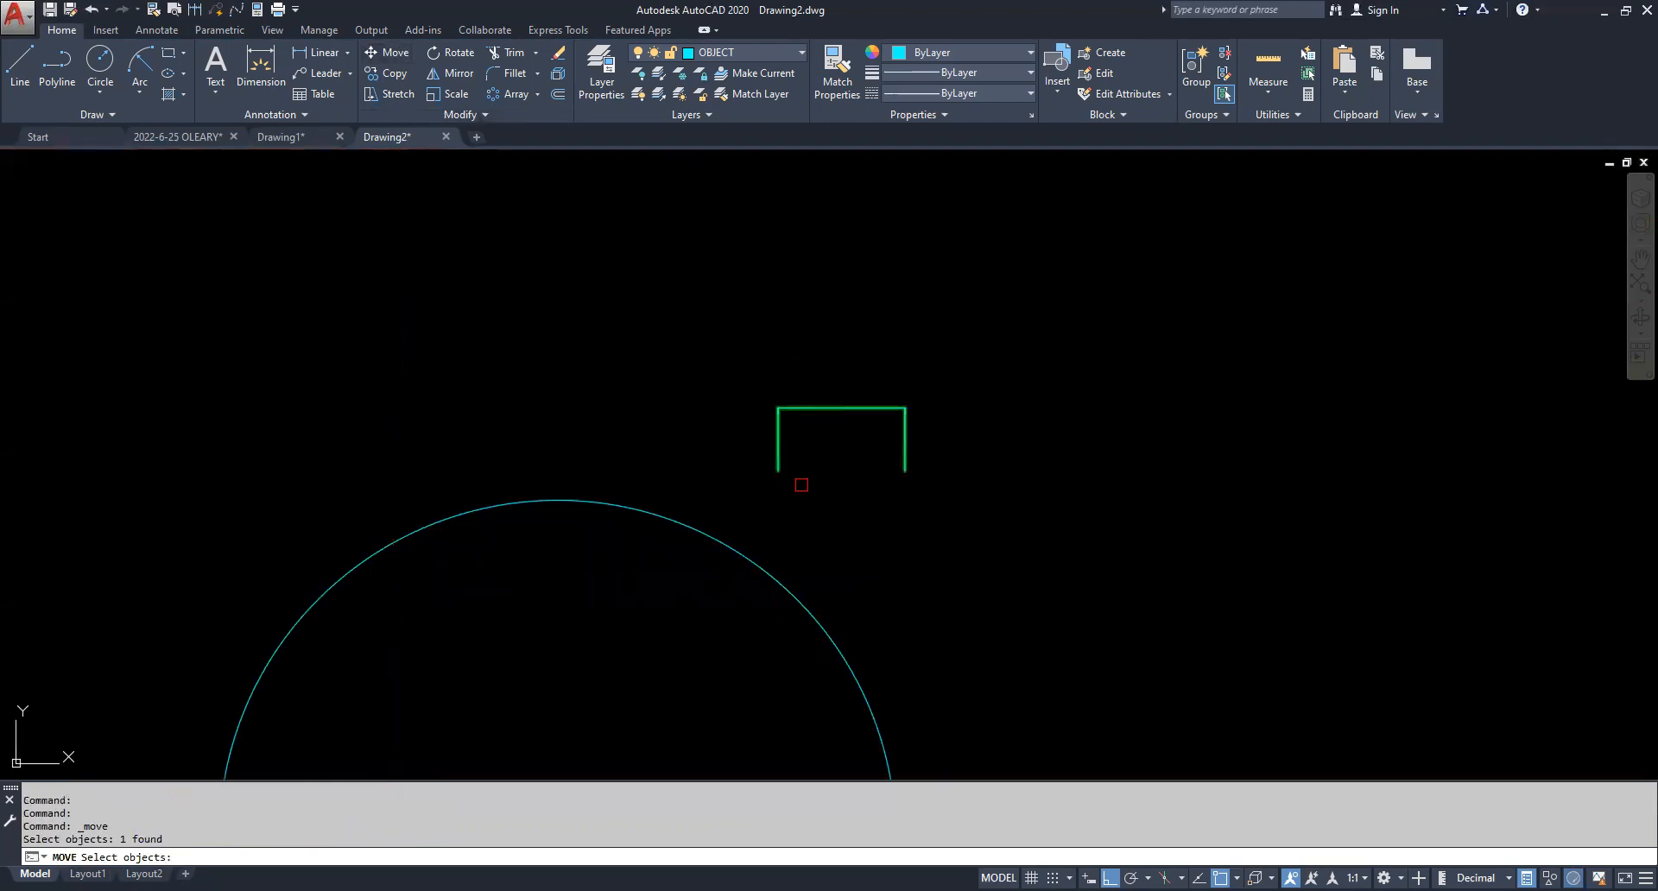
key("Return")
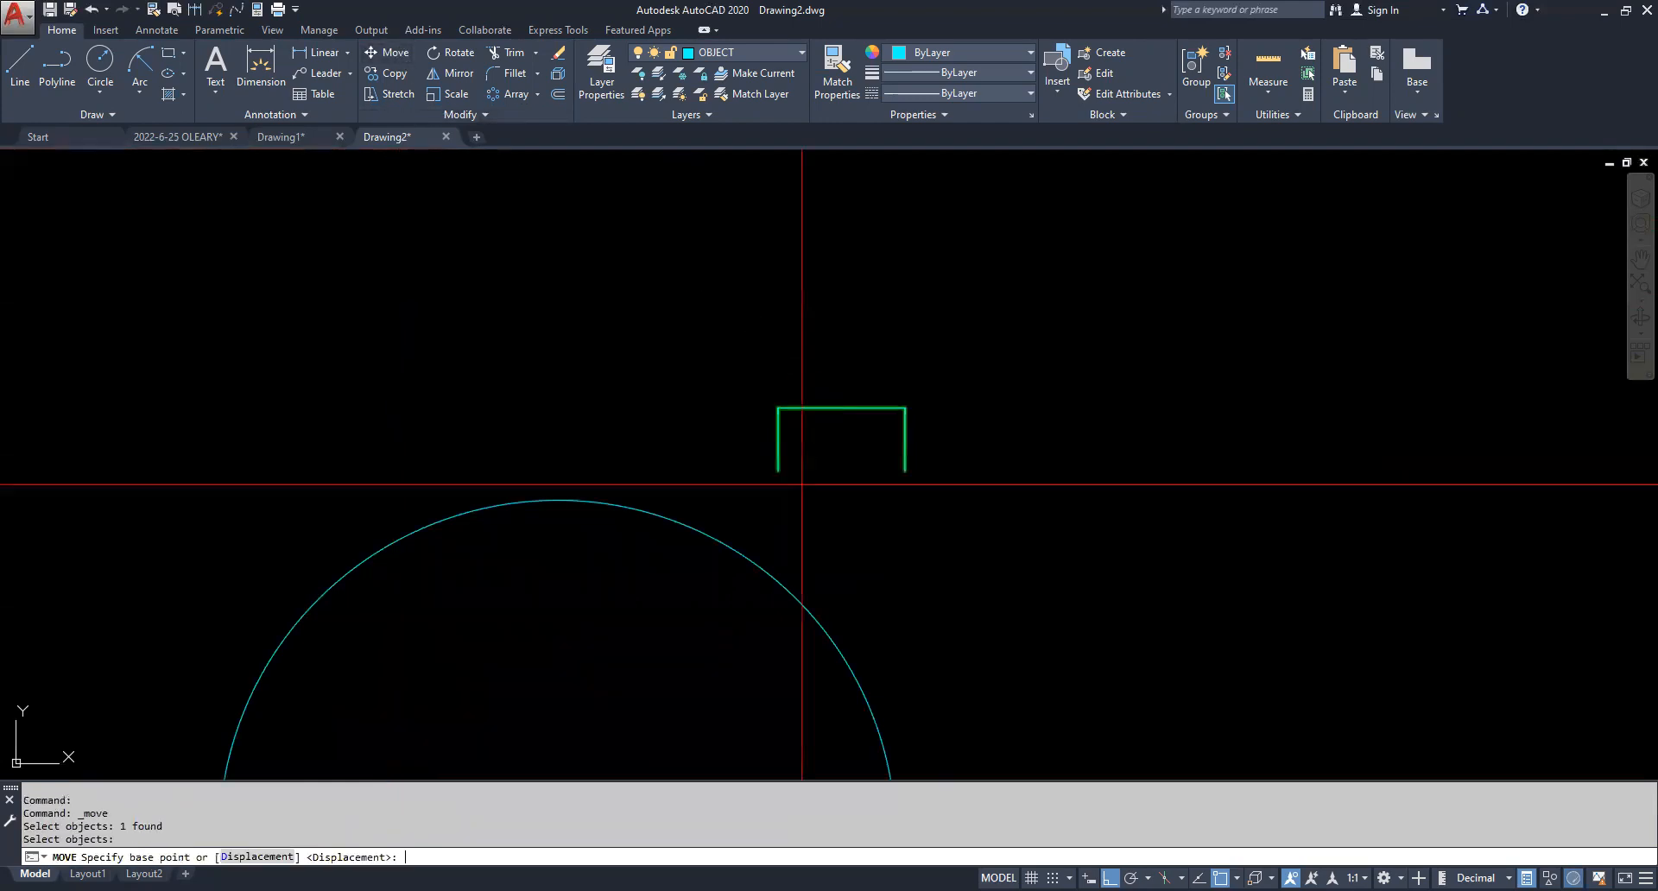
left_click(842, 407)
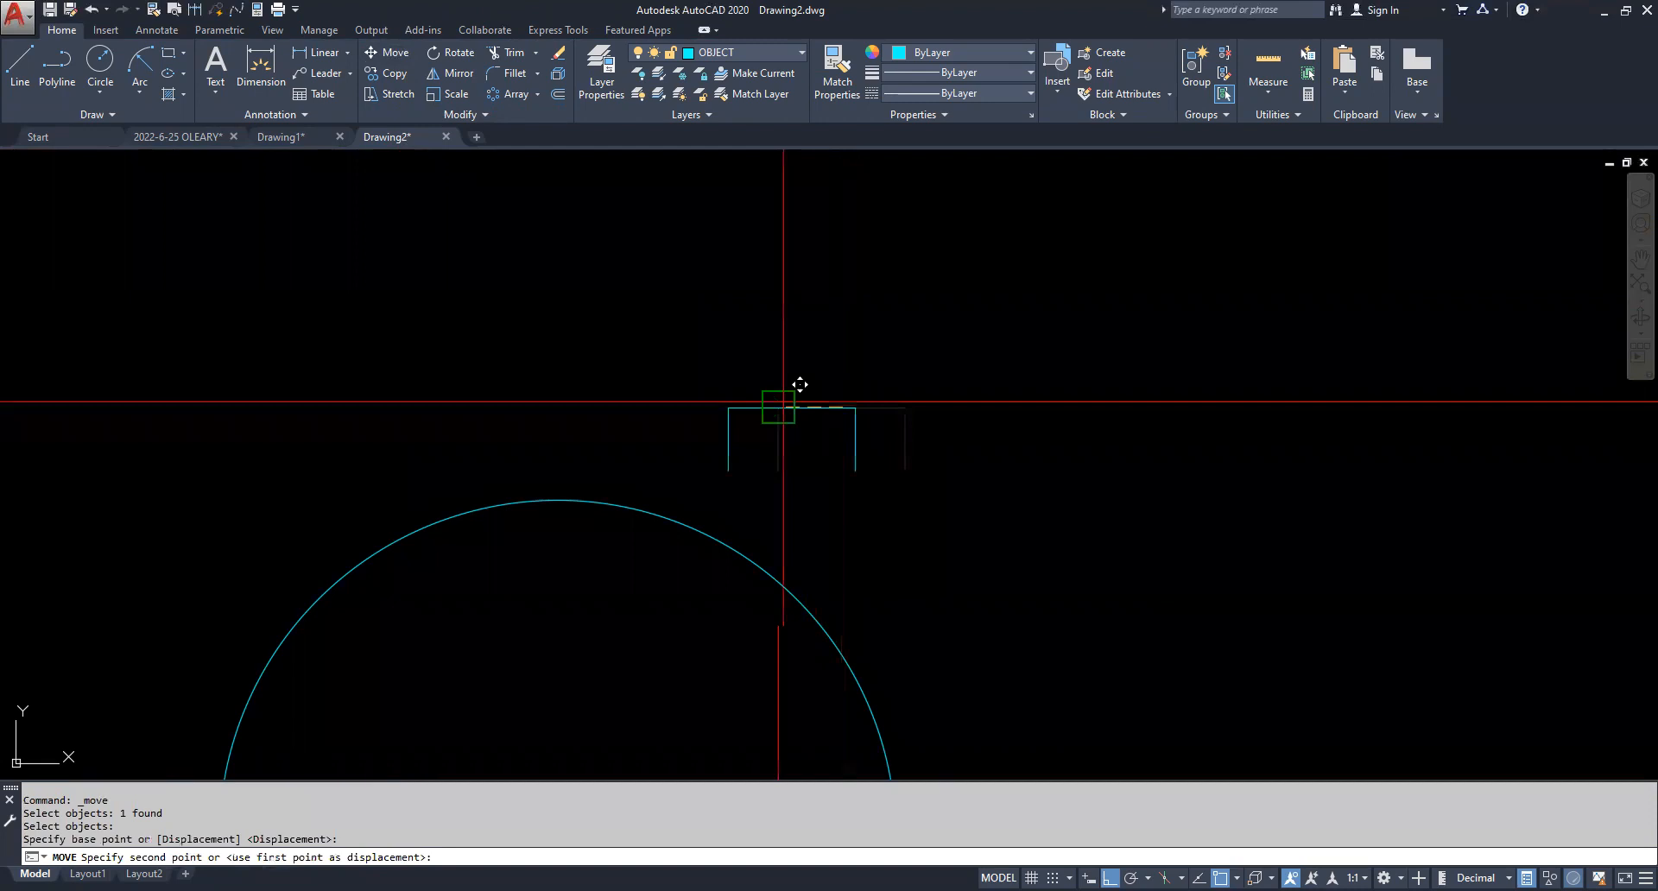
key("F8")
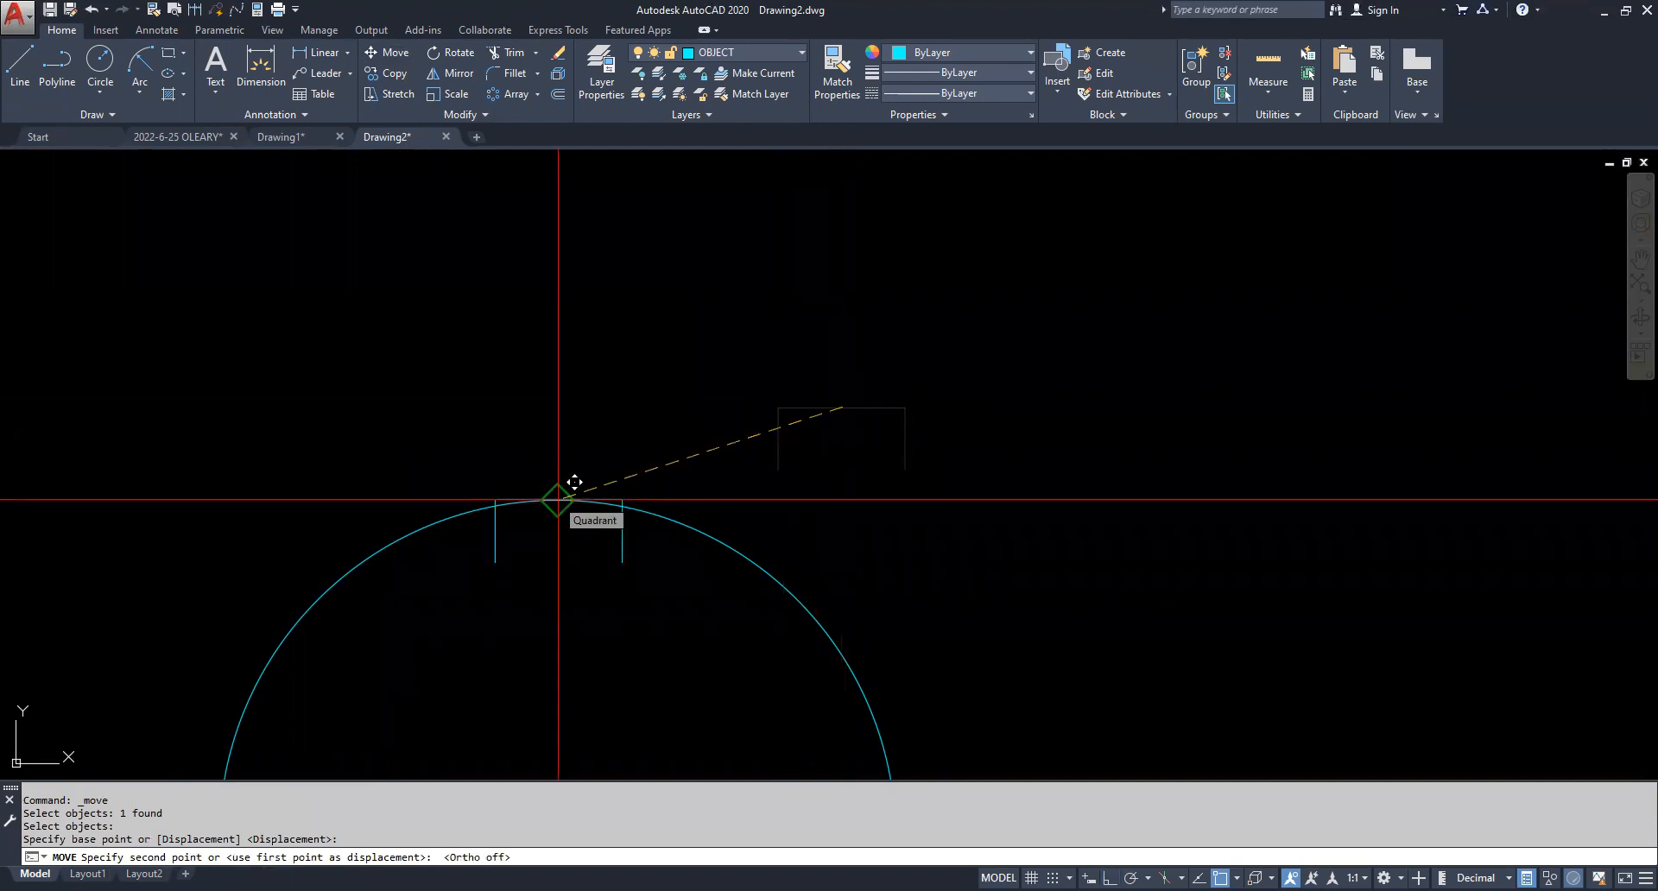
left_click(574, 482)
scroll(517, 555, "up", 3)
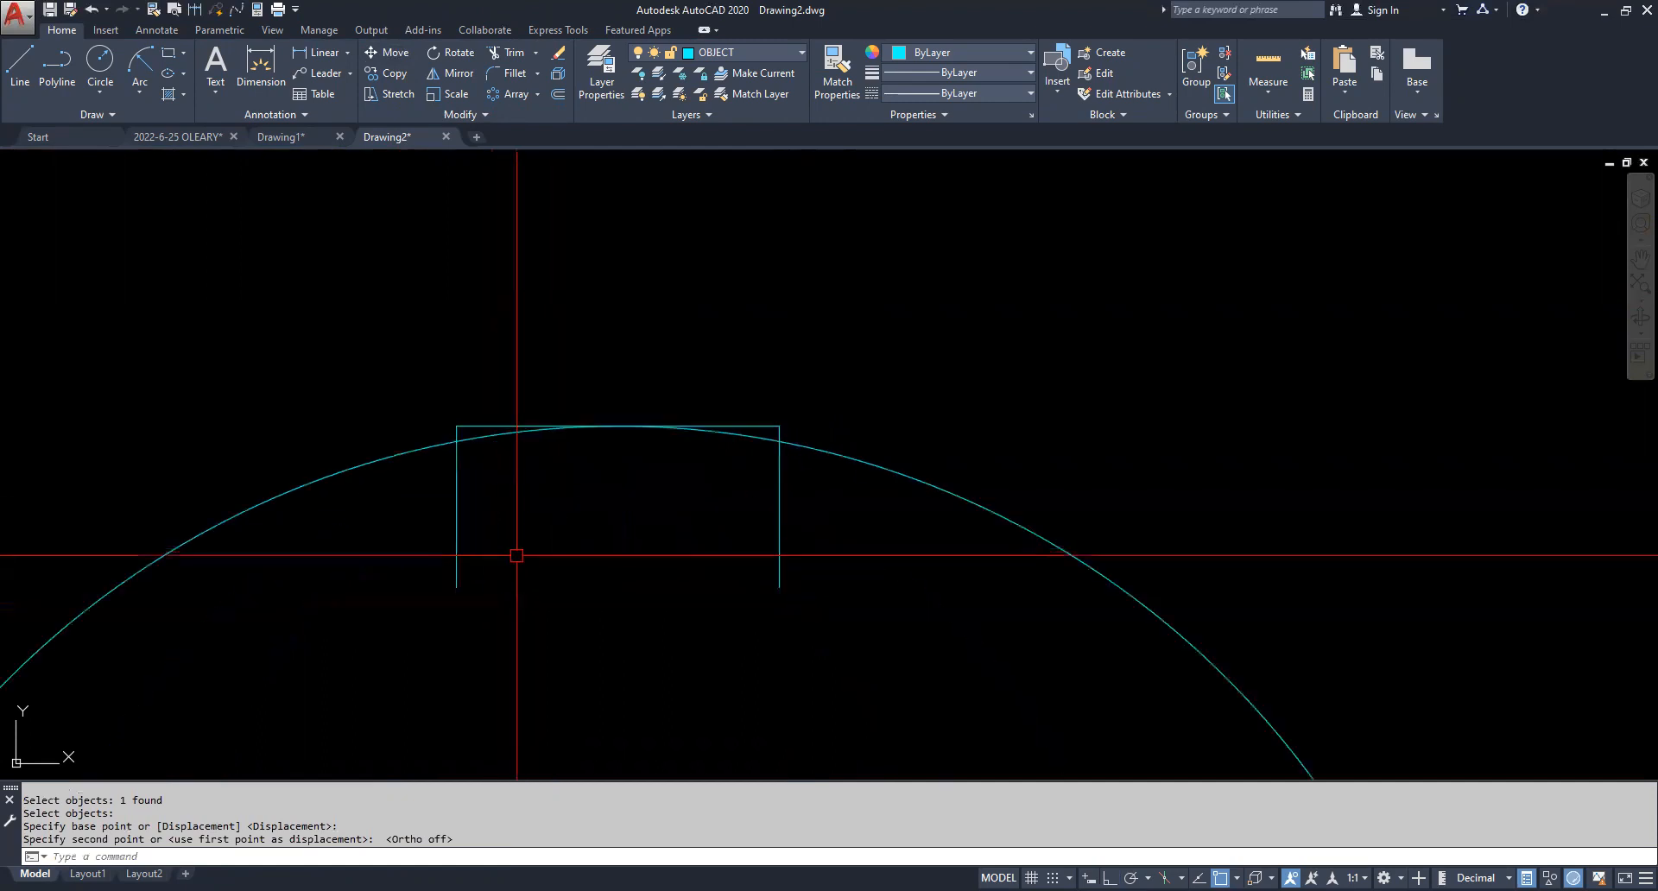
scroll(516, 539, "up", 2)
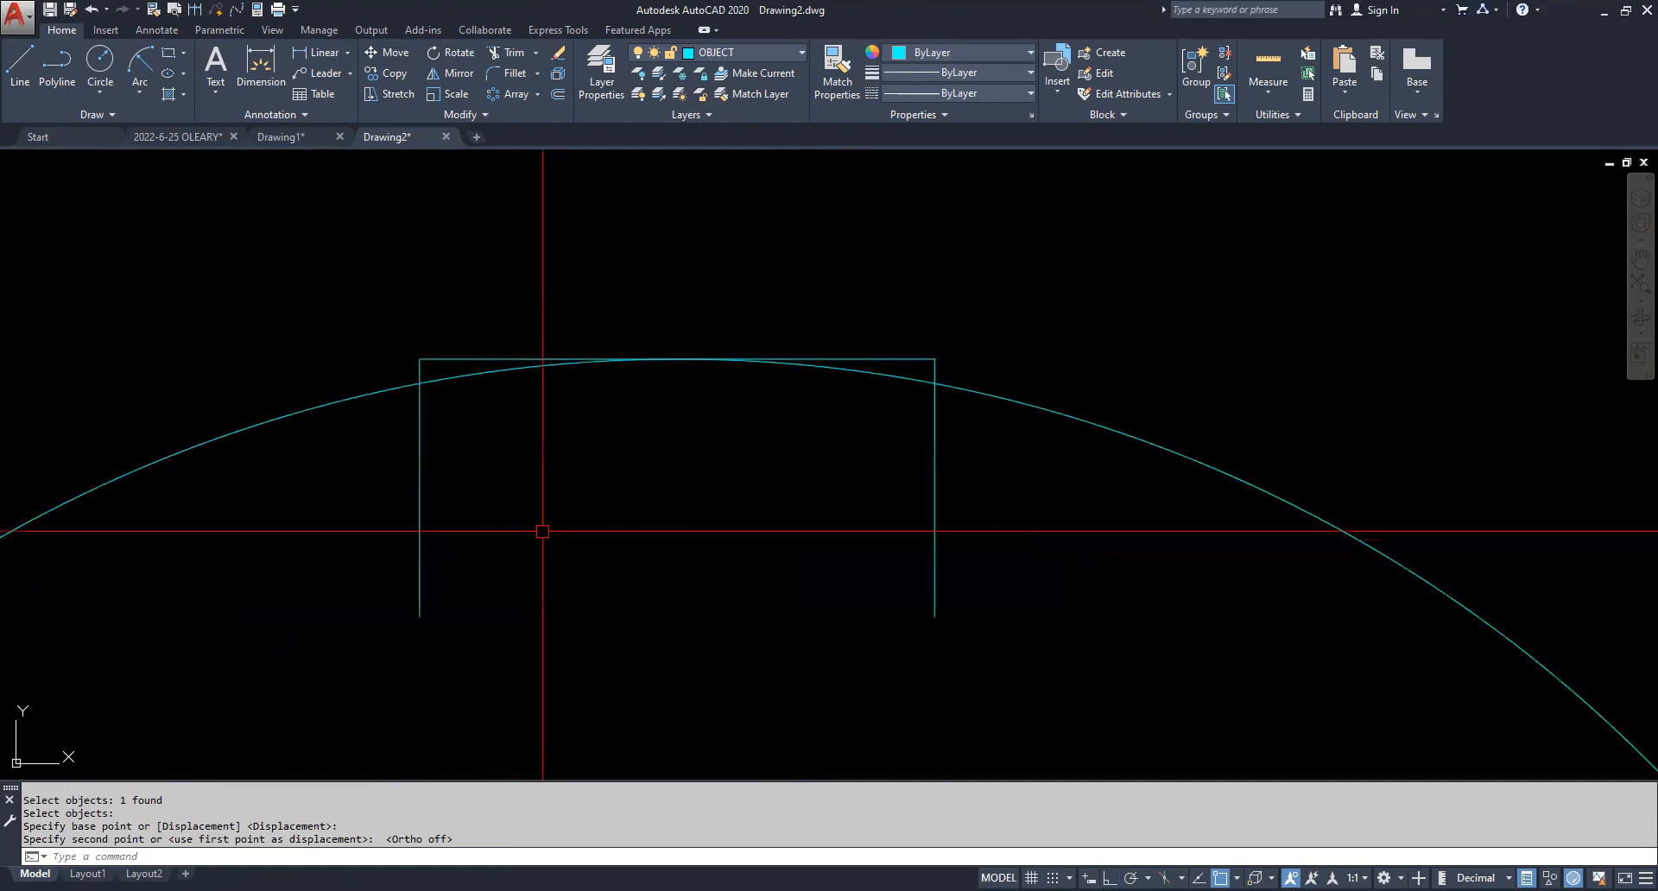
left_click(1091, 376)
left_click(811, 470)
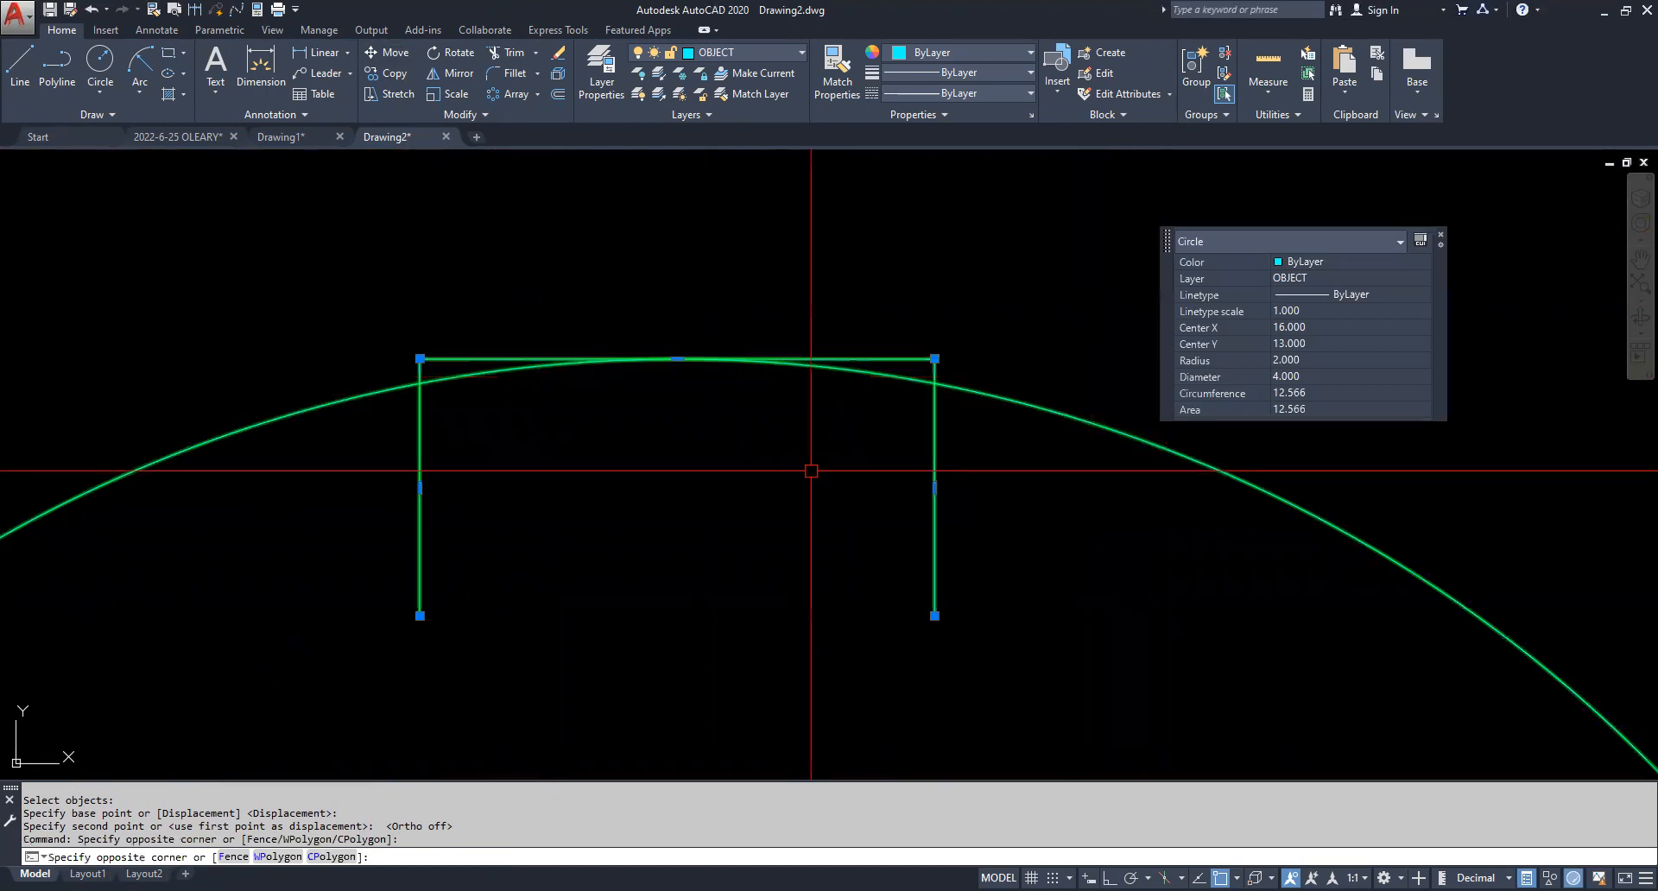
key("Escape")
key("Escape")
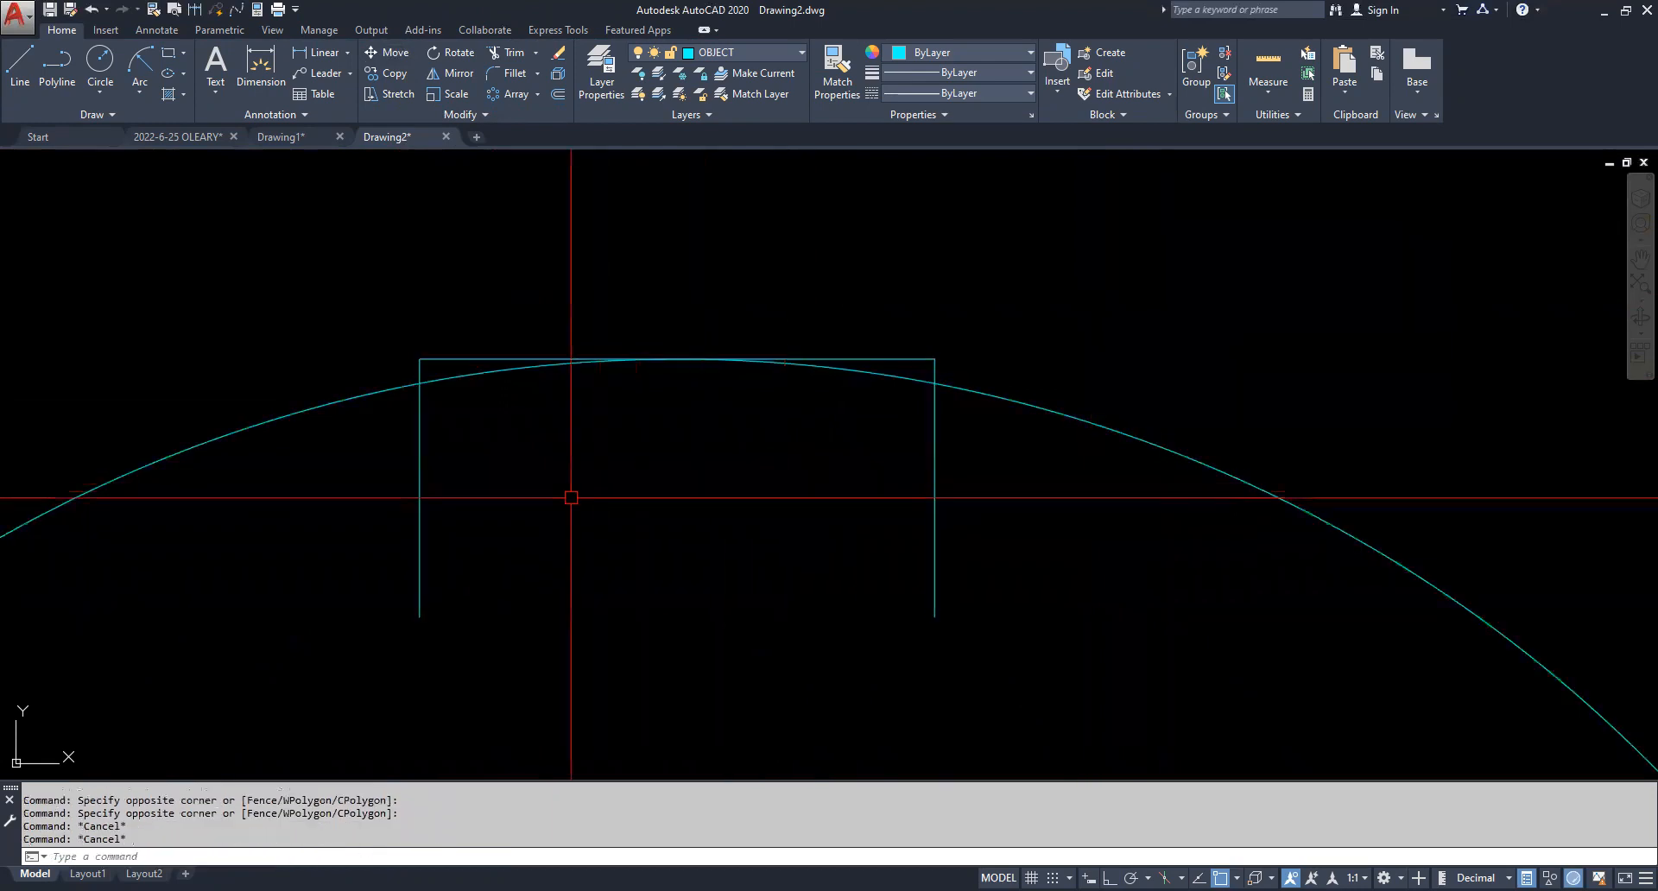
Move the open keyway polyline up from its lower-left endpoint to the intersection of its left side with the central hole's circle
left_click(392, 53)
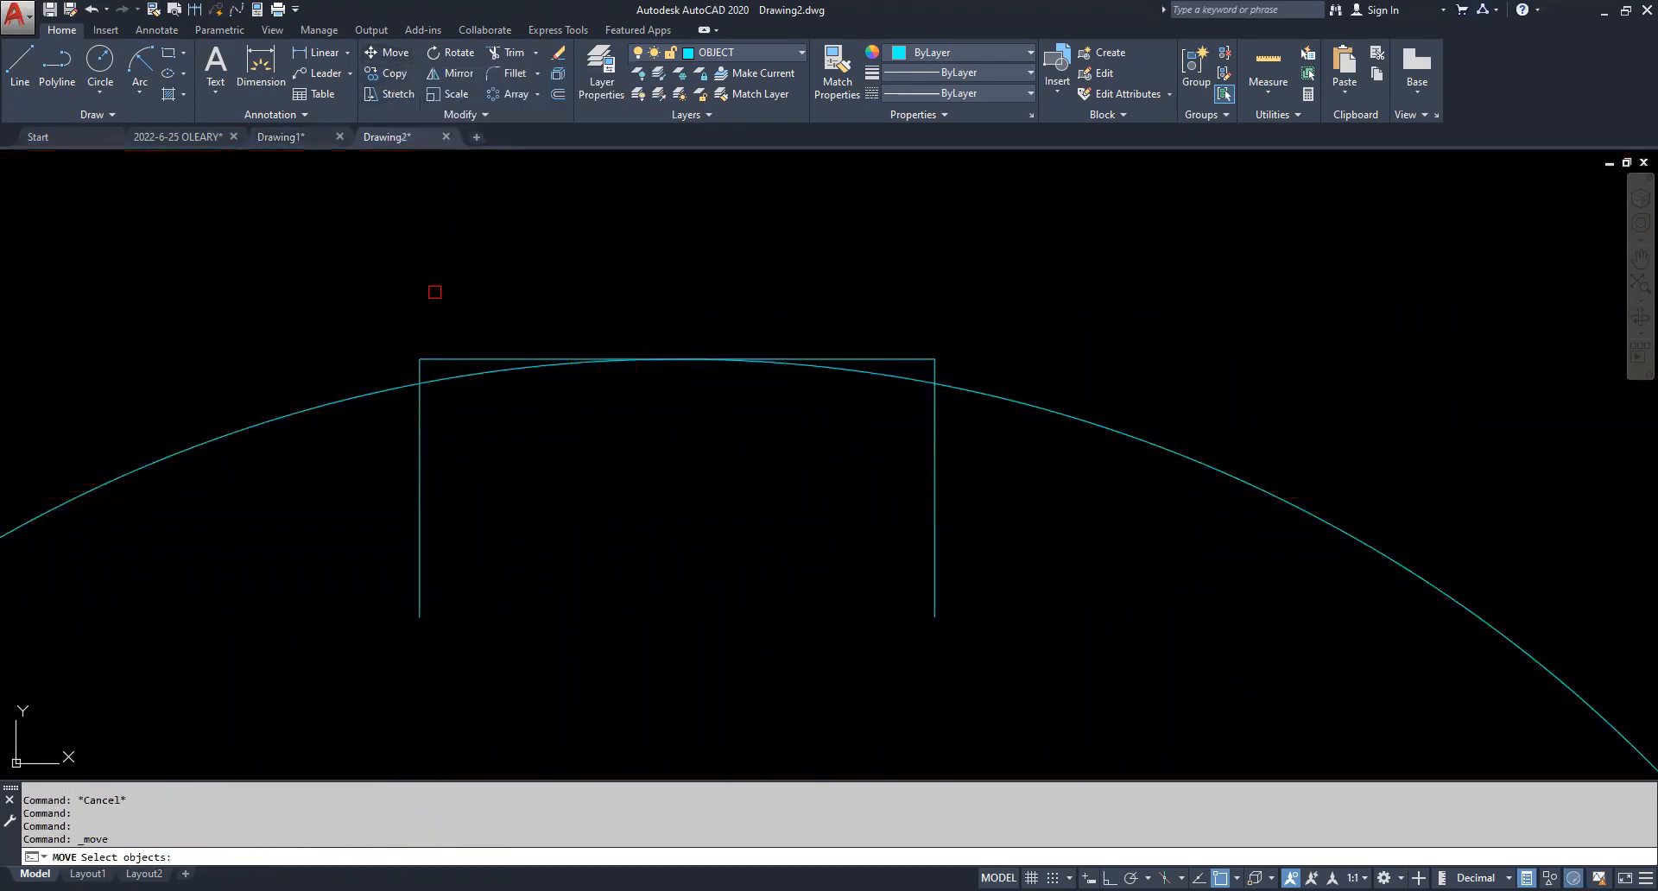
left_click(420, 438)
key("Return")
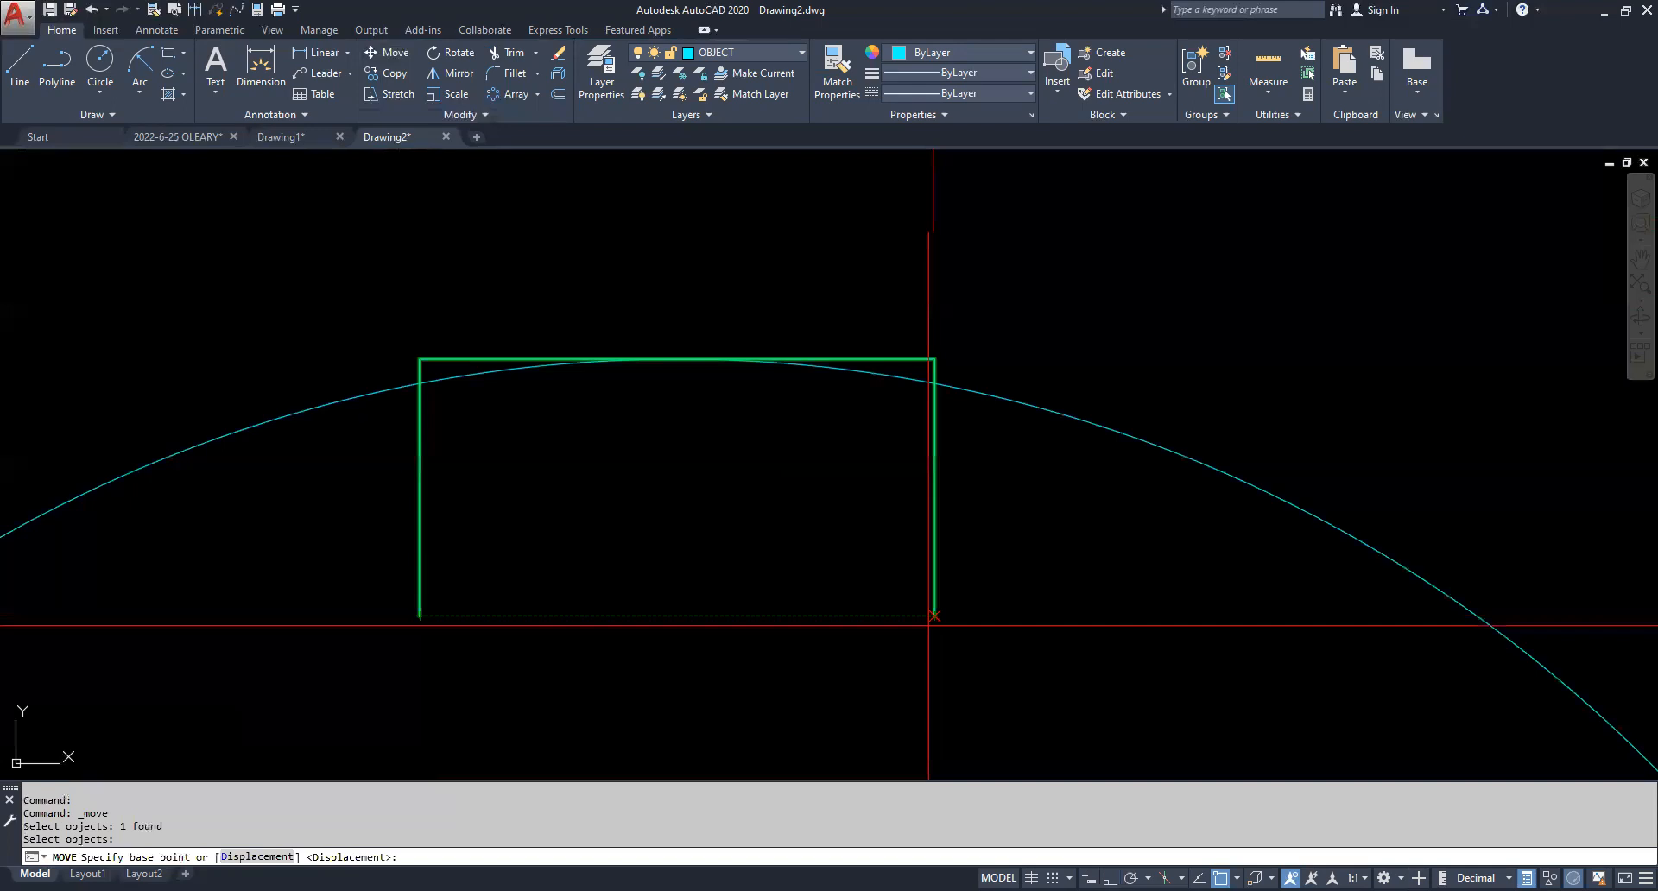
left_click(420, 615)
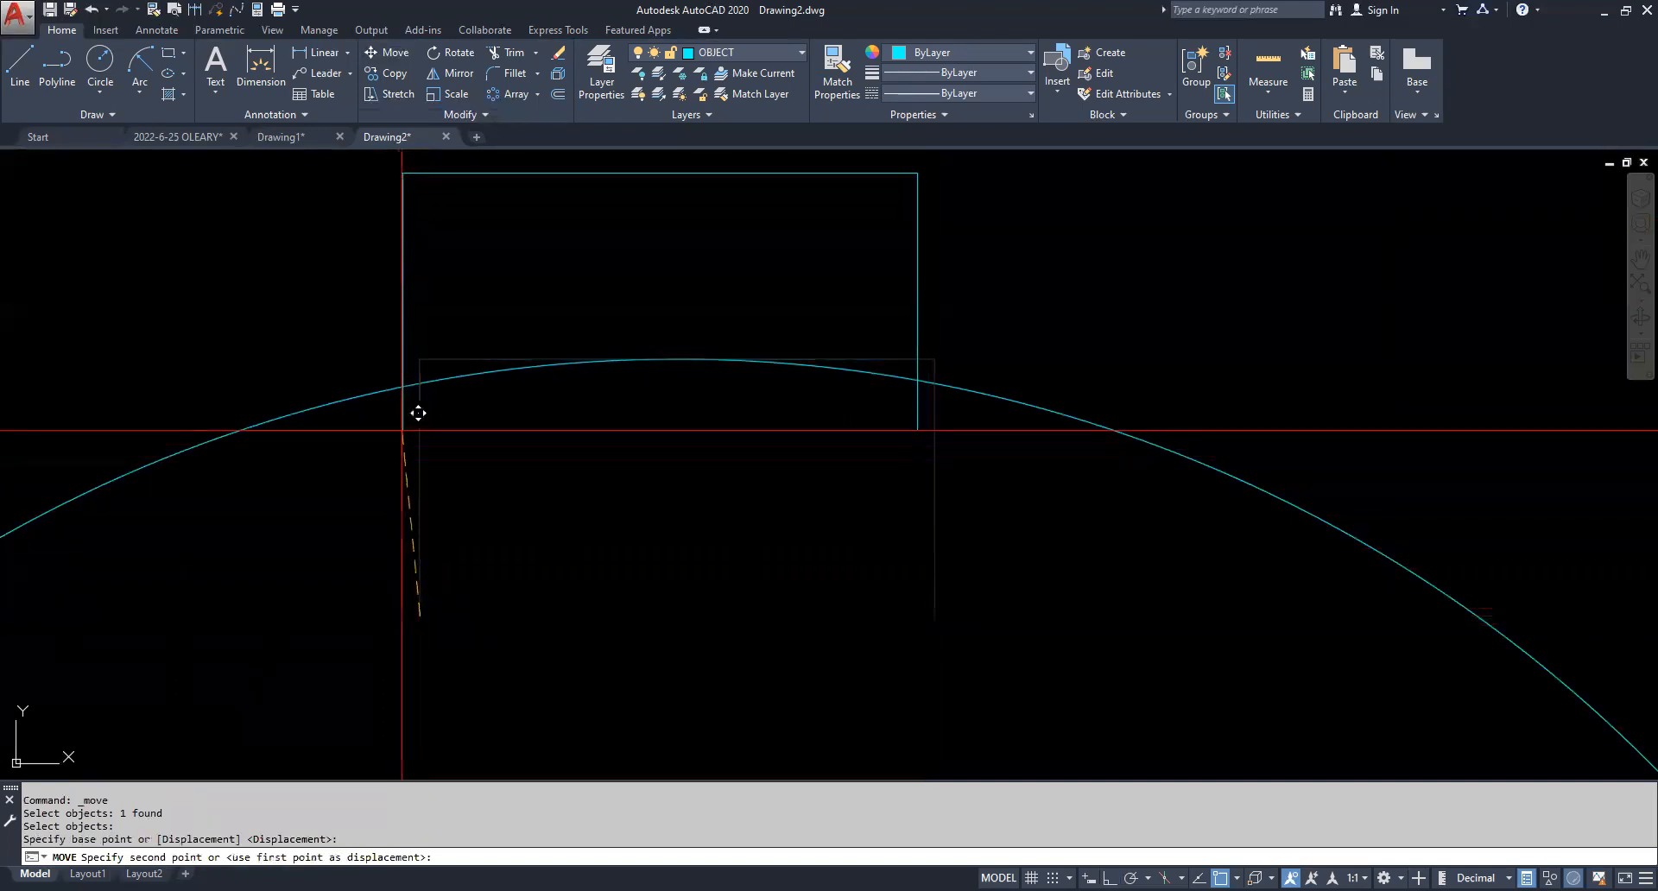
left_click(437, 366)
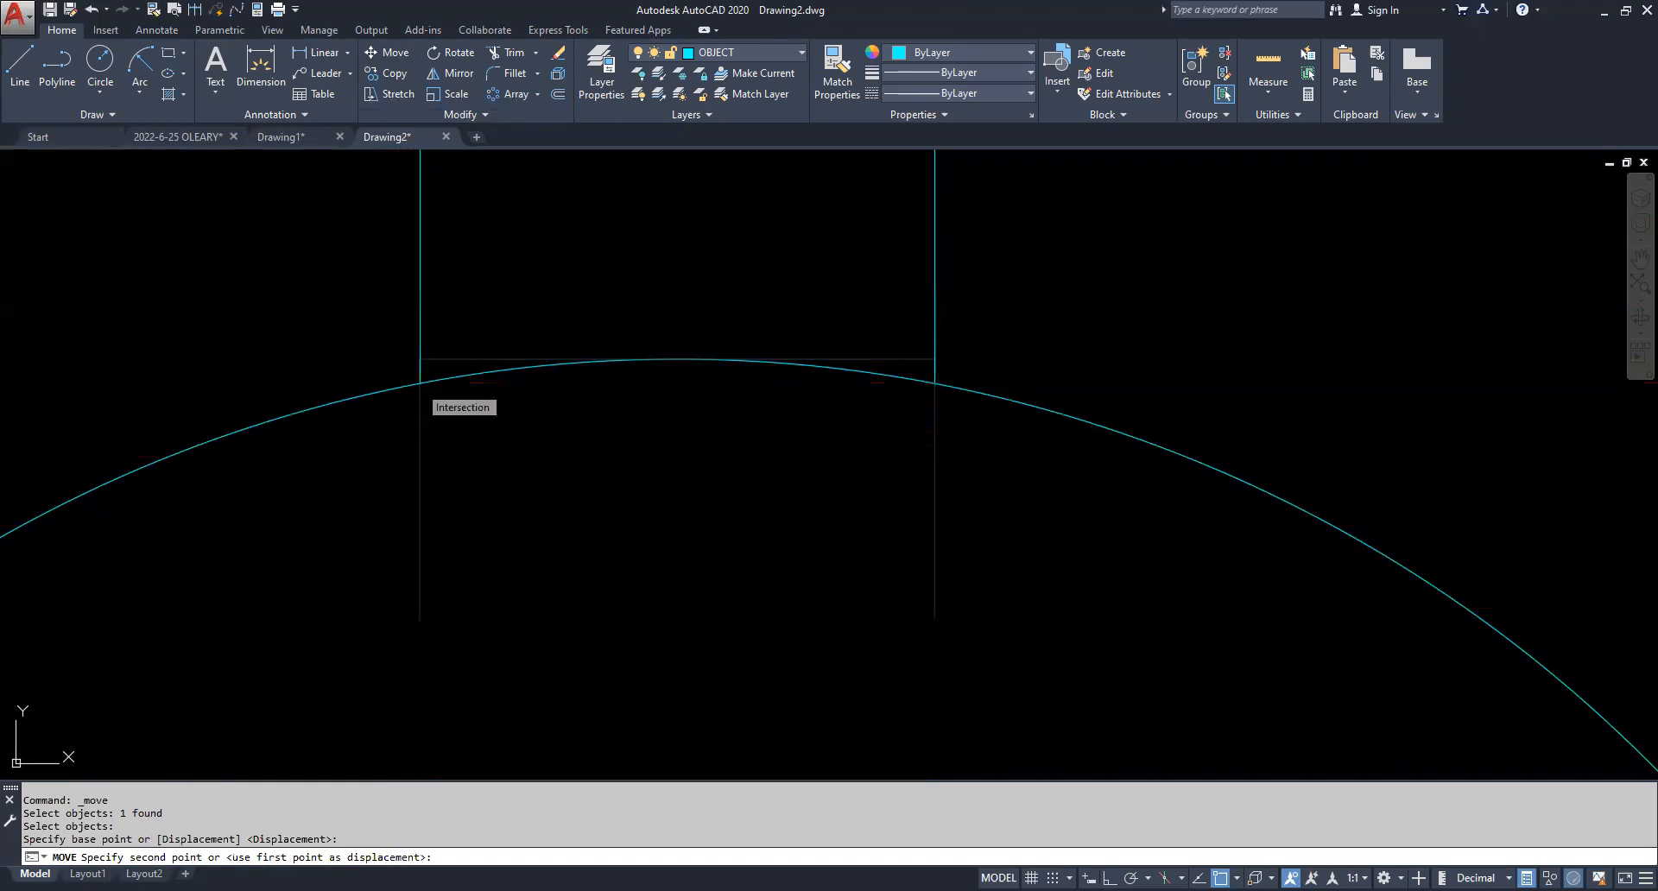
Trim the central hole's arc between the keyway sides, using the circle and the keyway polyline as cutting edges
left_click(511, 53)
left_click(1321, 586)
left_click(318, 287)
key("Return")
left_click(758, 406)
left_click(703, 315)
scroll(715, 393, "down", 6)
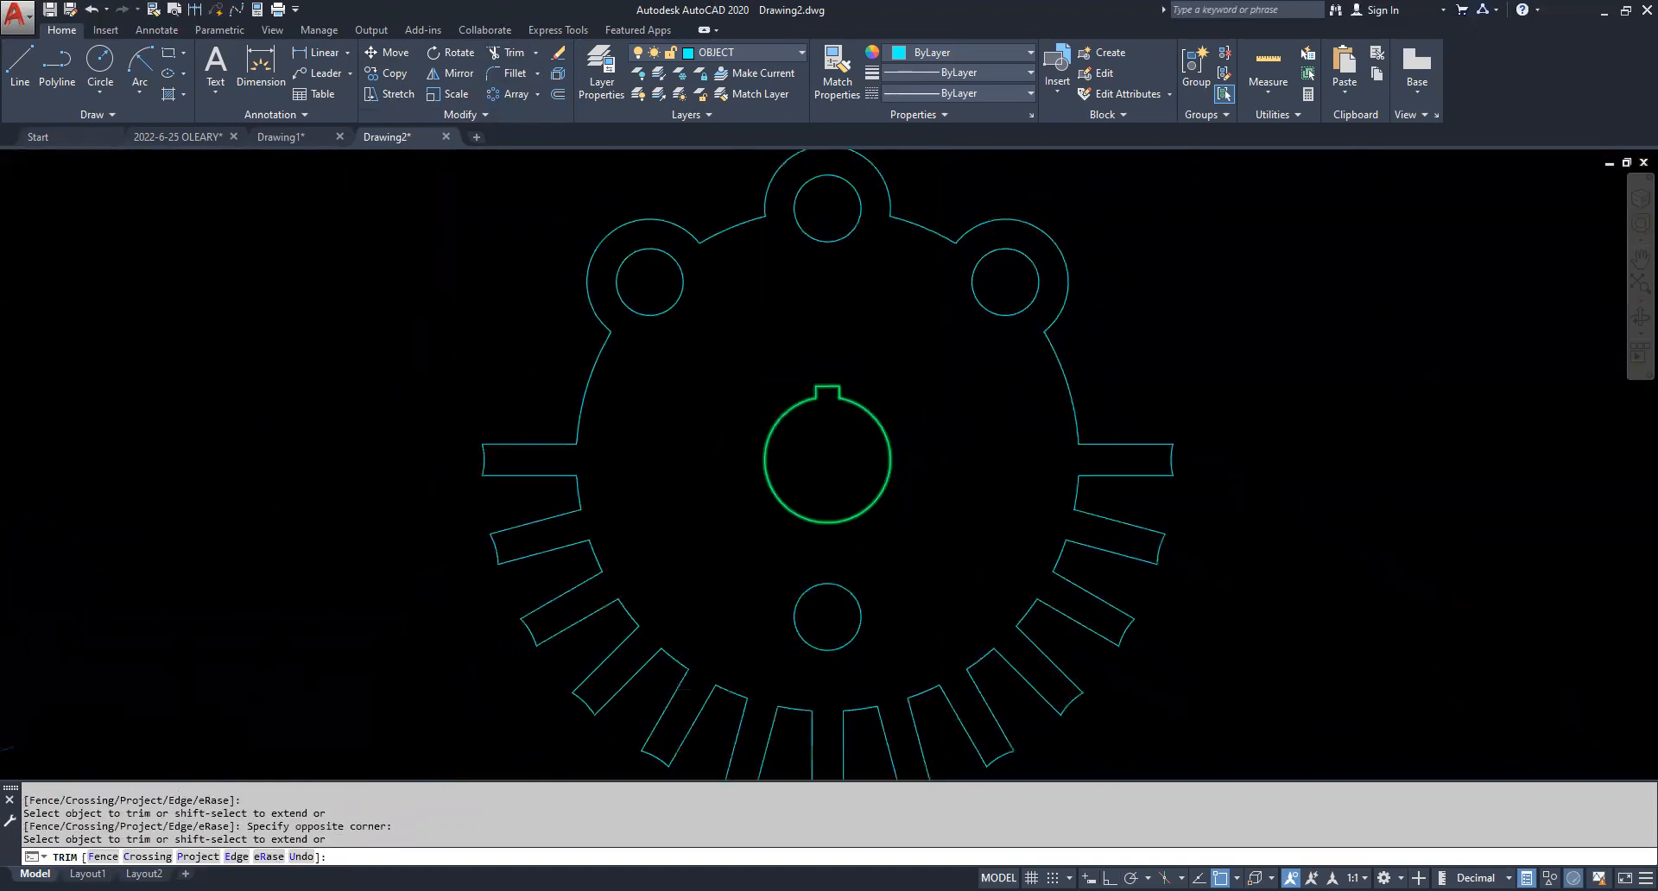
key("Escape")
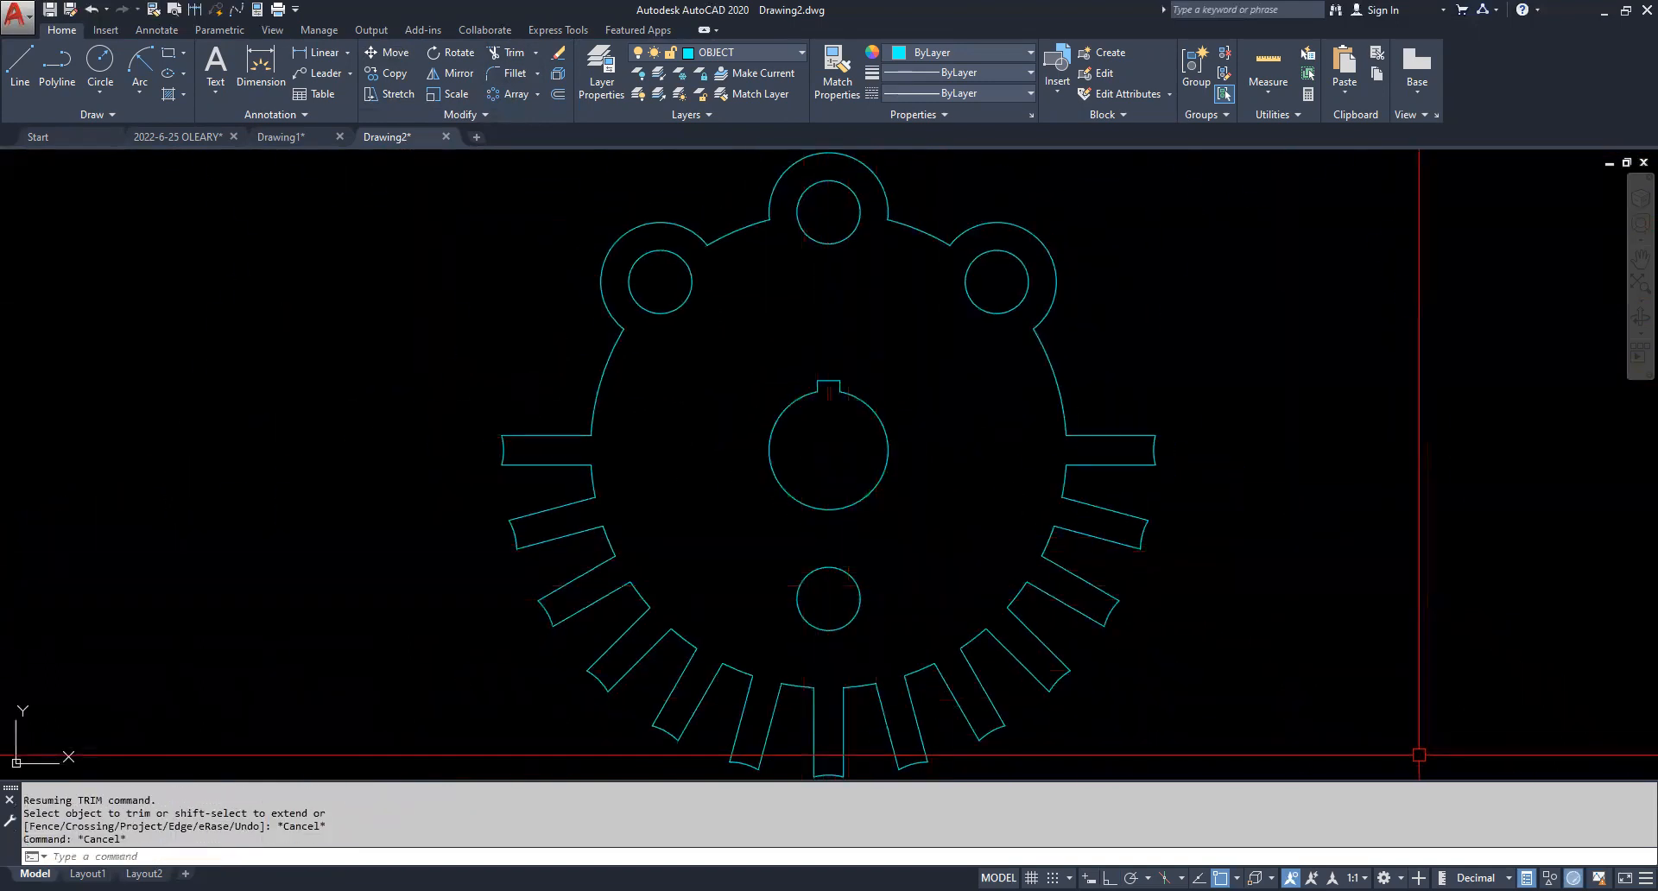